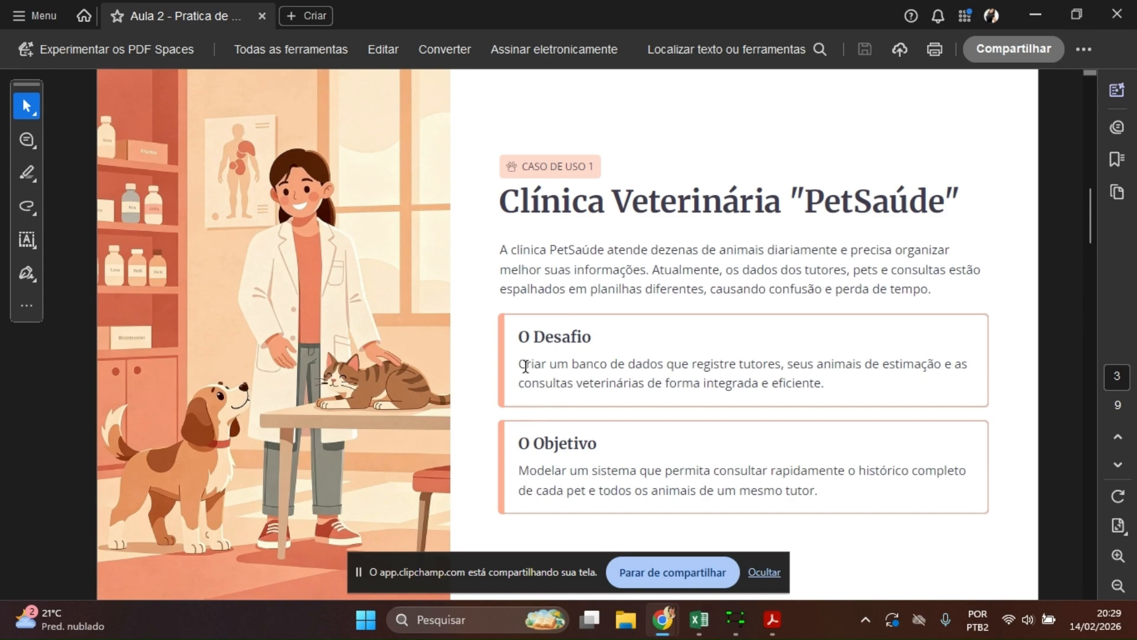
# Review the PetSaúde case's challenge and objective, its entities and attributes, and the main business rule relating tutors and pets.
pyautogui.moveTo(519, 364); pyautogui.dragTo(674, 364)
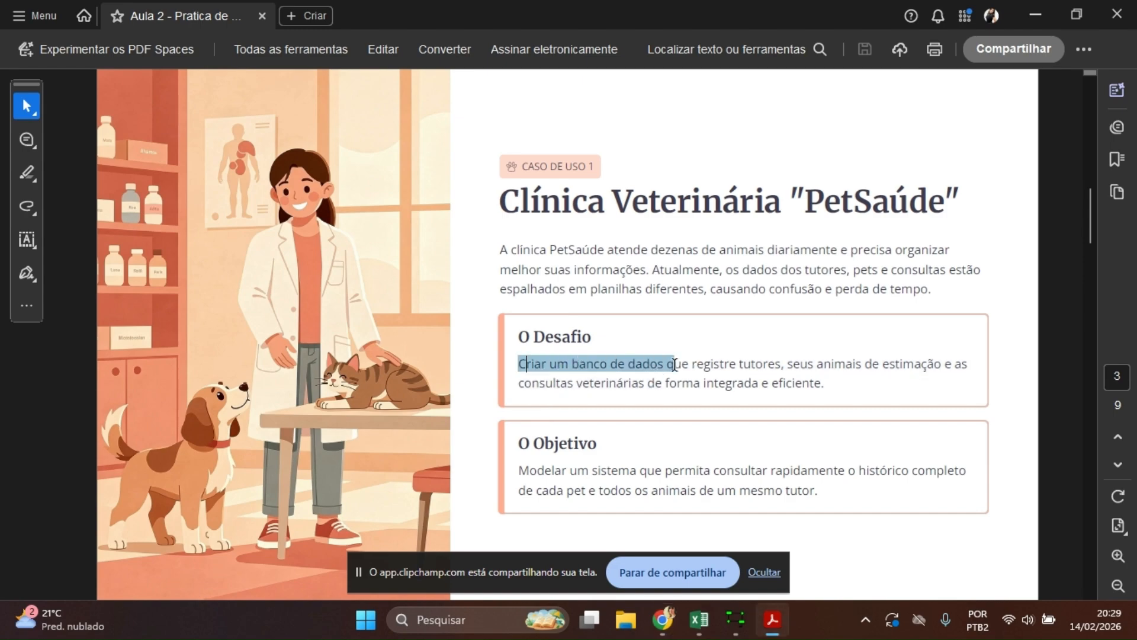
pyautogui.click(887, 360)
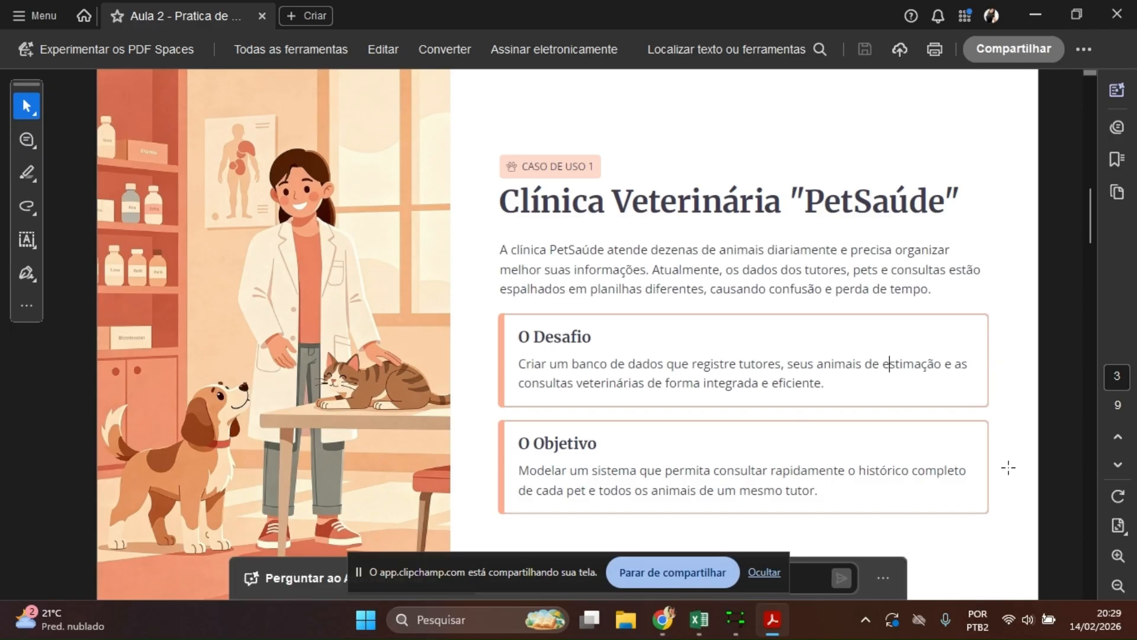
pyautogui.click(1052, 394)
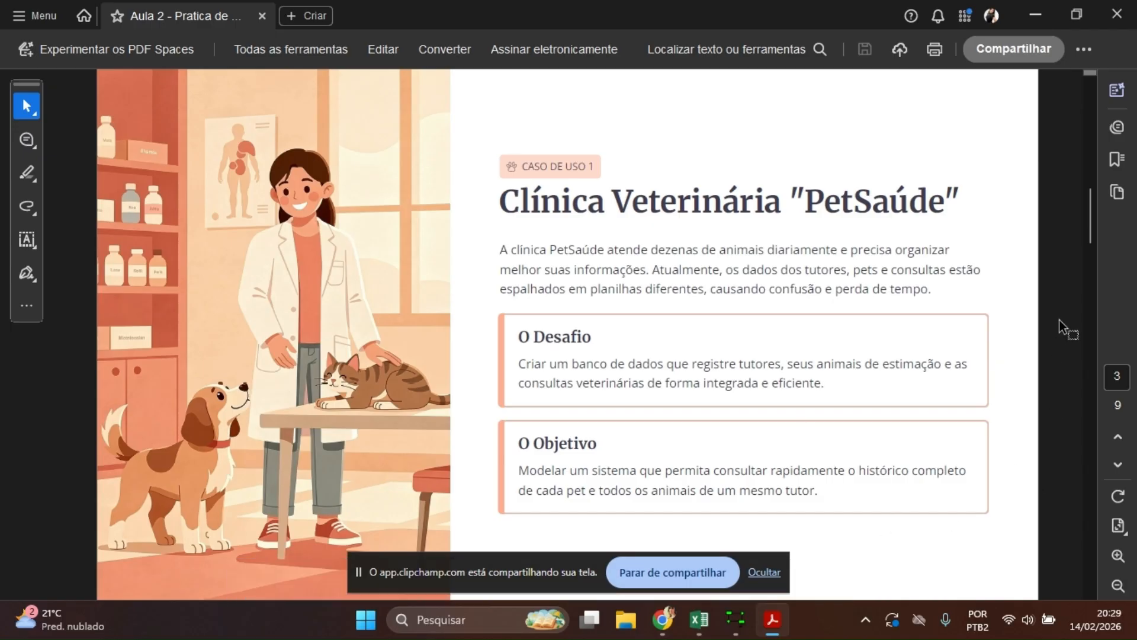
pyautogui.scroll(-3, 1060, 320)
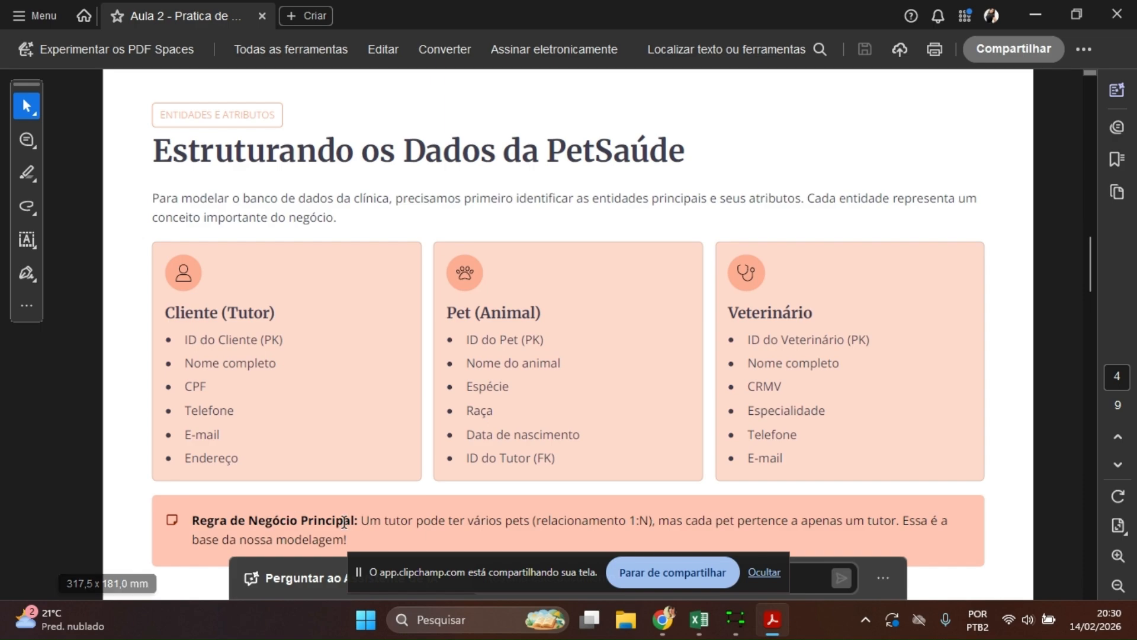
pyautogui.moveTo(362, 519); pyautogui.dragTo(515, 519)
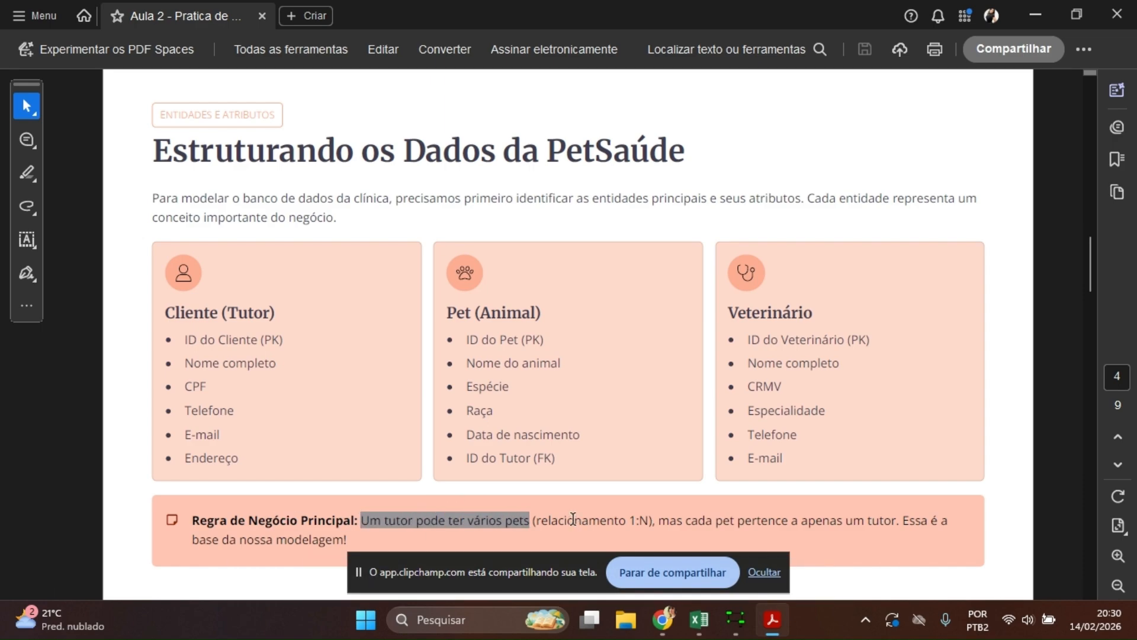
pyautogui.rightClick(543, 520)
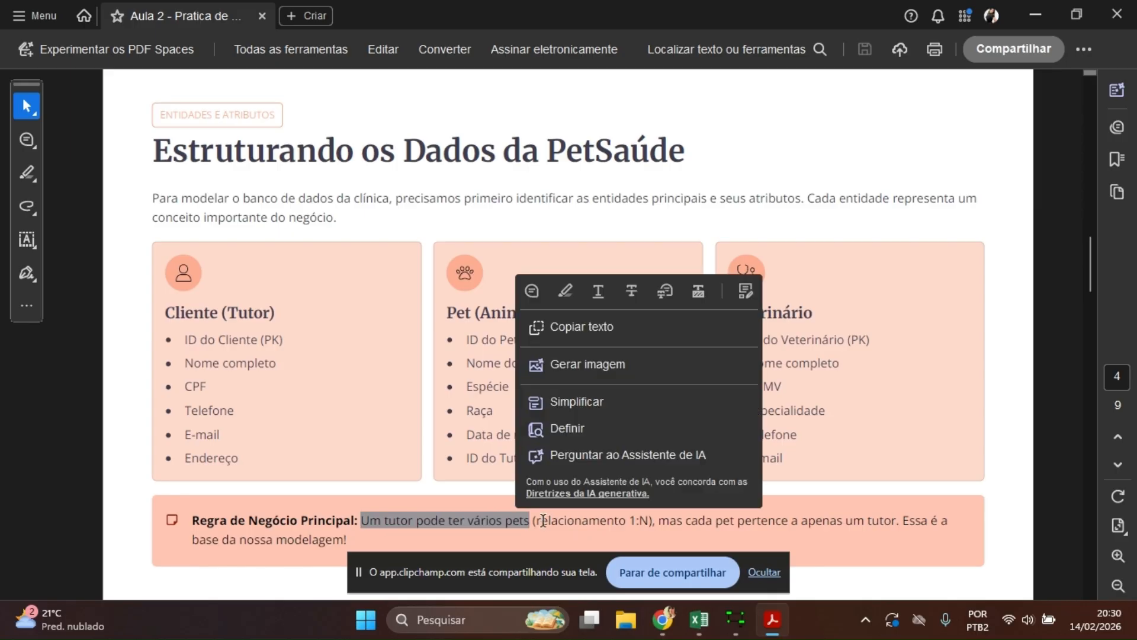
pyautogui.click(647, 523)
pyautogui.moveTo(658, 521); pyautogui.dragTo(876, 503)
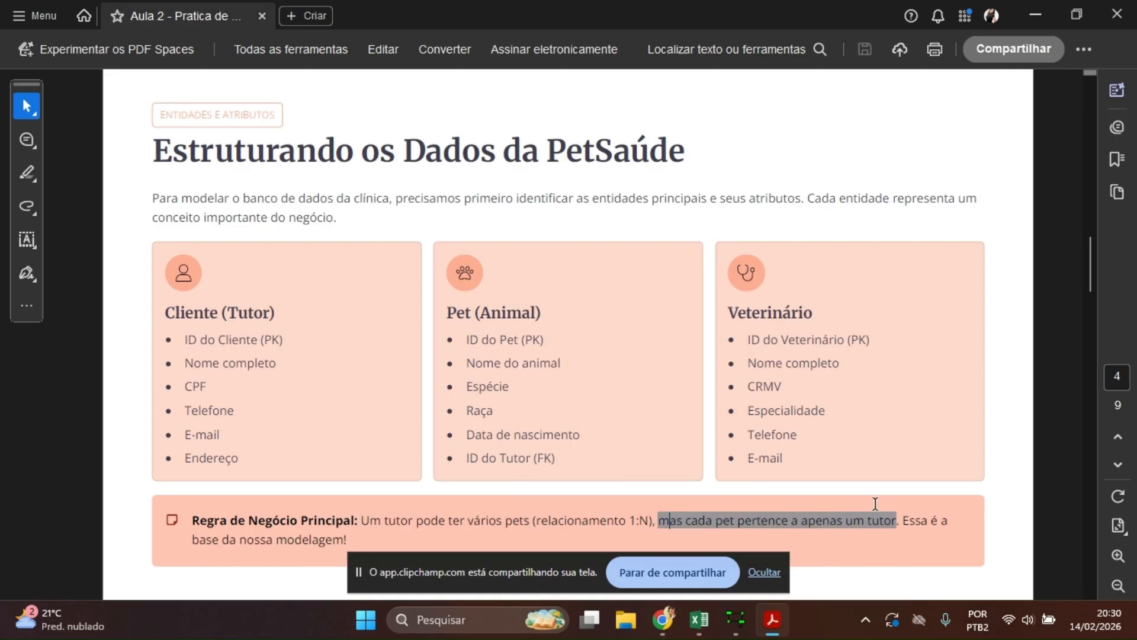
pyautogui.rightClick(941, 532)
pyautogui.click(465, 504)
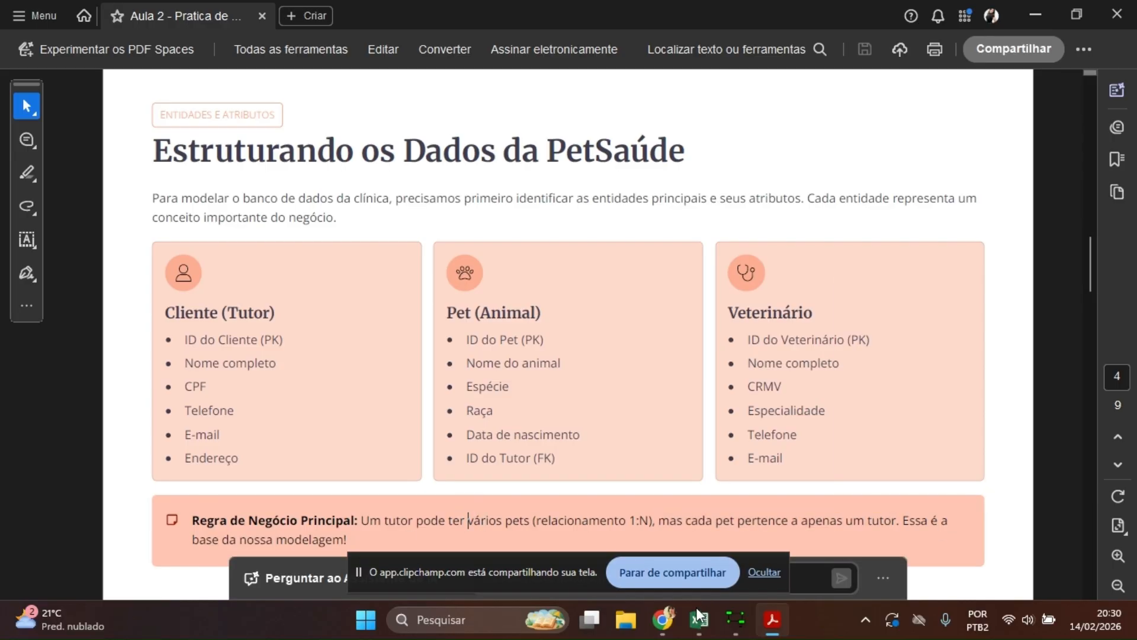
# Look at the empty conceptual model in brModelo, and switch to the BRMW page in Chrome.
pyautogui.click(734, 619)
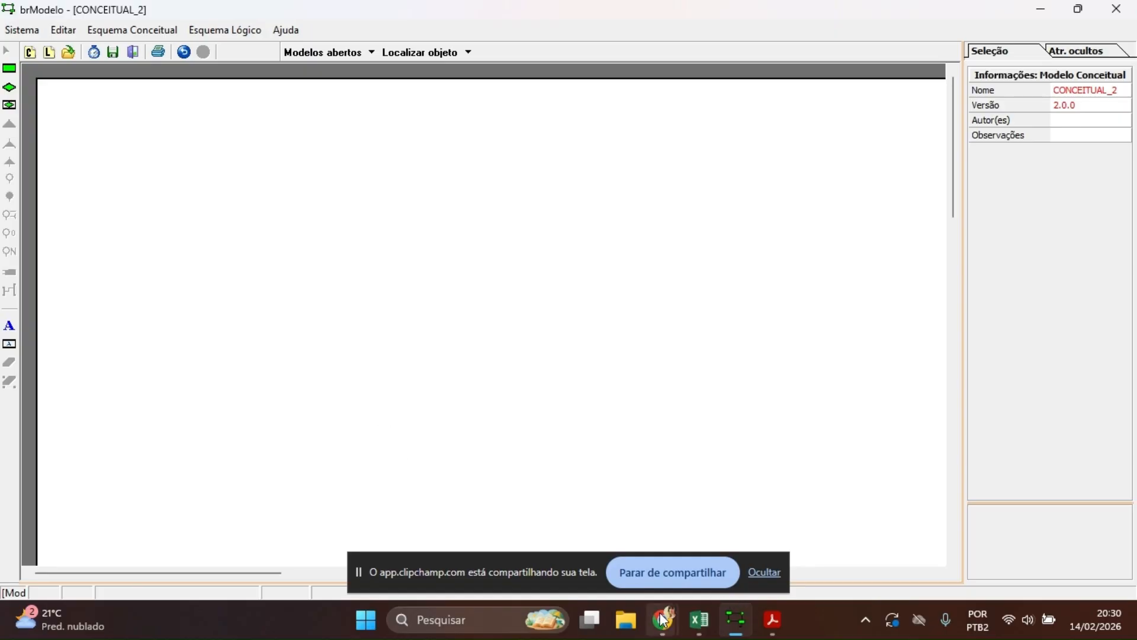
pyautogui.moveTo(663, 620)
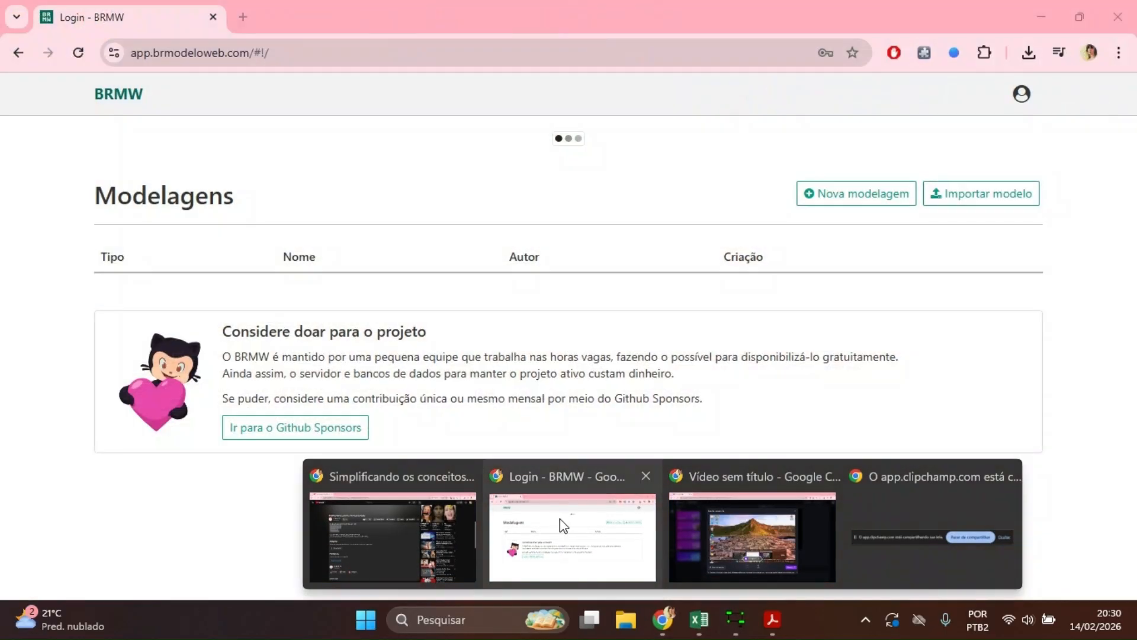
pyautogui.click(560, 518)
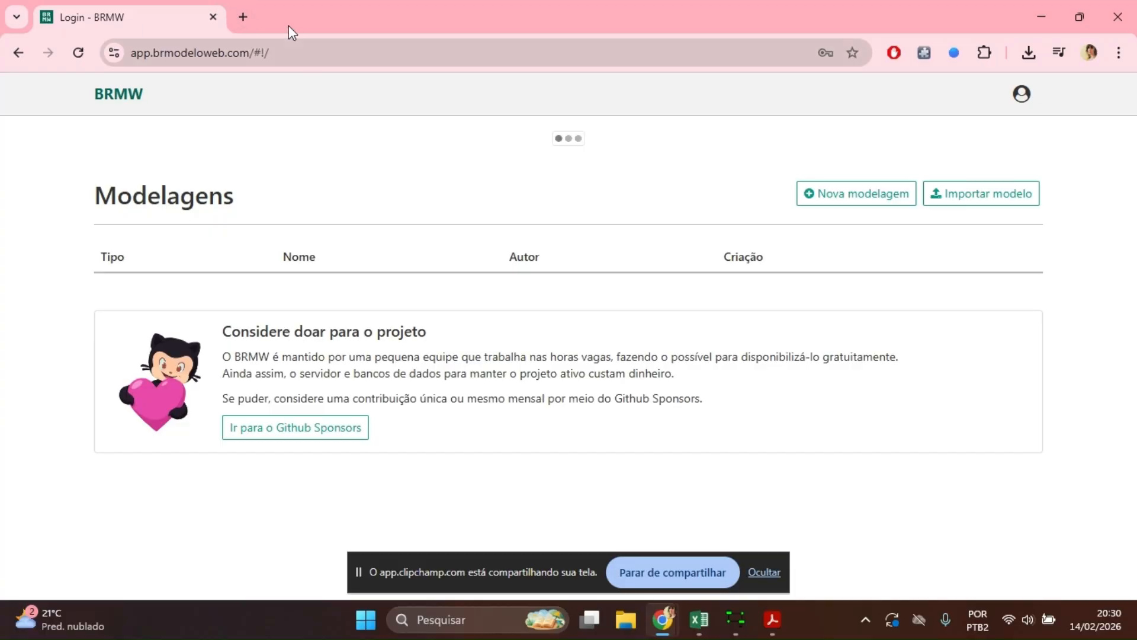
# Open brmodeloweb.com in a new browser tab and log in with the saved account credentials.
pyautogui.click(251, 12)
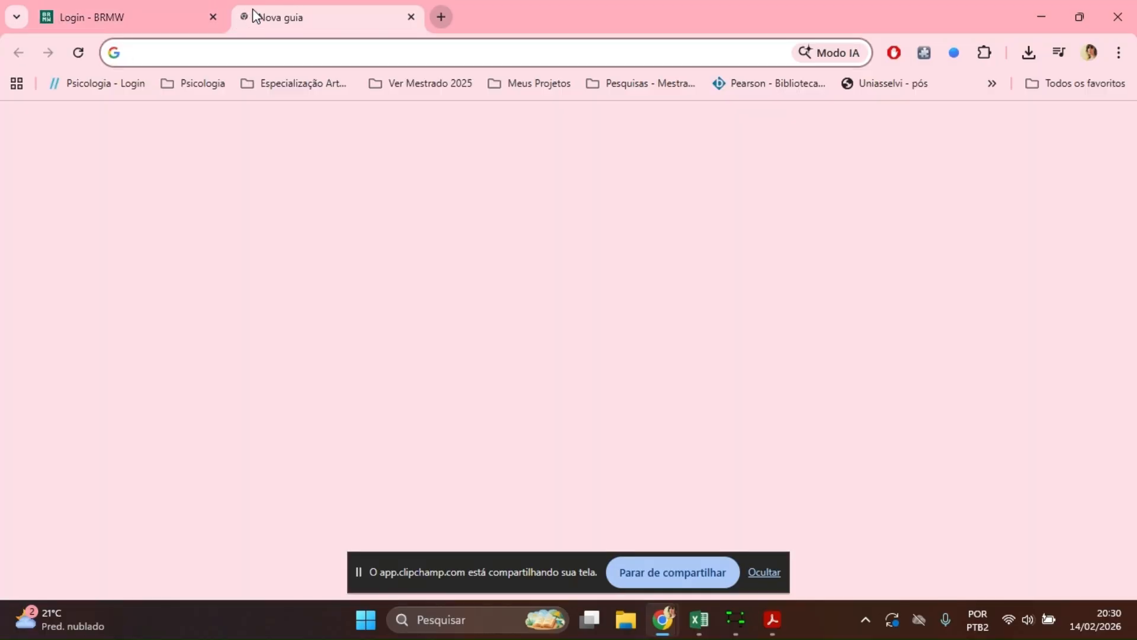
pyautogui.write('brmop')
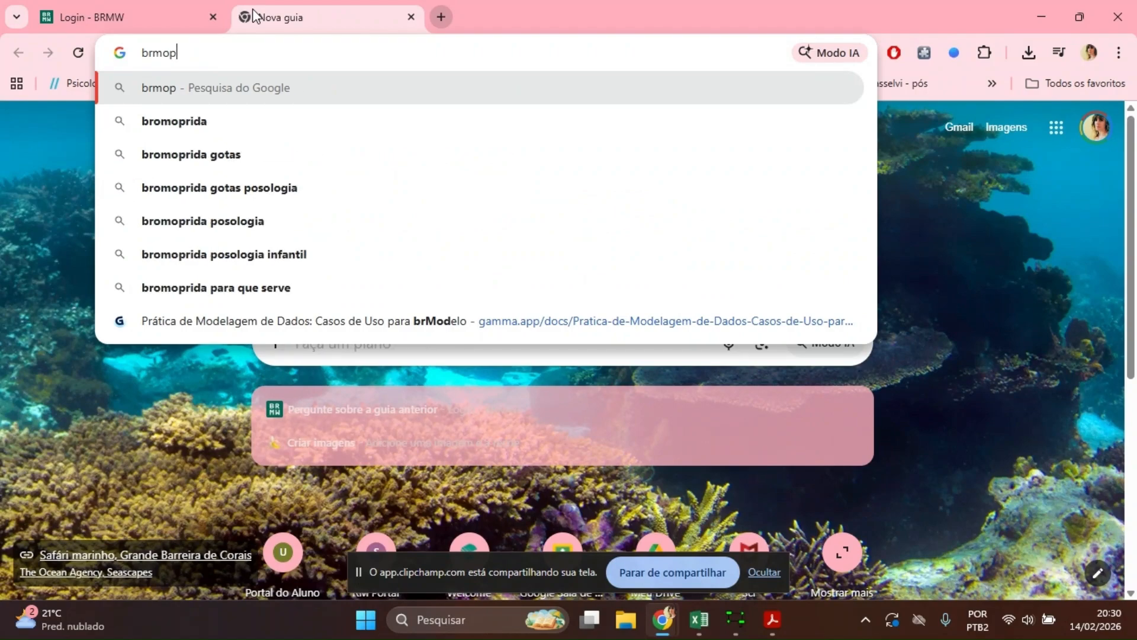
pyautogui.press('BackSpace')
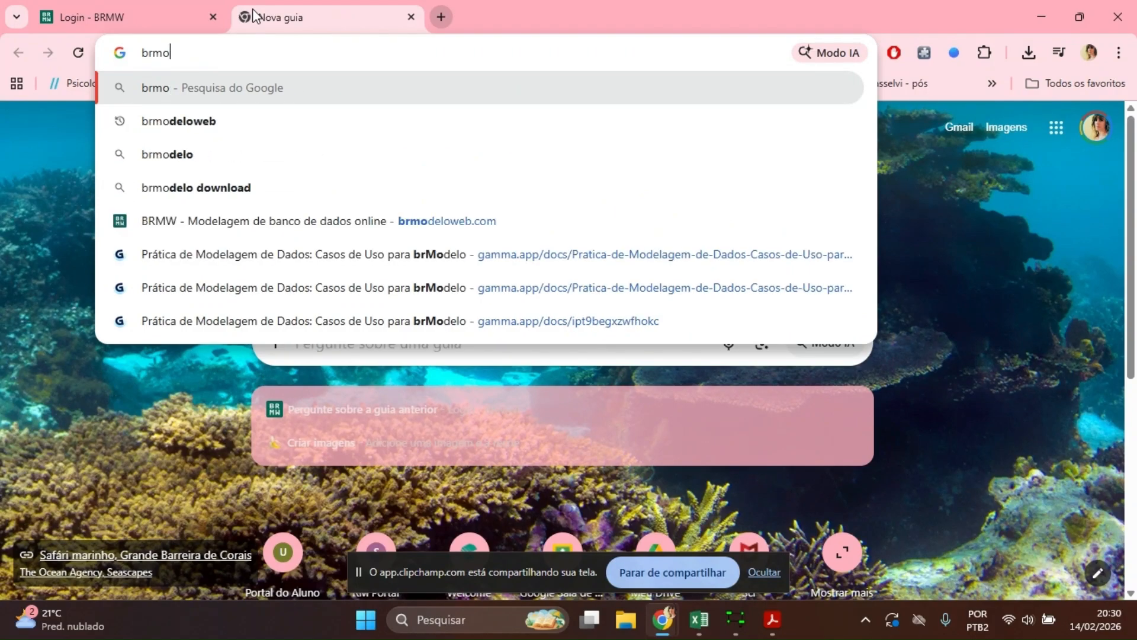
pyautogui.write('de')
pyautogui.press('Return')
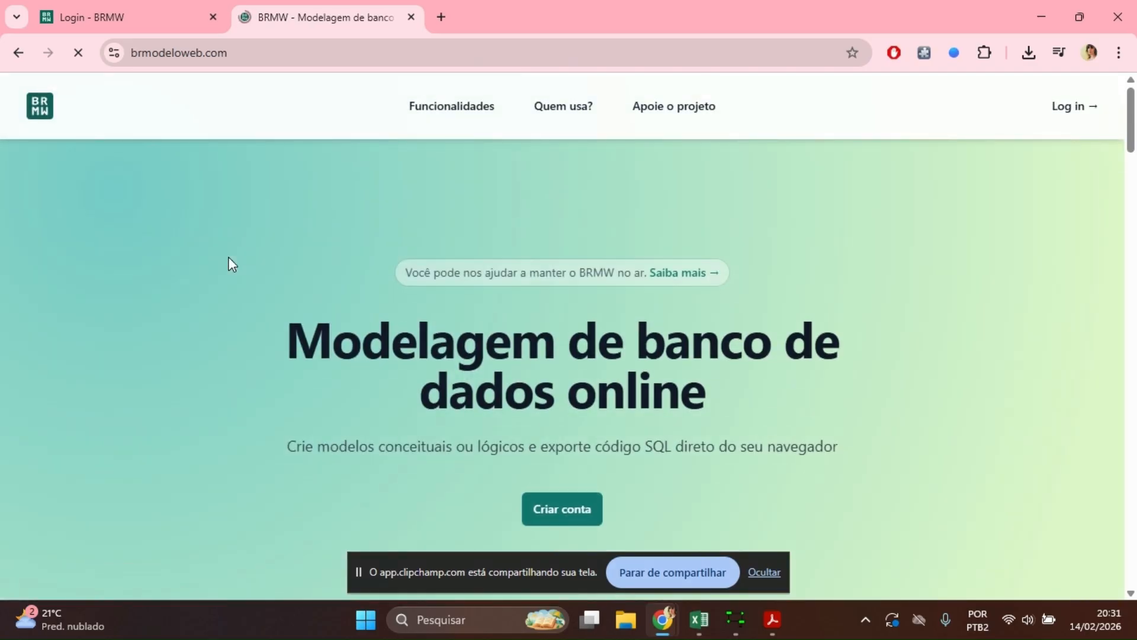
pyautogui.click(1063, 112)
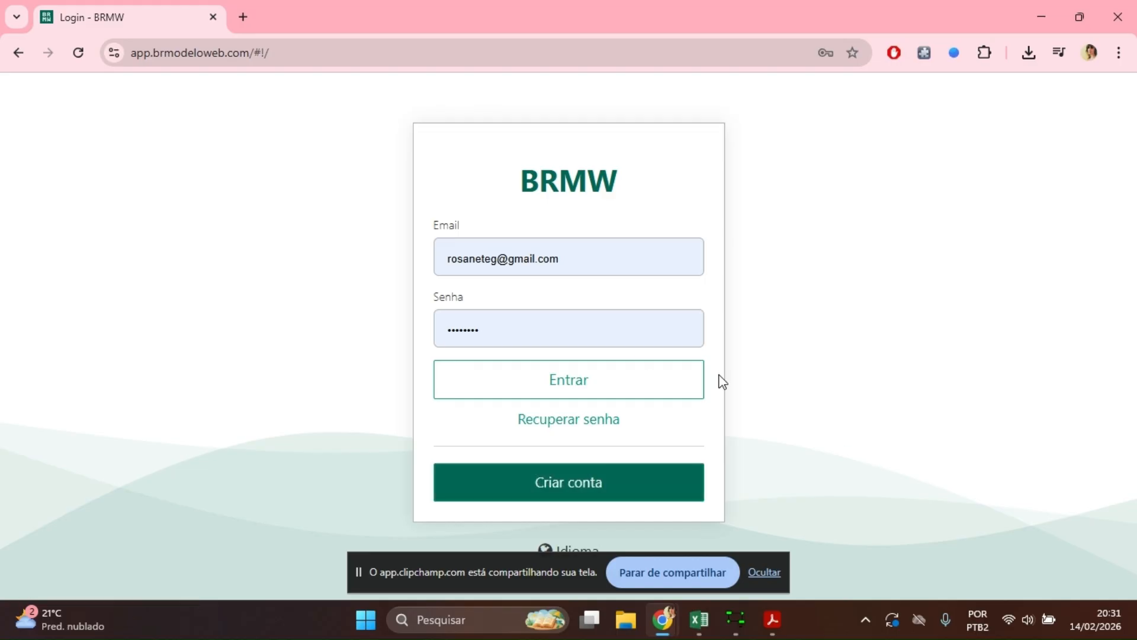
pyautogui.click(612, 388)
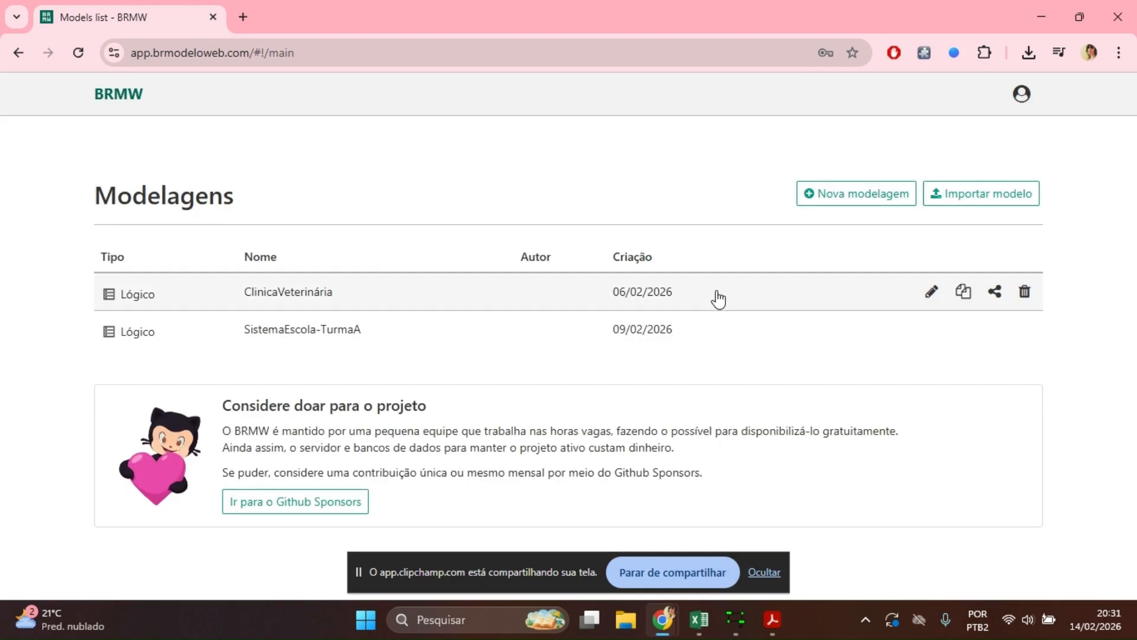
# Create a new model titled "ClinicaVeterinaria - Video" of type Lógico.
pyautogui.click(862, 199)
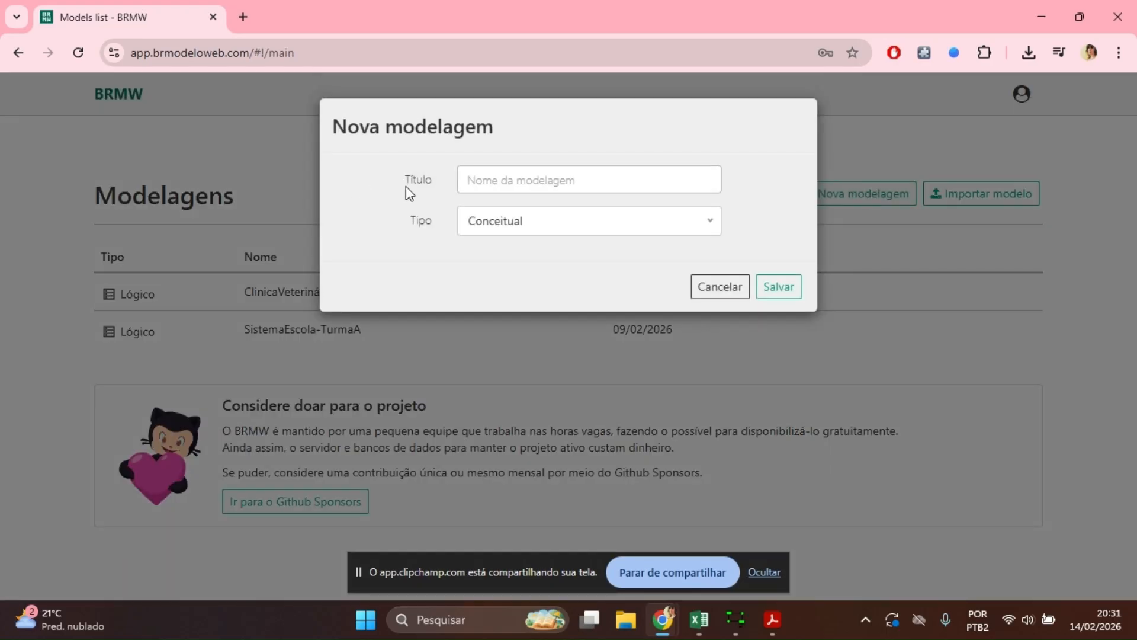
pyautogui.click(514, 189)
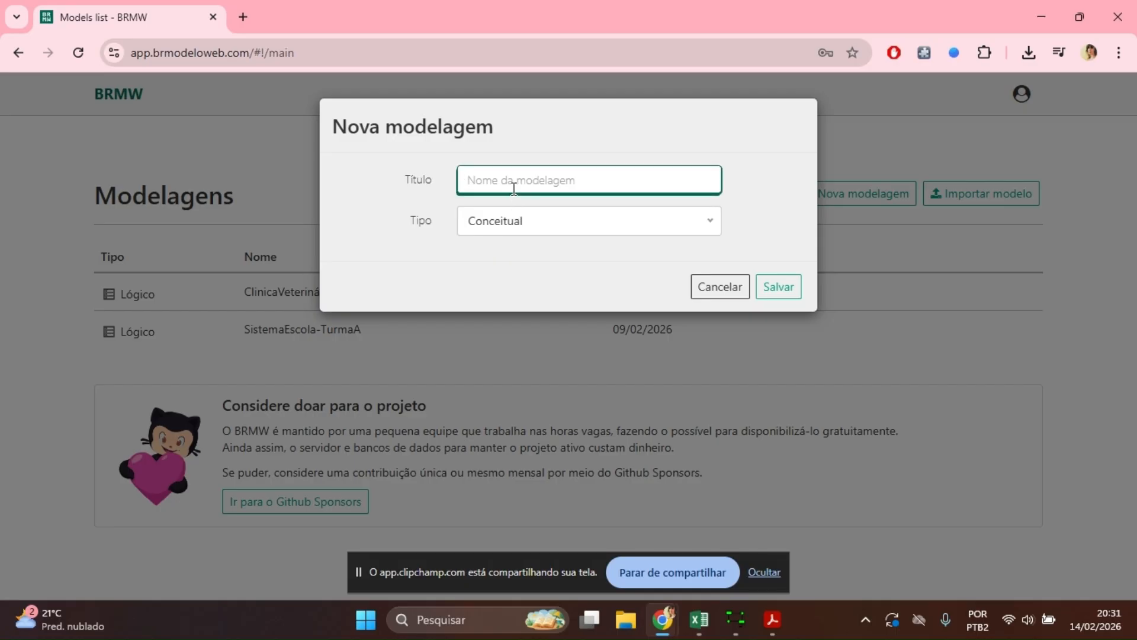
pyautogui.write('Clinioca')
pyautogui.press('BackSpace')
pyautogui.write('caVeterinaria - Video')
pyautogui.click(522, 224)
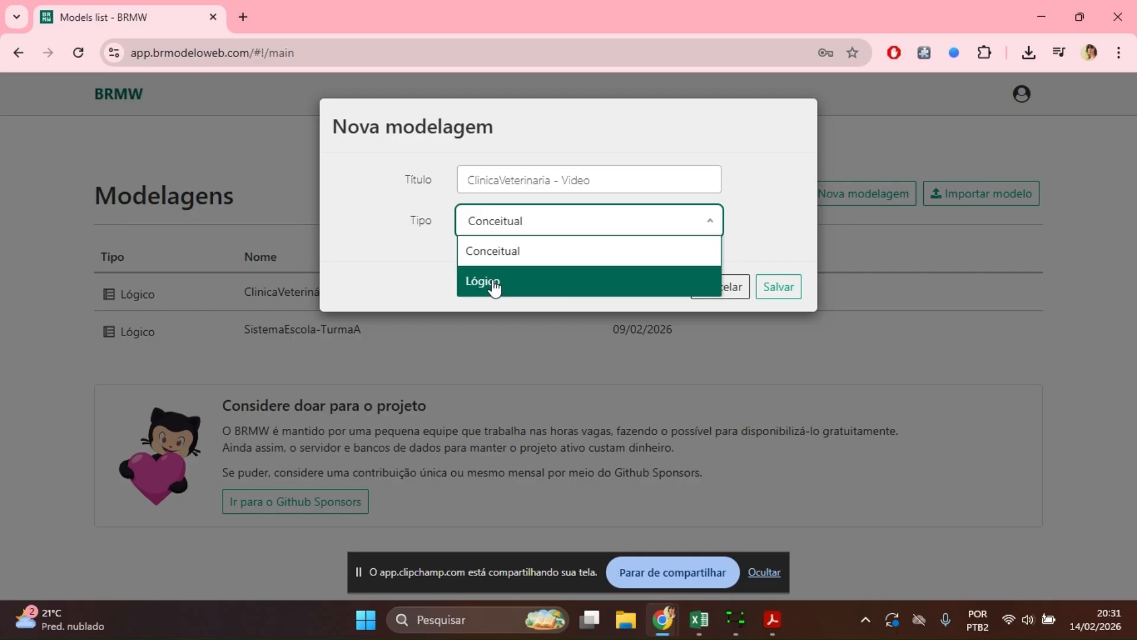
pyautogui.click(542, 279)
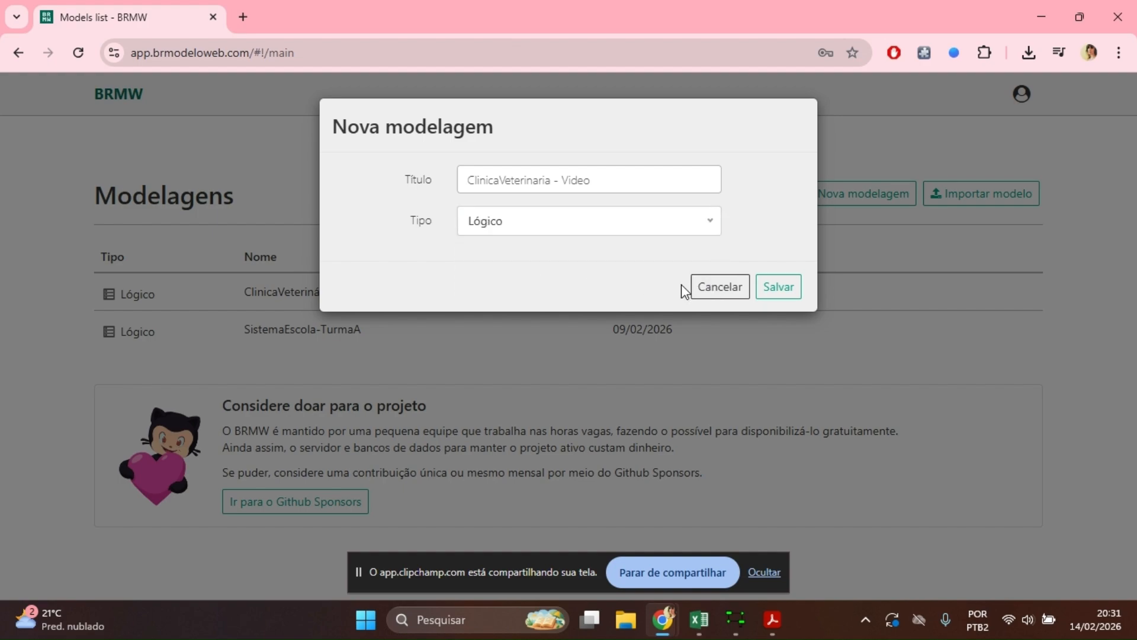
pyautogui.click(777, 288)
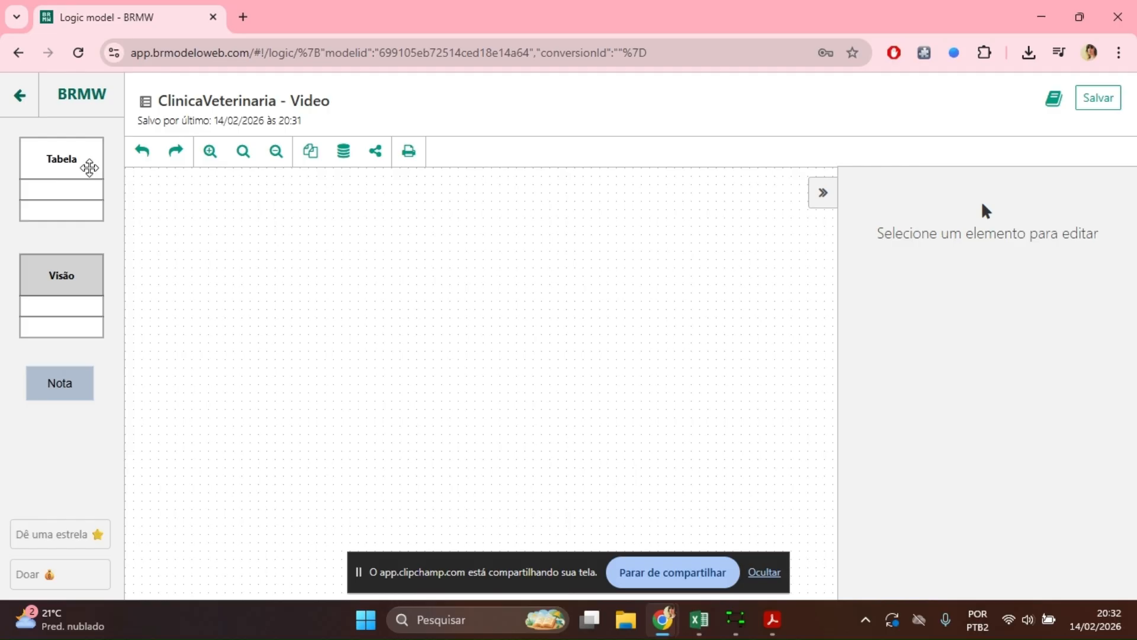
# Place a table in the upper-left area of the empty diagram and name it Tutor.
pyautogui.moveTo(61, 159); pyautogui.dragTo(178, 244)
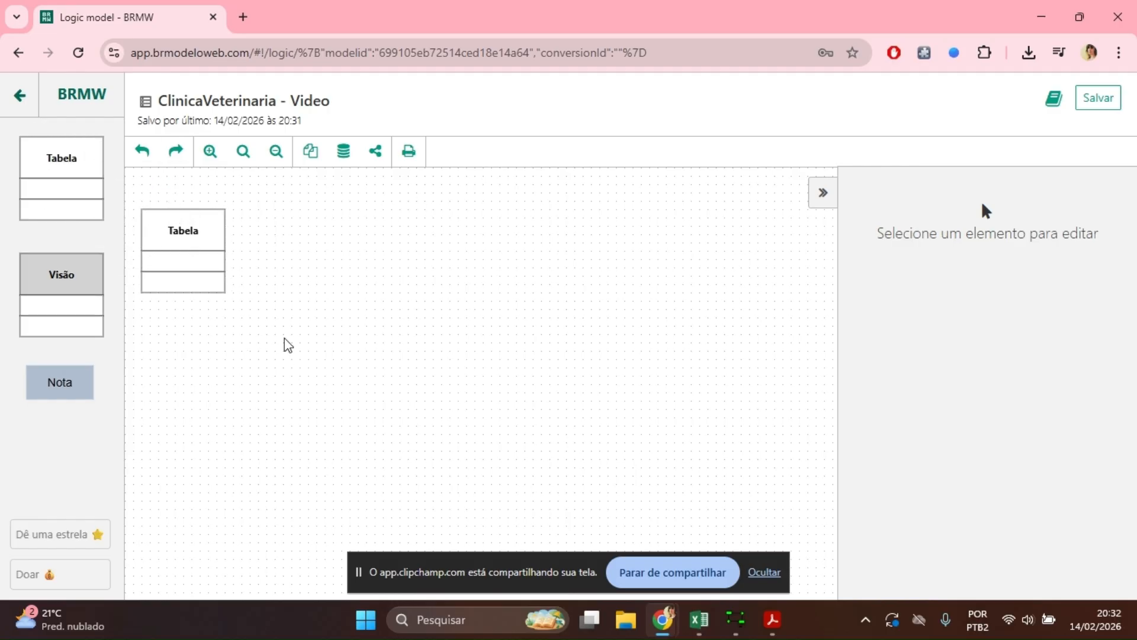
pyautogui.click(183, 237)
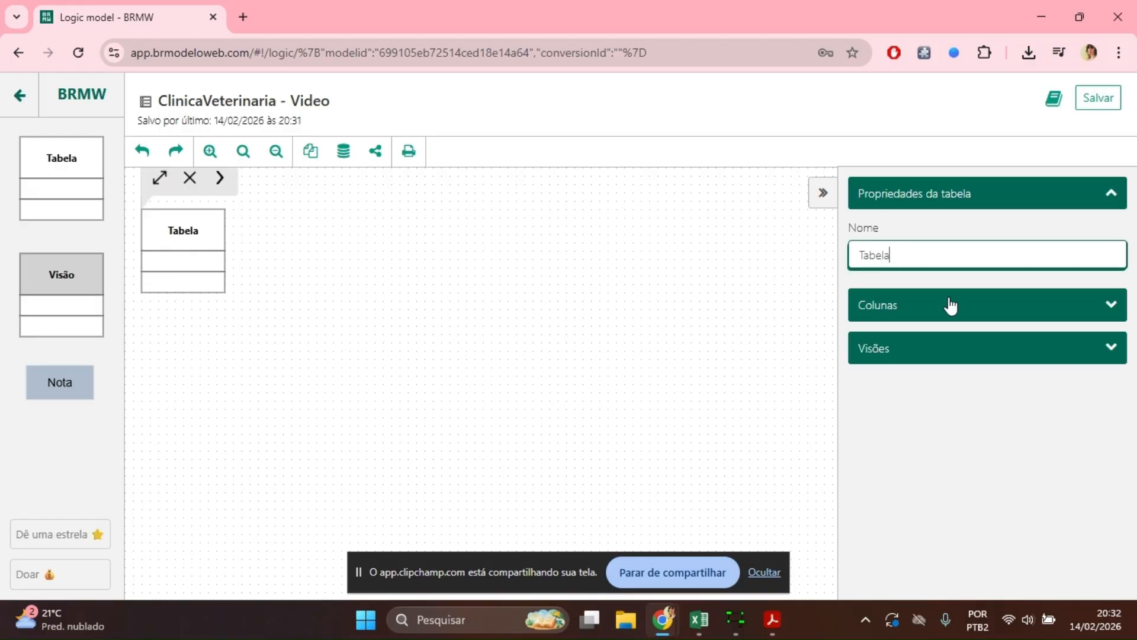
pyautogui.doubleClick(862, 251)
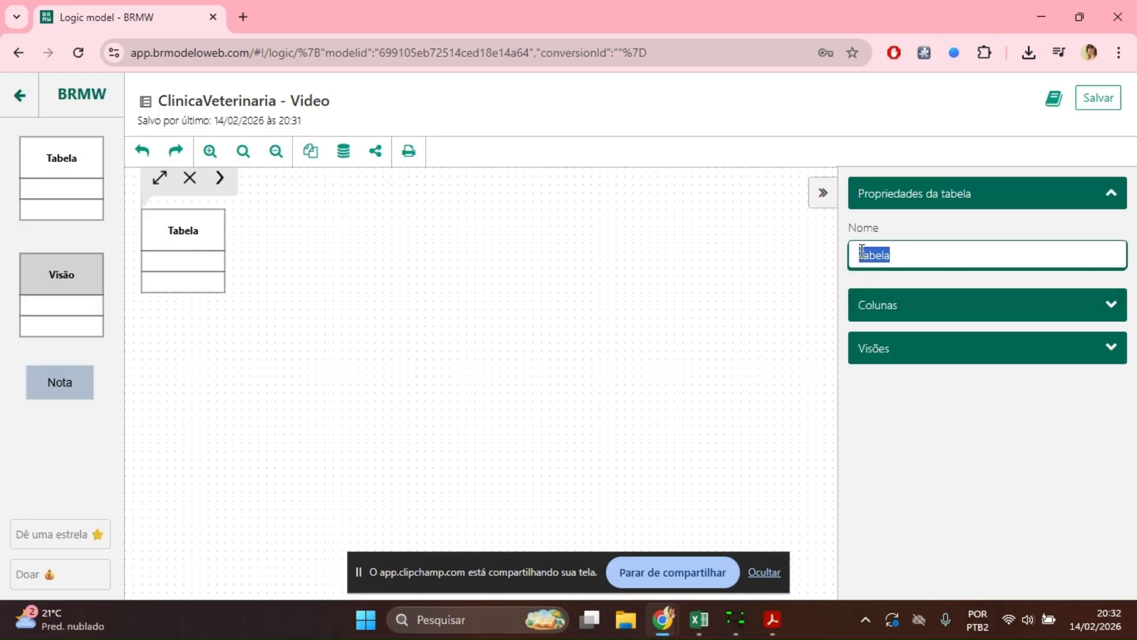
pyautogui.write('Tutor')
pyautogui.press('BackSpace')
pyautogui.press('BackSpace')
pyautogui.write('tor')
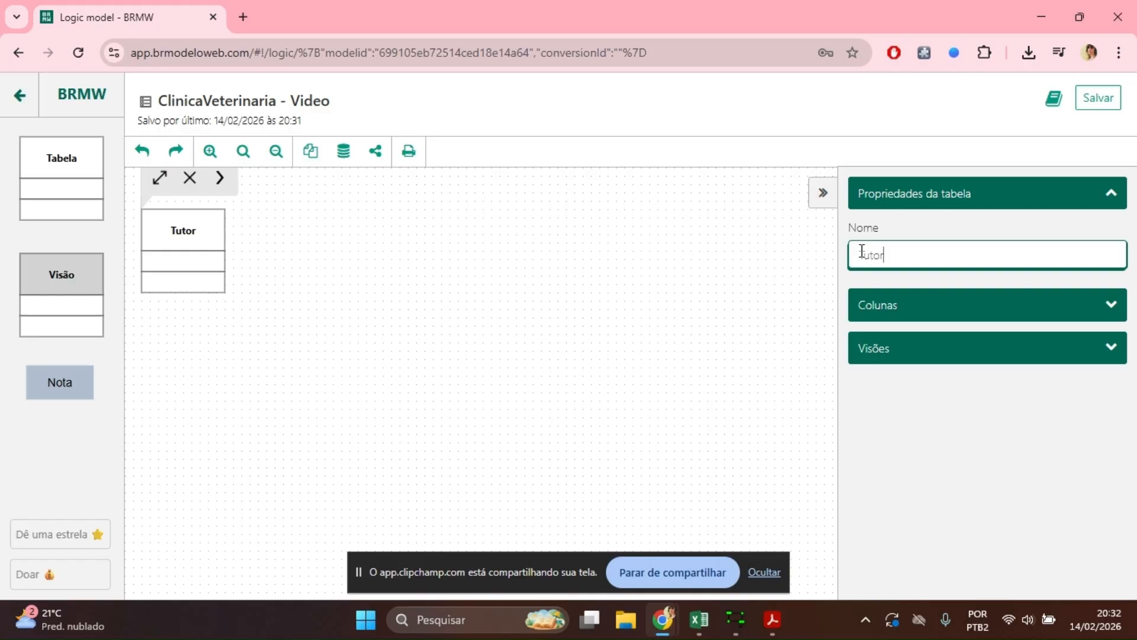
# Add a column named Pk_tutor to the Tutor table, marked as its primary key (PK).
pyautogui.click(863, 316)
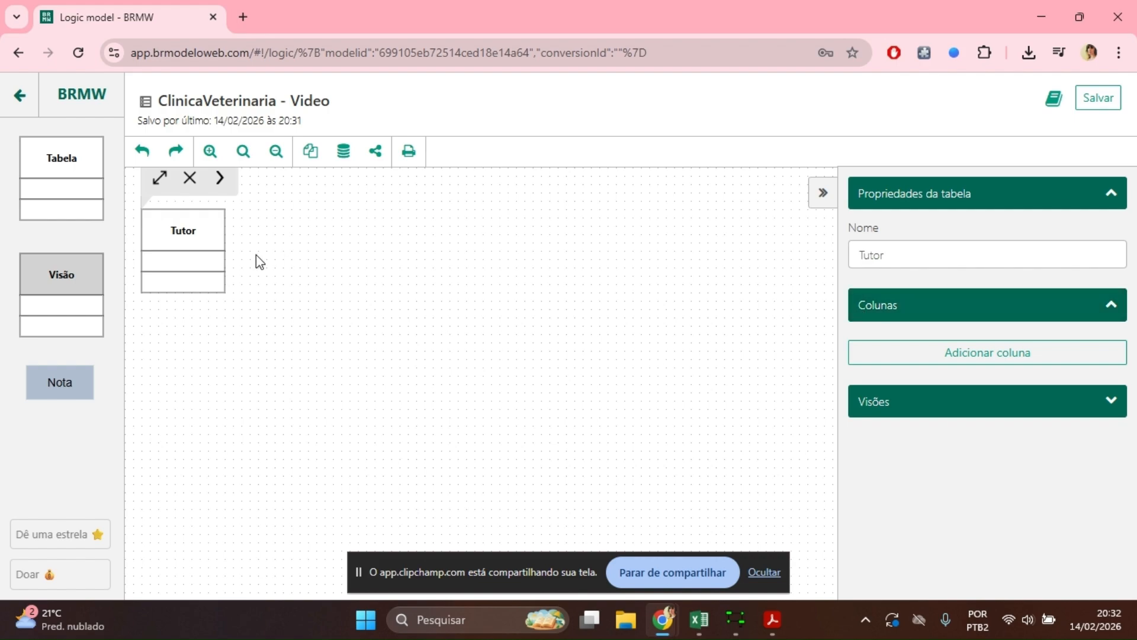
pyautogui.click(934, 355)
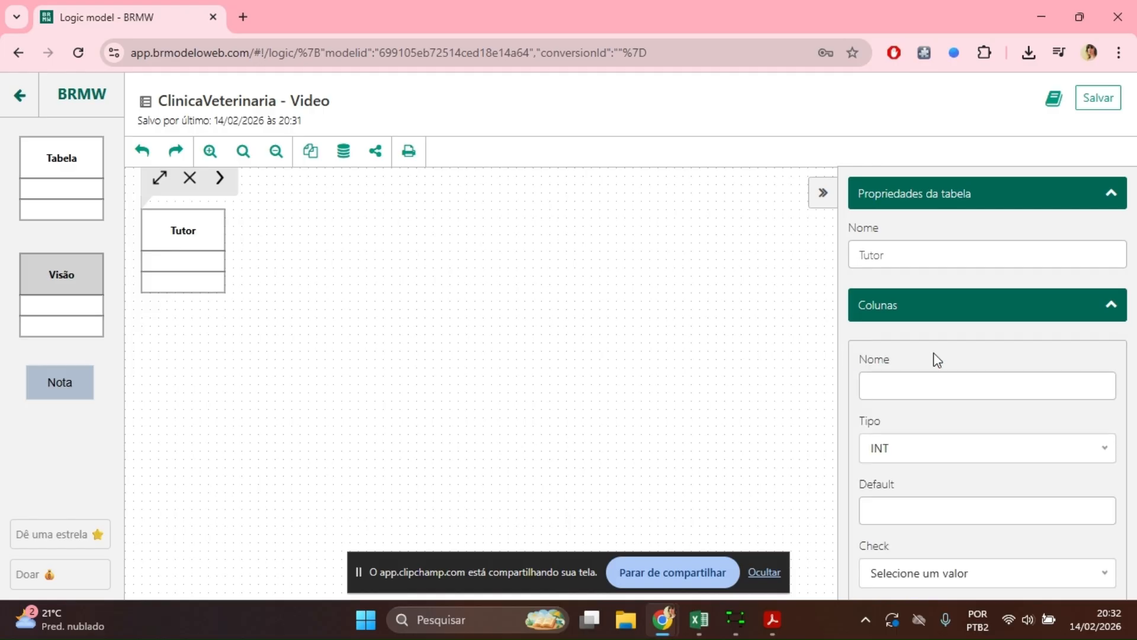
pyautogui.click(923, 388)
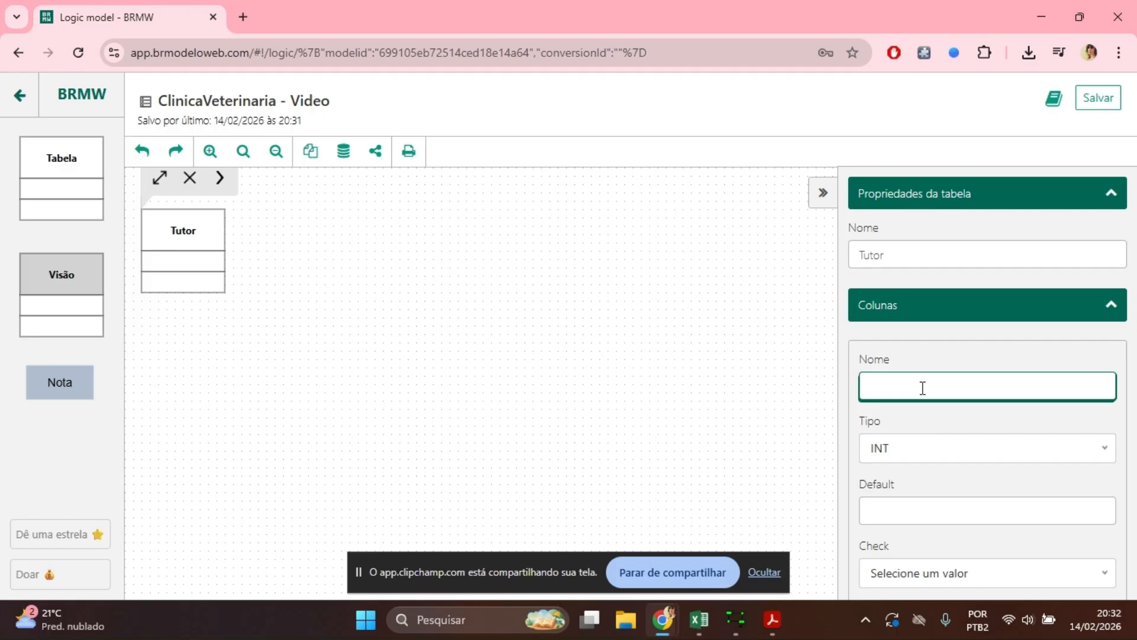
pyautogui.write('k')
pyautogui.write('or')
pyautogui.scroll(-2, 1019, 409)
pyautogui.scroll(-2, 1019, 409)
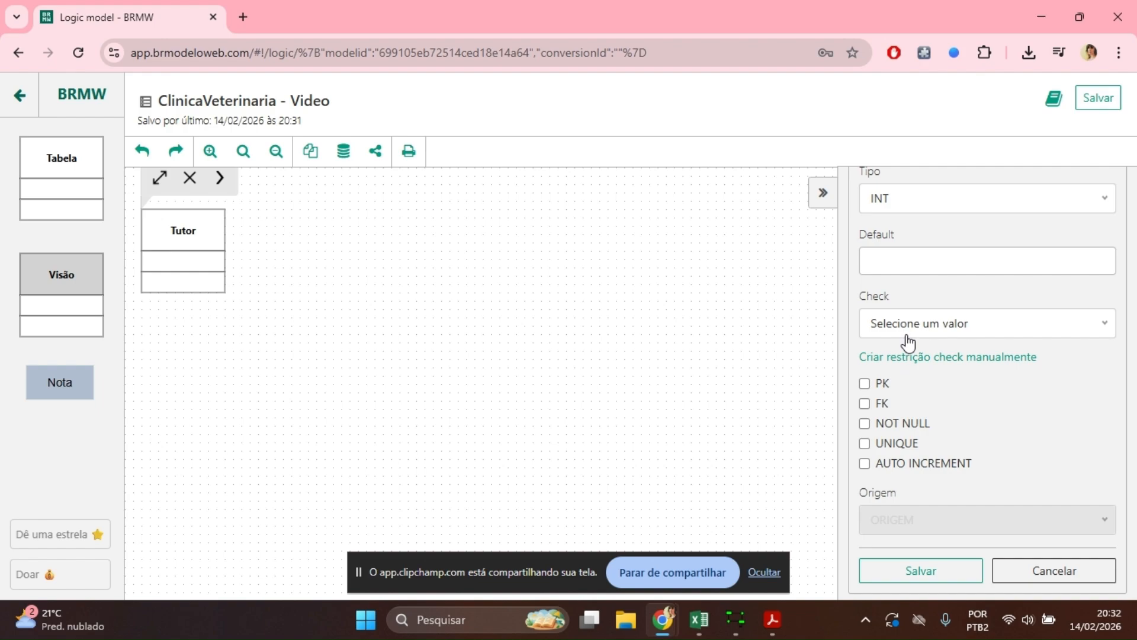
pyautogui.click(881, 388)
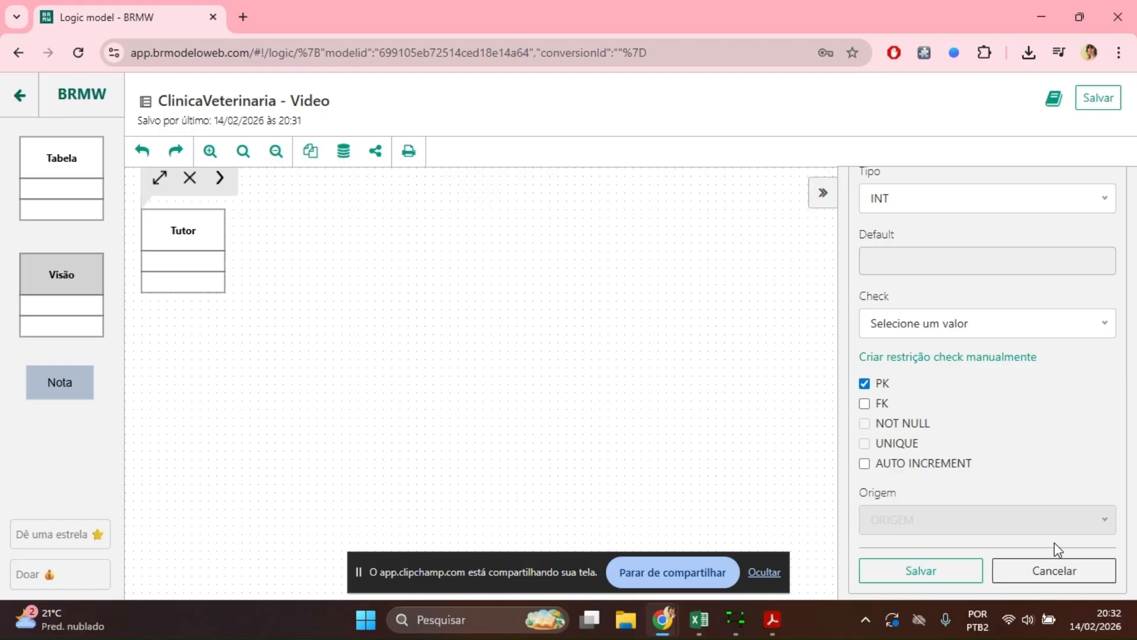
pyautogui.click(961, 578)
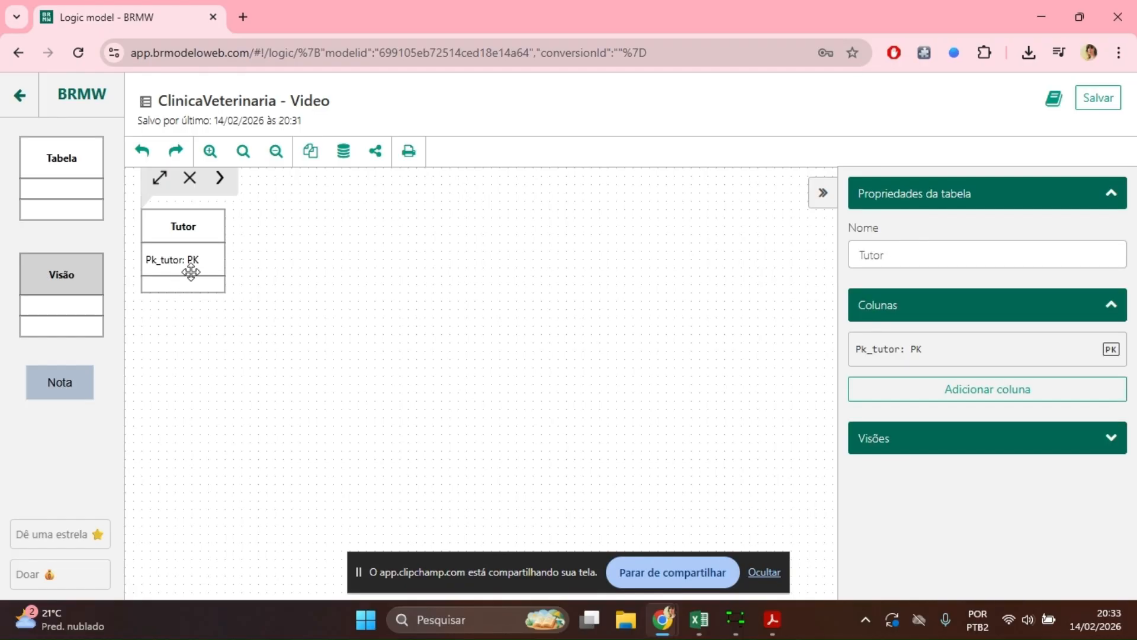
# Add a column named Nome with type VARCHAR to the Tutor table and save it.
pyautogui.click(942, 397)
pyautogui.click(920, 429)
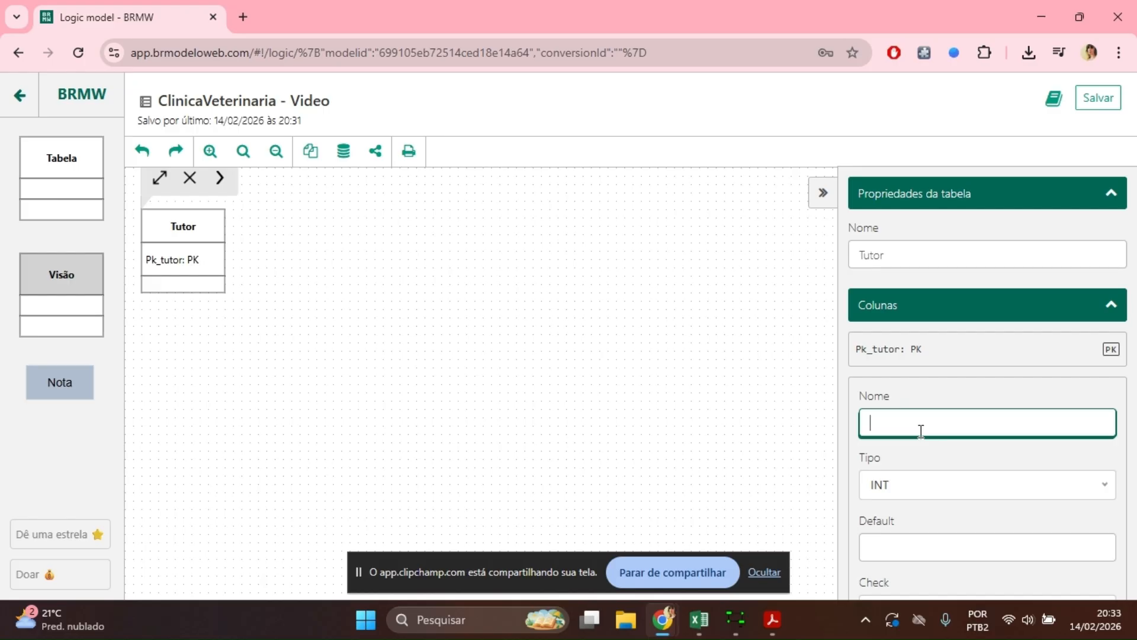
pyautogui.write('Nome')
pyautogui.click(964, 485)
pyautogui.scroll(-4, 1032, 363)
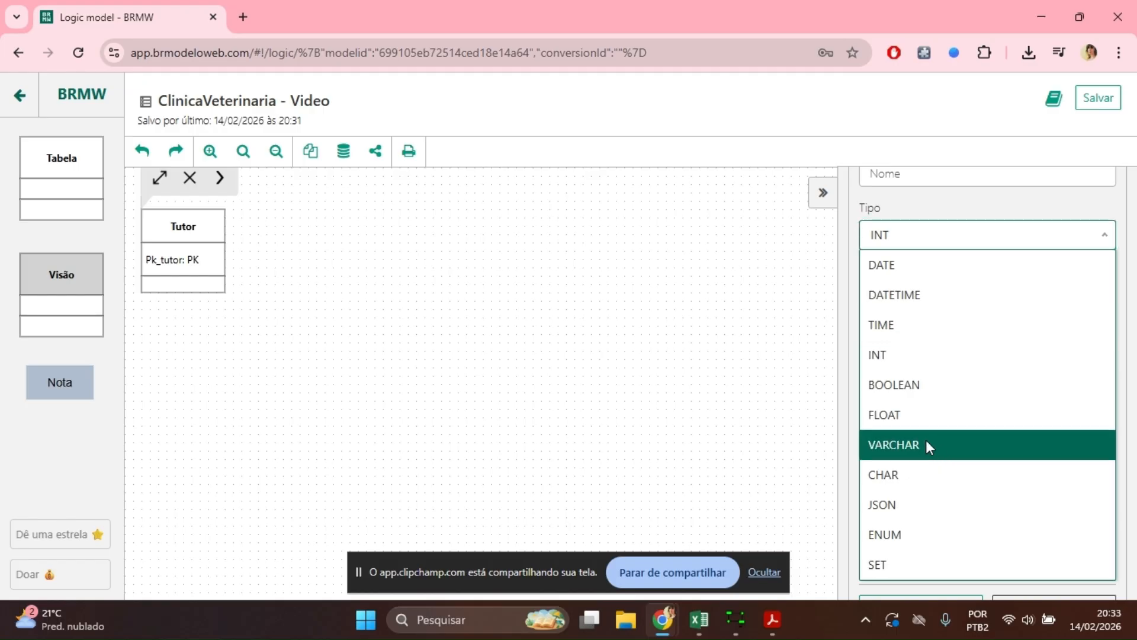
pyautogui.click(927, 444)
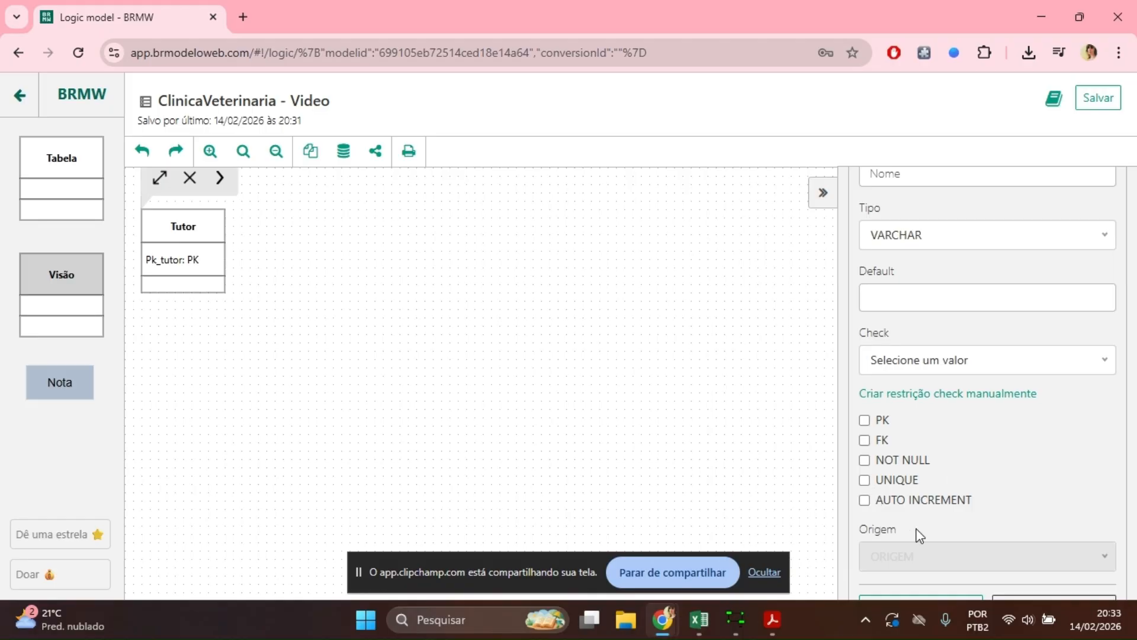
pyautogui.scroll(-2, 965, 452)
pyautogui.click(931, 498)
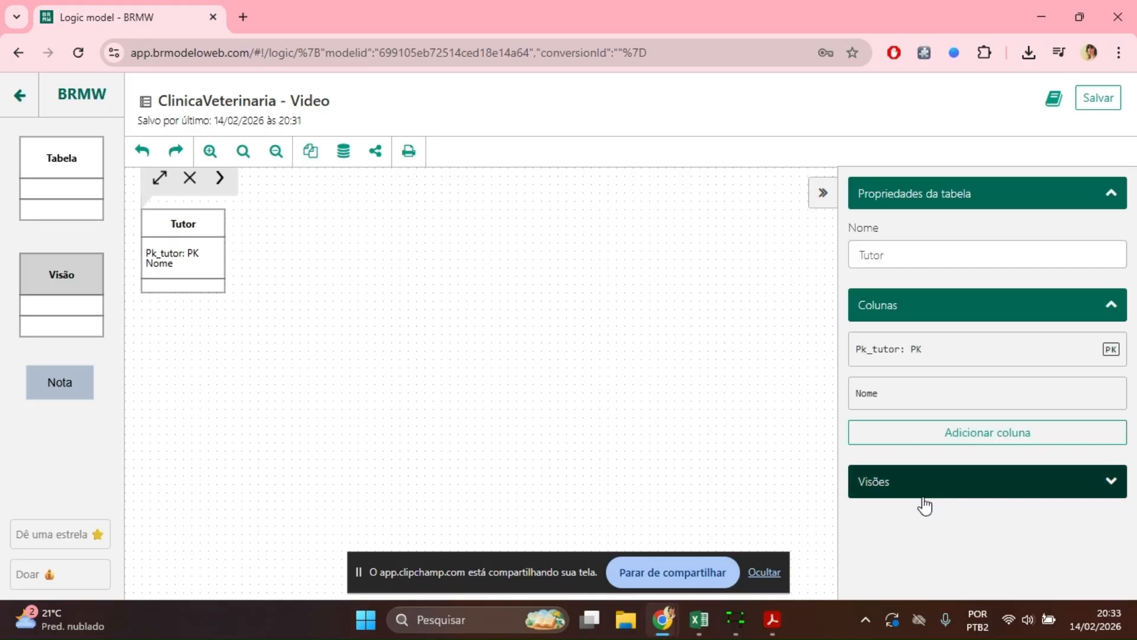
# Add a CPF column to the Tutor table with type CHAR and the NOT NULL constraint.
pyautogui.click(960, 440)
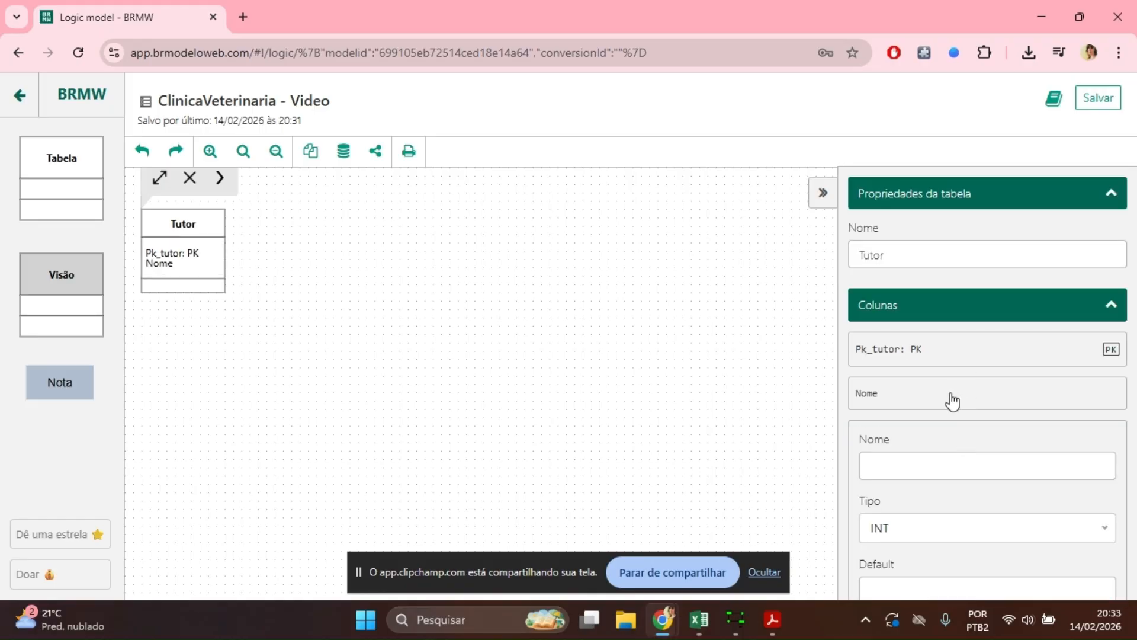
pyautogui.click(905, 459)
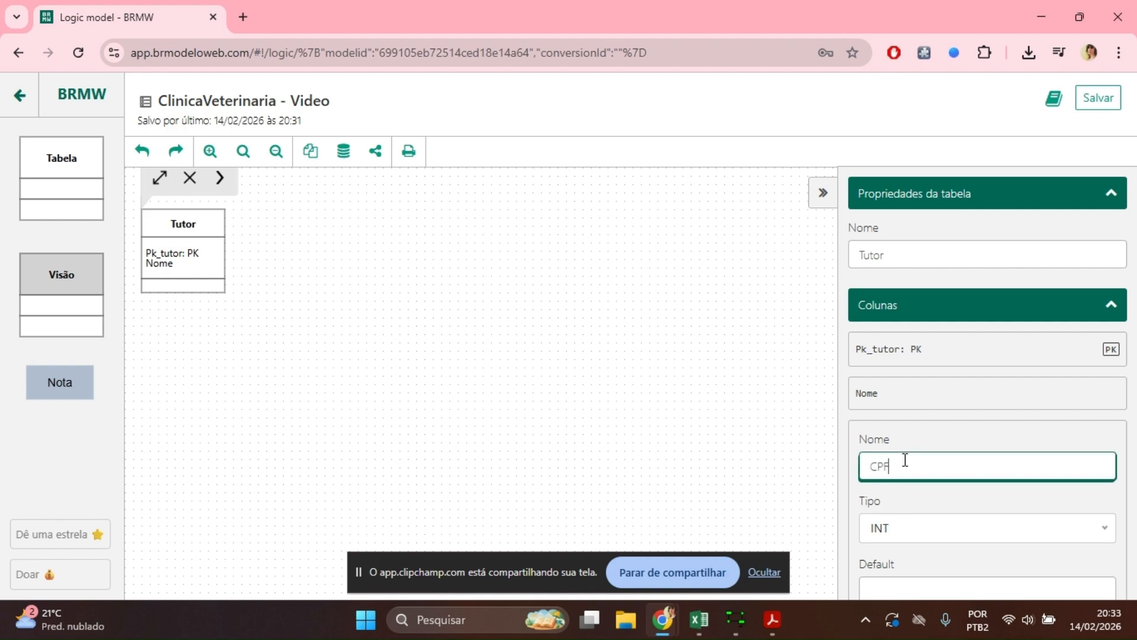
pyautogui.scroll(-1, 1045, 394)
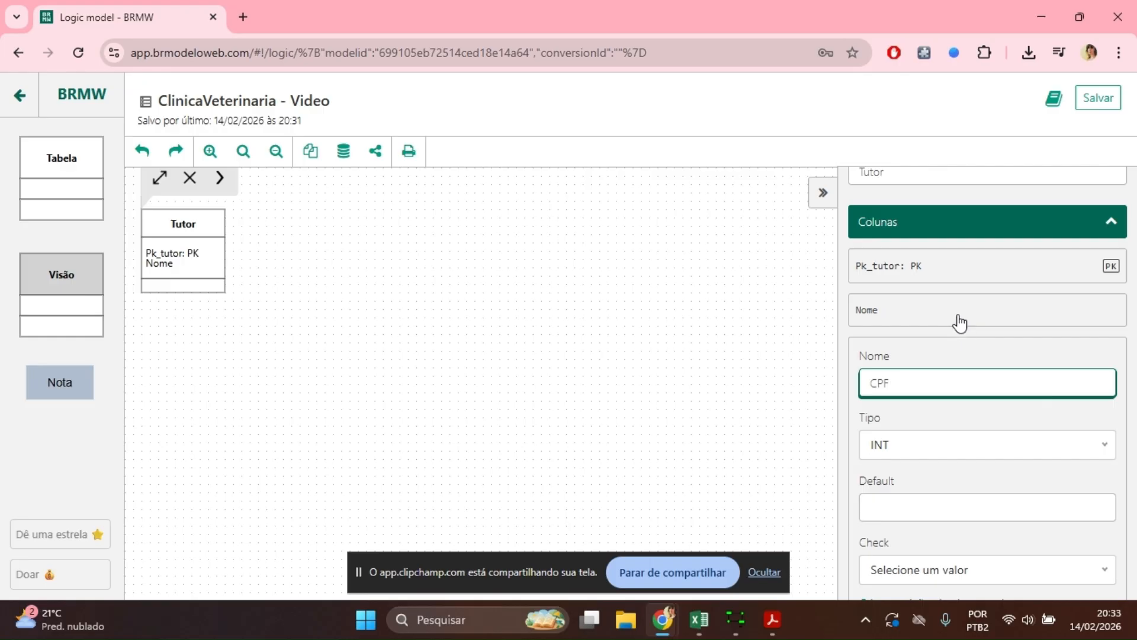
pyautogui.click(942, 457)
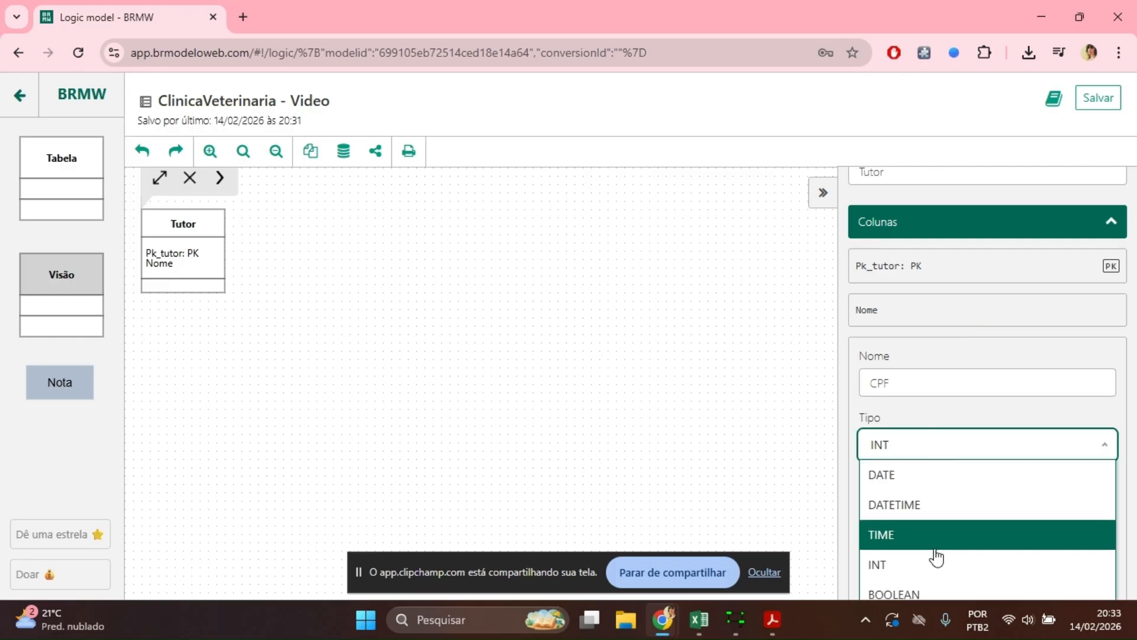
pyautogui.scroll(-1, 1004, 308)
pyautogui.scroll(-3, 1004, 308)
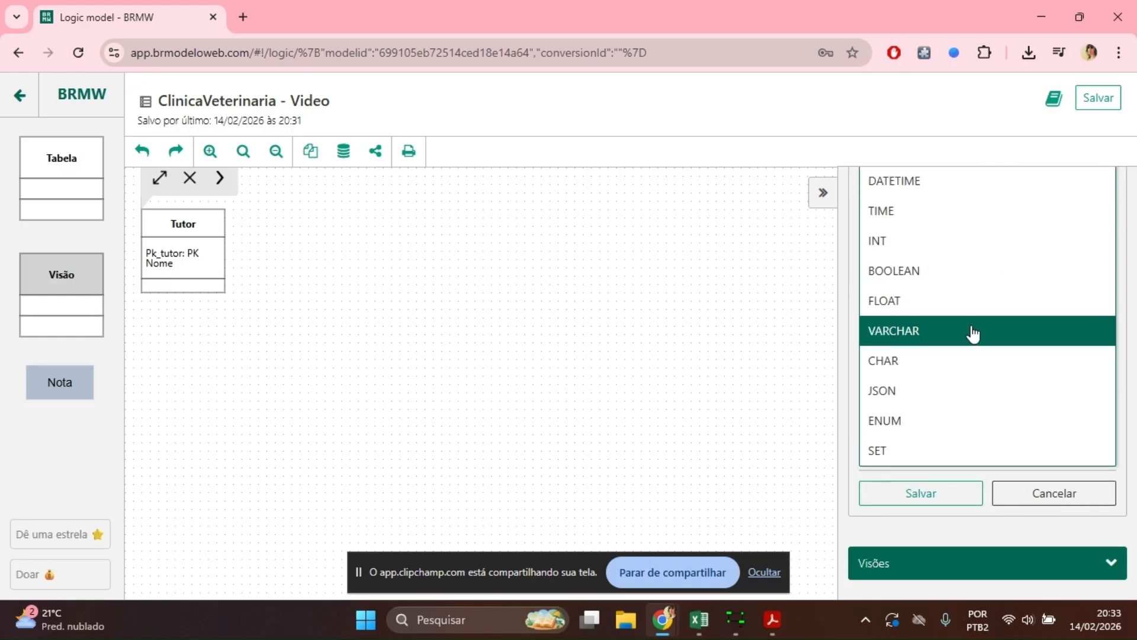
pyautogui.click(919, 375)
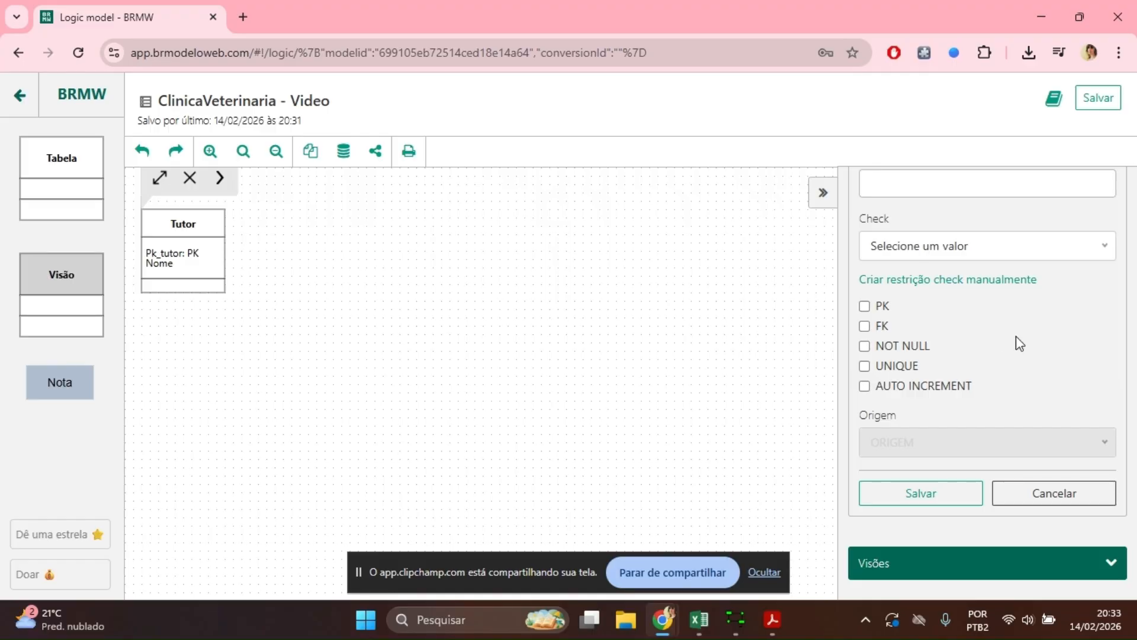
pyautogui.scroll(1, 1031, 343)
pyautogui.scroll(1, 989, 276)
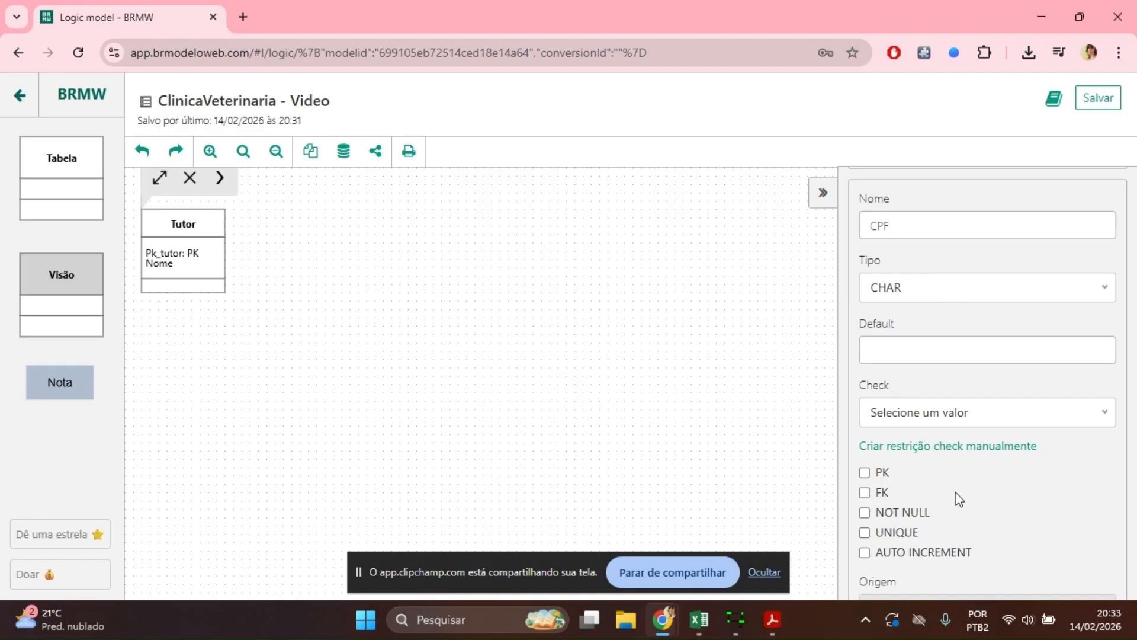
pyautogui.click(865, 516)
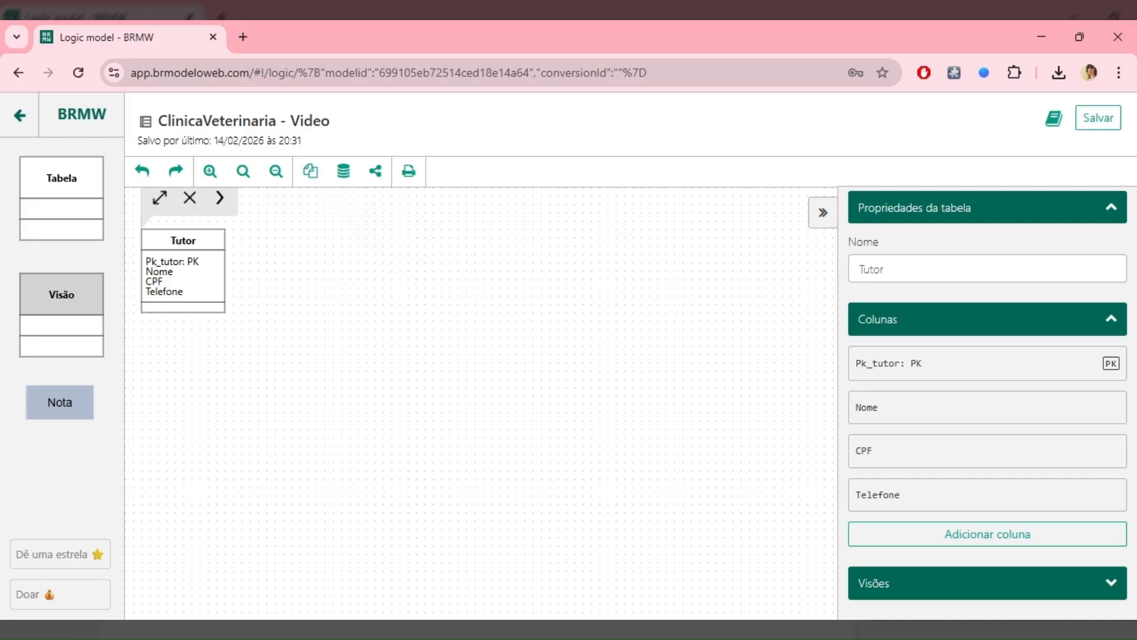
# Place a new table to the right of the Tutor table and name it Pet.
pyautogui.click(262, 344)
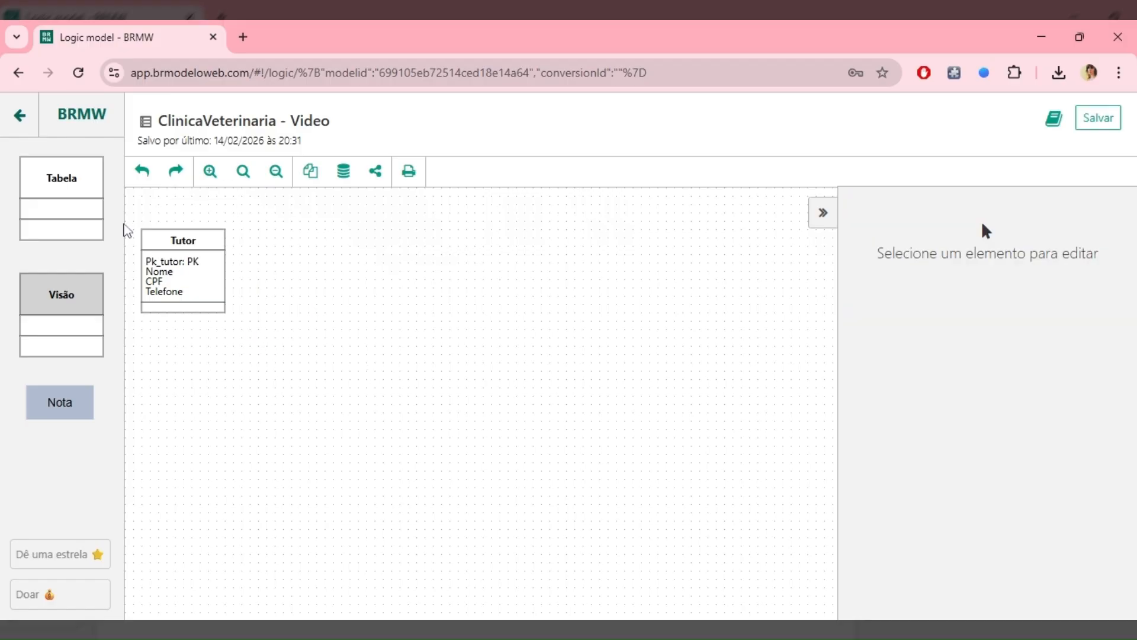
pyautogui.moveTo(63, 202); pyautogui.dragTo(355, 269)
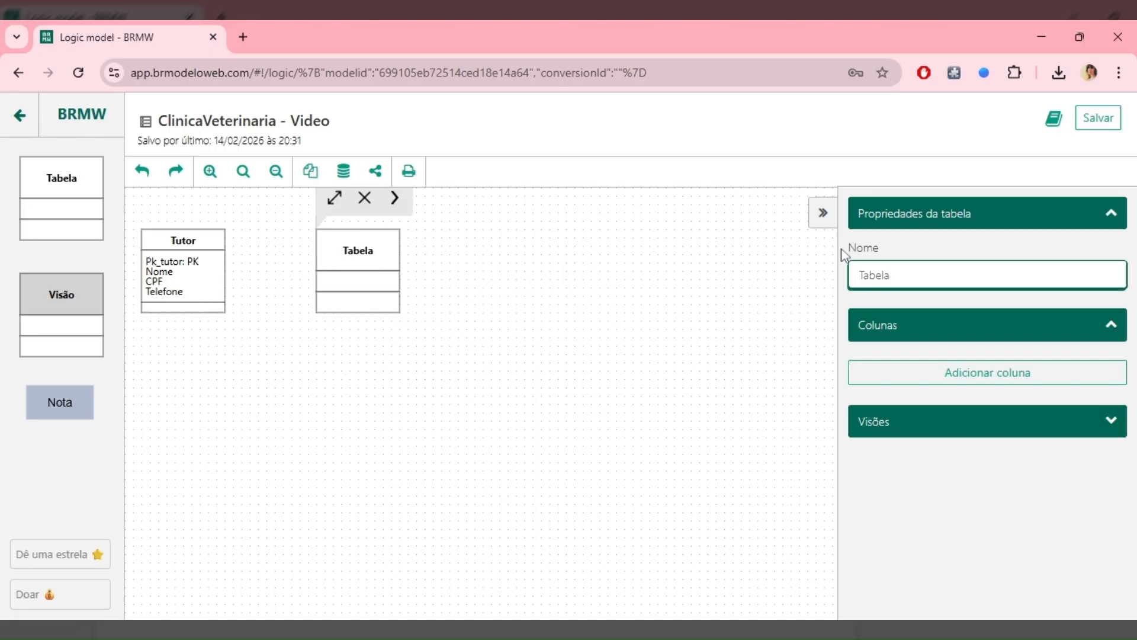
pyautogui.doubleClick(883, 275)
pyautogui.write('Pet')
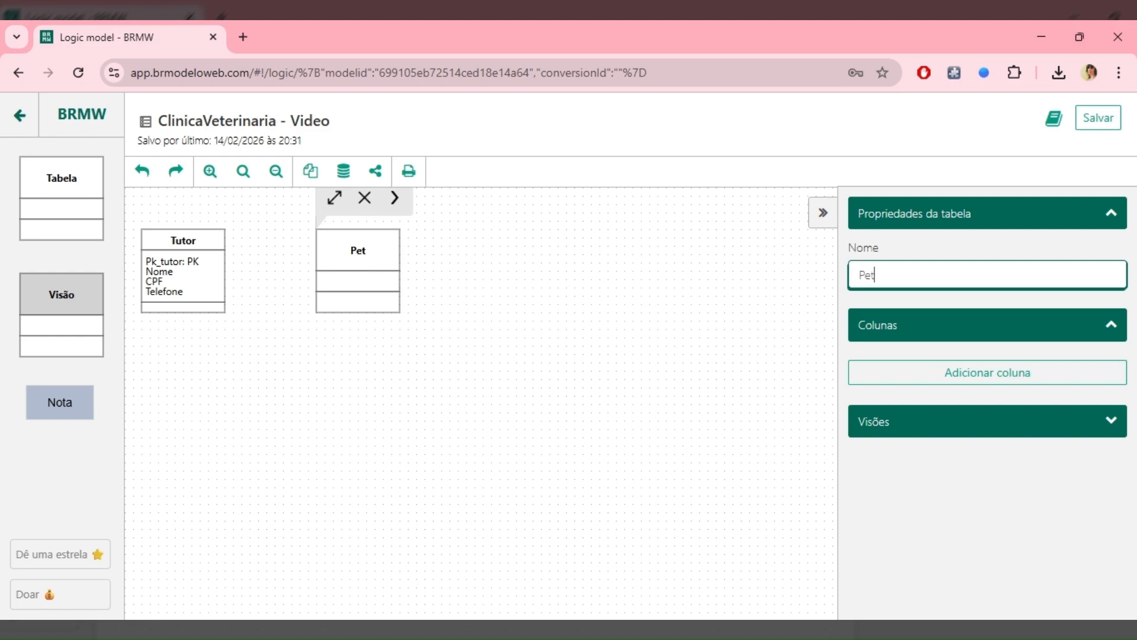
# Add a column named Pk_Pet to the Pet table, set as PK with AUTO INCREMENT.
pyautogui.click(904, 373)
pyautogui.click(871, 405)
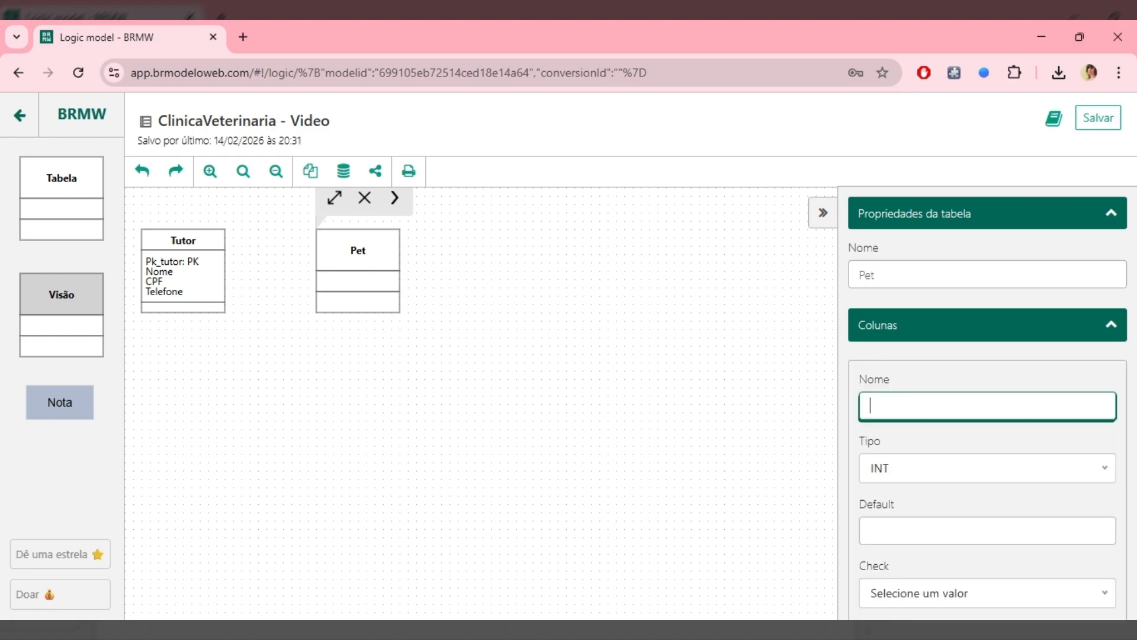
pyautogui.write('Pk_Pet')
pyautogui.scroll(-5, 964, 436)
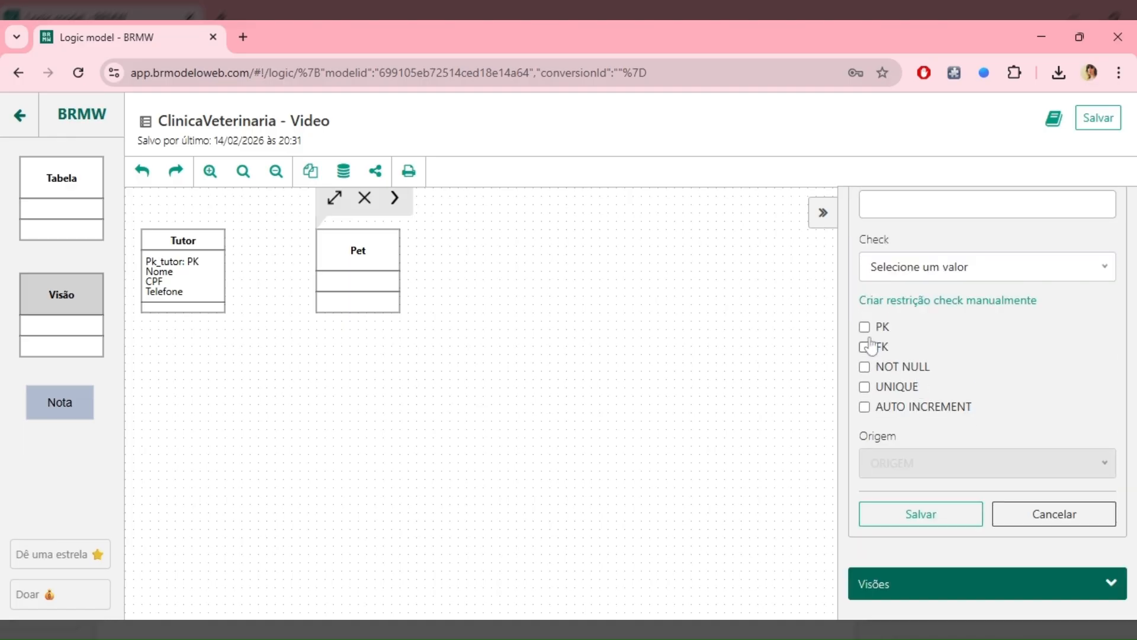
pyautogui.click(865, 328)
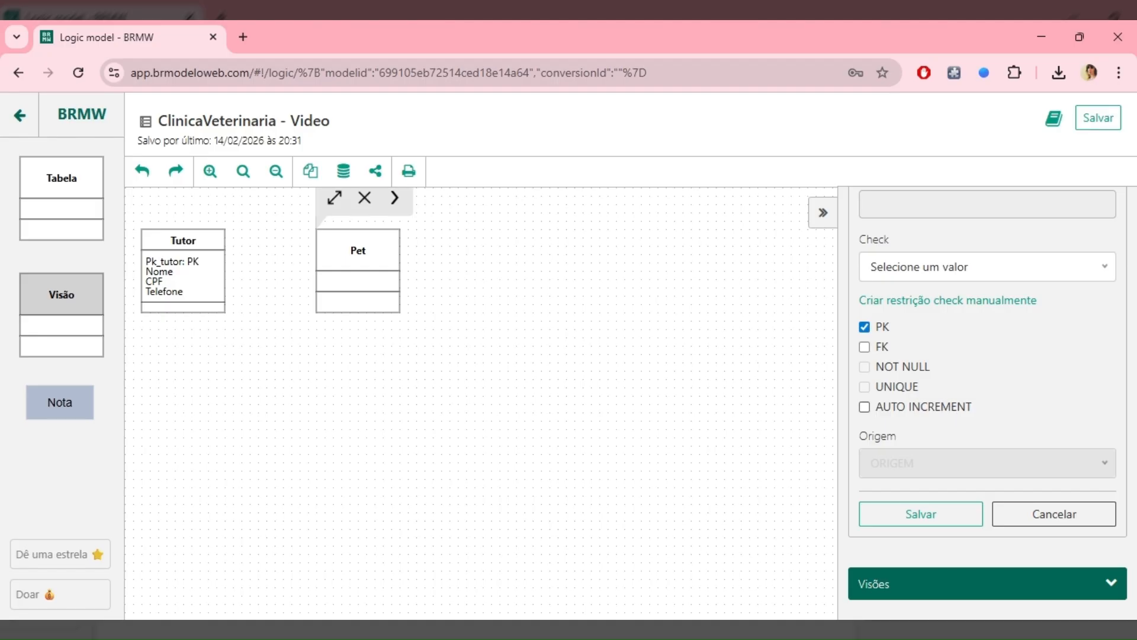
pyautogui.click(944, 407)
pyautogui.click(907, 522)
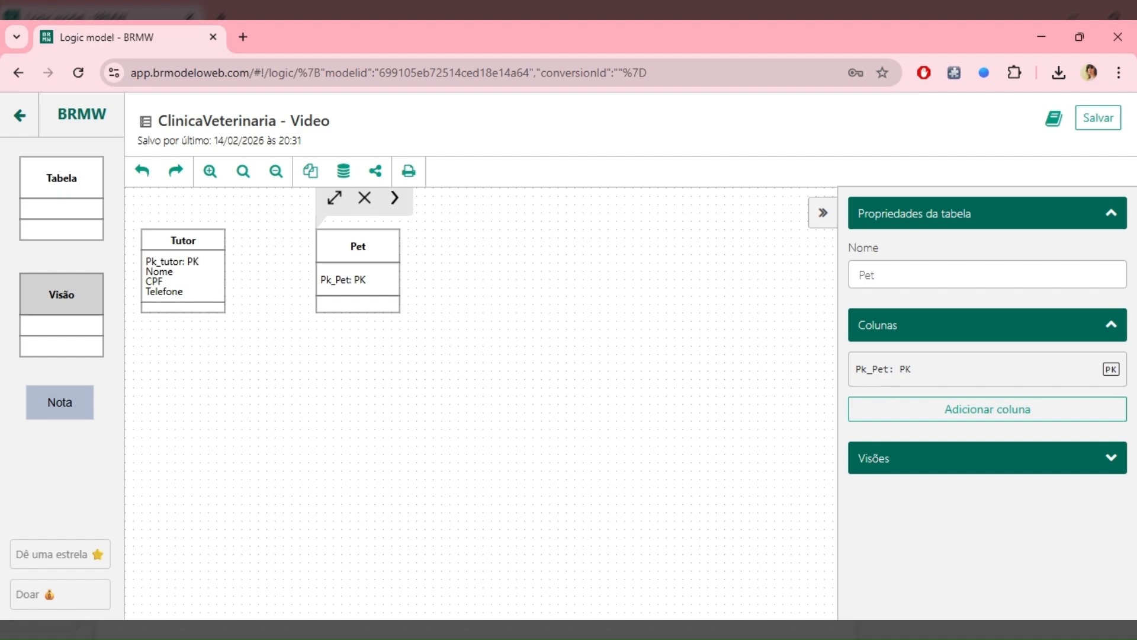
# Enable AUTO INCREMENT on the Tutor table's Pk_tutor primary key column and save the change.
pyautogui.click(169, 261)
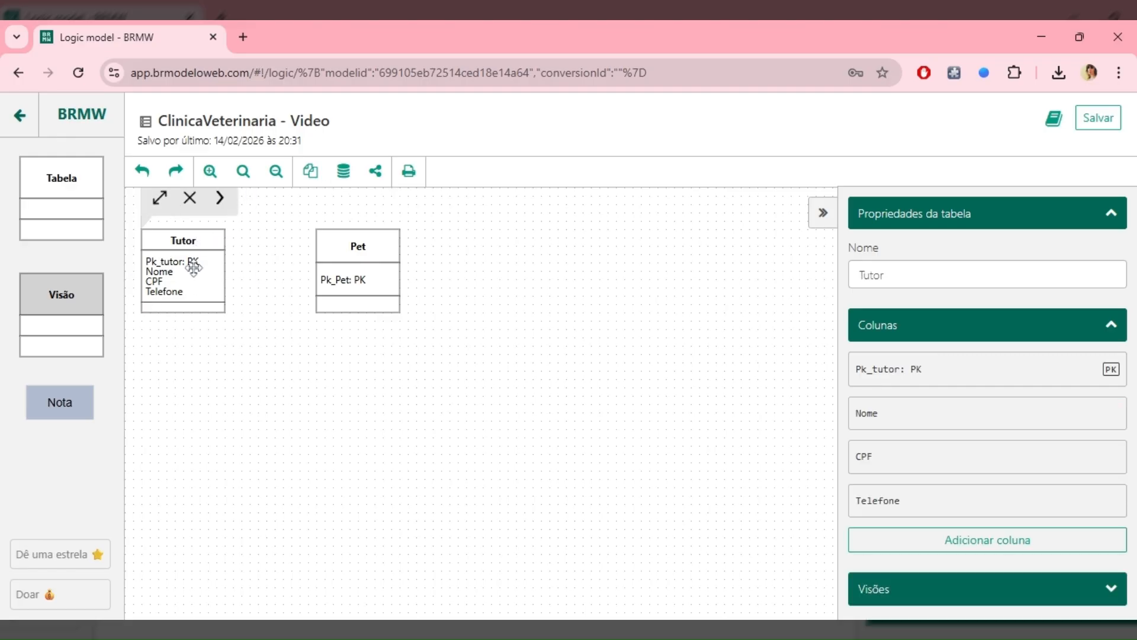
pyautogui.click(972, 376)
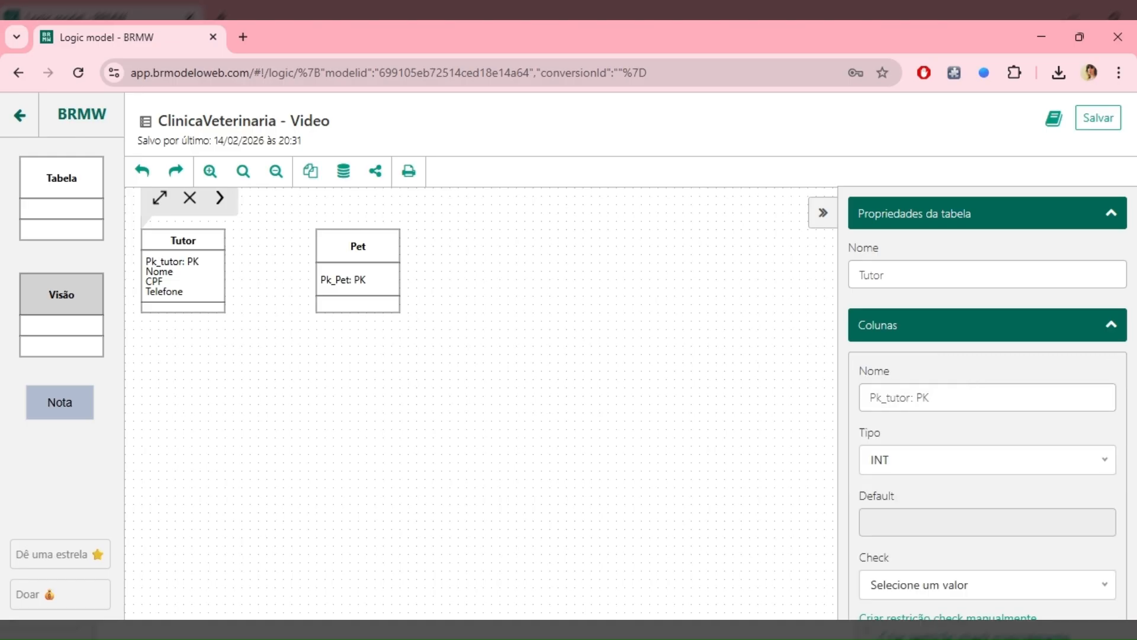
pyautogui.scroll(-8, 967, 503)
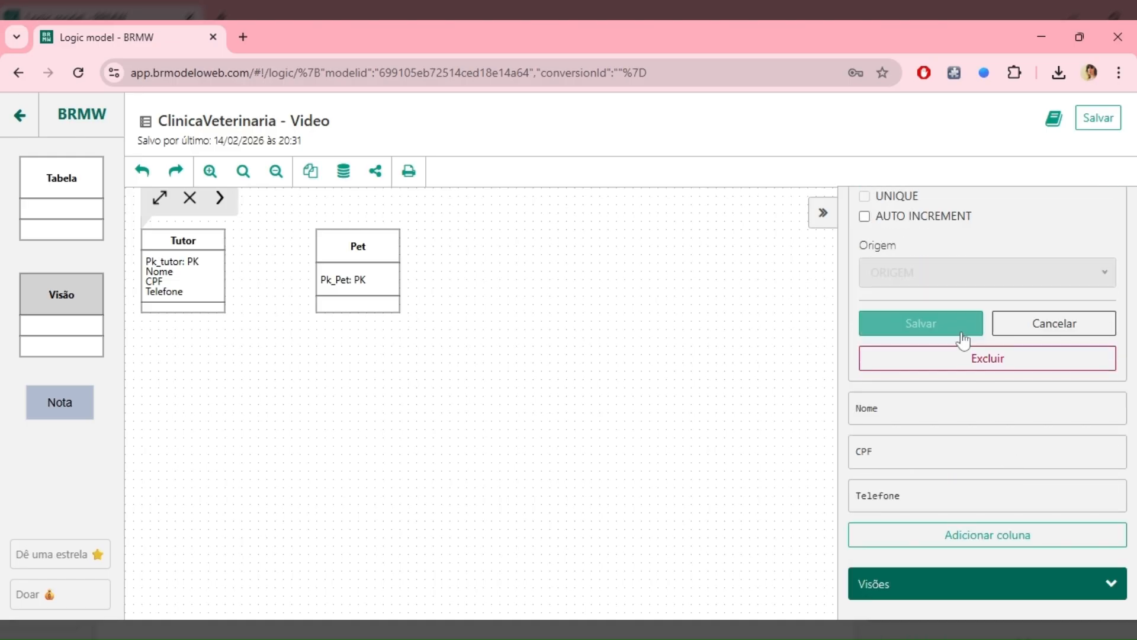
pyautogui.scroll(2, 948, 332)
pyautogui.scroll(1, 931, 326)
pyautogui.click(865, 383)
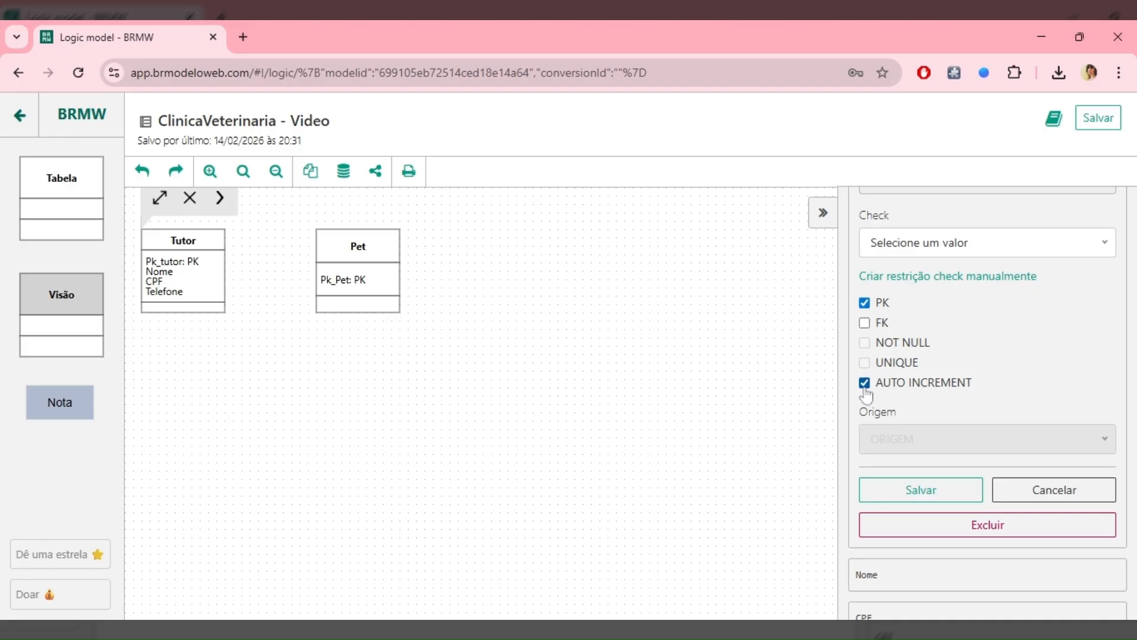
pyautogui.click(921, 490)
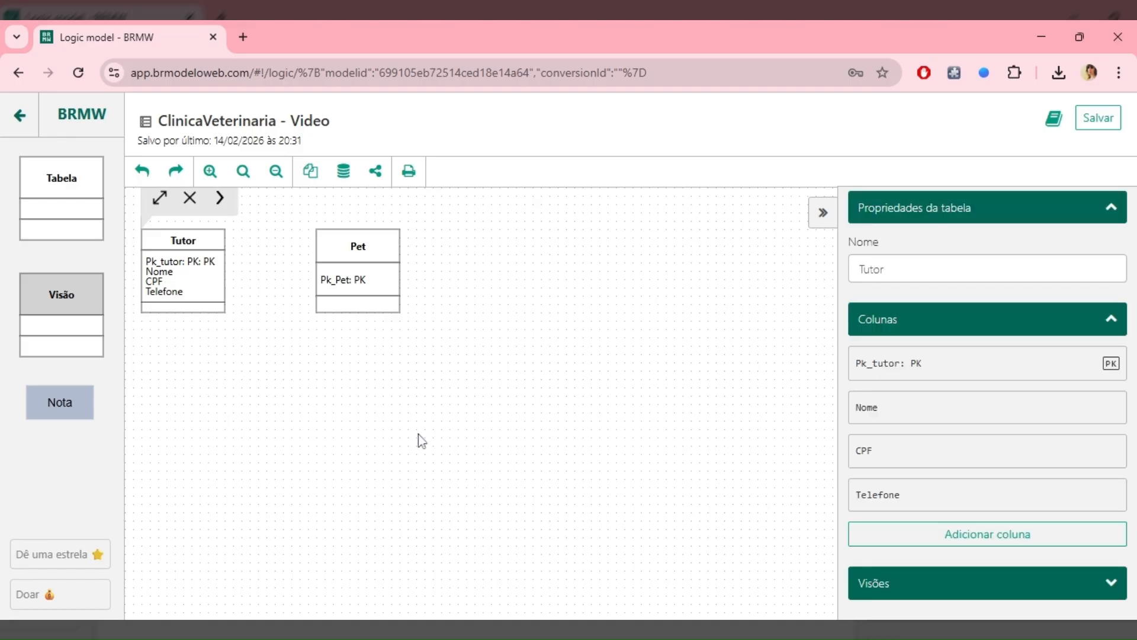
# Add a column named Nome with type VARCHAR to the Pet table and save it.
pyautogui.click(377, 289)
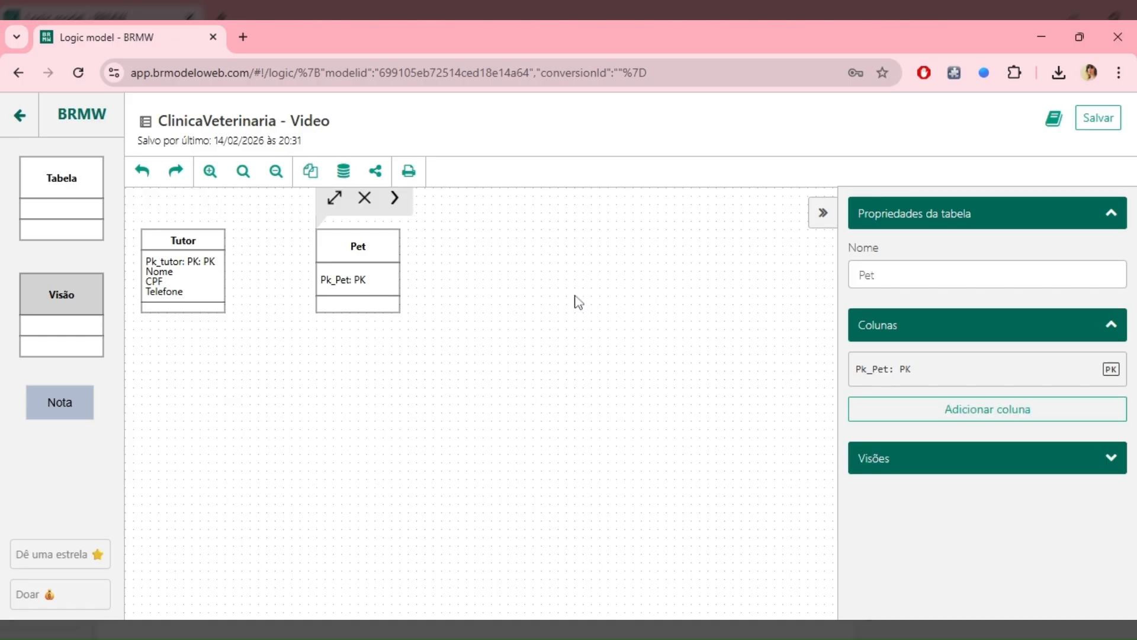
pyautogui.click(1072, 414)
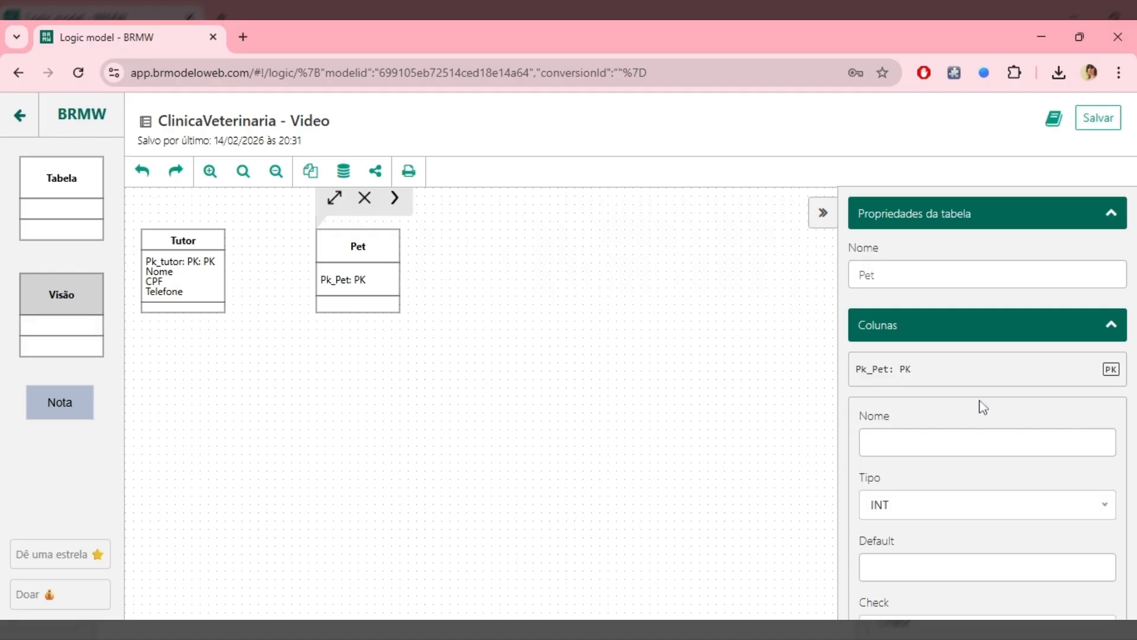
pyautogui.click(955, 442)
pyautogui.write('nome')
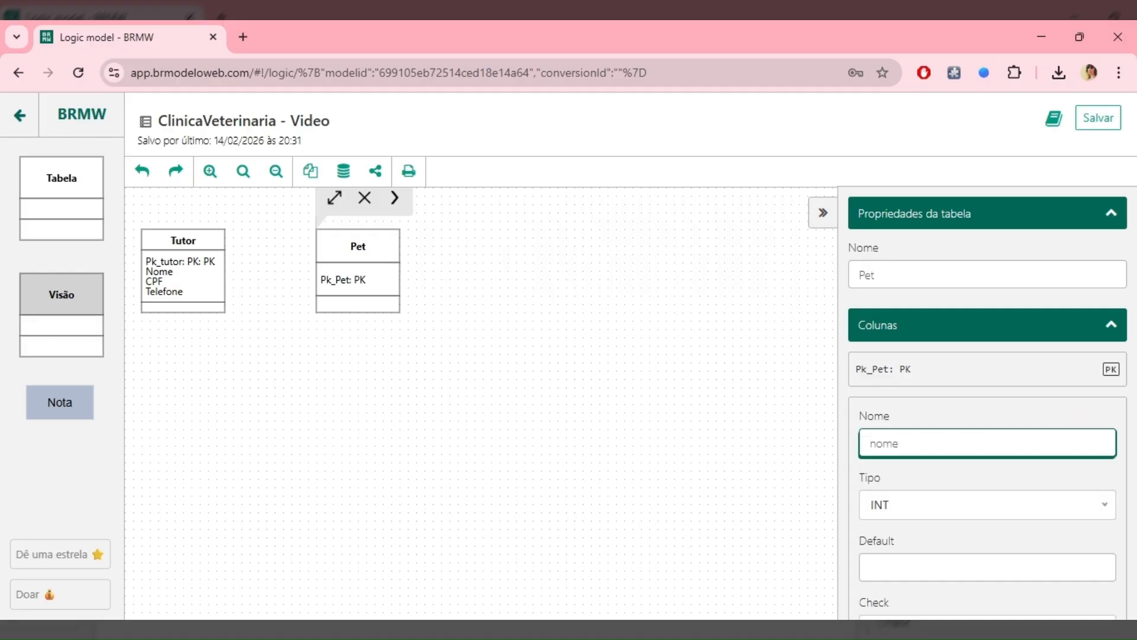
pyautogui.press('Home')
pyautogui.press('Delete')
pyautogui.write('N')
pyautogui.scroll(-4, 924, 391)
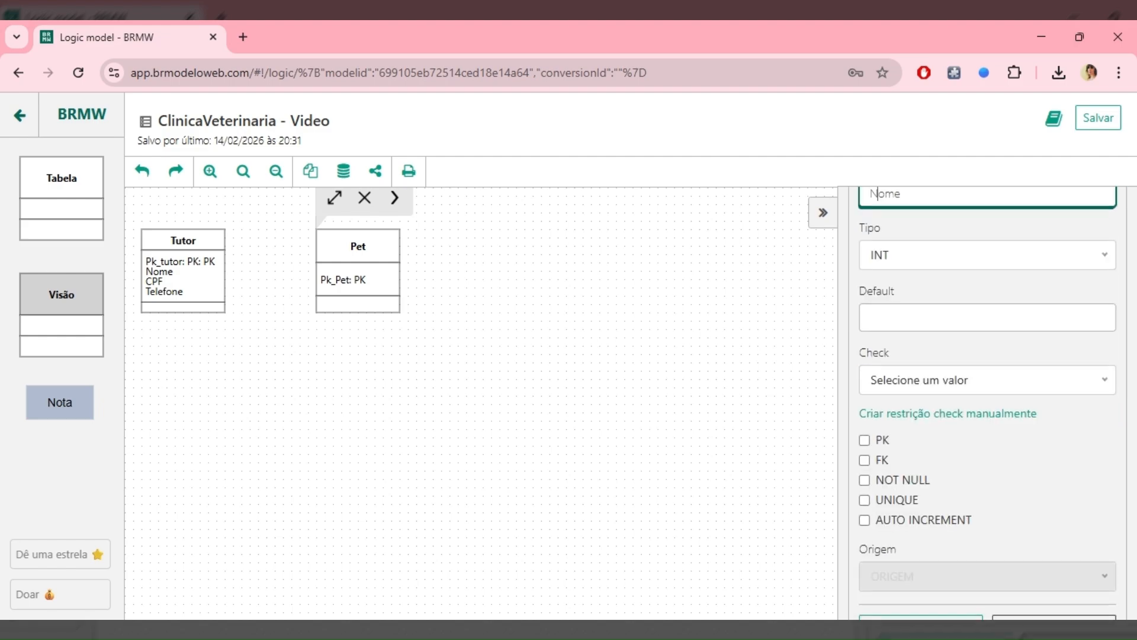
pyautogui.click(975, 258)
pyautogui.click(942, 476)
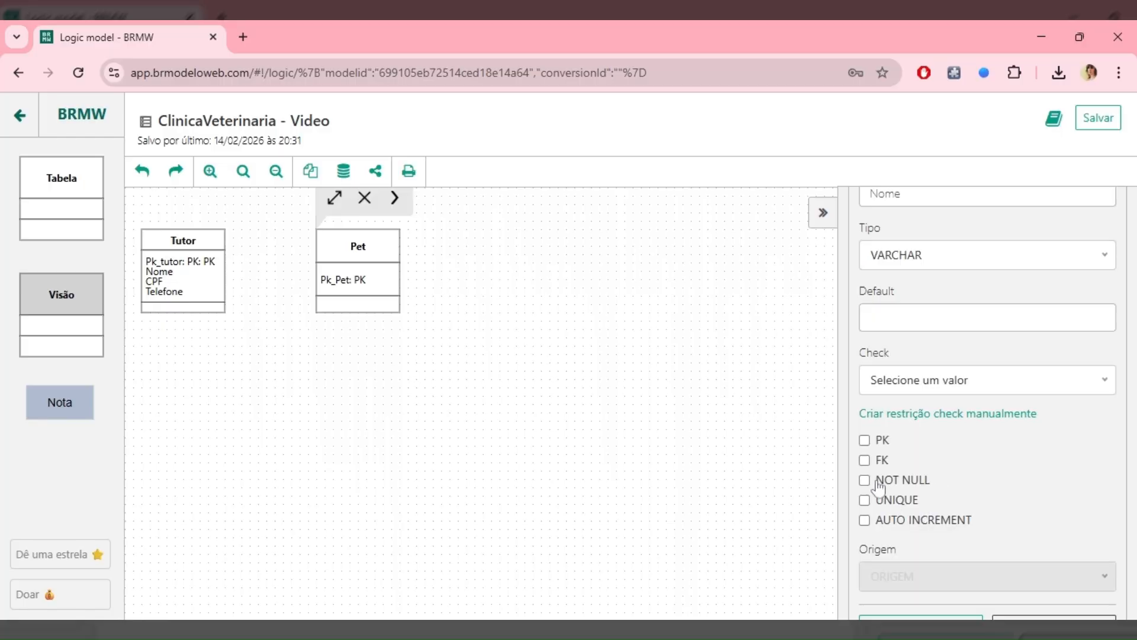
pyautogui.scroll(-2, 983, 459)
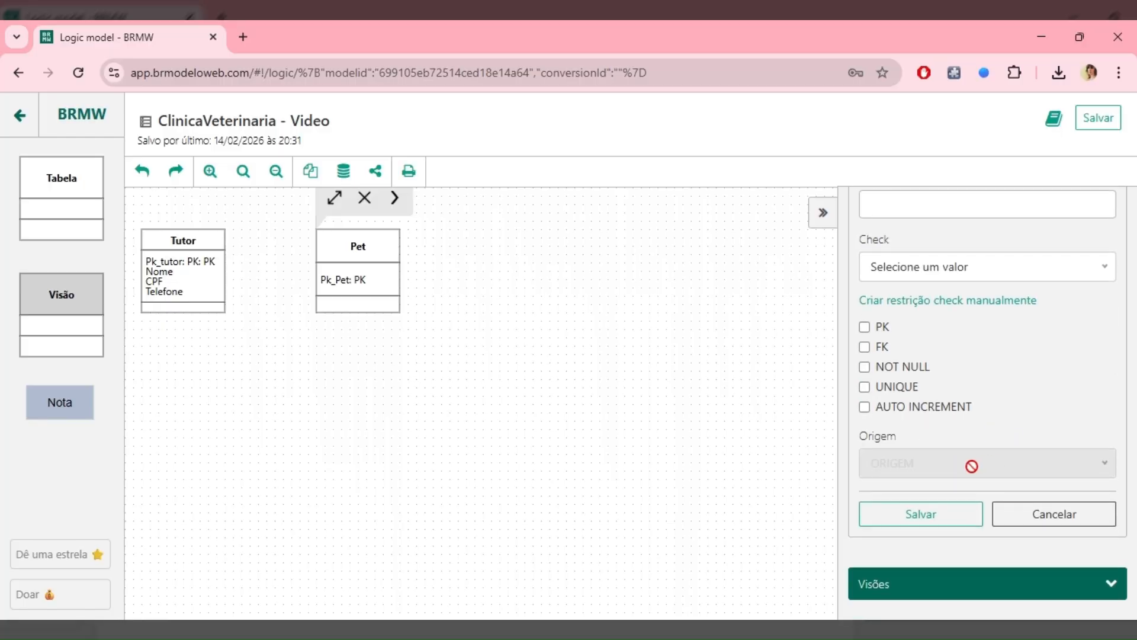
pyautogui.click(904, 514)
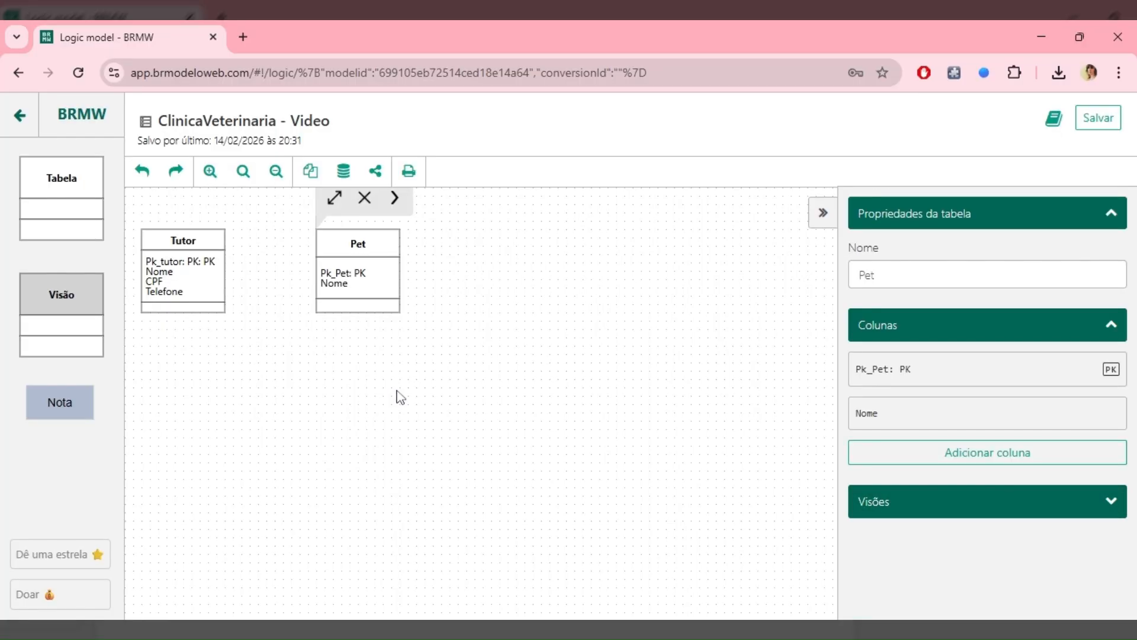
# Add a column named DataNascimento with type DATE to the Pet table and save it.
pyautogui.click(984, 454)
pyautogui.click(913, 482)
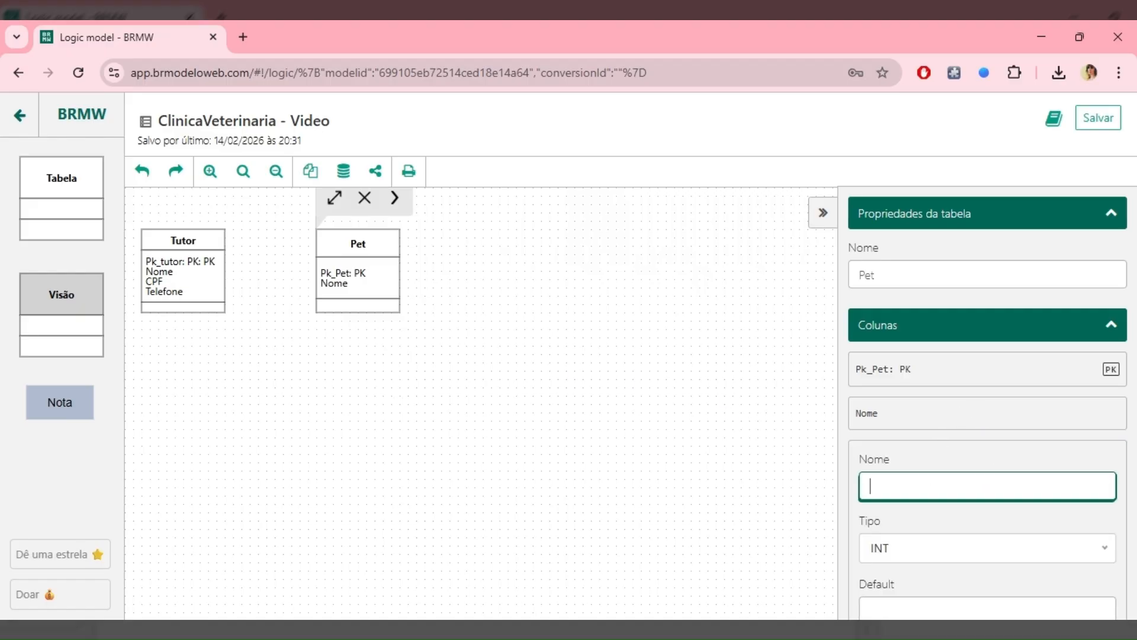
pyautogui.write('DataNascimento')
pyautogui.scroll(-3, 988, 408)
pyautogui.click(979, 382)
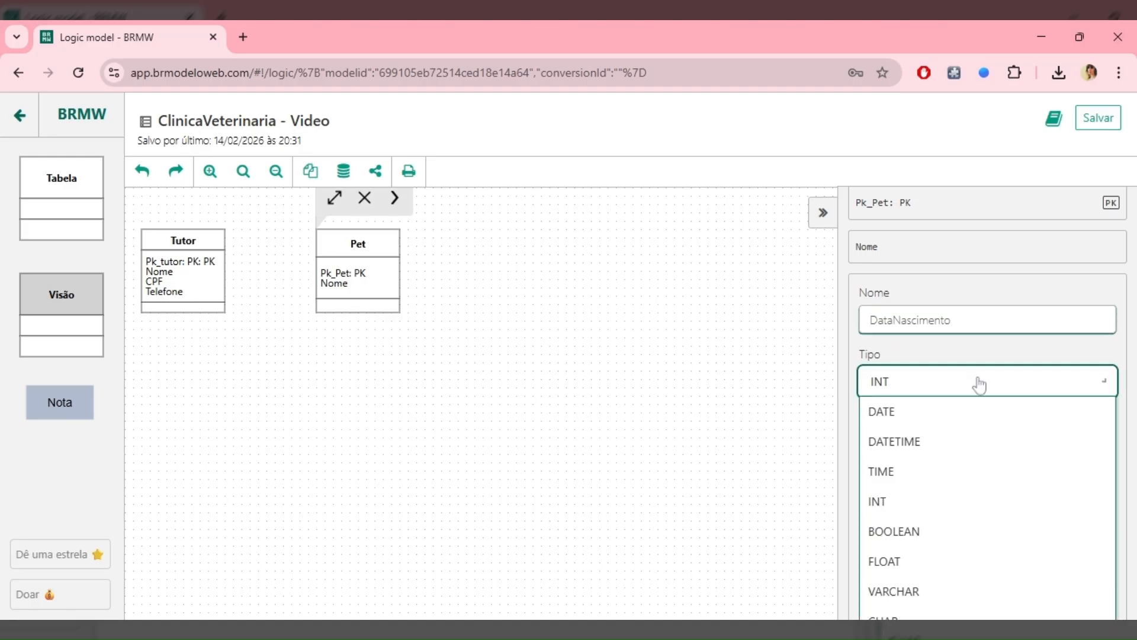
pyautogui.click(935, 418)
pyautogui.scroll(-3, 967, 383)
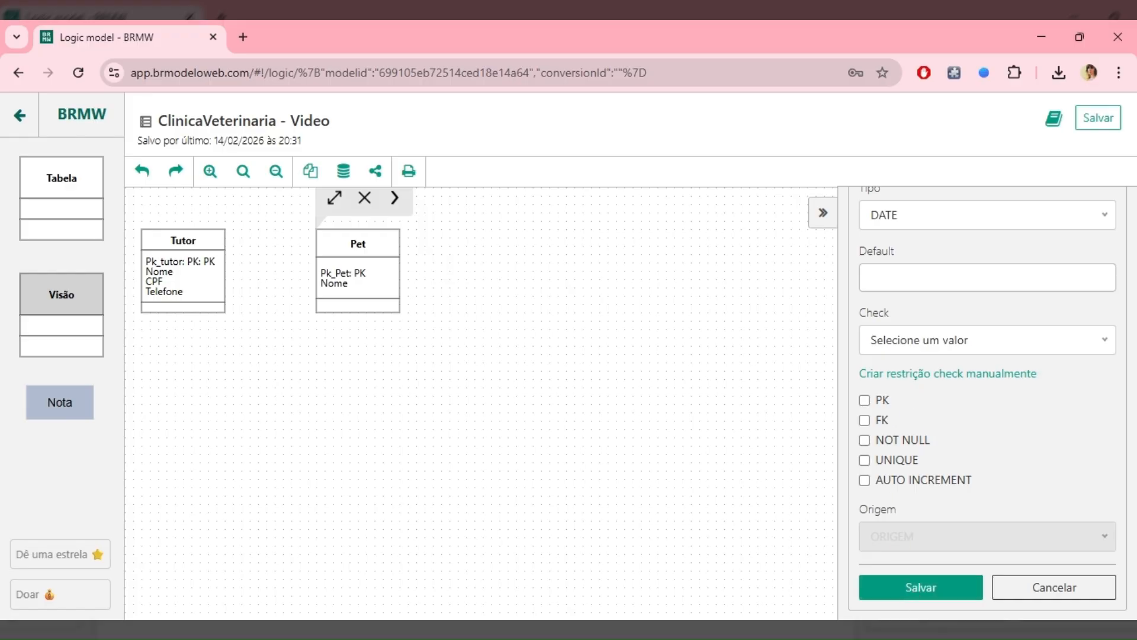
pyautogui.click(914, 594)
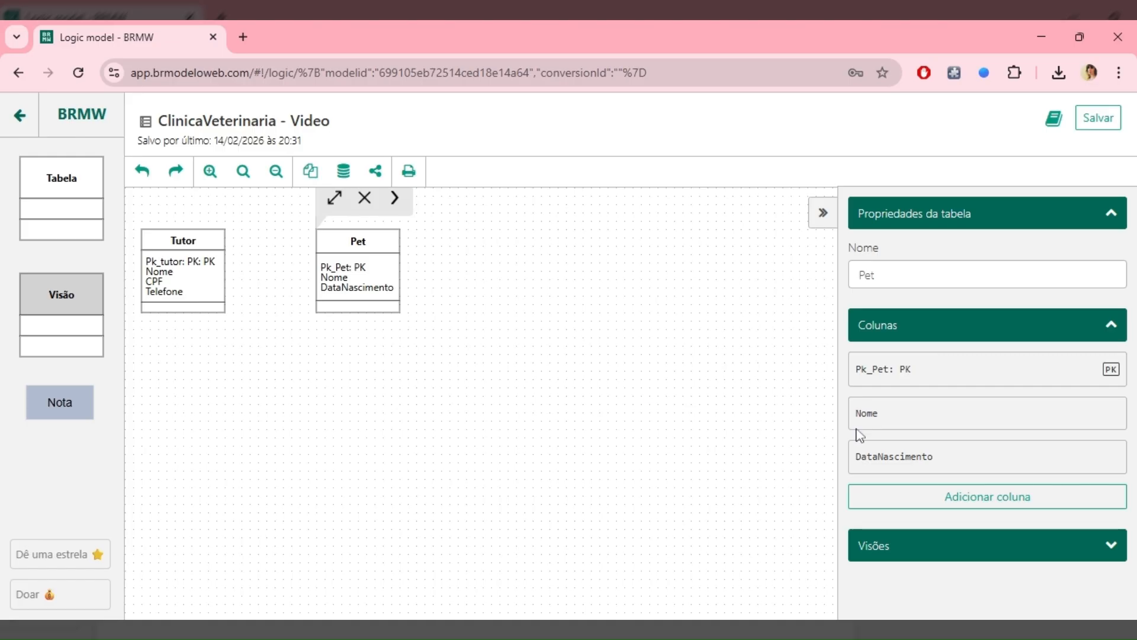
# Add a column named Peso with type INT to the Pet table and save it.
pyautogui.click(910, 496)
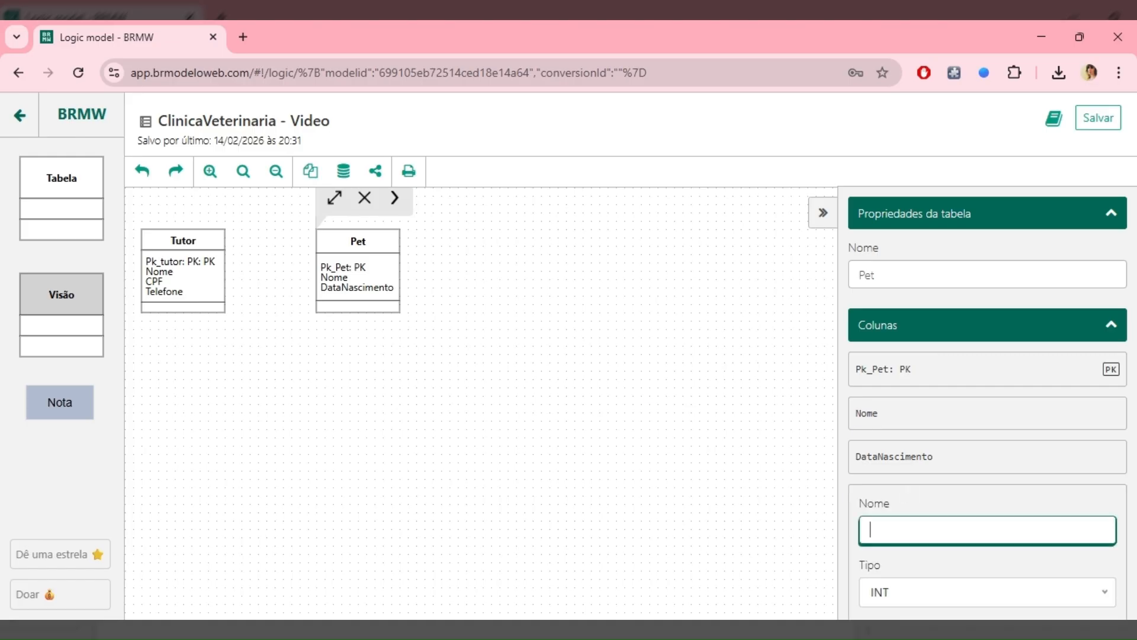
pyautogui.scroll(-1, 914, 419)
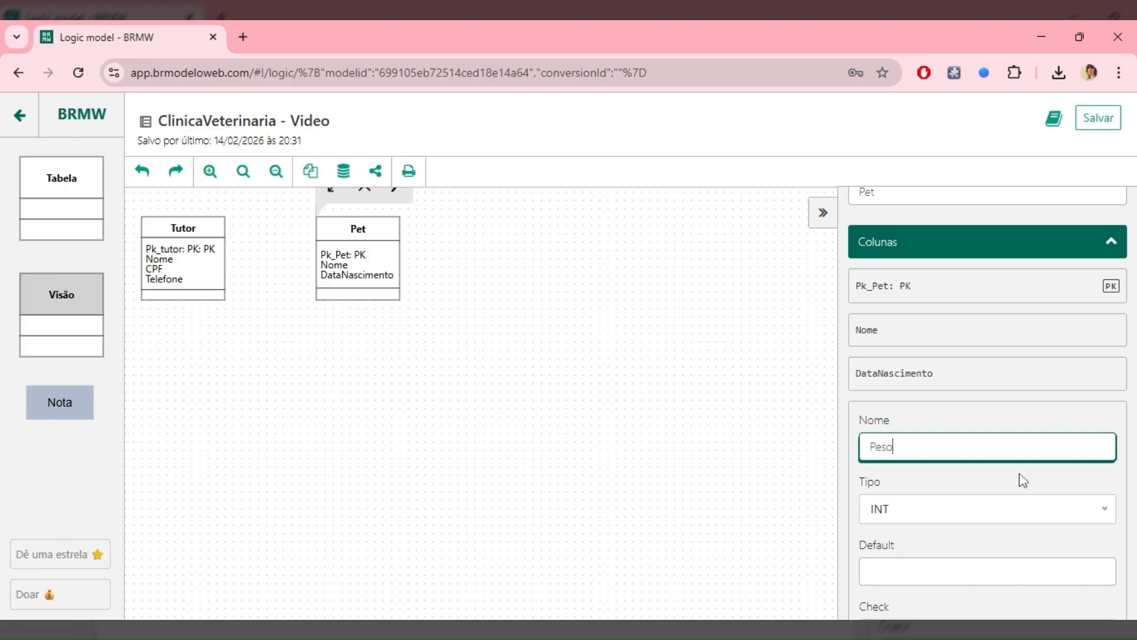
pyautogui.scroll(-3, 1021, 475)
pyautogui.scroll(-2, 1021, 465)
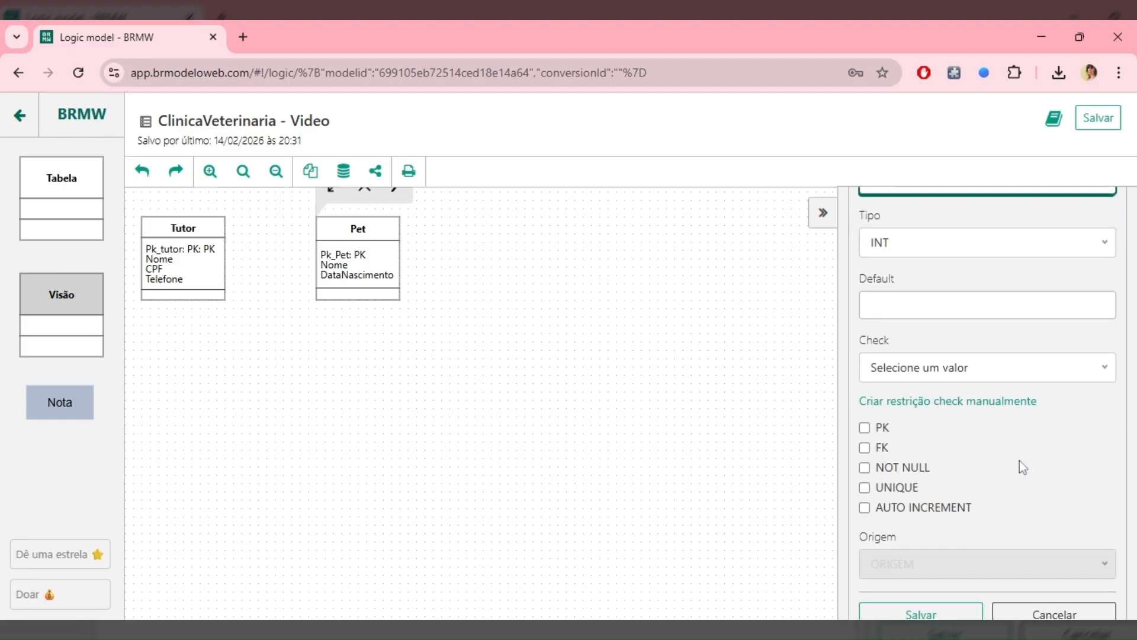
pyautogui.click(929, 516)
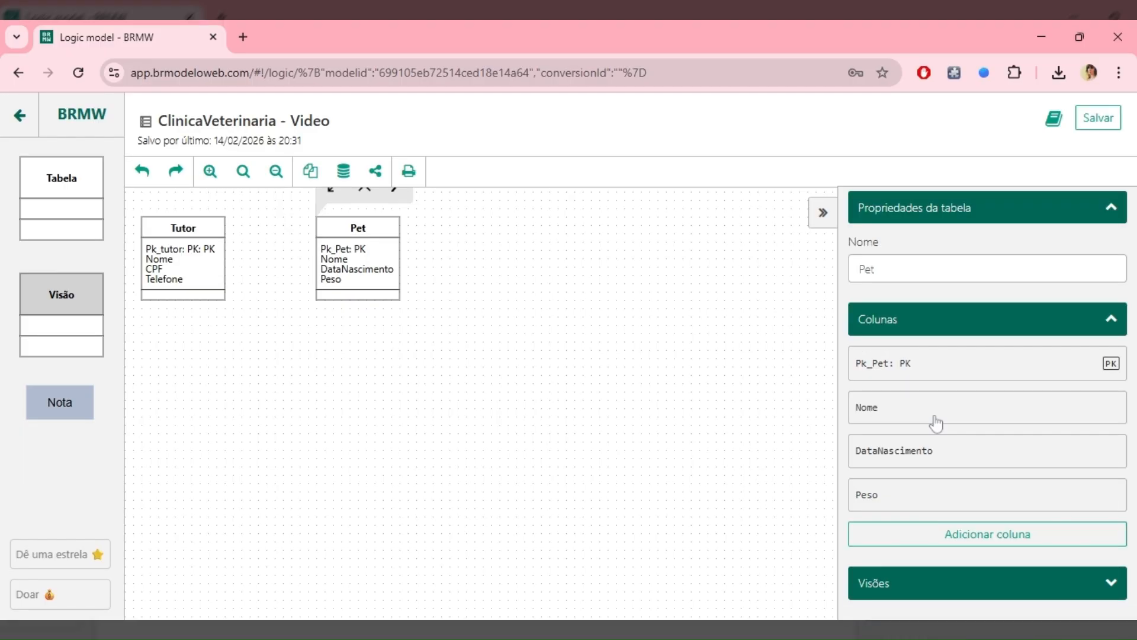
# Add a column named Cor with type VARCHAR to the Pet table and save it.
pyautogui.click(982, 539)
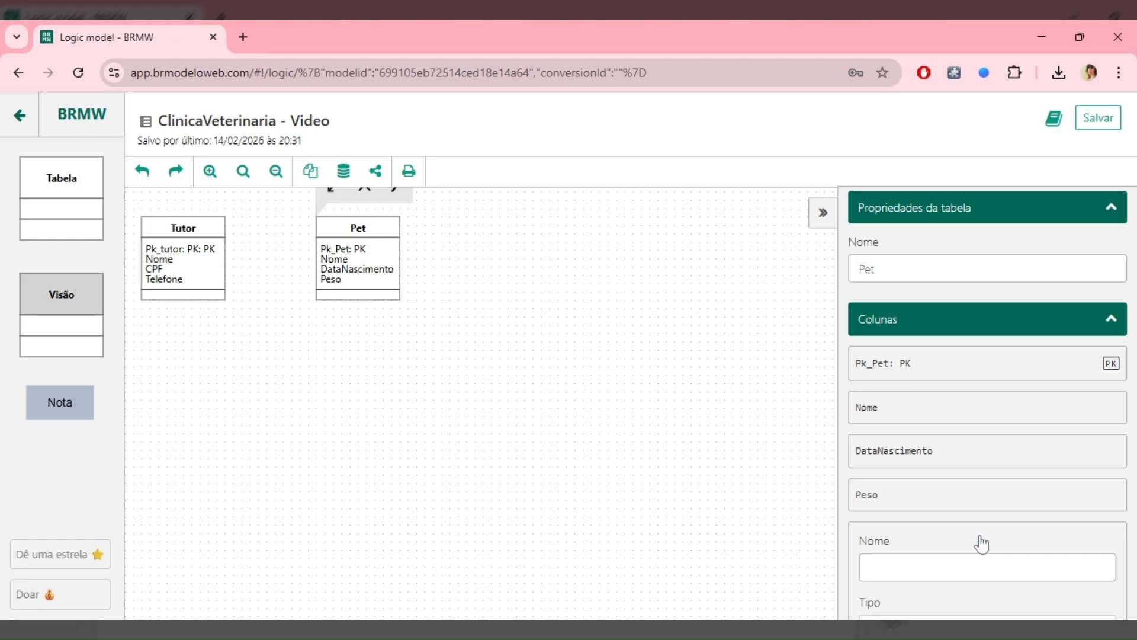
pyautogui.click(971, 562)
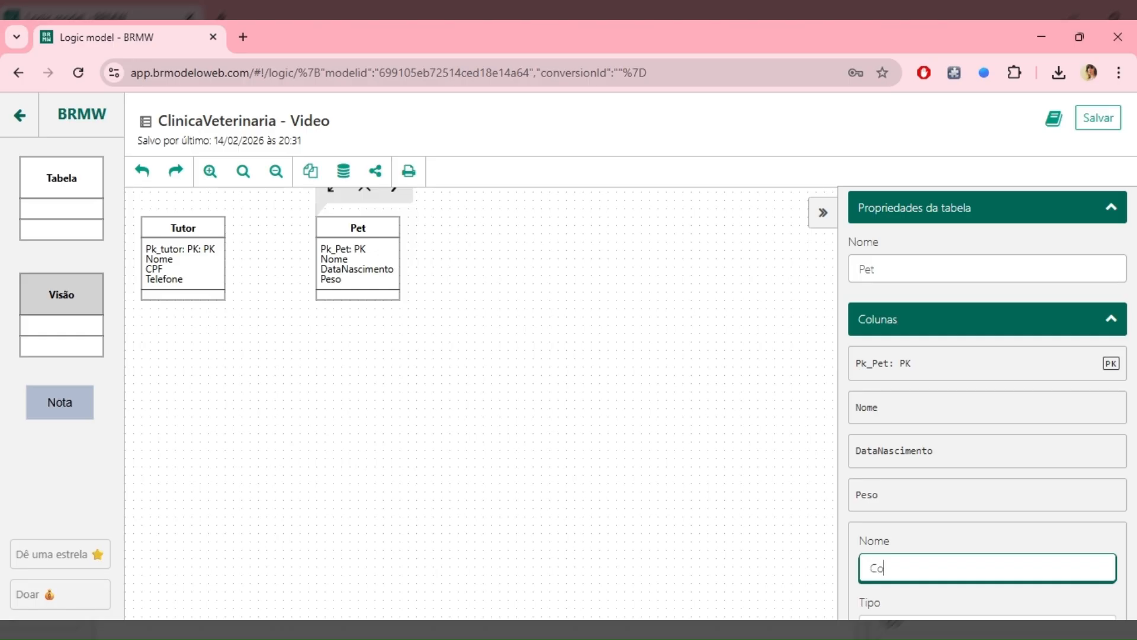
pyautogui.write('Cor')
pyautogui.scroll(-3, 1011, 517)
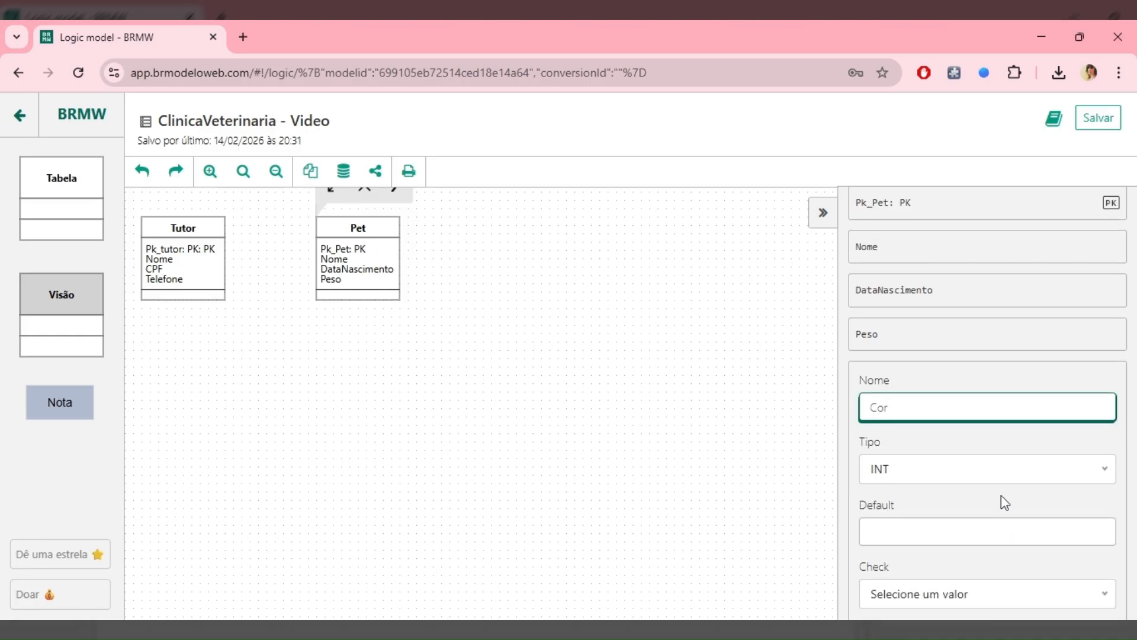
pyautogui.click(1000, 474)
pyautogui.scroll(-3, 998, 477)
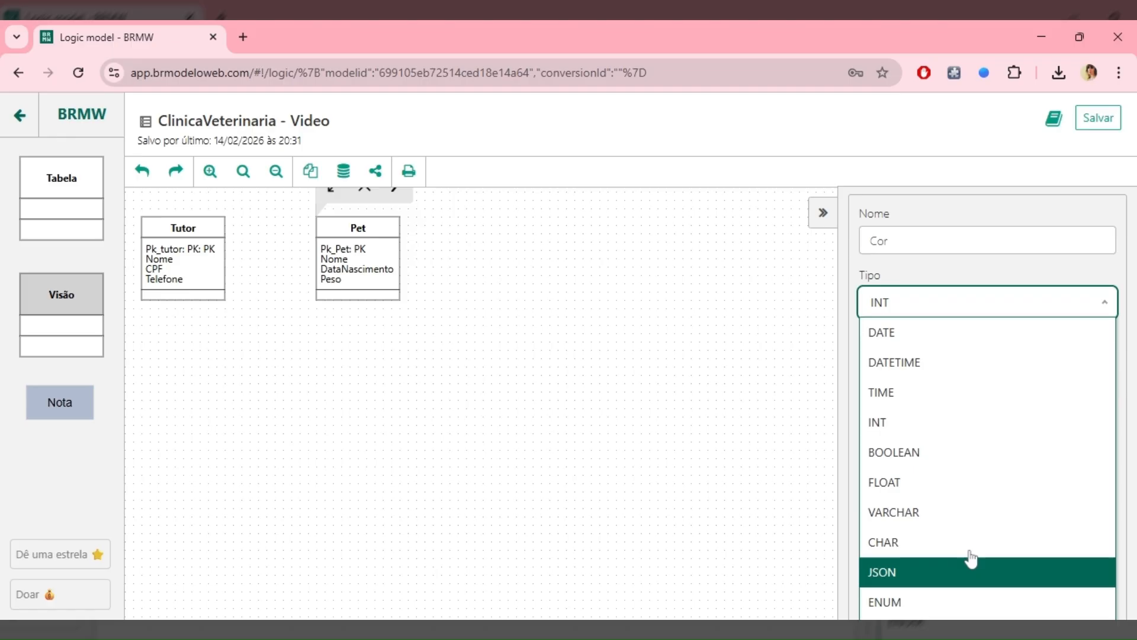
pyautogui.click(960, 524)
pyautogui.scroll(-3, 952, 450)
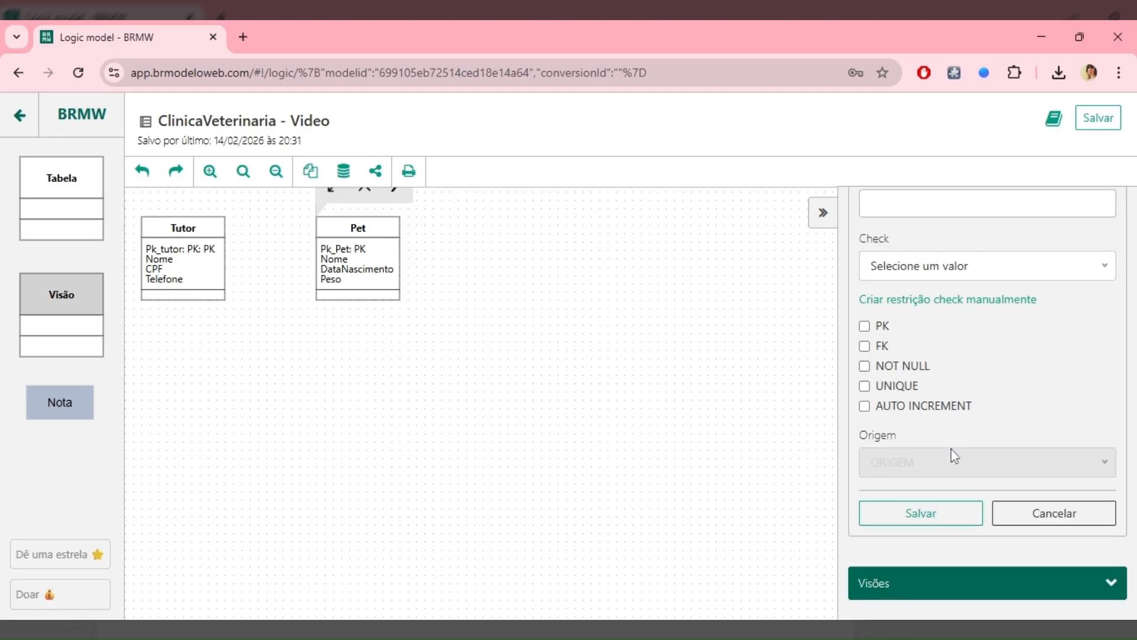
pyautogui.click(928, 514)
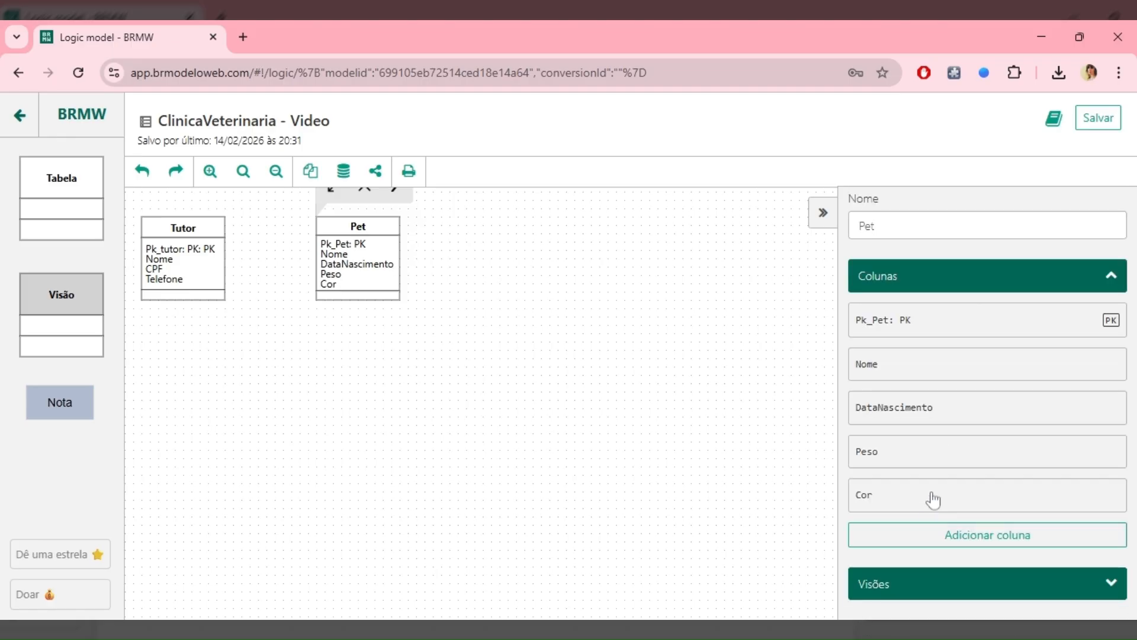
# Add a column named Chip with type VARCHAR to the Pet table and save it.
pyautogui.click(911, 535)
pyautogui.click(918, 559)
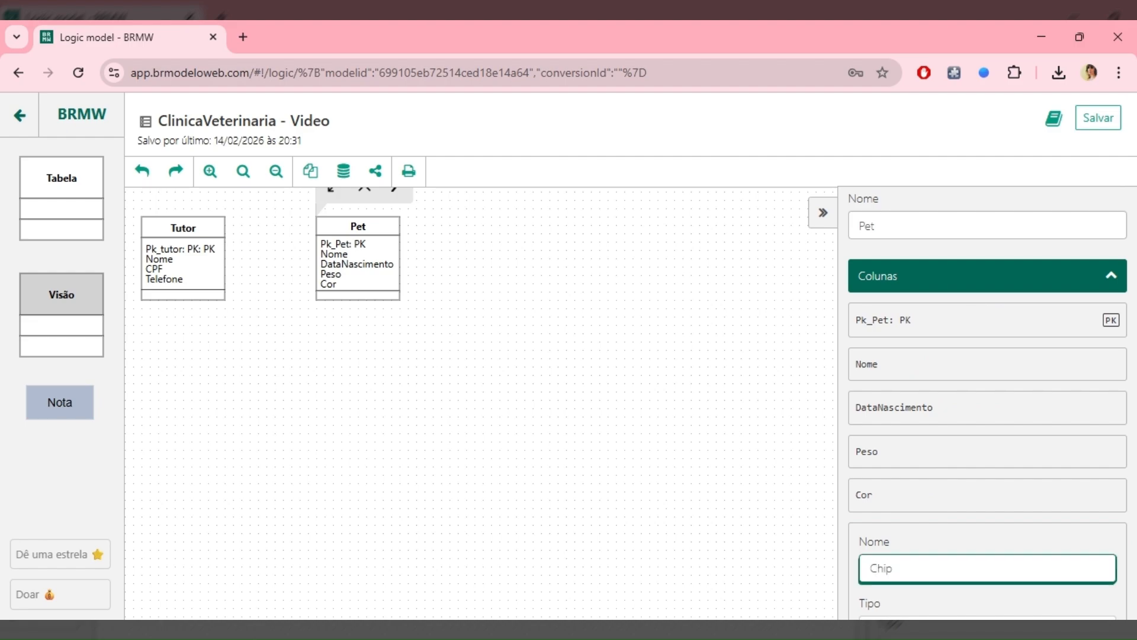
pyautogui.write('Chip')
pyautogui.scroll(-5, 926, 451)
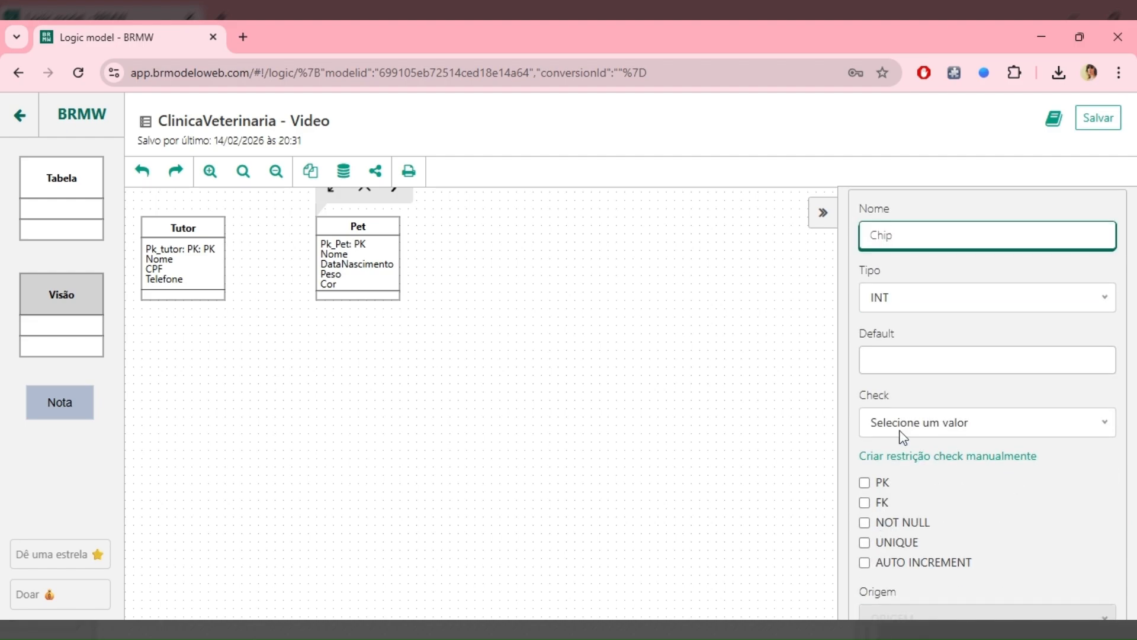
pyautogui.click(921, 299)
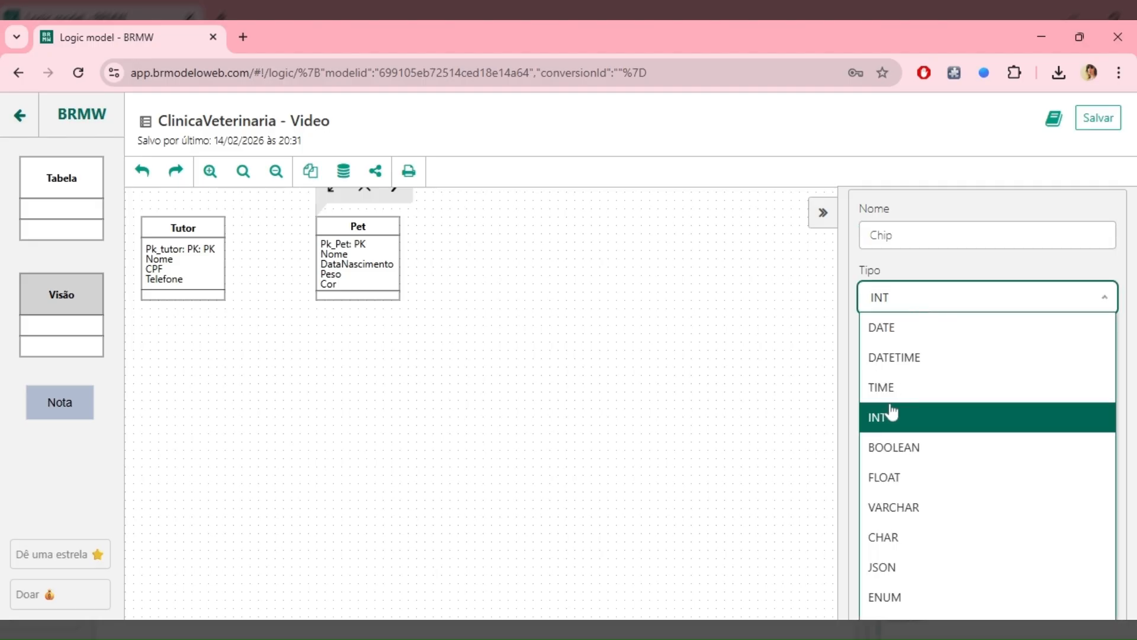
pyautogui.click(900, 507)
pyautogui.scroll(-3, 960, 422)
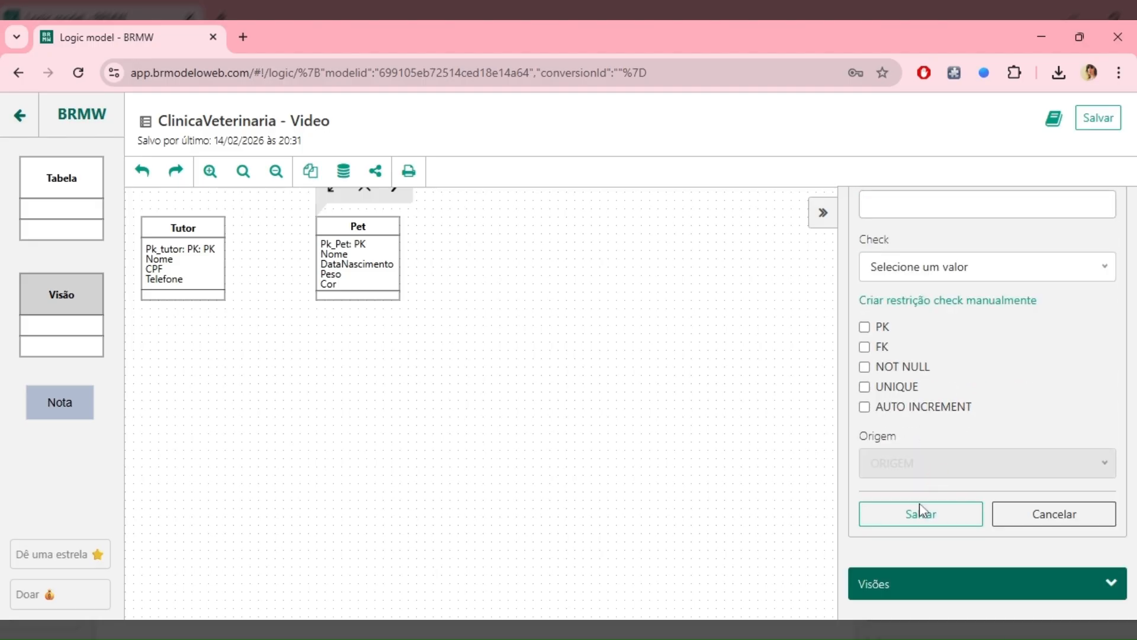
pyautogui.click(920, 511)
pyautogui.click(437, 415)
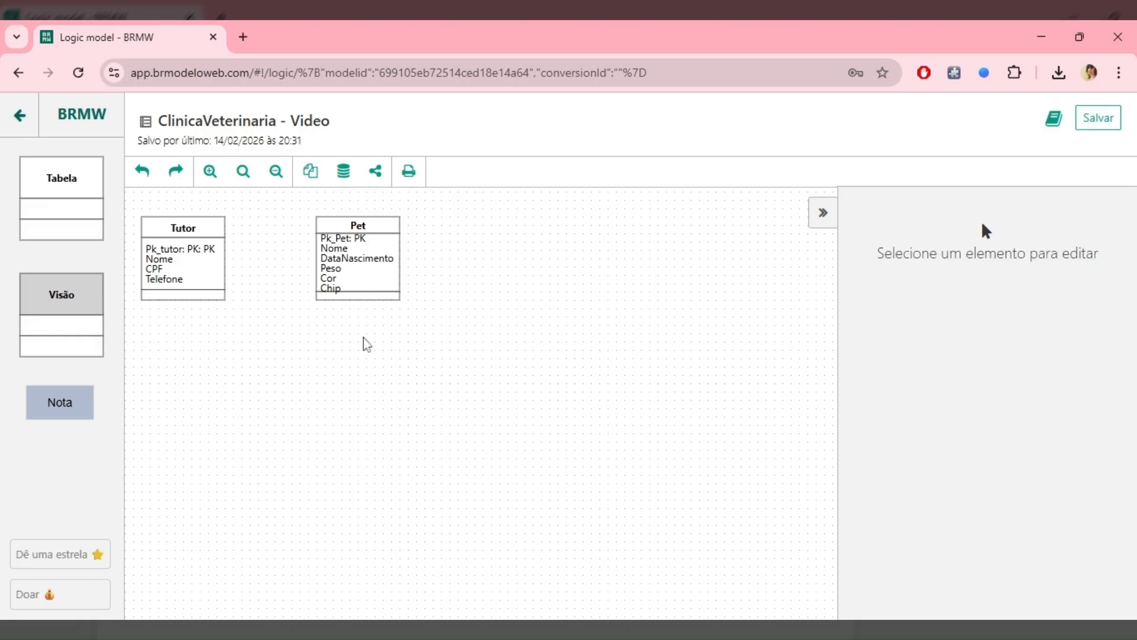
pyautogui.click(361, 276)
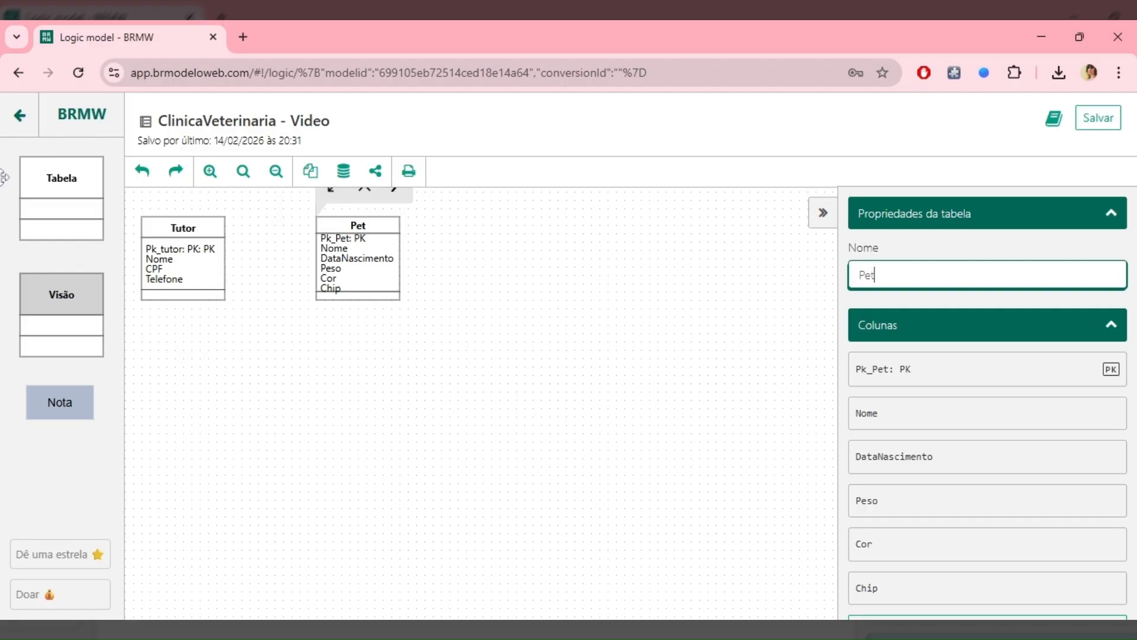
# Place a new table on the canvas below the Tutor and Pet tables and name it Especie.
pyautogui.moveTo(56, 178); pyautogui.dragTo(284, 404)
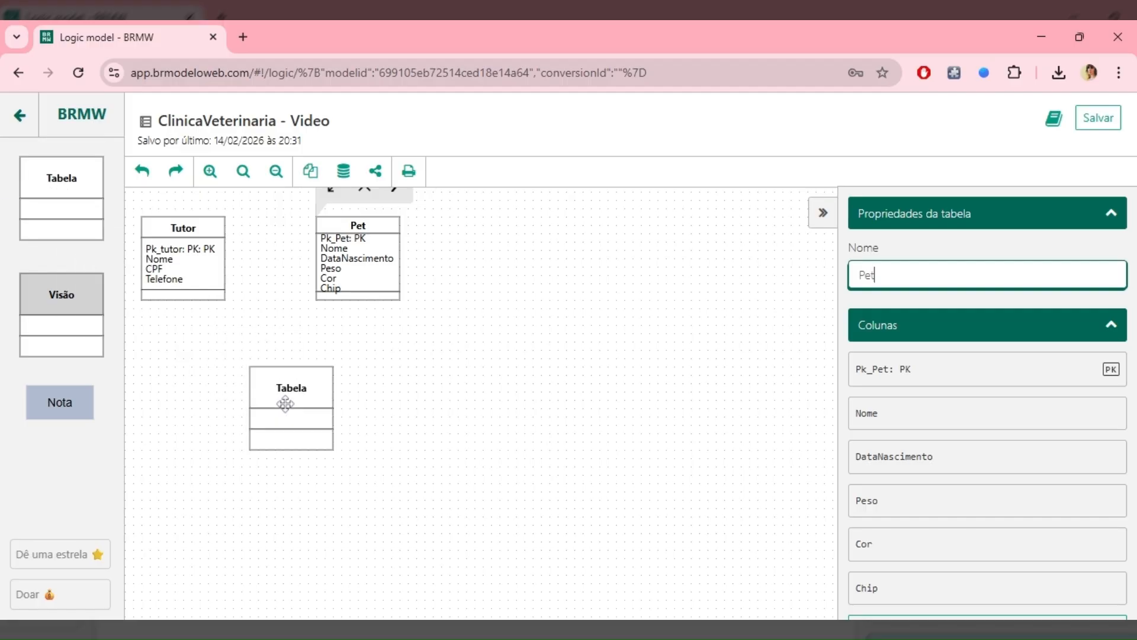
pyautogui.doubleClick(962, 284)
pyautogui.write('Esécie')
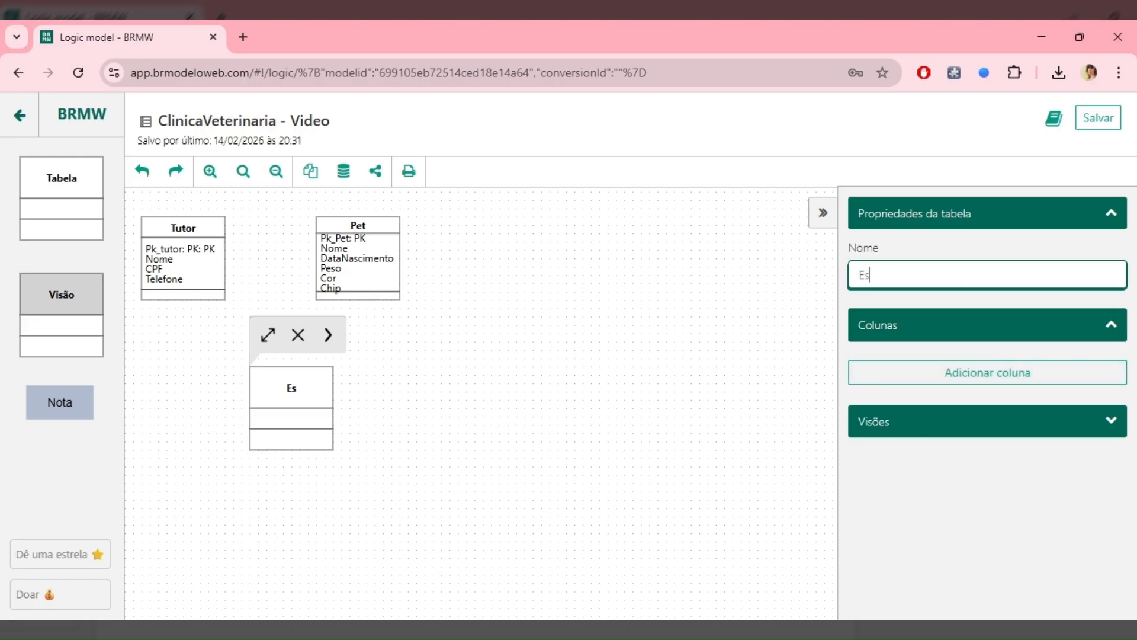
pyautogui.hotkey('ctrl', 'a')
pyautogui.write('Especie')
# Add a column named Pk_especie to the Especie table, set as PK with AUTO INCREMENT, and save it.
pyautogui.click(964, 374)
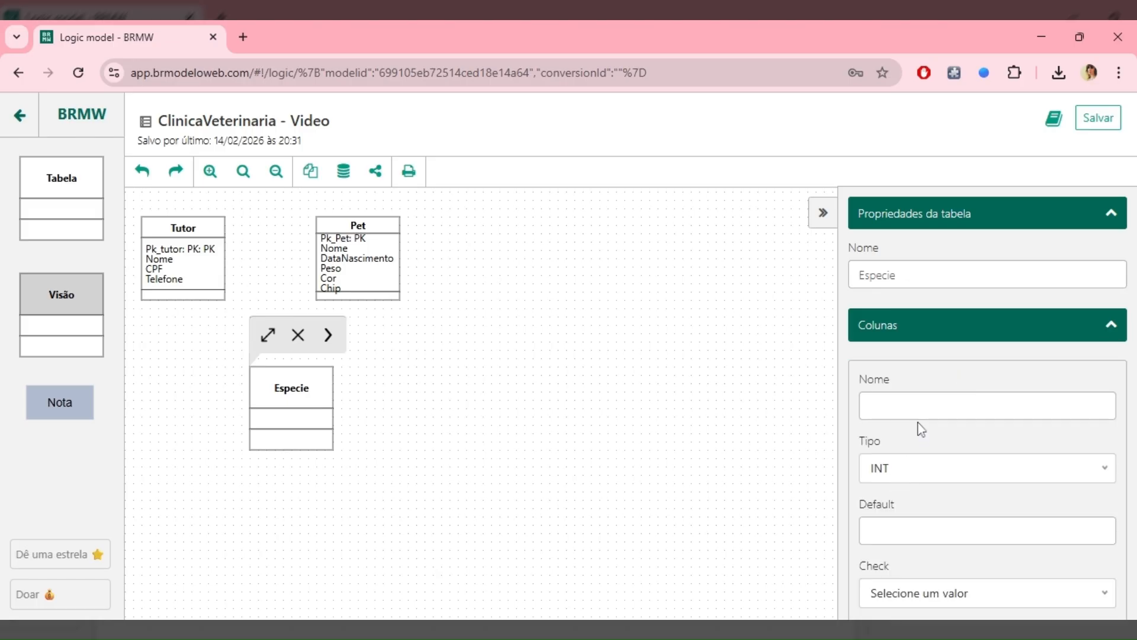
pyautogui.click(961, 405)
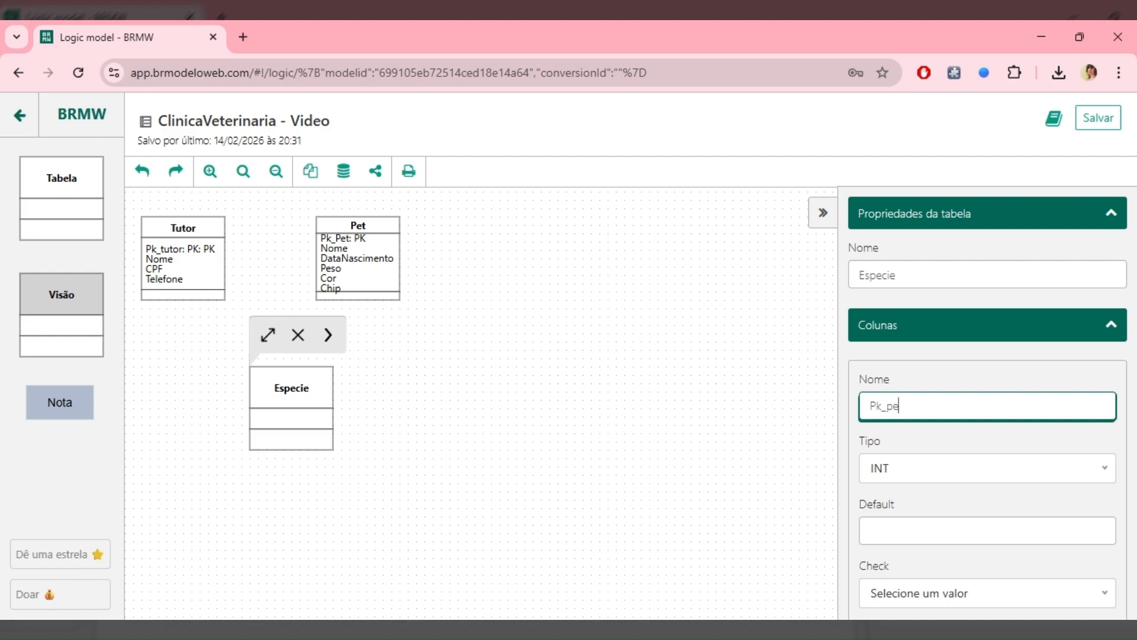
pyautogui.write('Pk_especie')
pyautogui.scroll(-5, 957, 424)
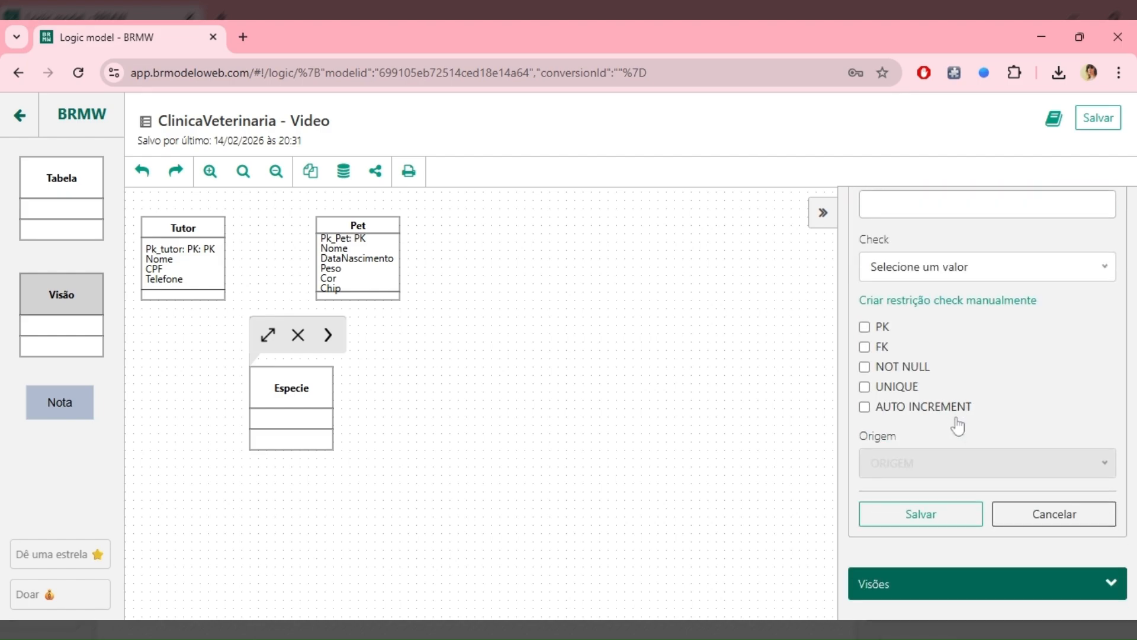
pyautogui.click(864, 328)
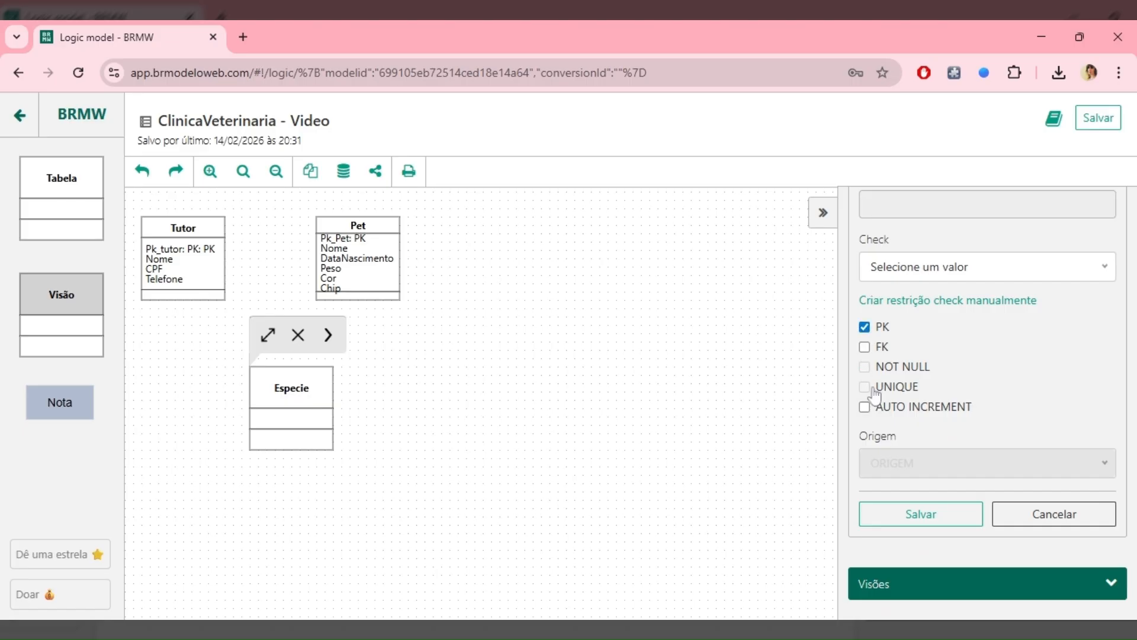
pyautogui.click(864, 407)
pyautogui.click(921, 527)
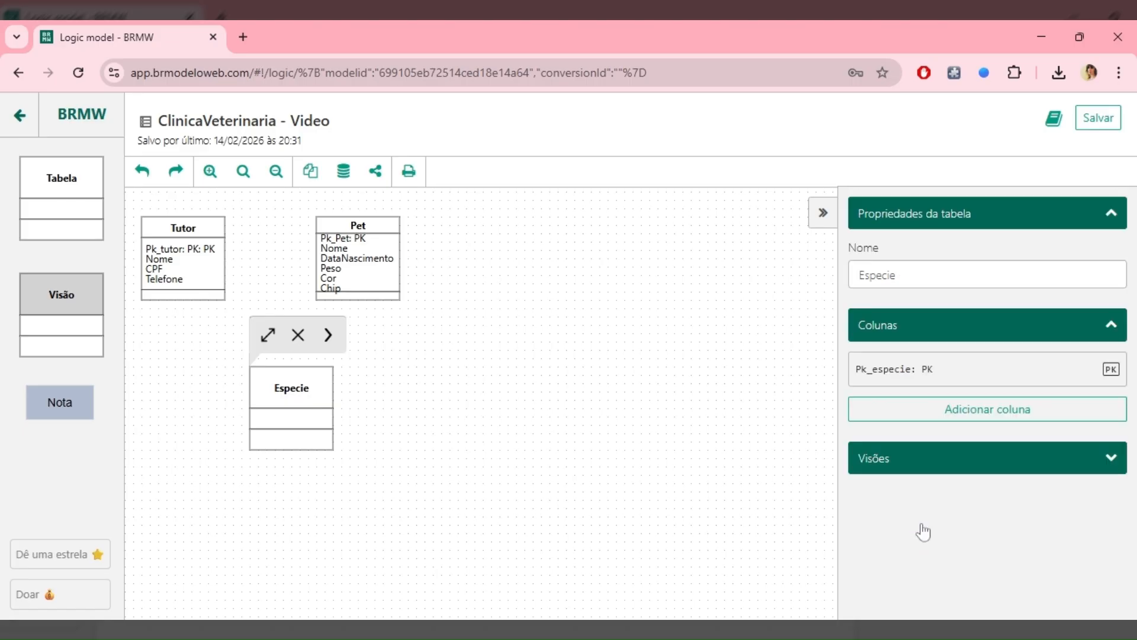
# Add a column named NomeEspecie with type VARCHAR to the Especie table and save it.
pyautogui.click(951, 417)
pyautogui.write('N')
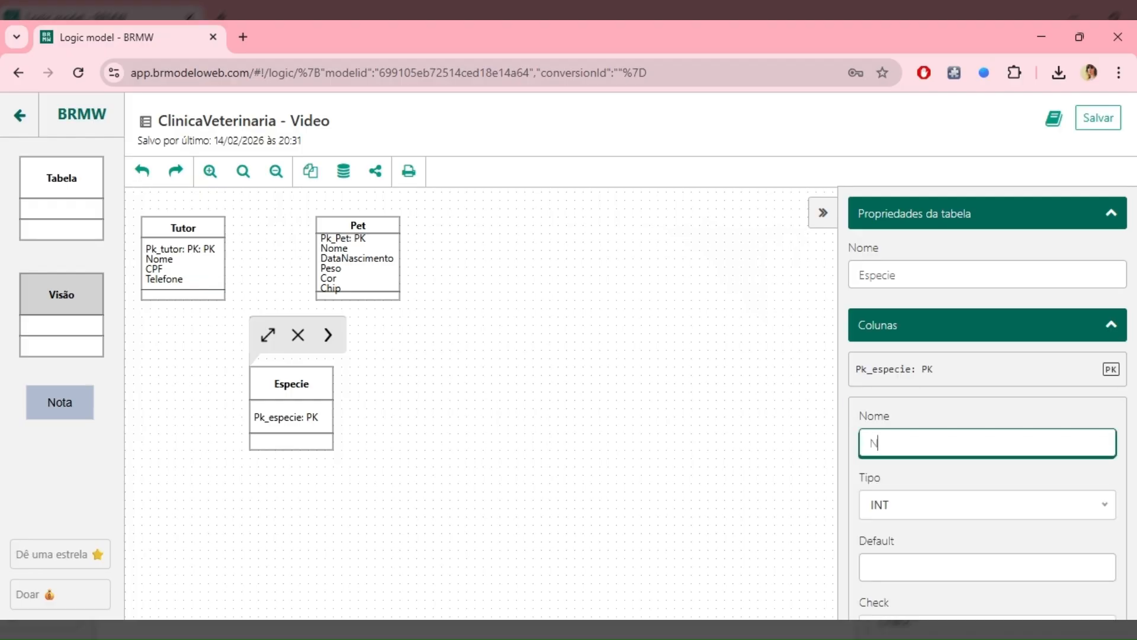
pyautogui.write('omne')
pyautogui.press('BackSpace')
pyautogui.press('BackSpace')
pyautogui.write('mne')
pyautogui.click(965, 505)
pyautogui.scroll(-5, 972, 497)
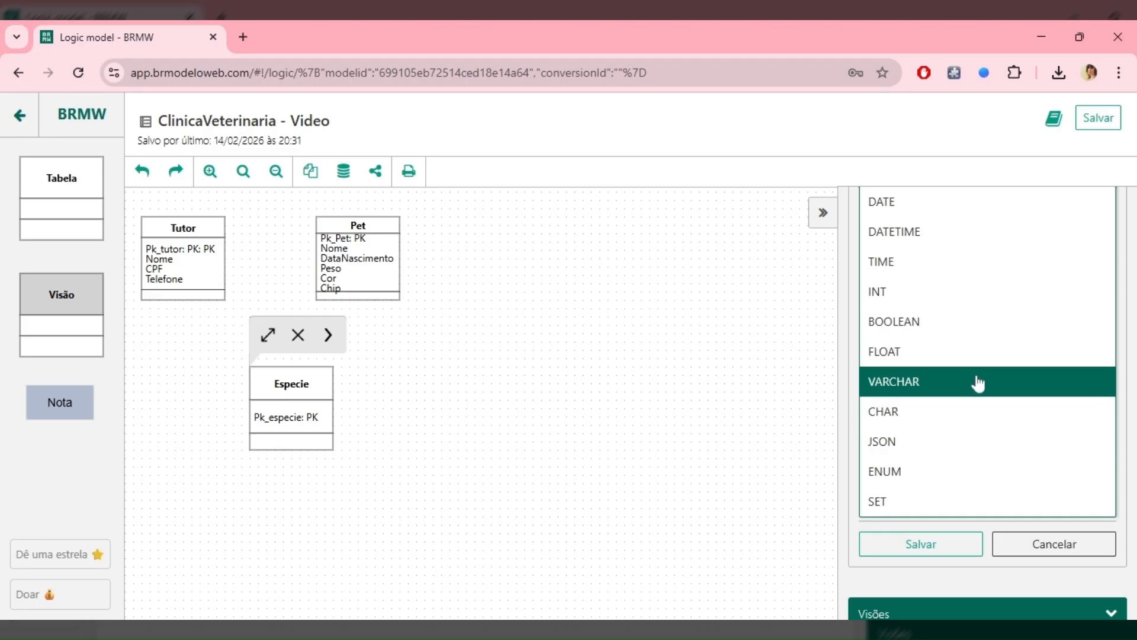
pyautogui.click(977, 381)
pyautogui.click(865, 539)
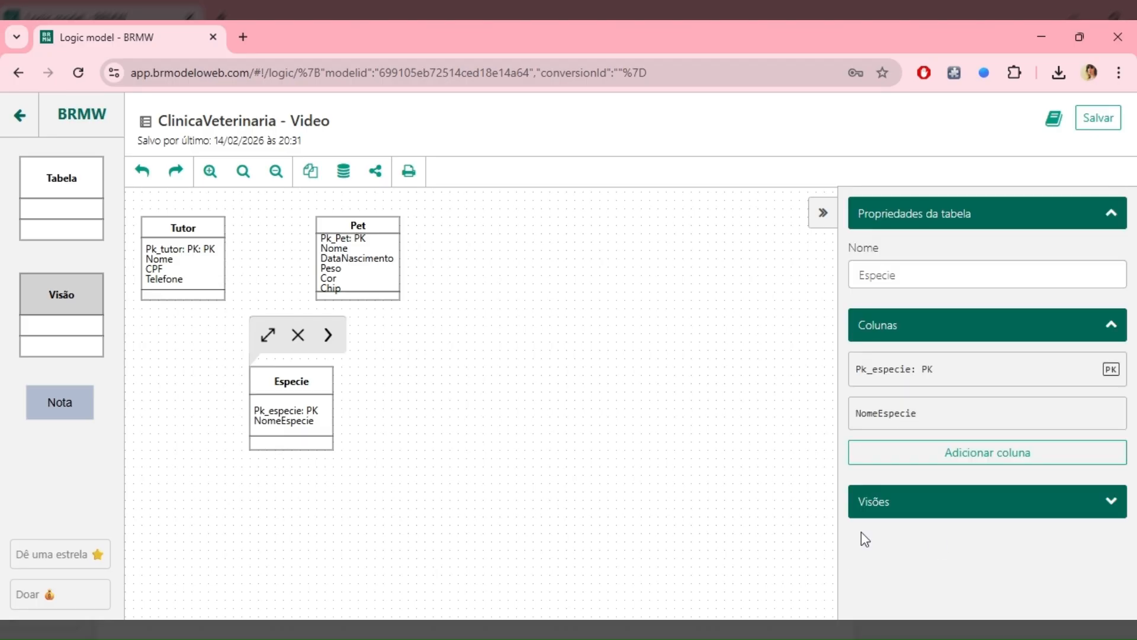
# Move the Especie table so it sits directly below the Pet table, aligned with it.
pyautogui.click(383, 493)
pyautogui.moveTo(299, 388); pyautogui.dragTo(367, 386)
pyautogui.click(367, 386)
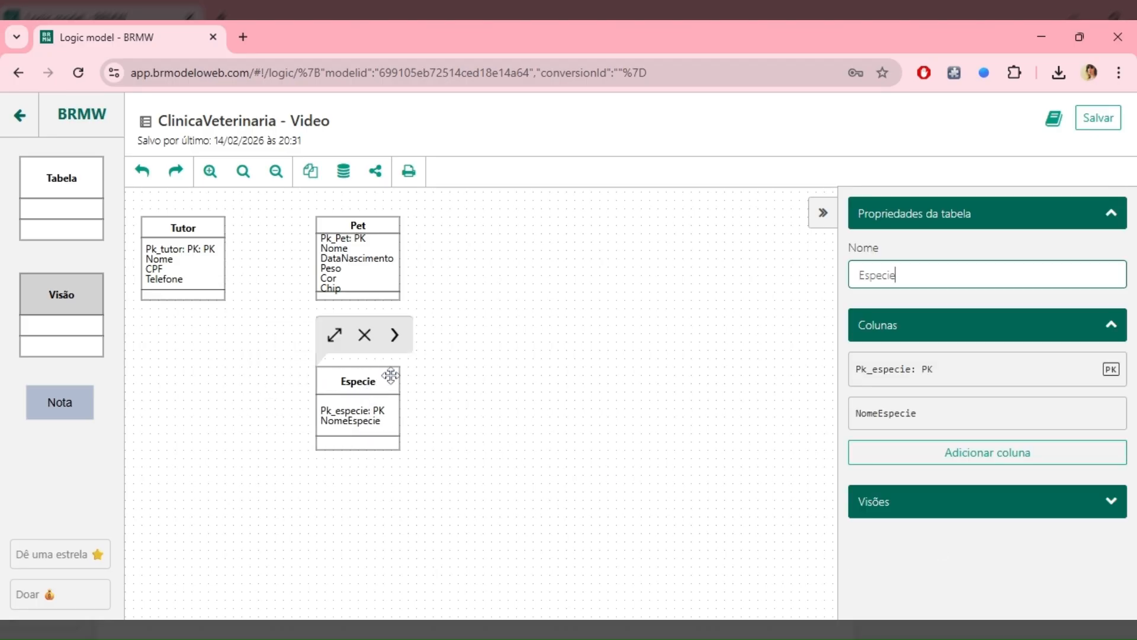
pyautogui.click(284, 350)
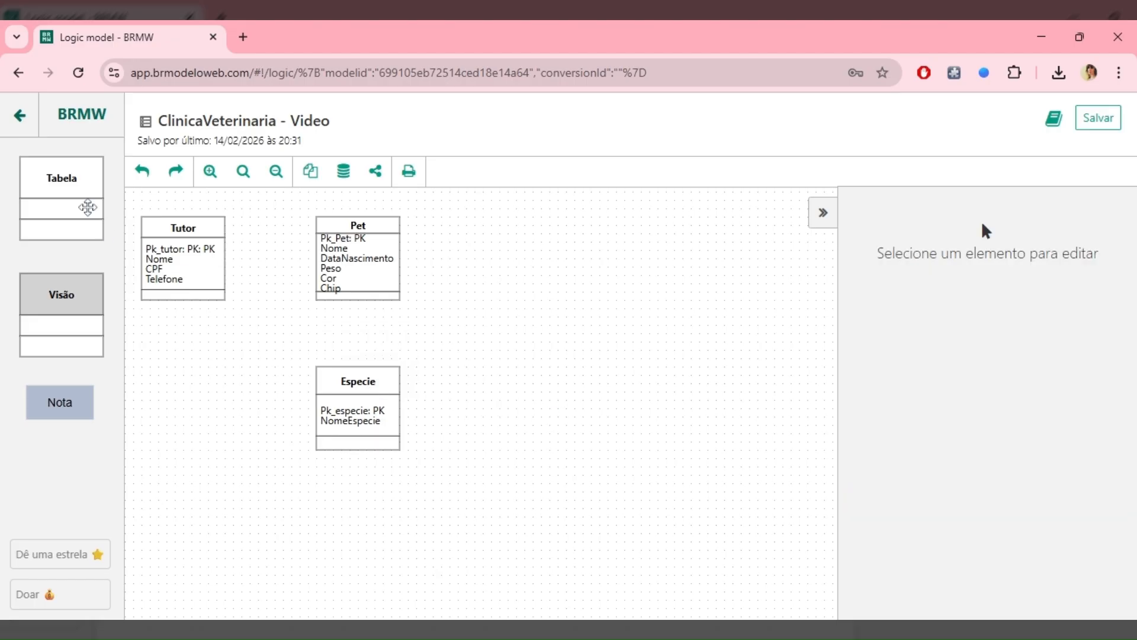
# Place a new table on the canvas, below and to the left of the Especie table, and name it Raca.
pyautogui.moveTo(87, 206); pyautogui.dragTo(195, 505)
pyautogui.click(225, 508)
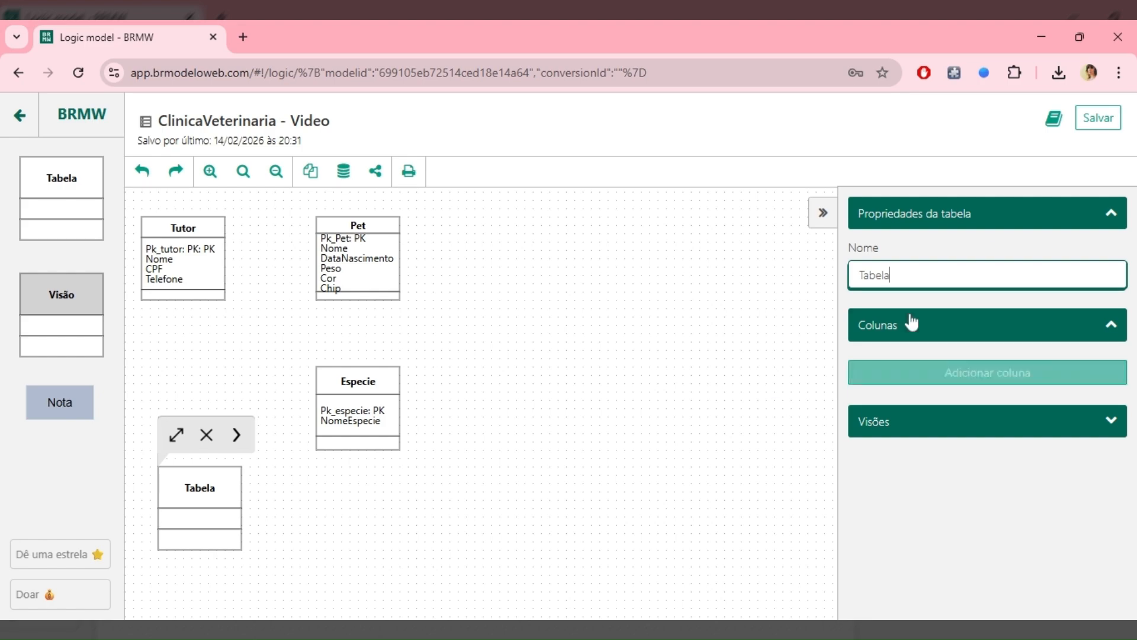
pyautogui.doubleClick(874, 275)
pyautogui.write('Raca')
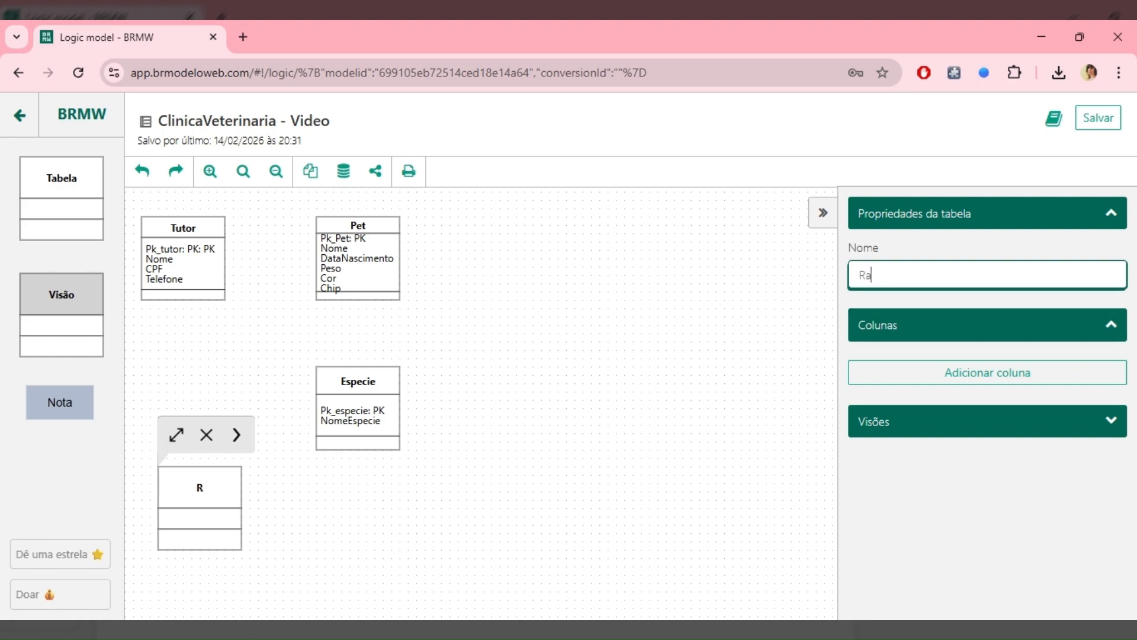
# Add a column named Pk_Raca to the Raca table, set as PK with AUTO INCREMENT, and save it.
pyautogui.click(897, 382)
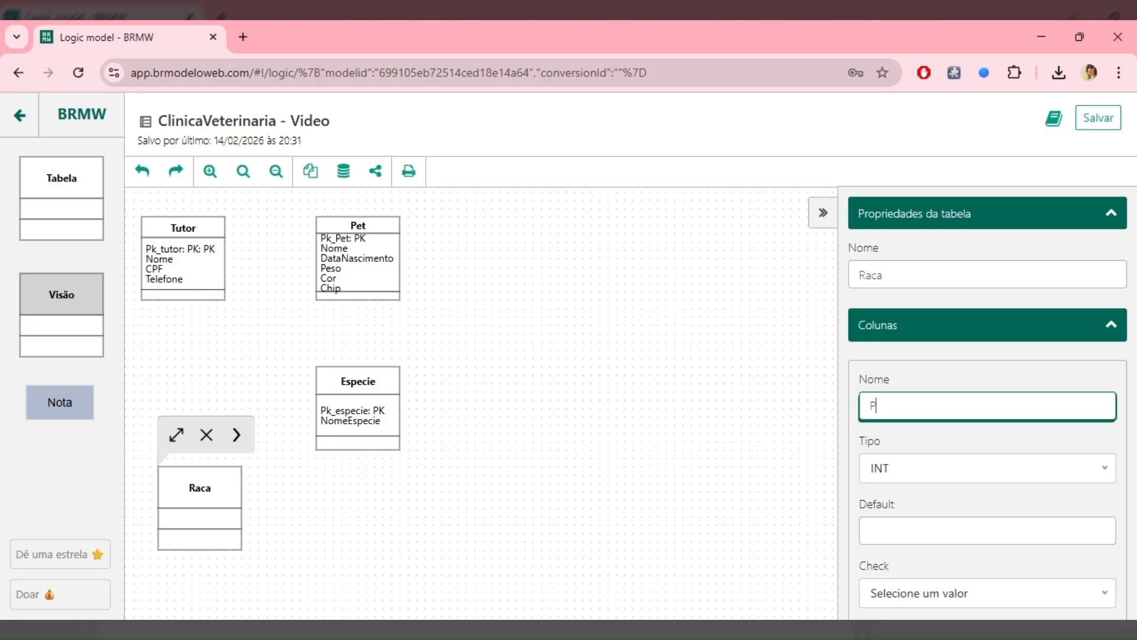
pyautogui.write('Pk_Raca')
pyautogui.scroll(-5, 972, 452)
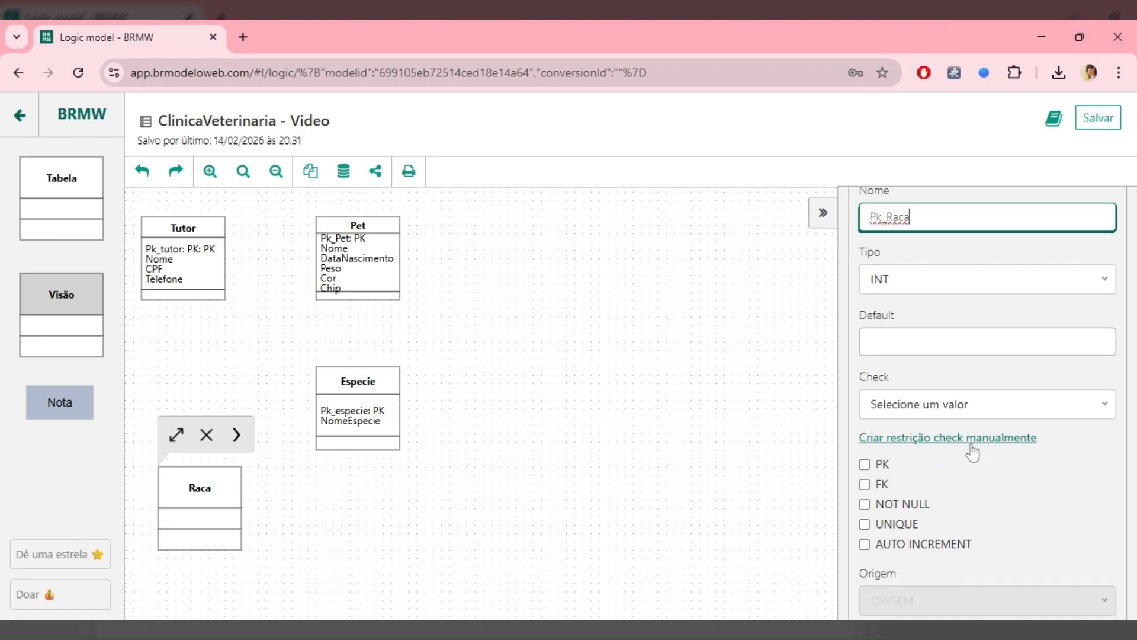
pyautogui.click(866, 327)
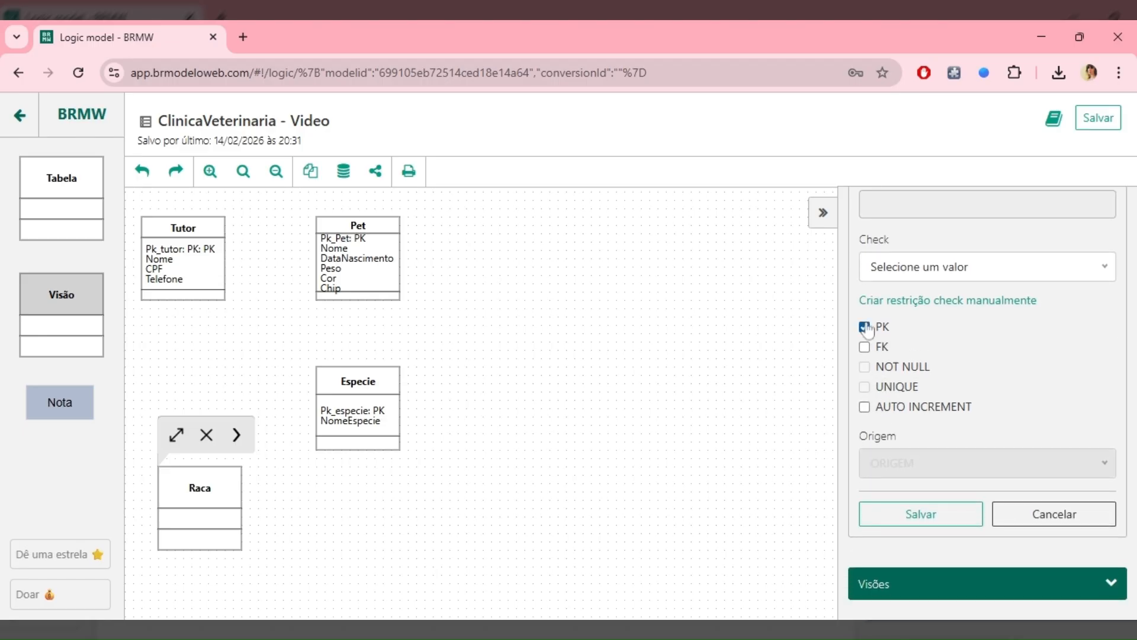
pyautogui.click(878, 407)
pyautogui.click(918, 515)
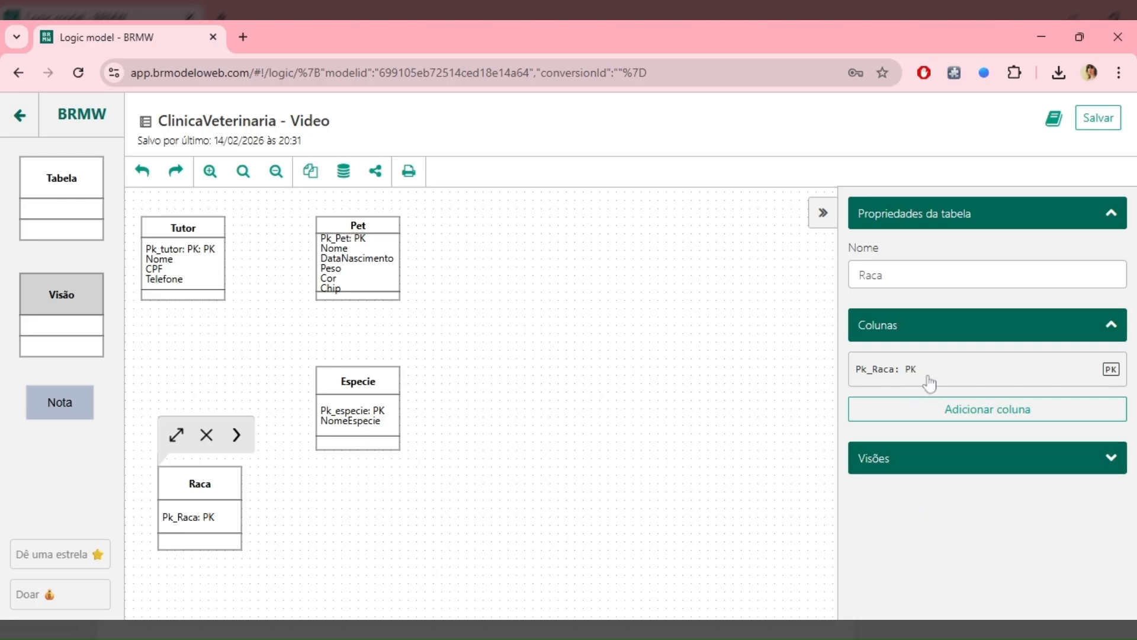
# Add a column named NomeRaca with type VARCHAR to the Raca table and save it.
pyautogui.click(931, 410)
pyautogui.click(931, 443)
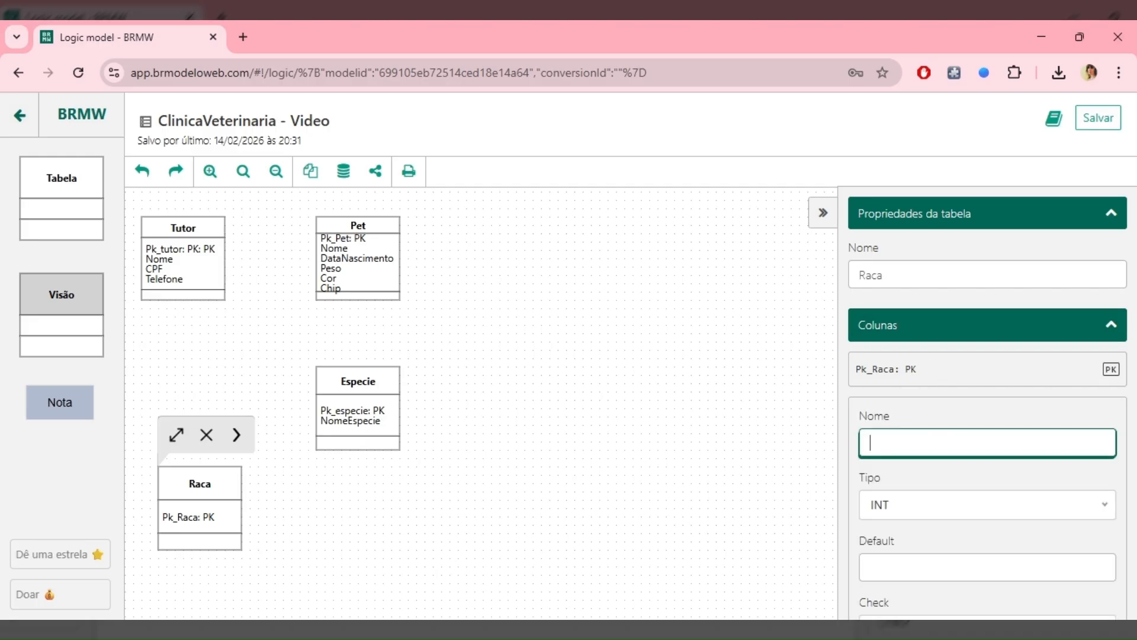
pyautogui.write('NomeRaca')
pyautogui.scroll(-2, 936, 409)
pyautogui.click(937, 427)
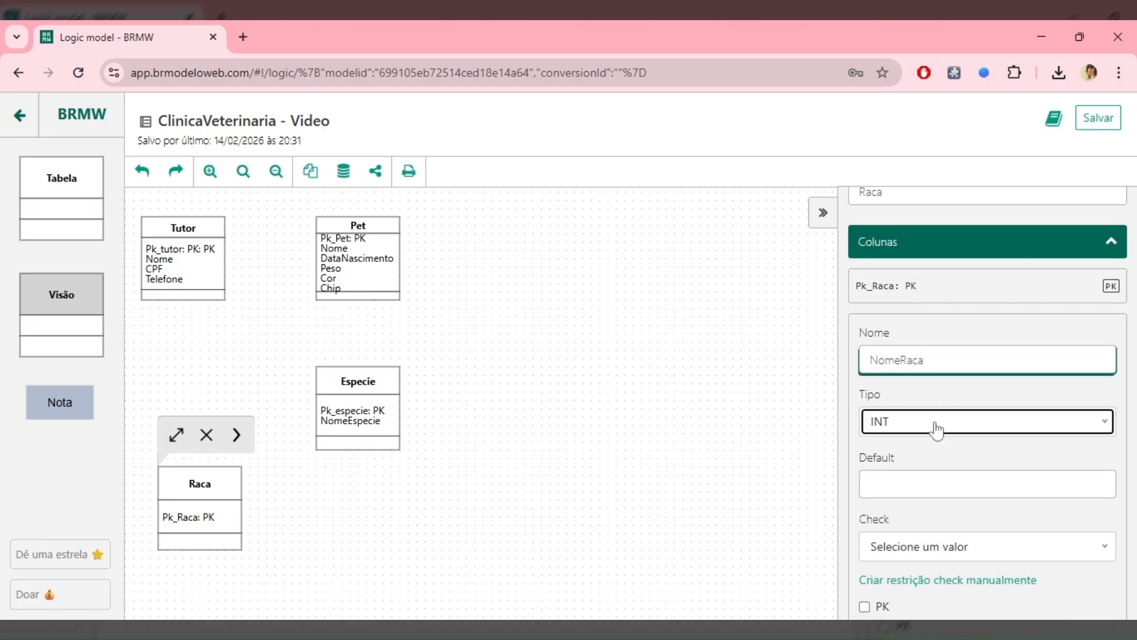
pyautogui.scroll(-4, 937, 427)
pyautogui.click(944, 475)
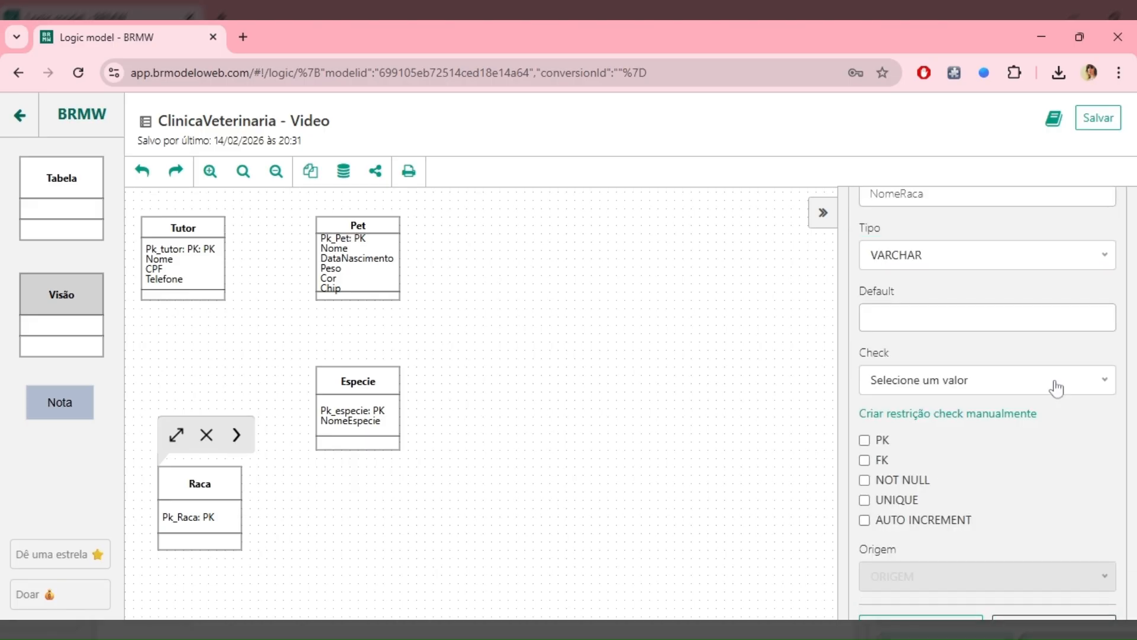
pyautogui.scroll(-1, 925, 484)
pyautogui.scroll(-1, 926, 485)
pyautogui.click(931, 545)
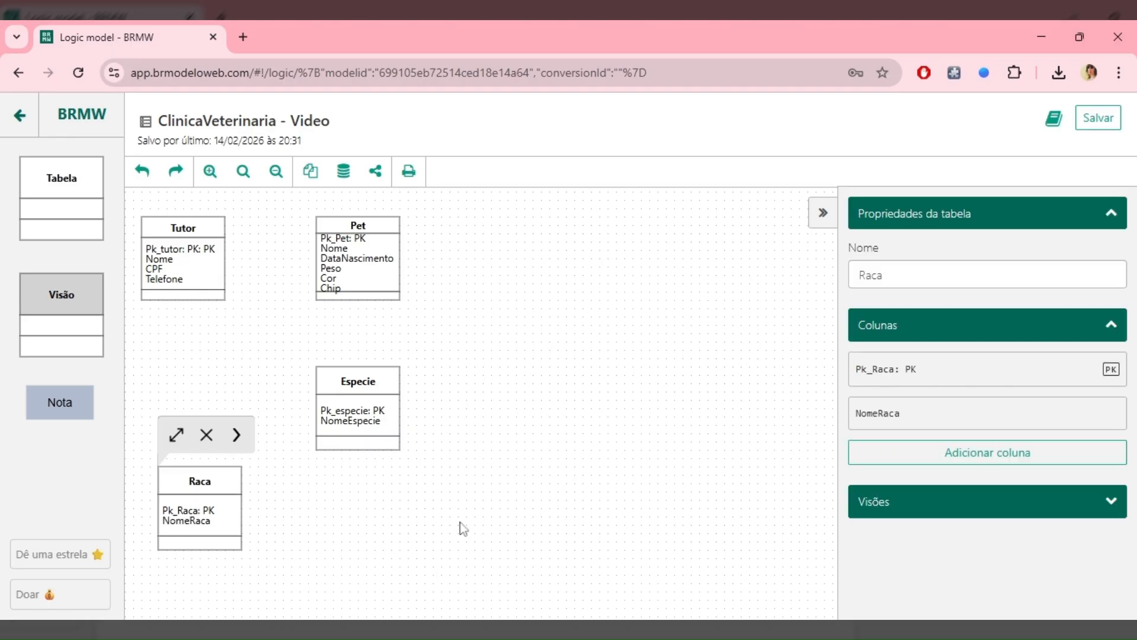
pyautogui.click(500, 521)
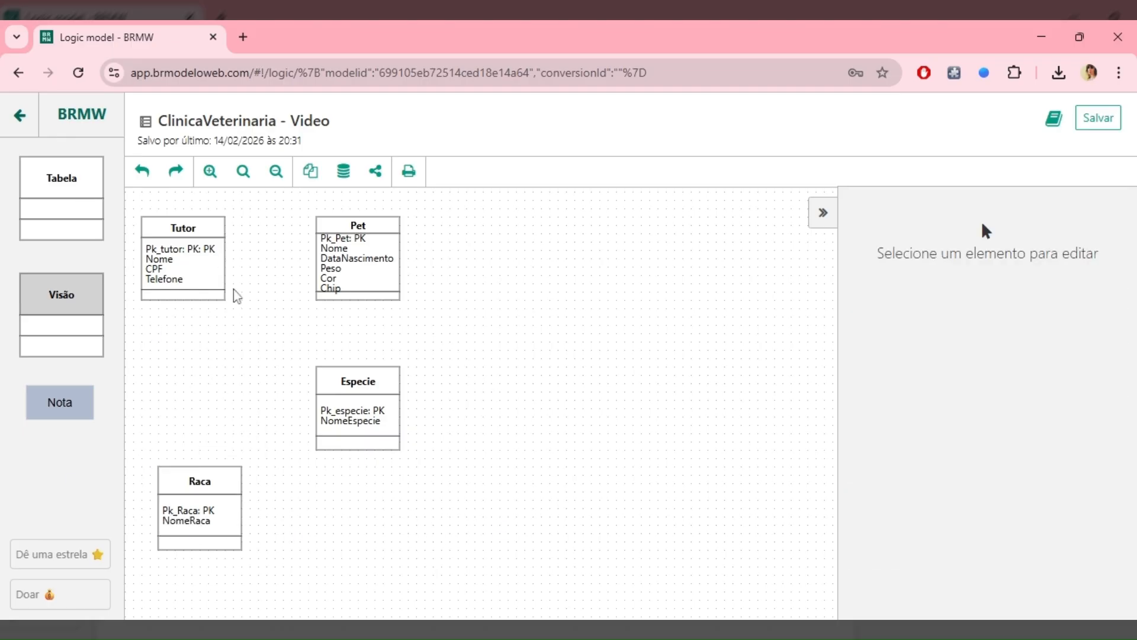
# Enlarge the Tutor and Pet tables slightly so that all their columns fit inside the boxes.
pyautogui.click(210, 272)
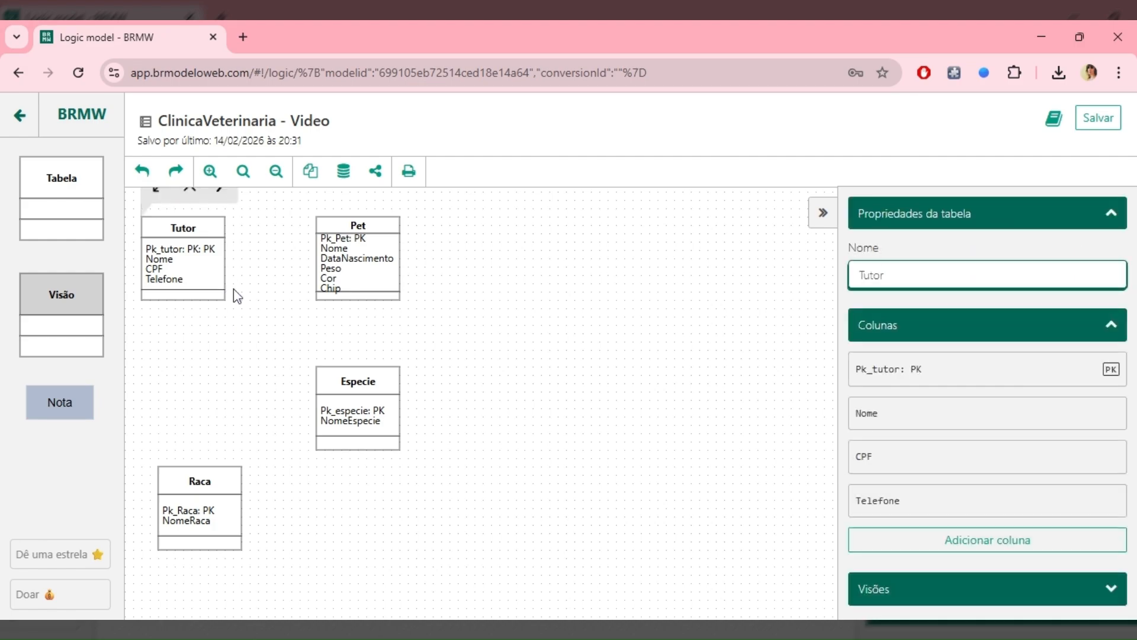
pyautogui.scroll(1, 233, 292)
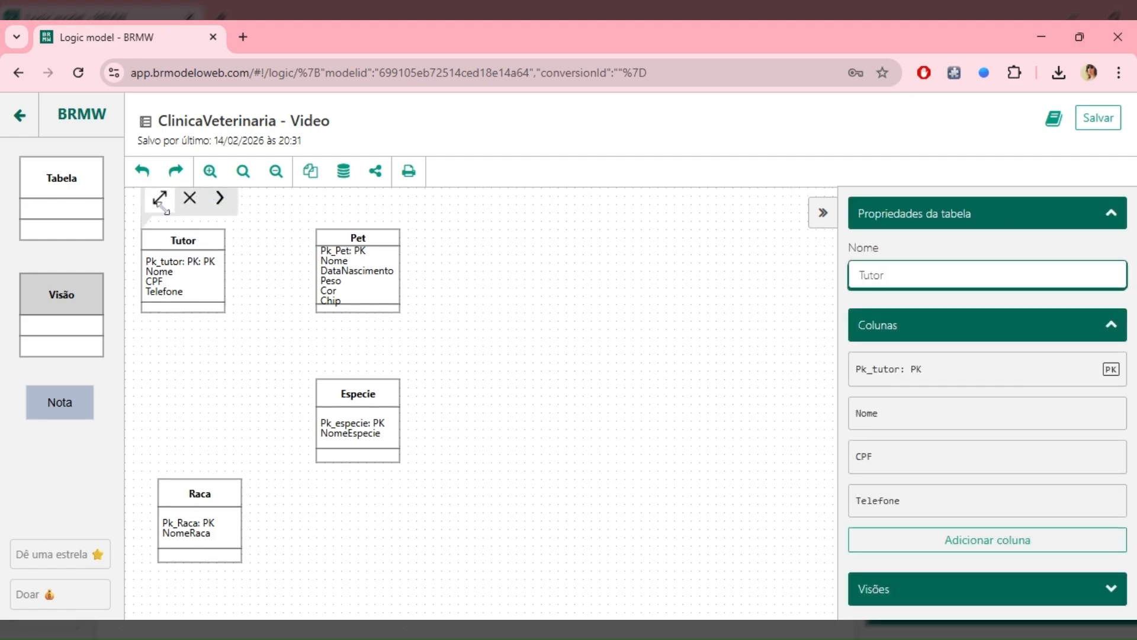
pyautogui.moveTo(164, 203); pyautogui.dragTo(184, 224)
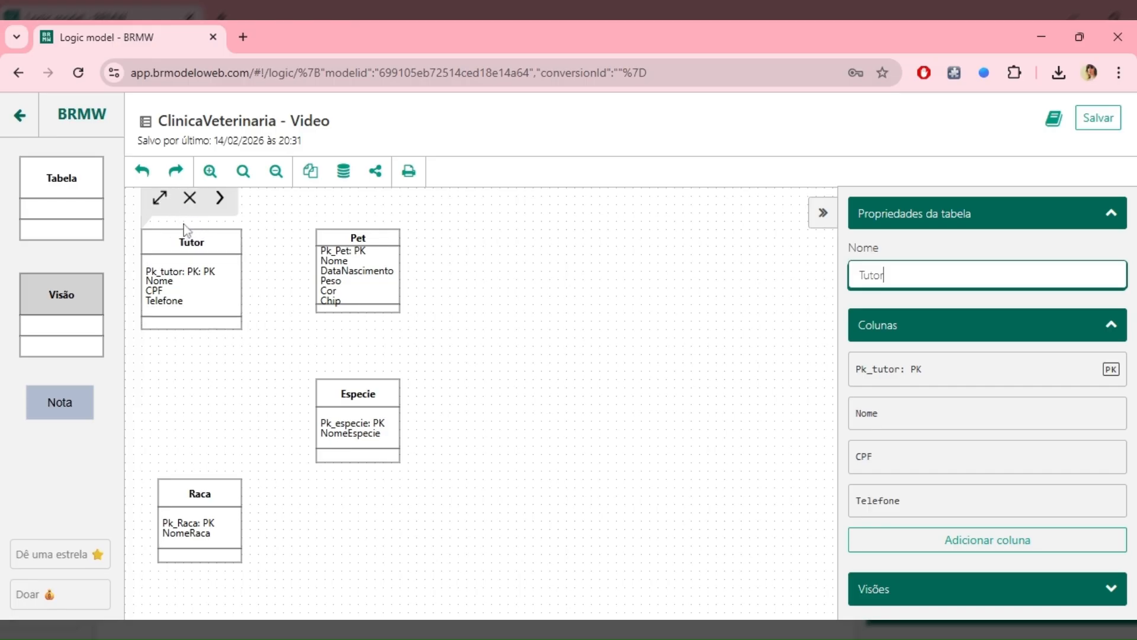
pyautogui.click(381, 253)
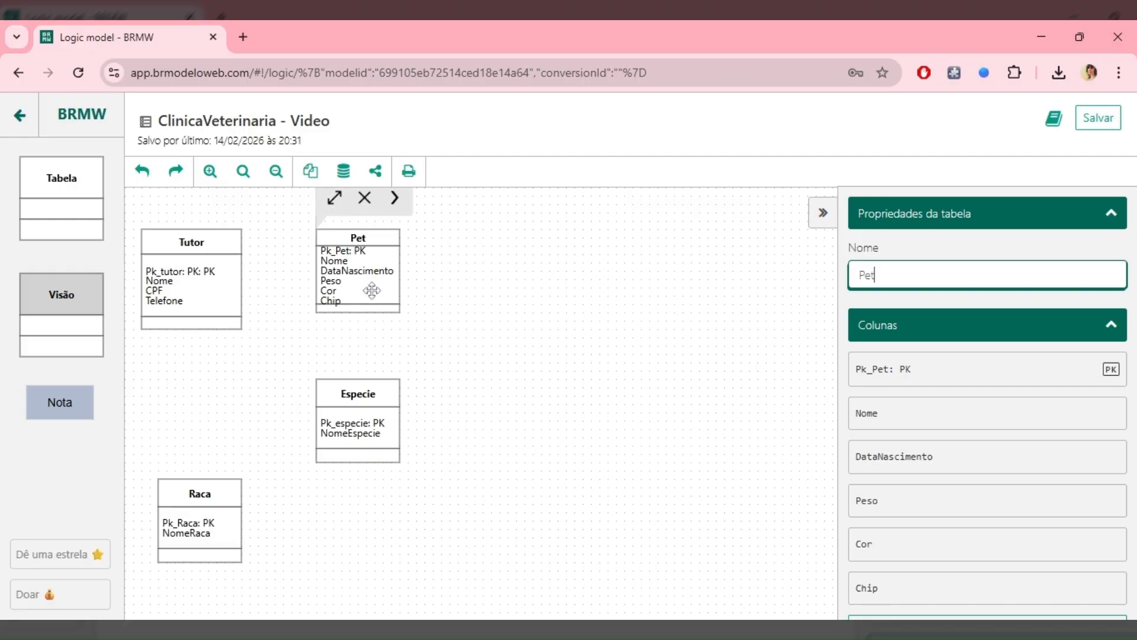
pyautogui.moveTo(334, 198); pyautogui.dragTo(350, 222)
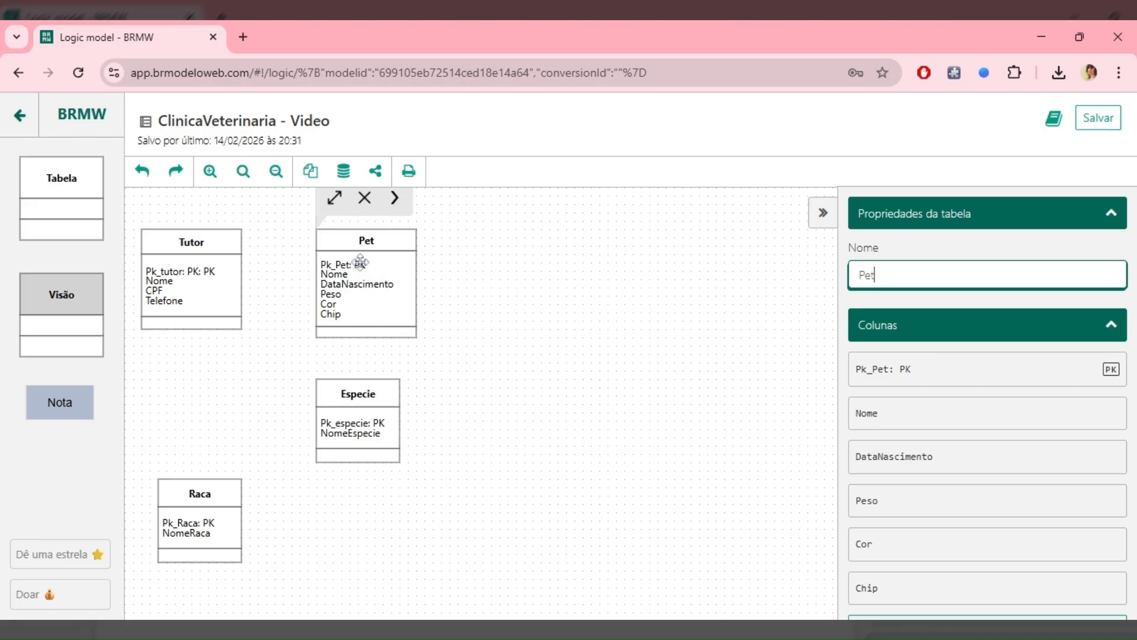
# Create a relationship from the Tutor table to the Pet table.
pyautogui.click(218, 250)
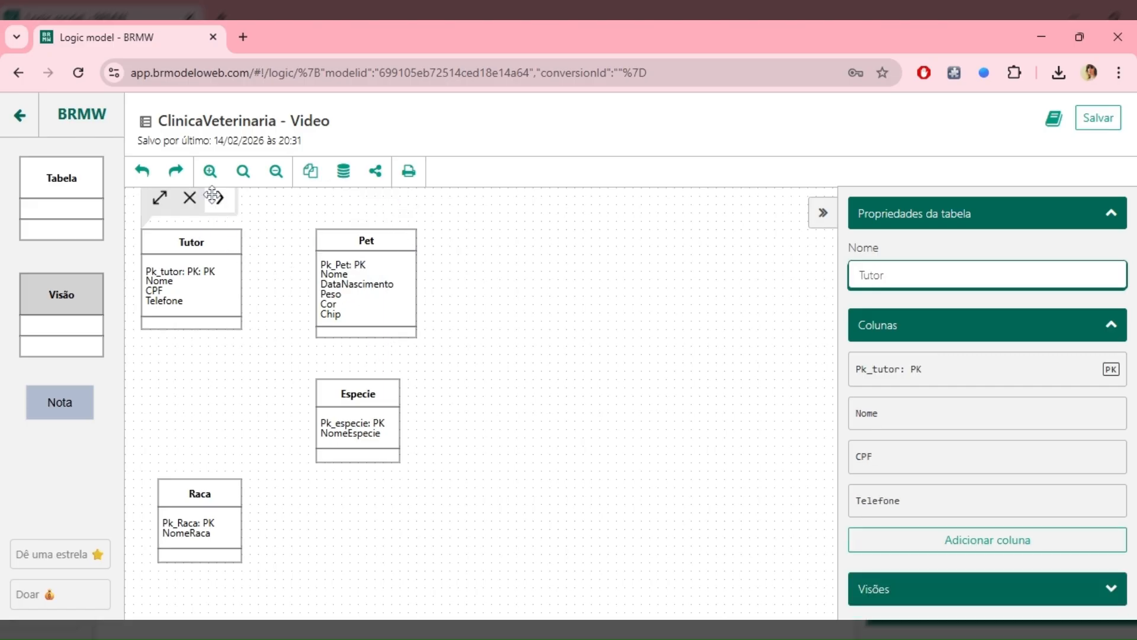
pyautogui.moveTo(222, 198); pyautogui.dragTo(336, 261)
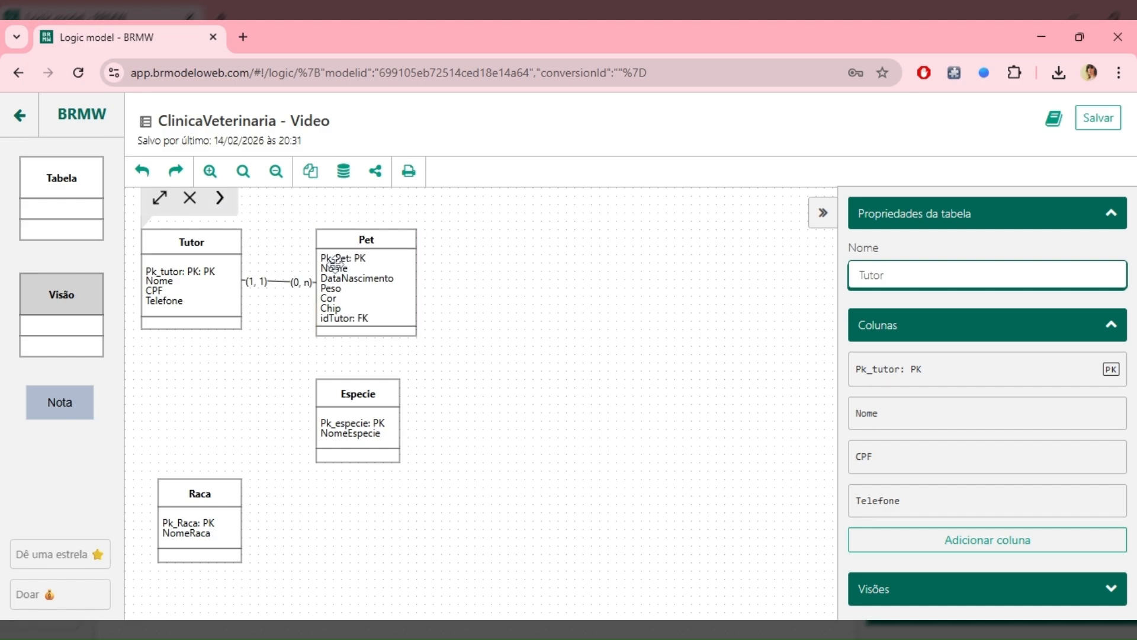
pyautogui.click(296, 281)
pyautogui.click(304, 326)
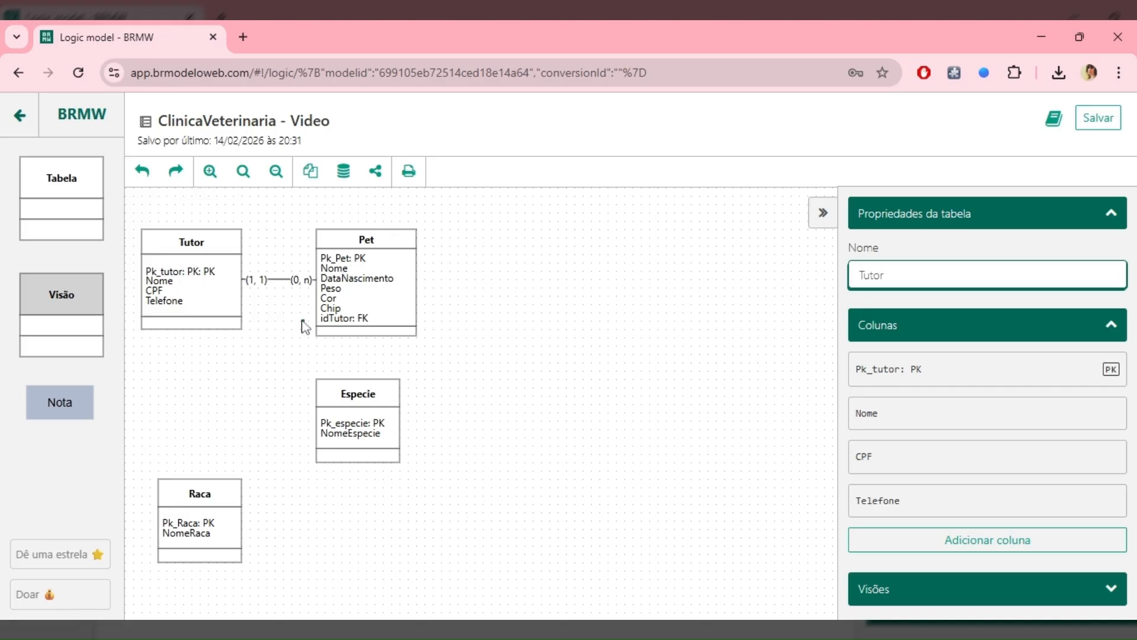
pyautogui.moveTo(306, 281)
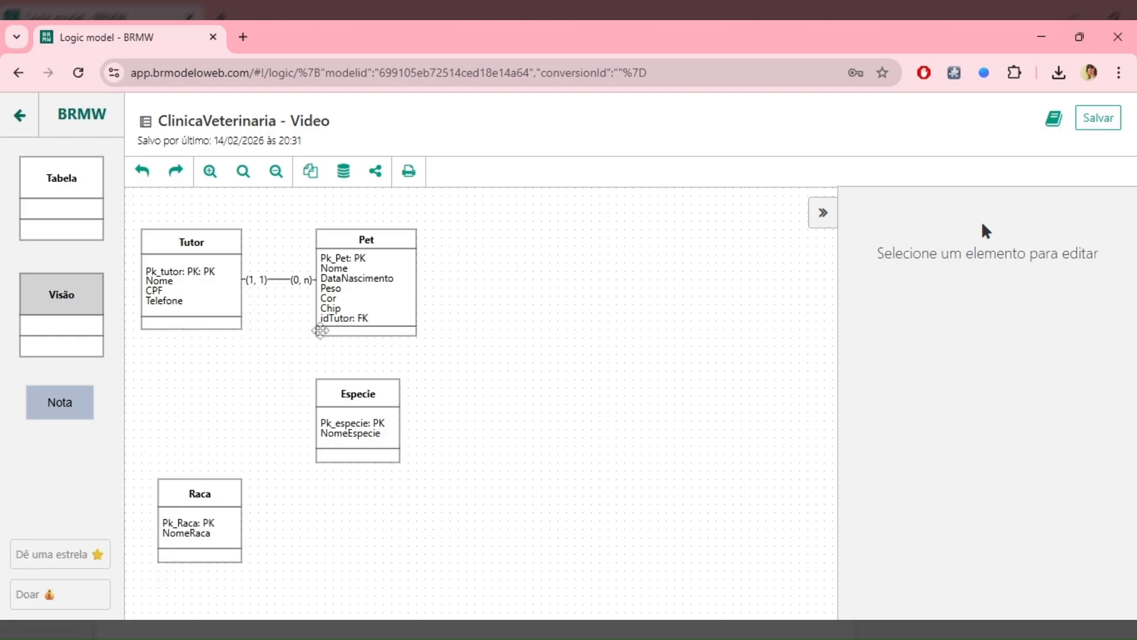
# Examine the settings of the Pet table's idTutor foreign key column, including its type and origin table.
pyautogui.click(363, 318)
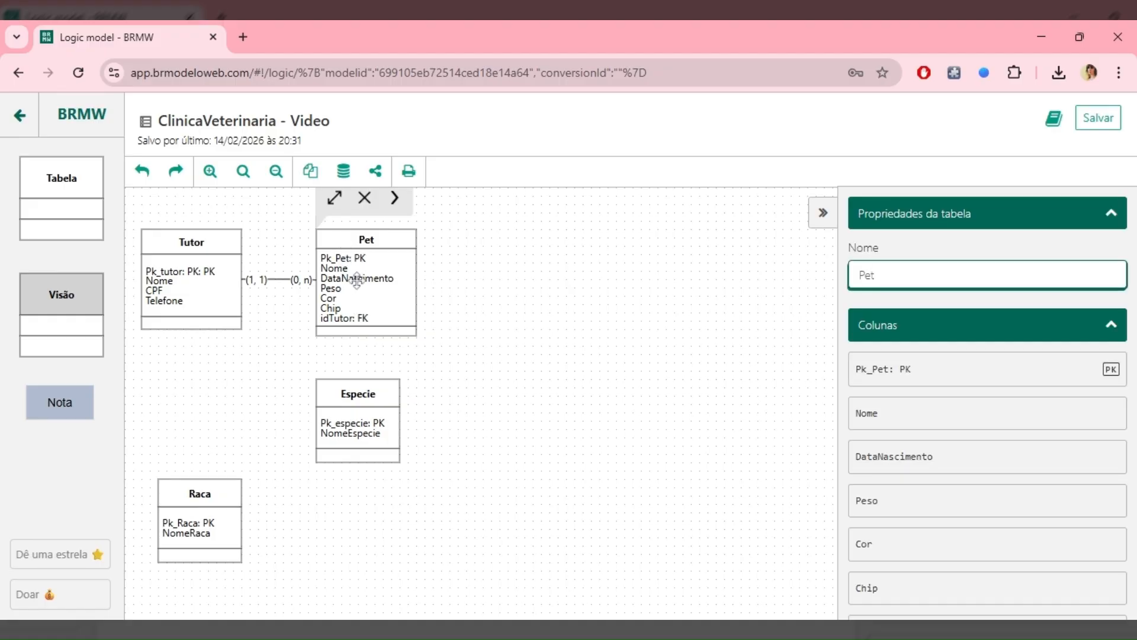
pyautogui.scroll(-3, 942, 450)
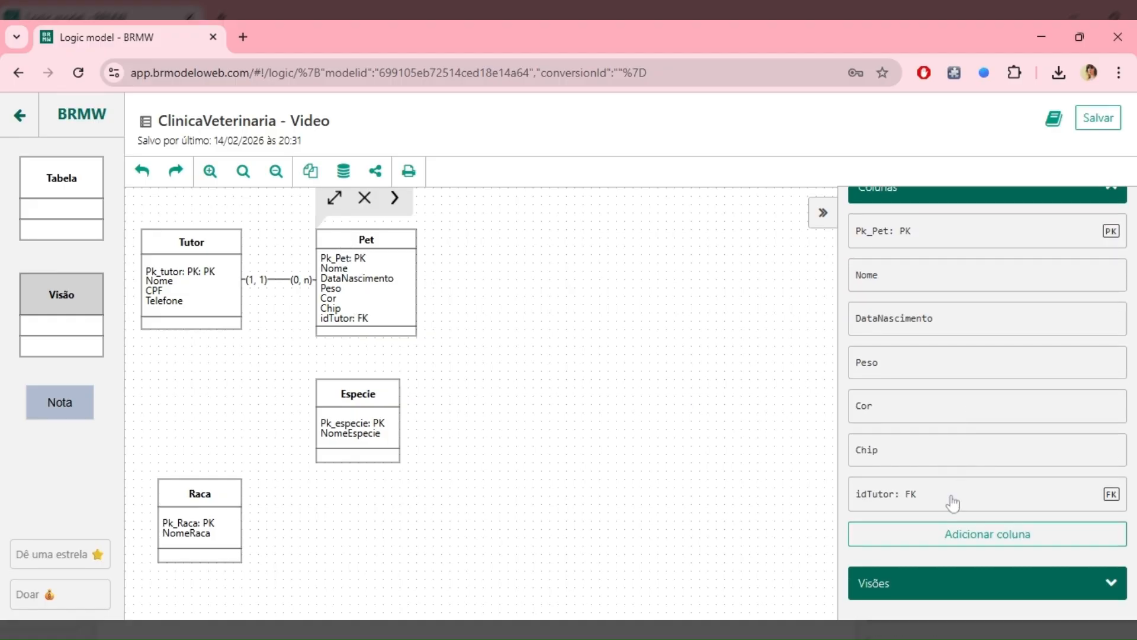
pyautogui.click(949, 500)
pyautogui.scroll(-5, 952, 500)
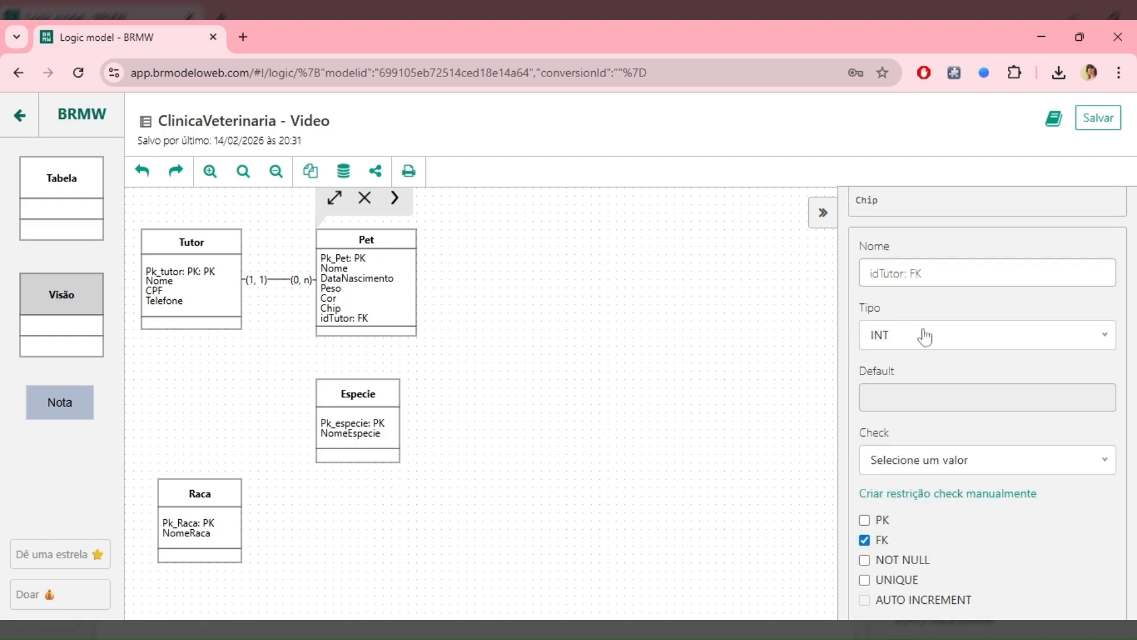
pyautogui.scroll(-4, 960, 376)
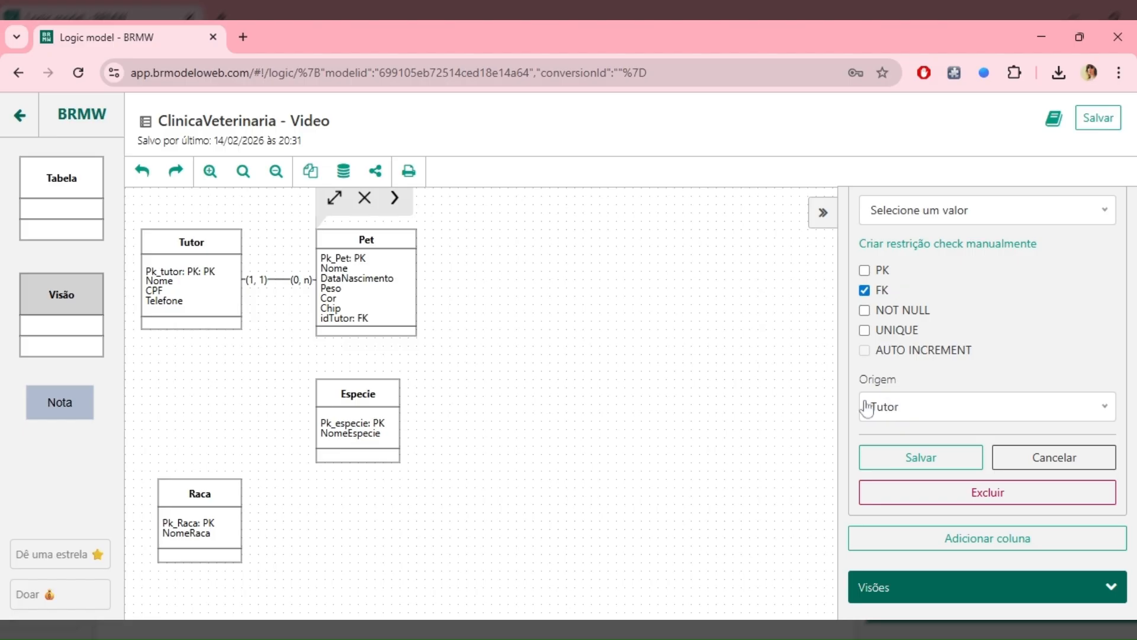
pyautogui.click(668, 427)
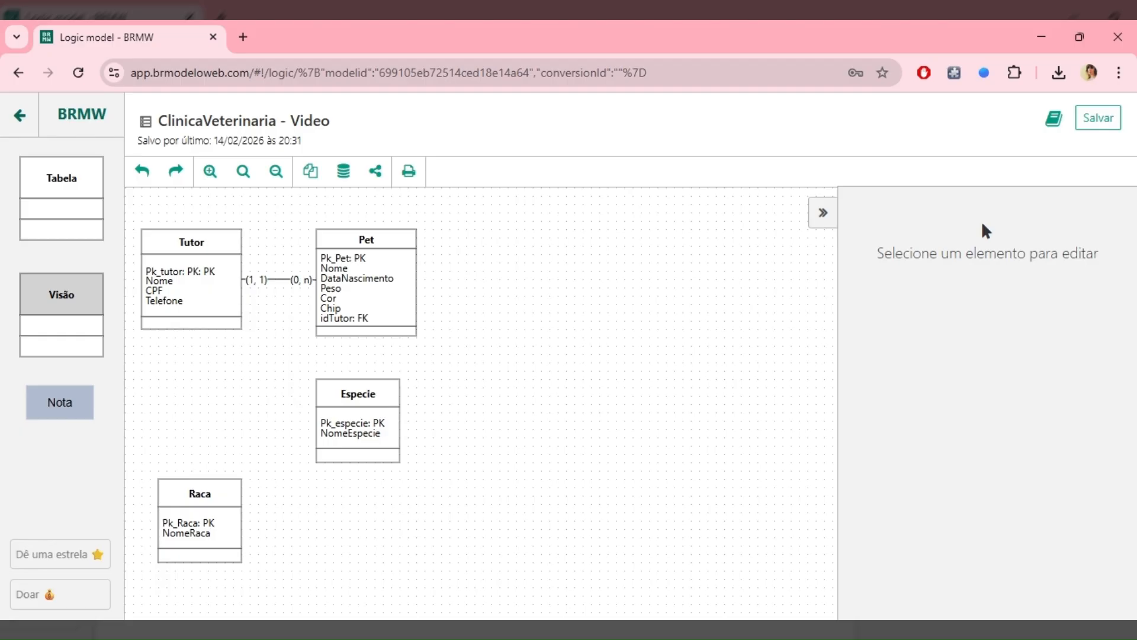
# Create a relationship from the Especie table to the Pet table and move Especie slightly lower to make room for the link.
pyautogui.click(342, 397)
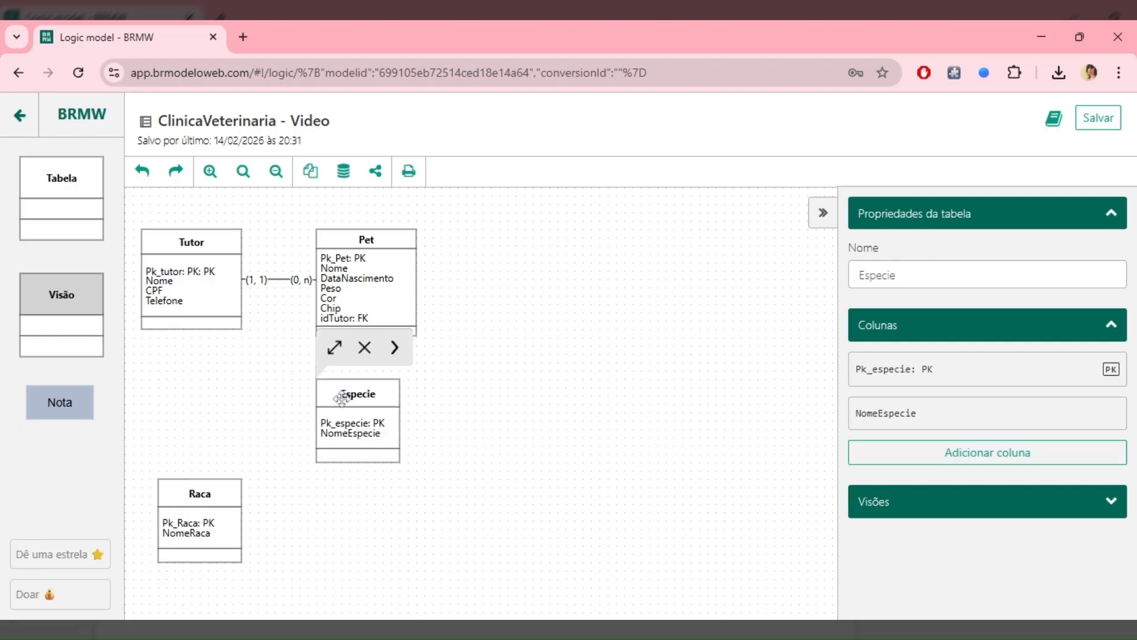
pyautogui.moveTo(393, 348); pyautogui.dragTo(392, 296)
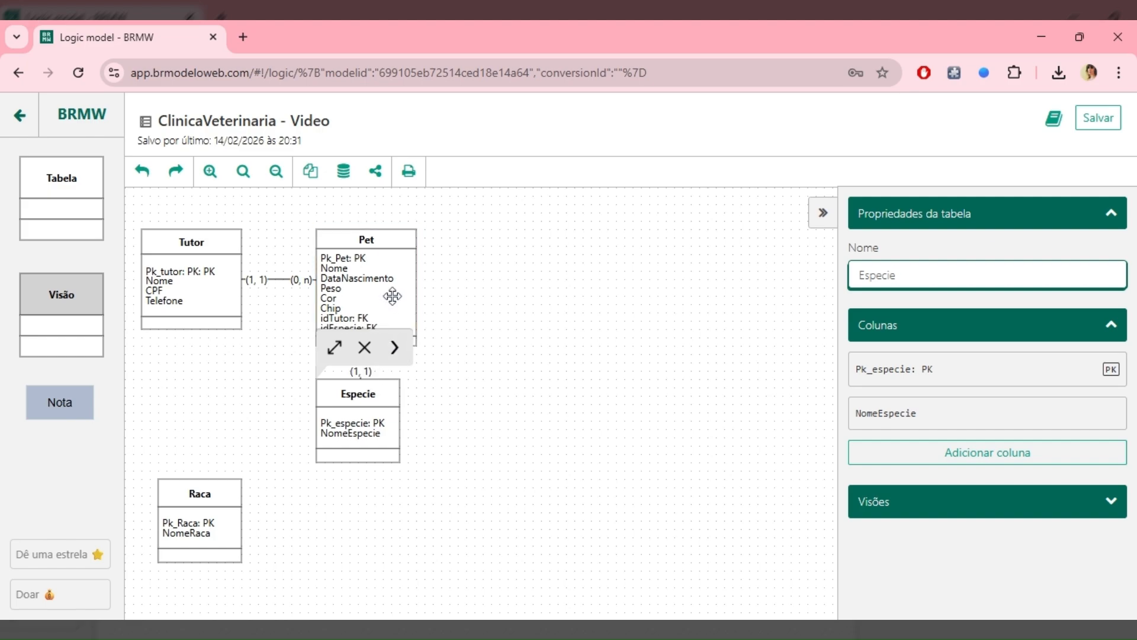
pyautogui.moveTo(351, 418); pyautogui.dragTo(352, 443)
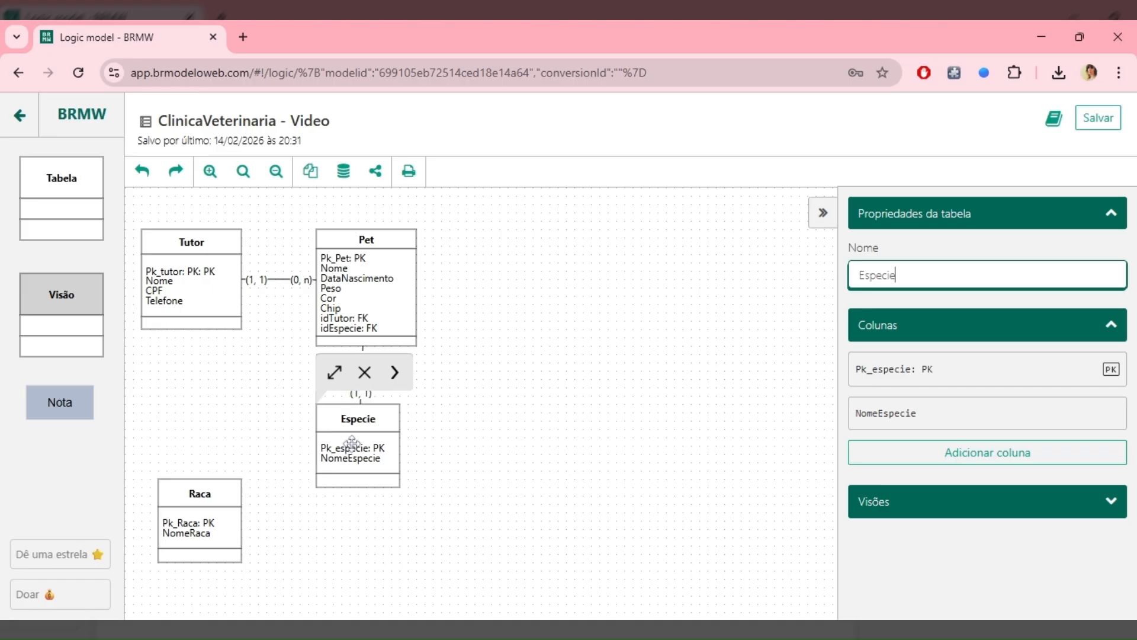
pyautogui.click(482, 436)
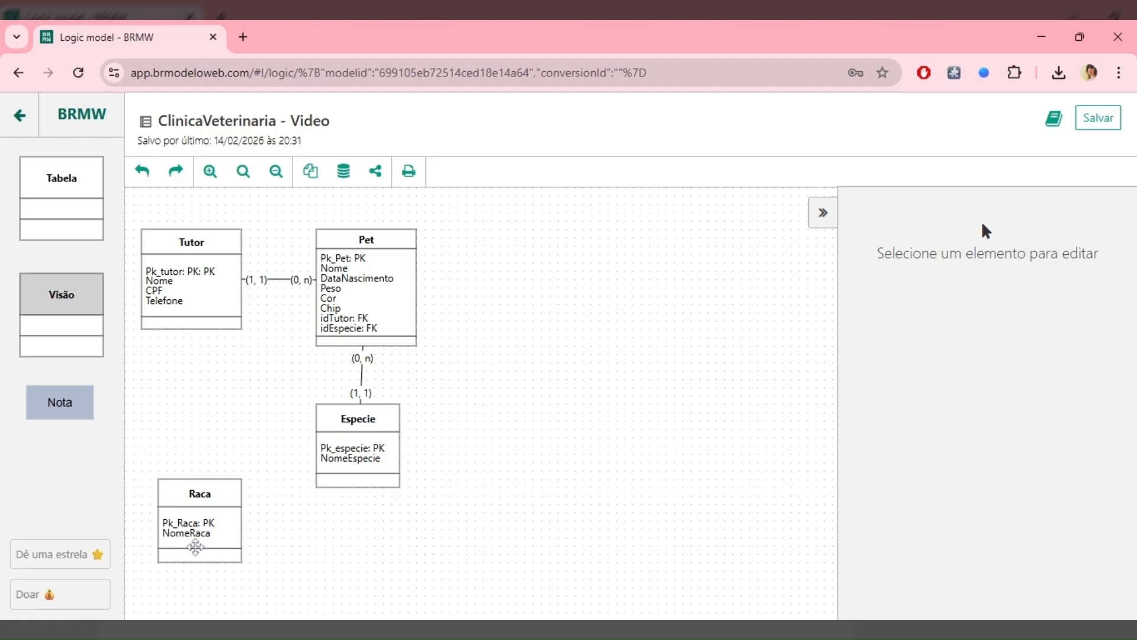
# Create a relationship from the Especie table to the Raca table.
pyautogui.click(378, 438)
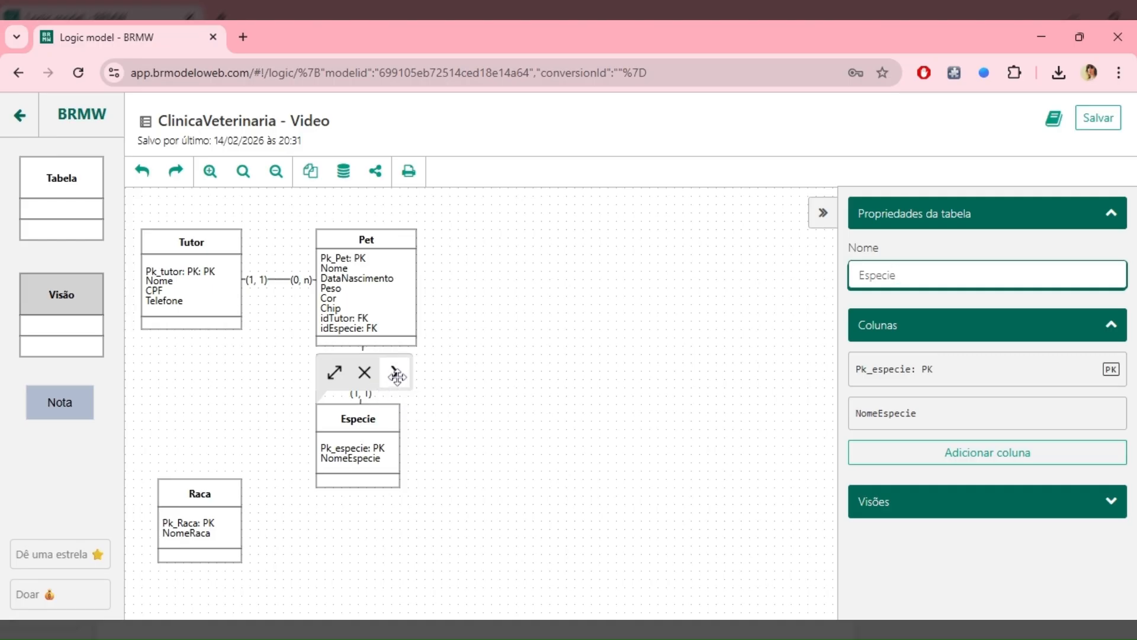
pyautogui.moveTo(395, 372); pyautogui.dragTo(231, 501)
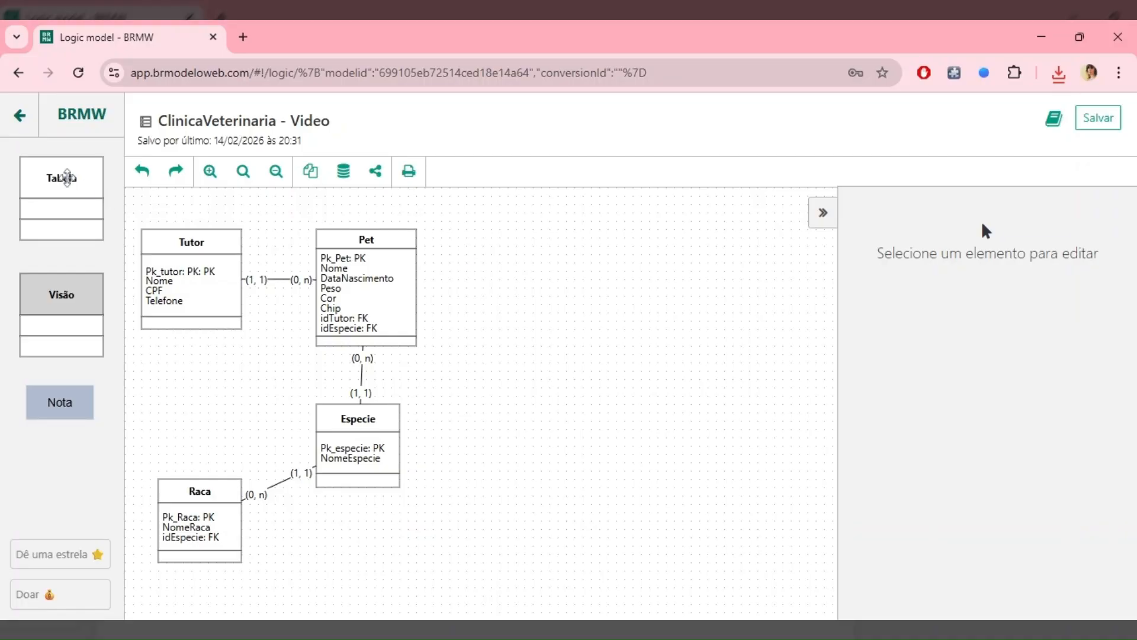
# Place a new table on the canvas to the right of the Pet table and name it Agendamento.
pyautogui.moveTo(61, 178); pyautogui.dragTo(540, 320)
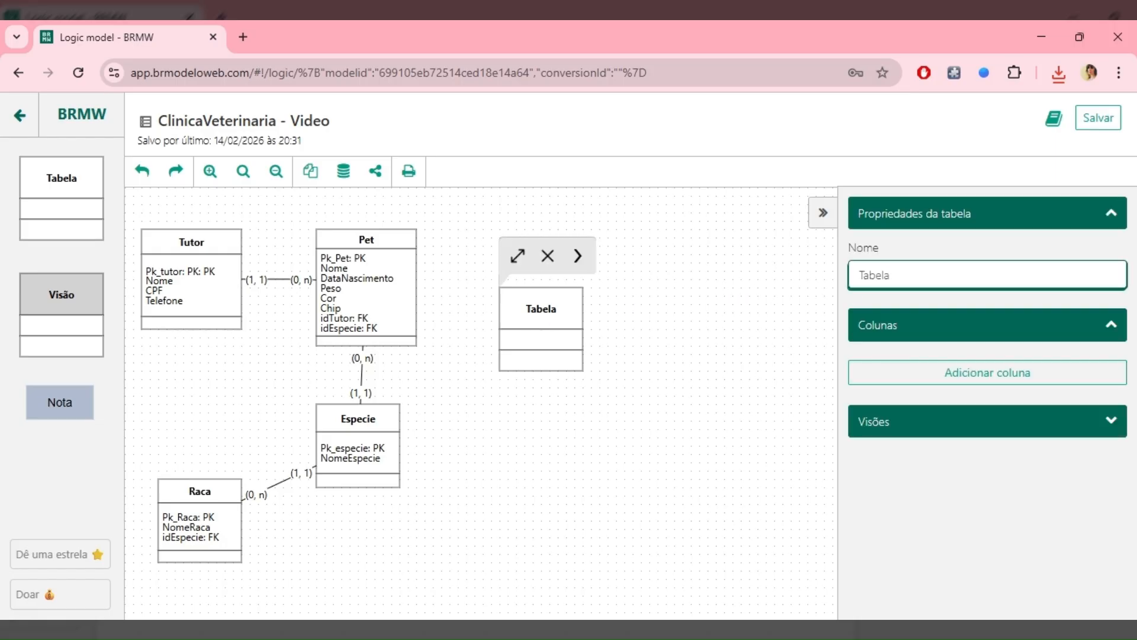
pyautogui.doubleClick(876, 275)
pyautogui.write('Agendamento')
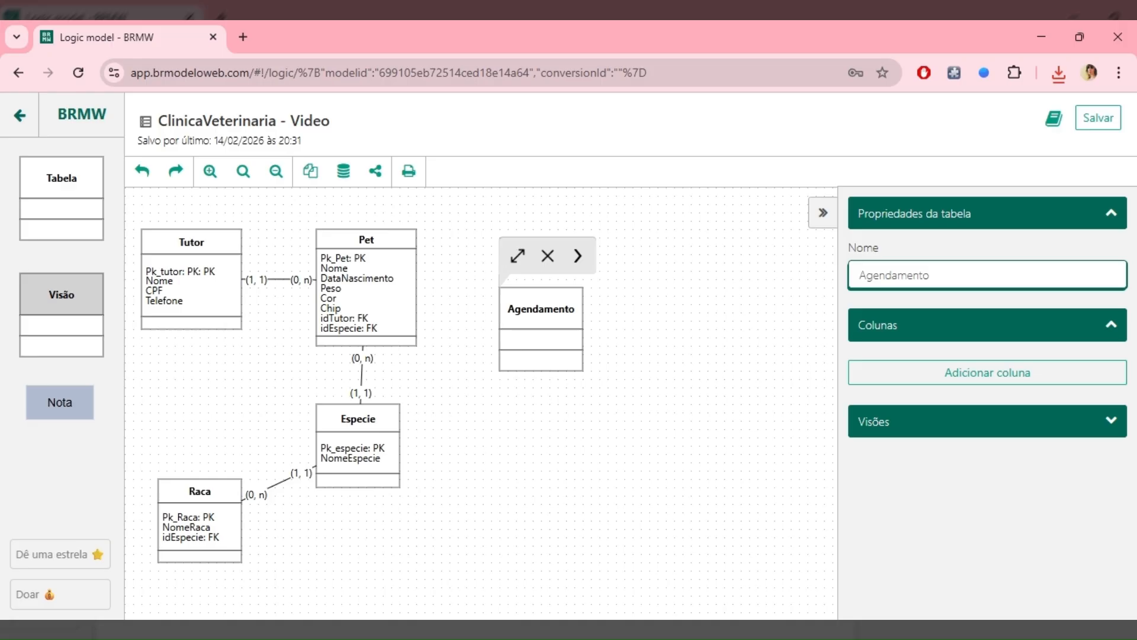
pyautogui.click(575, 441)
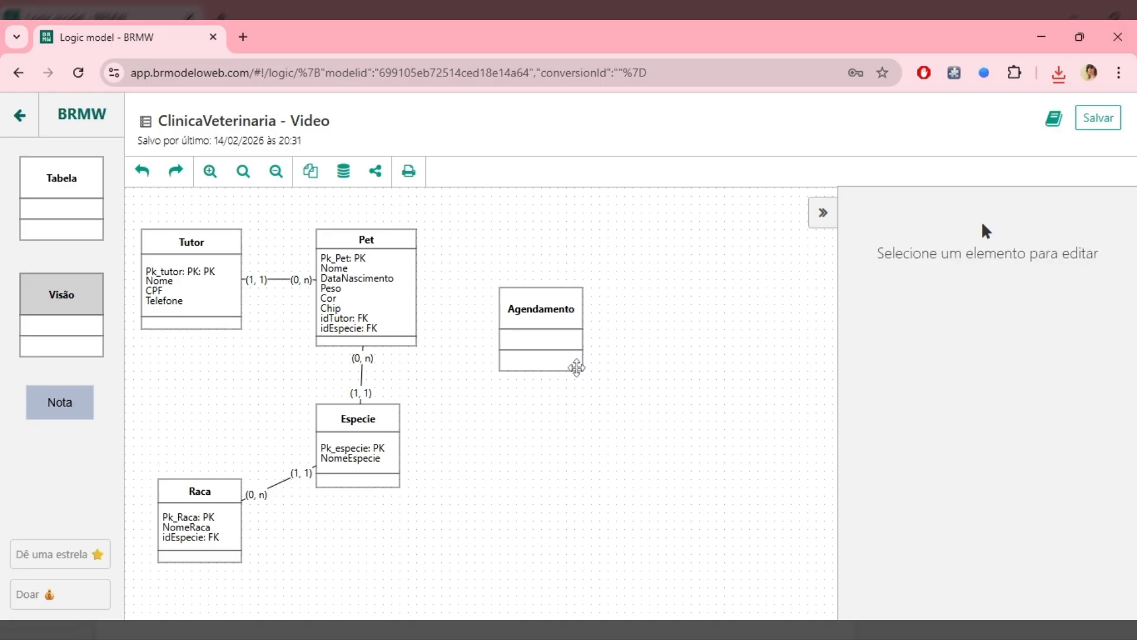
# Move the Agendamento table slightly down and to the left, and rename it Atendimento.
pyautogui.moveTo(564, 314); pyautogui.dragTo(547, 337)
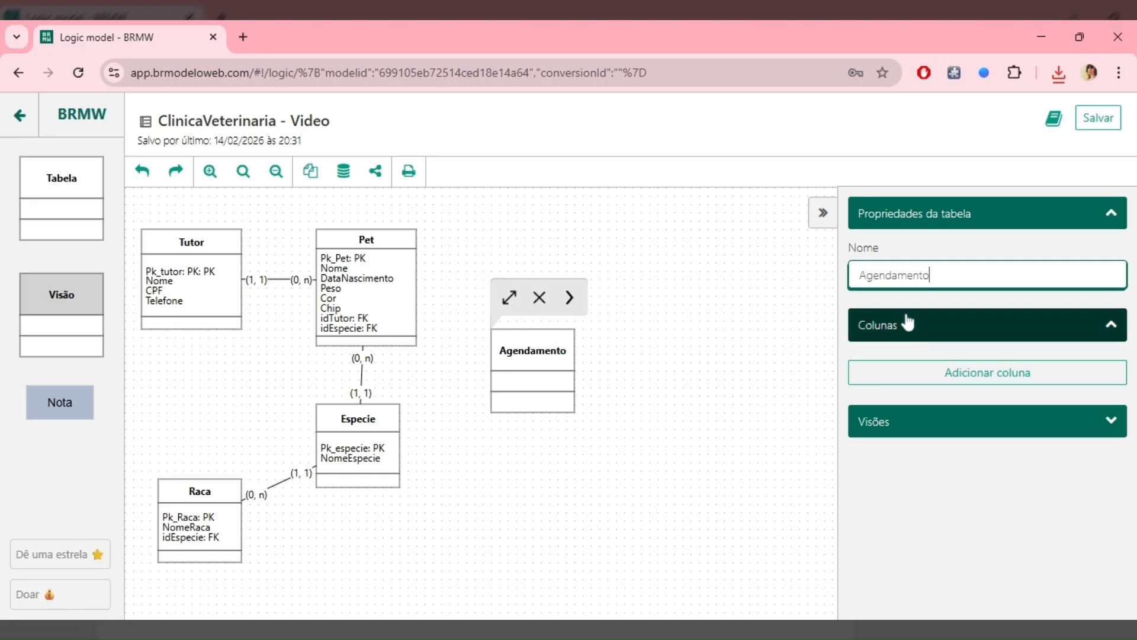
pyautogui.doubleClick(898, 274)
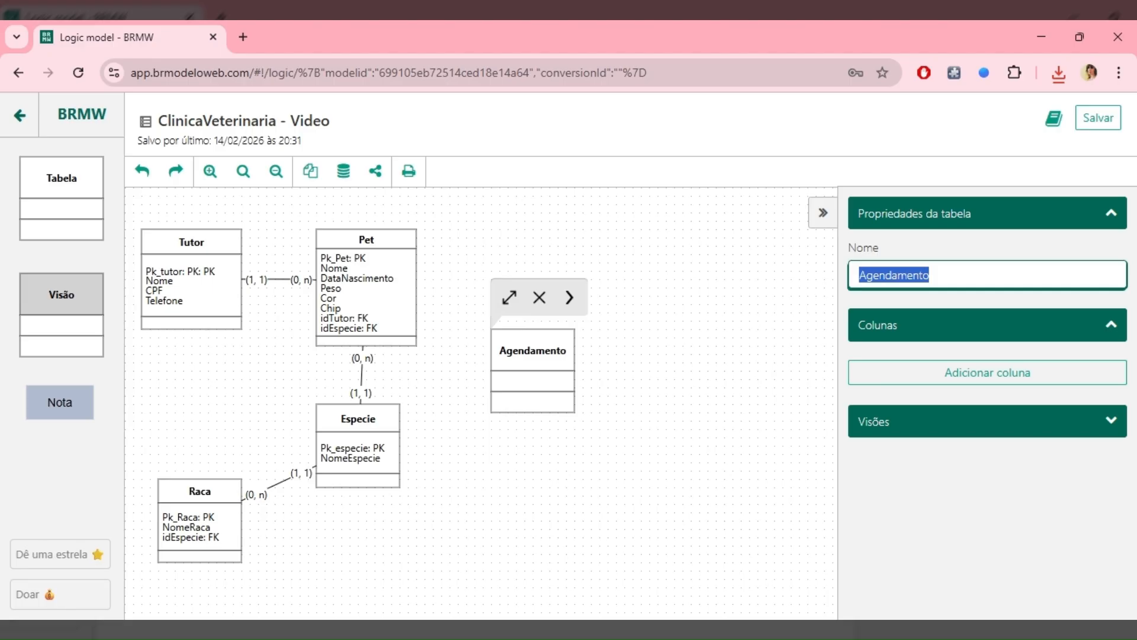
pyautogui.write('Atendimento')
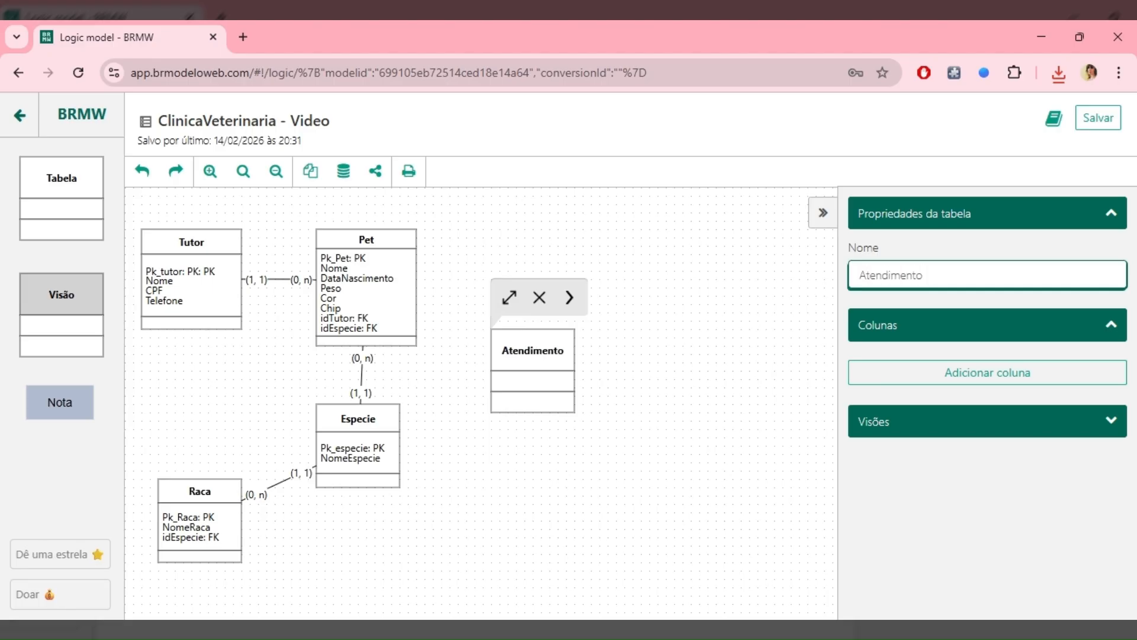
pyautogui.click(761, 359)
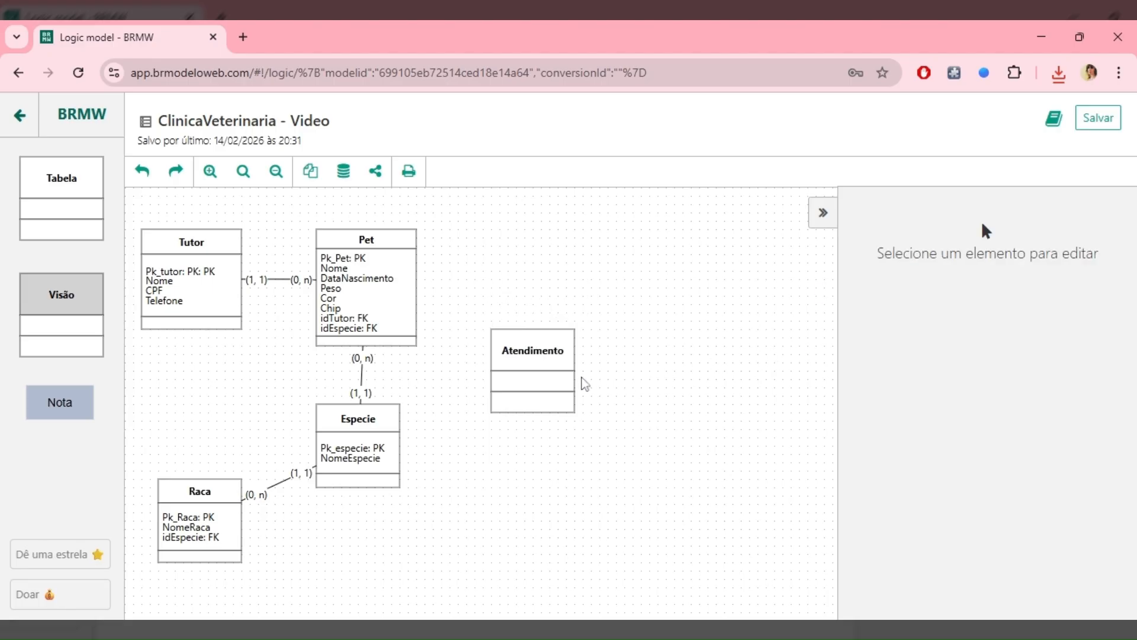
# Add a Pk_Atendimento column of type INT to the Atendimento table as an auto-increment primary key.
pyautogui.click(521, 372)
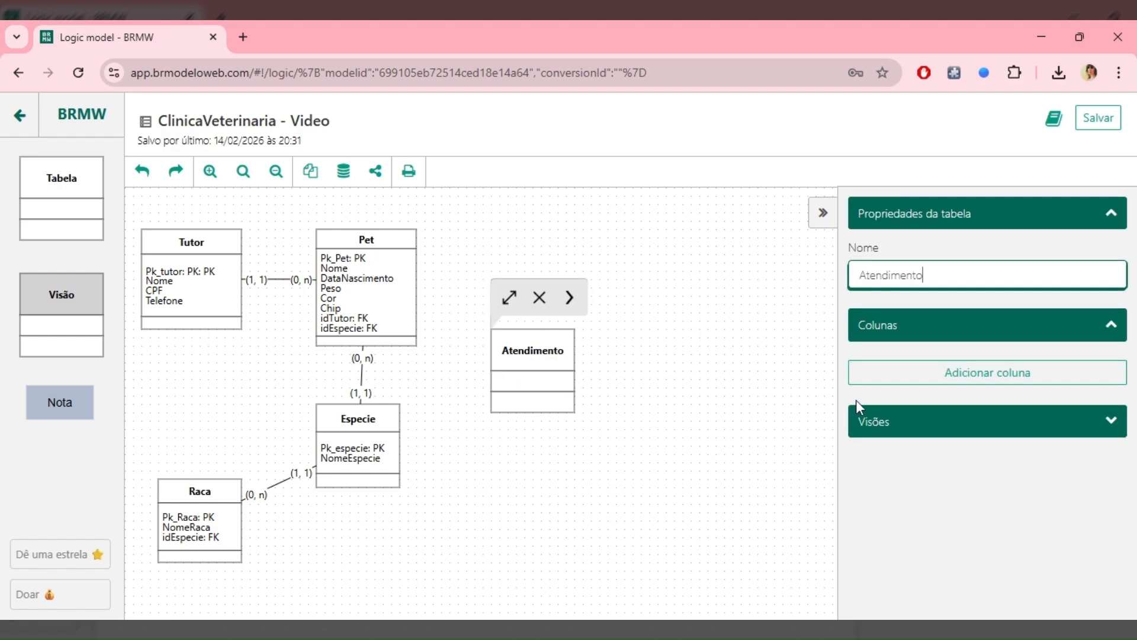
pyautogui.click(891, 373)
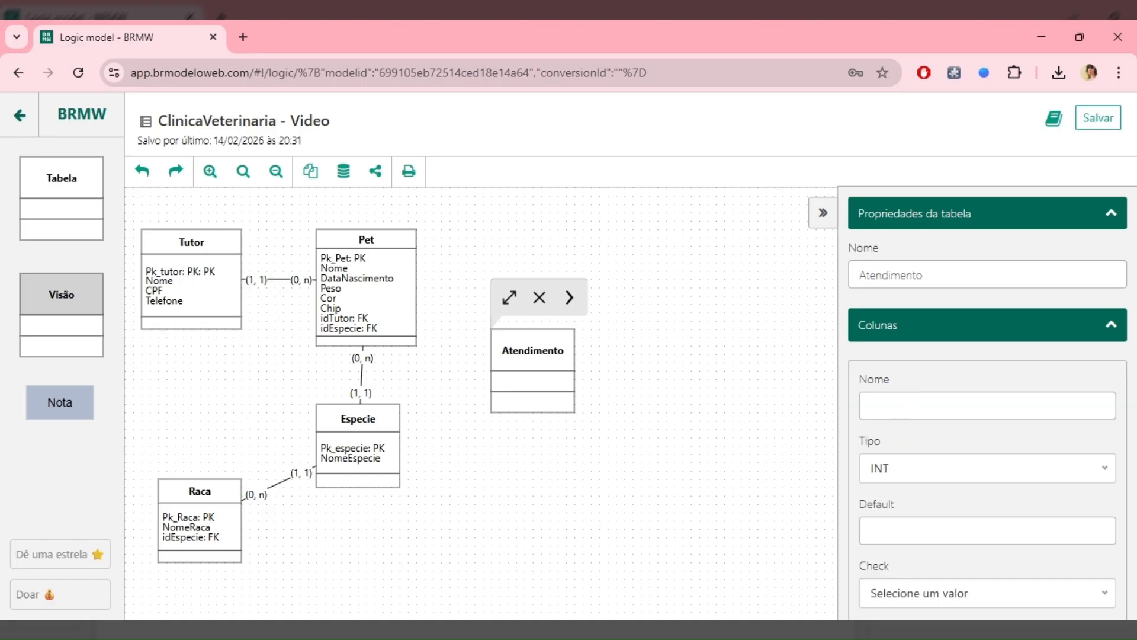
pyautogui.click(900, 406)
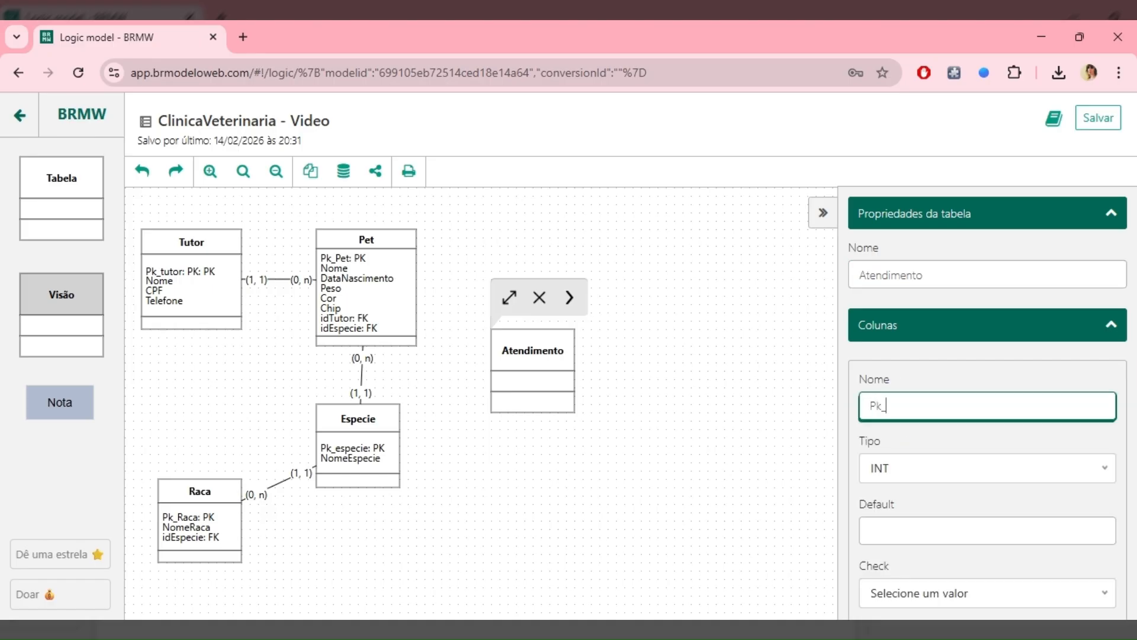
pyautogui.write('tendimento')
pyautogui.scroll(-3, 948, 403)
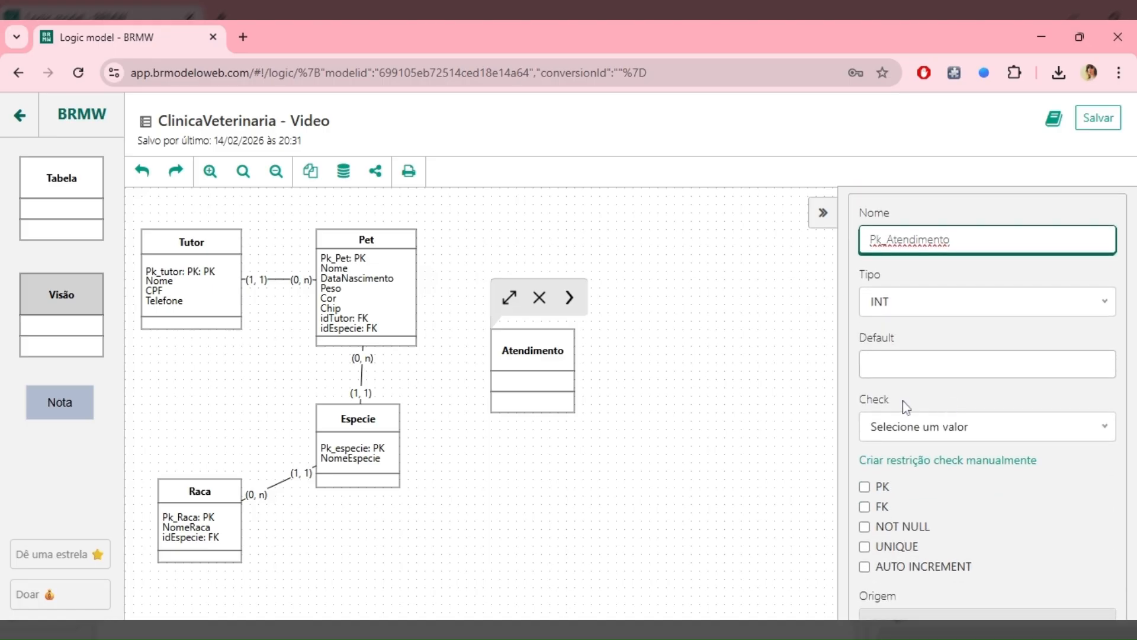
pyautogui.click(866, 488)
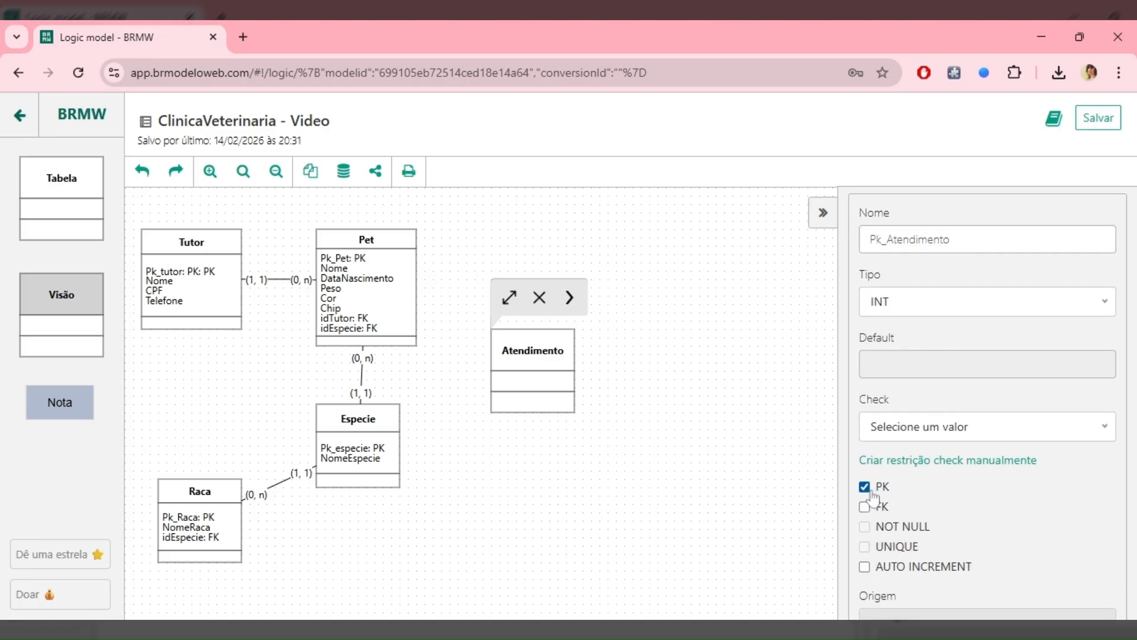
pyautogui.click(911, 569)
pyautogui.scroll(-3, 960, 533)
pyautogui.click(933, 520)
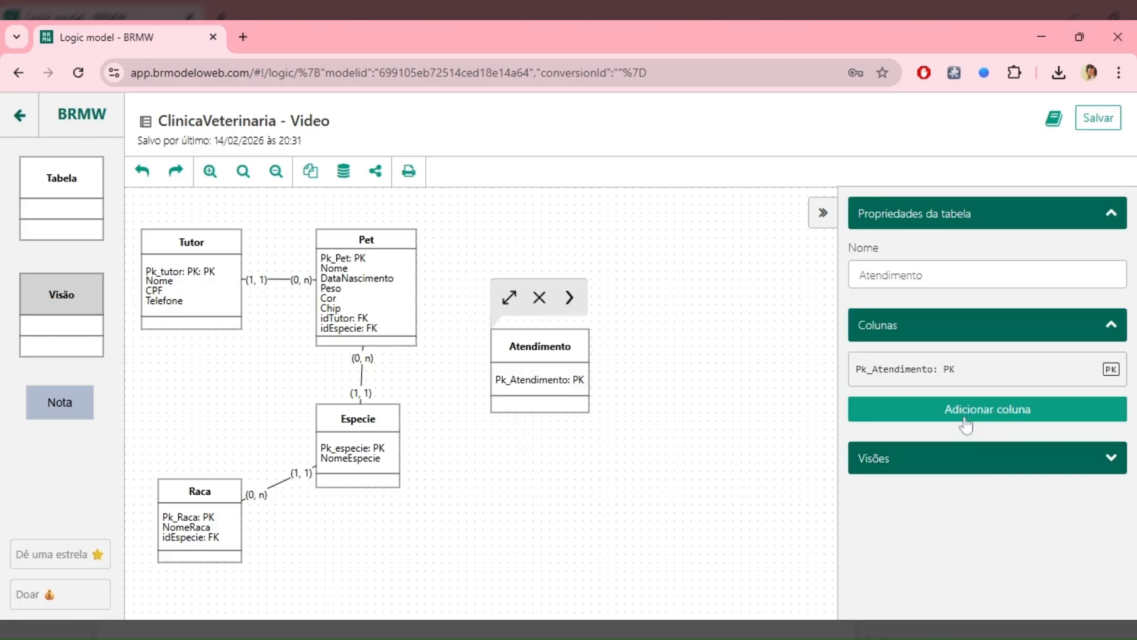
# Add a Data column of type DATE with the NOT NULL constraint to the Atendimento table.
pyautogui.click(966, 417)
pyautogui.click(939, 442)
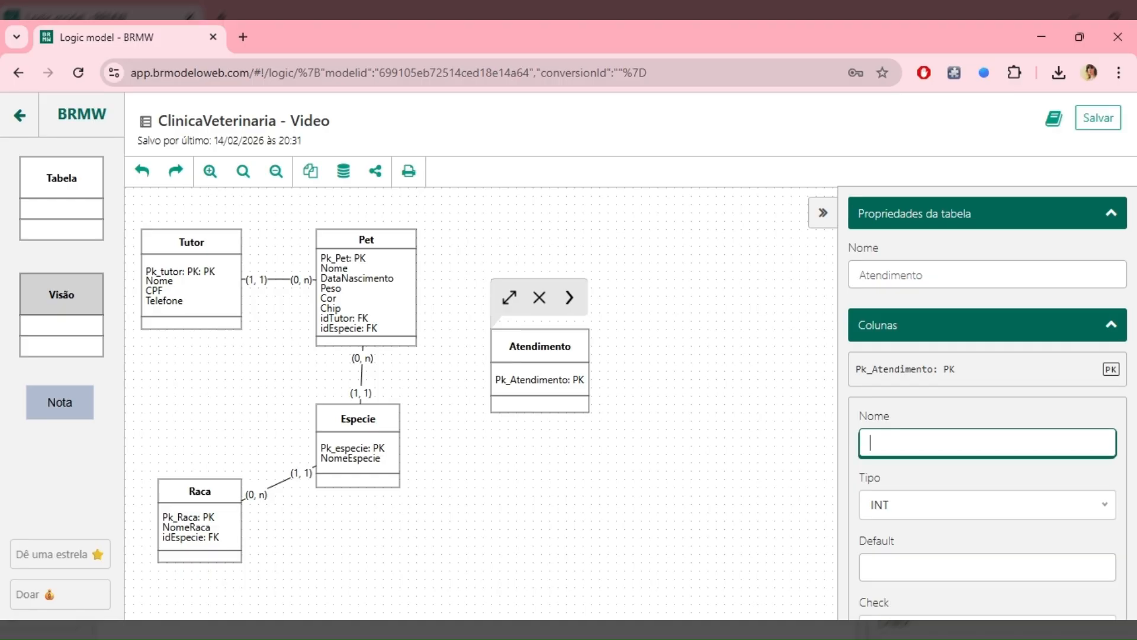
pyautogui.write('Data')
pyautogui.click(892, 506)
pyautogui.click(898, 535)
pyautogui.scroll(-4, 948, 480)
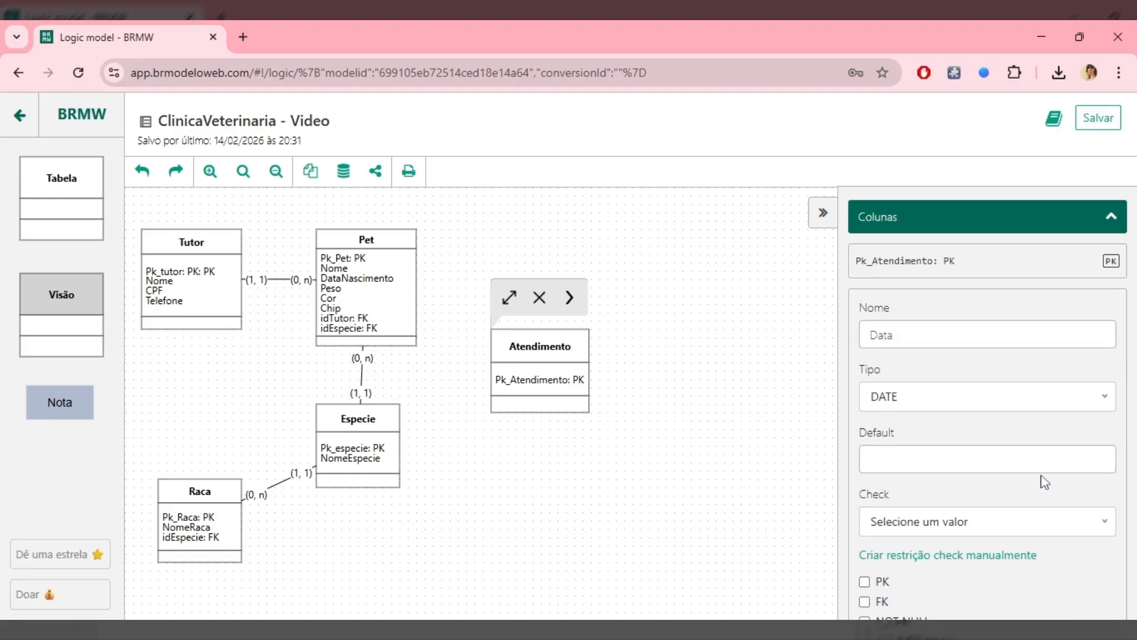
pyautogui.scroll(-2, 930, 483)
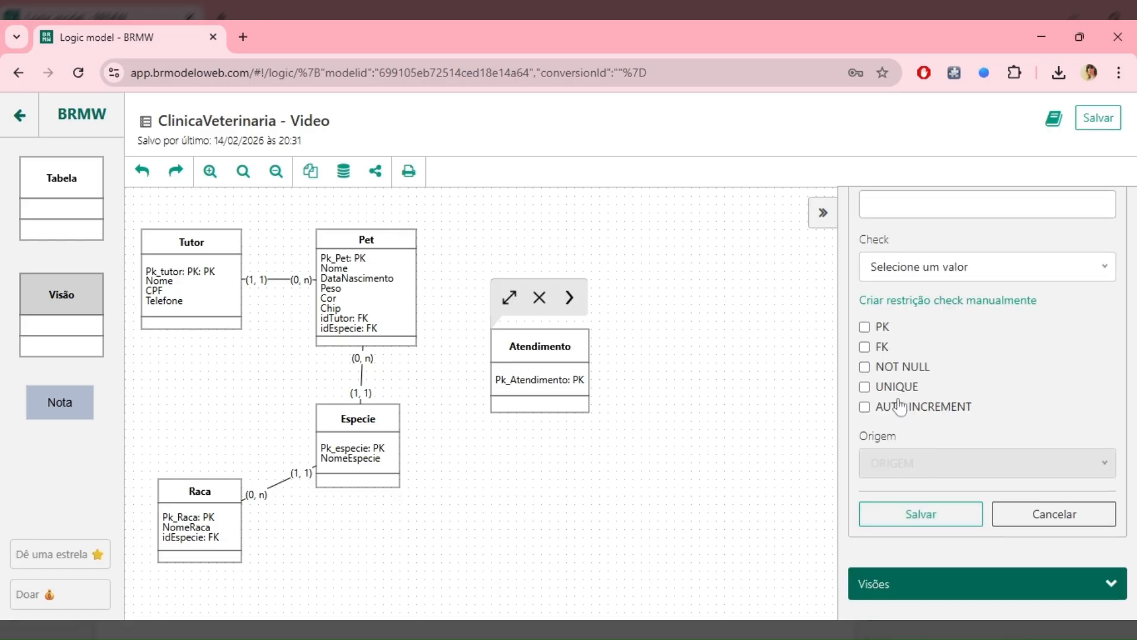
pyautogui.click(865, 367)
pyautogui.scroll(3, 971, 438)
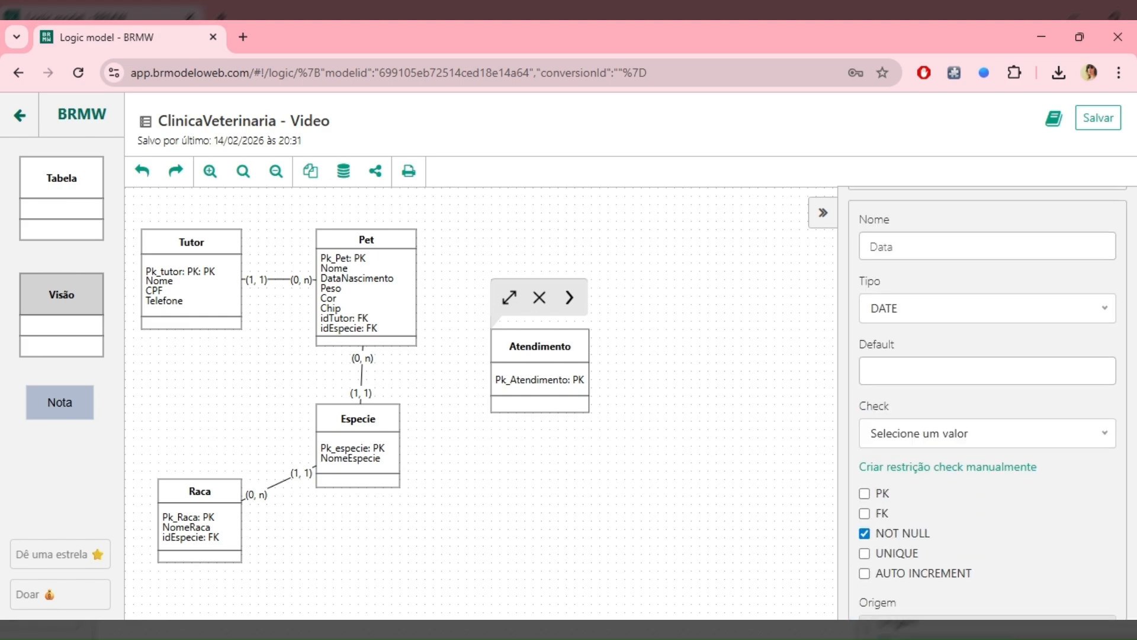
pyautogui.click(940, 370)
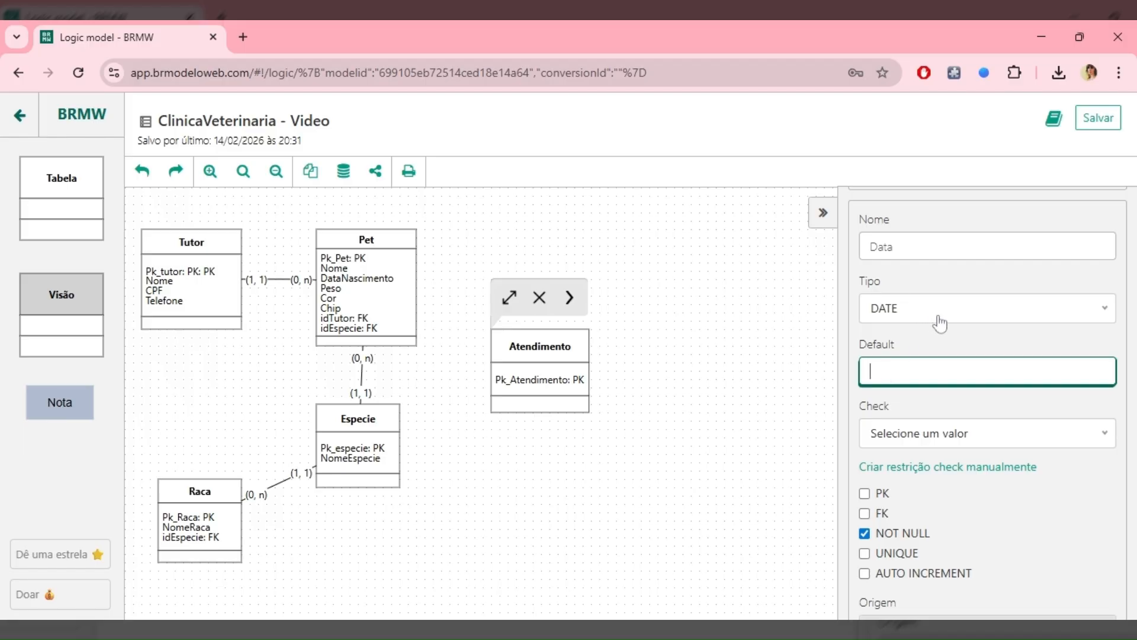
pyautogui.scroll(-3, 1011, 447)
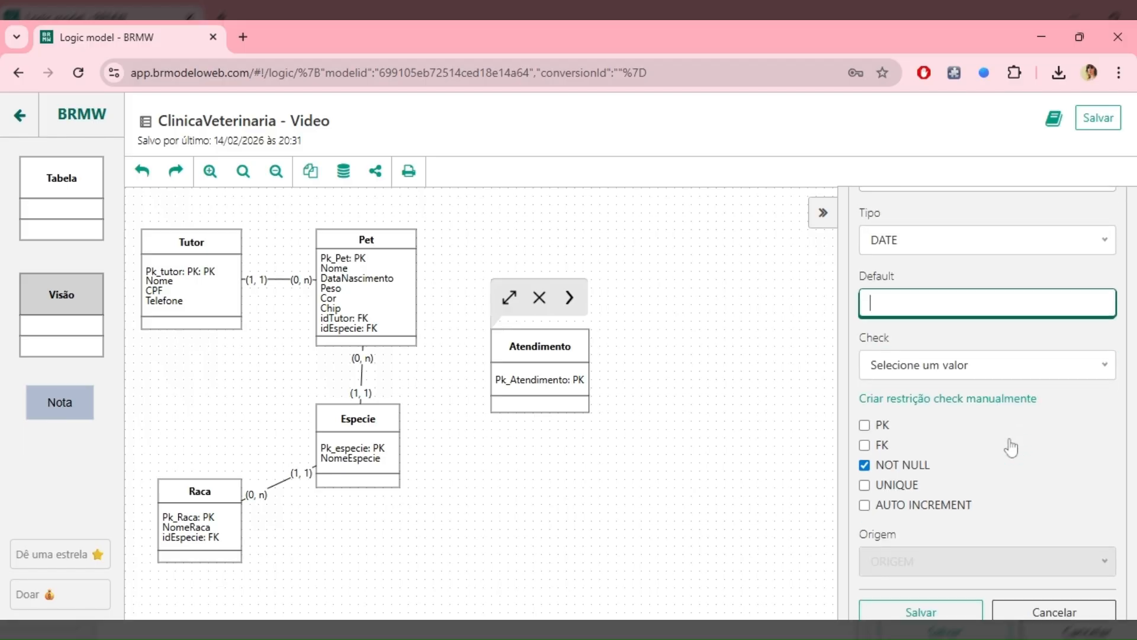
pyautogui.click(924, 517)
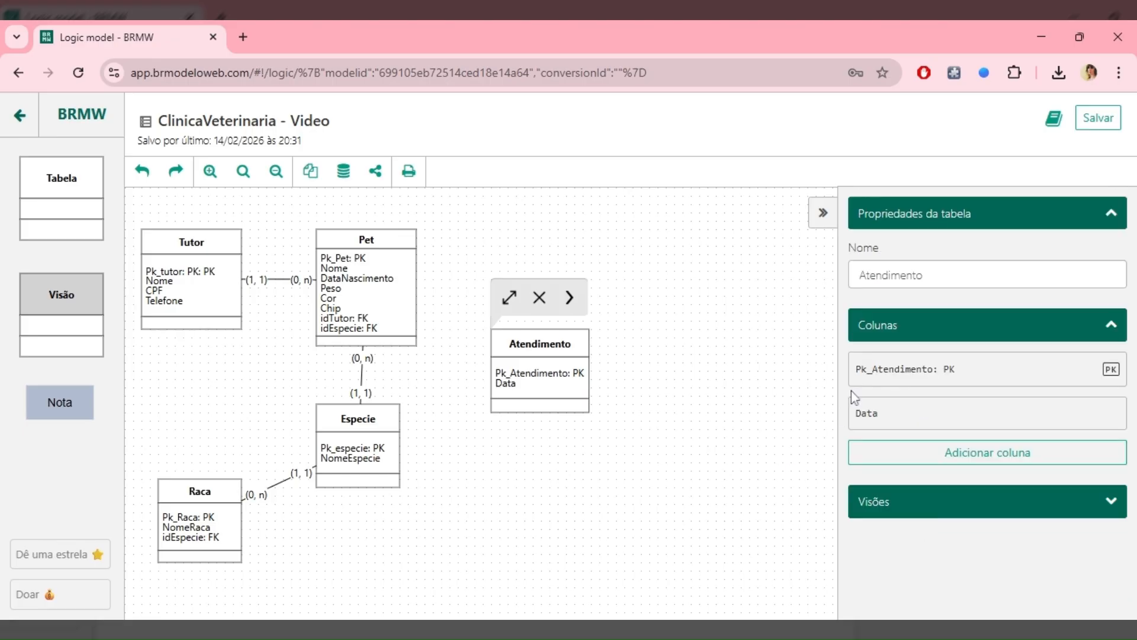
# Add an Hora column of type TIME with the NOT NULL constraint to the Atendimento table.
pyautogui.click(937, 451)
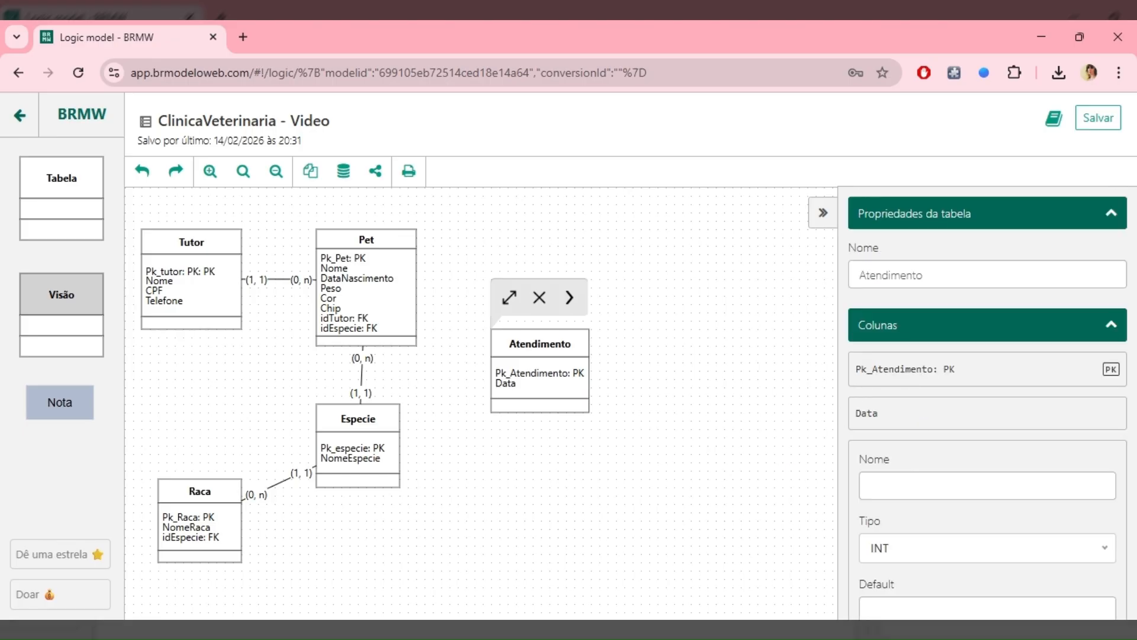
pyautogui.click(988, 486)
pyautogui.write('Hora')
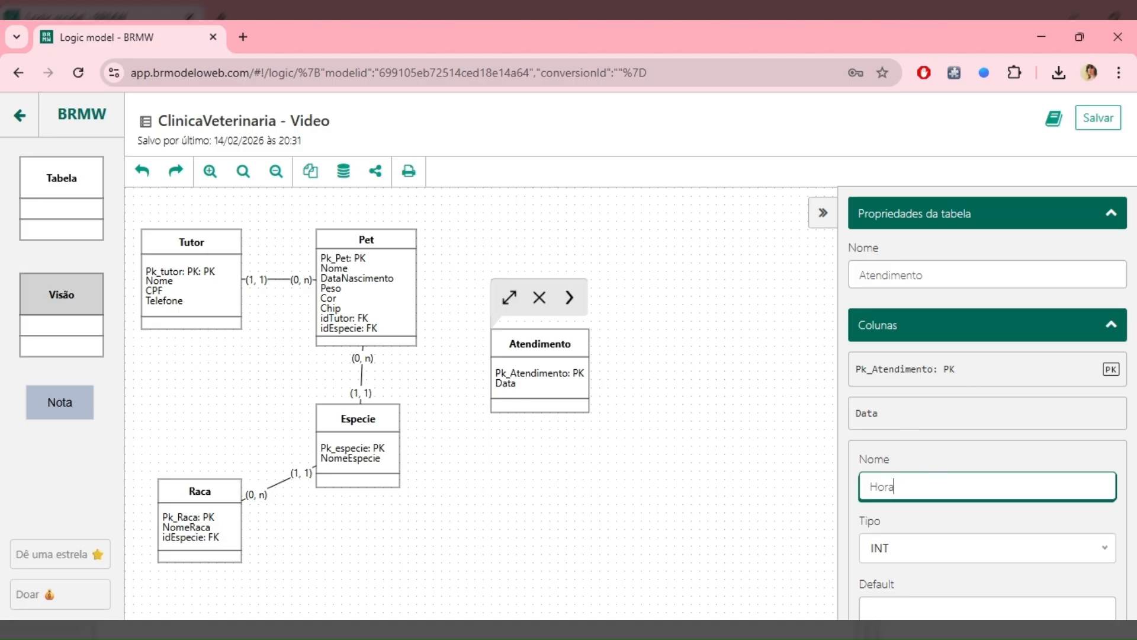
pyautogui.scroll(-2, 1009, 440)
pyautogui.scroll(-1, 1009, 440)
pyautogui.click(977, 388)
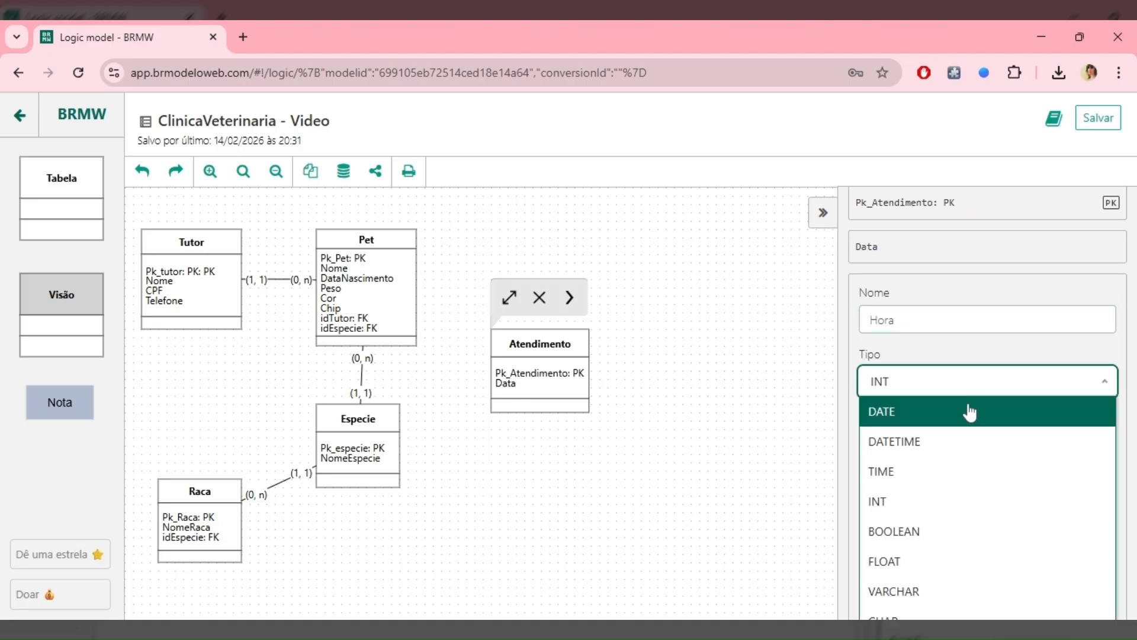
pyautogui.click(952, 471)
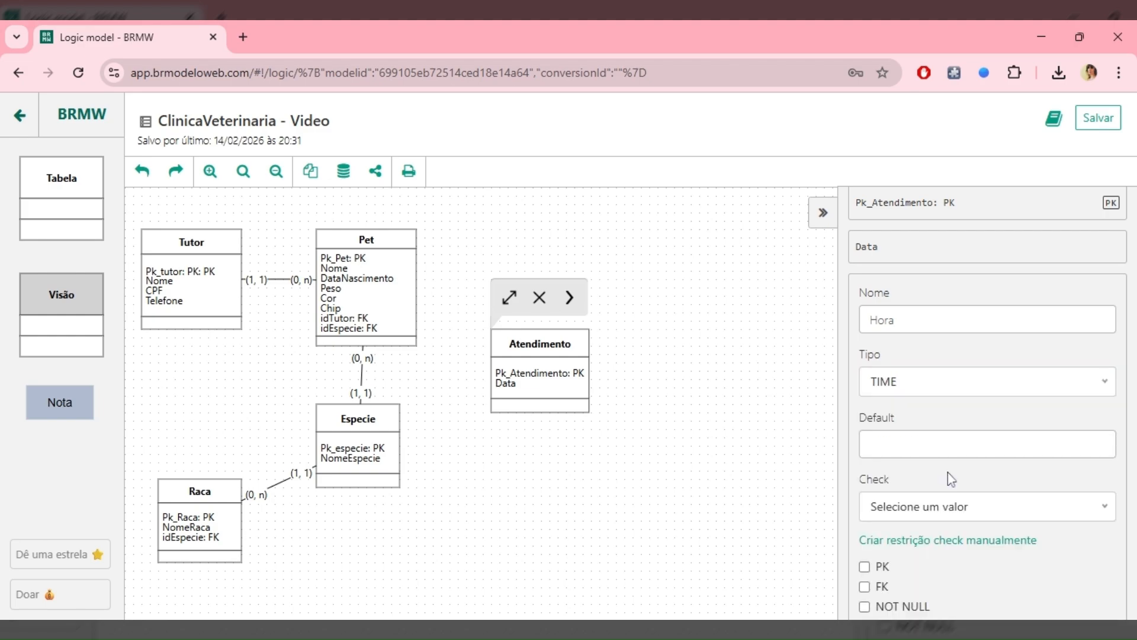
pyautogui.scroll(-3, 977, 504)
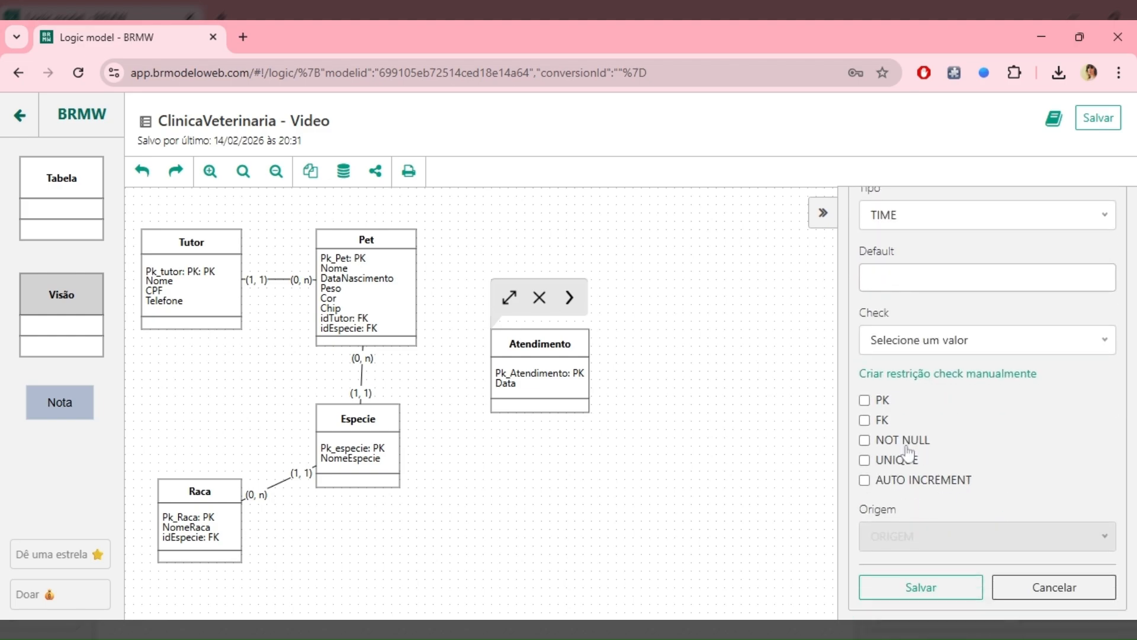
pyautogui.click(865, 440)
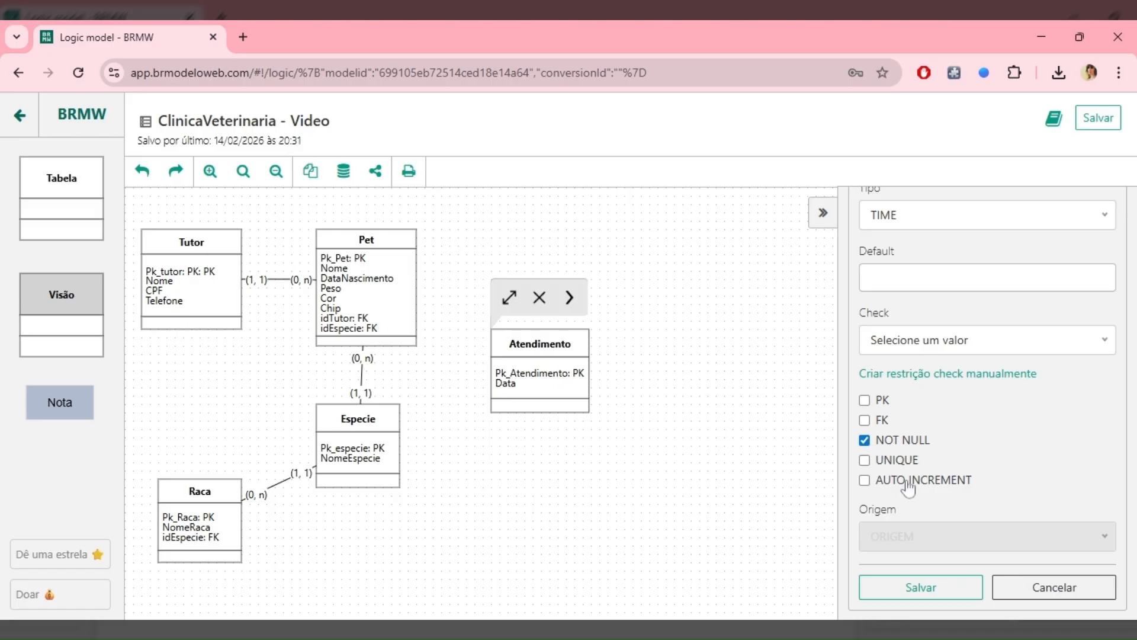
pyautogui.click(916, 587)
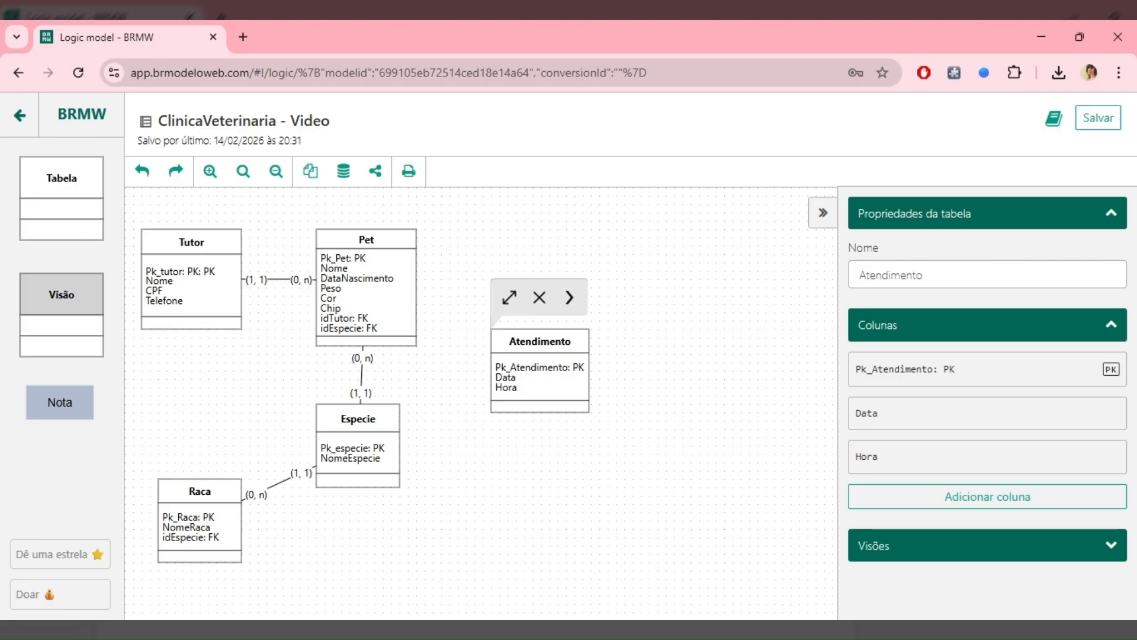
pyautogui.click(424, 491)
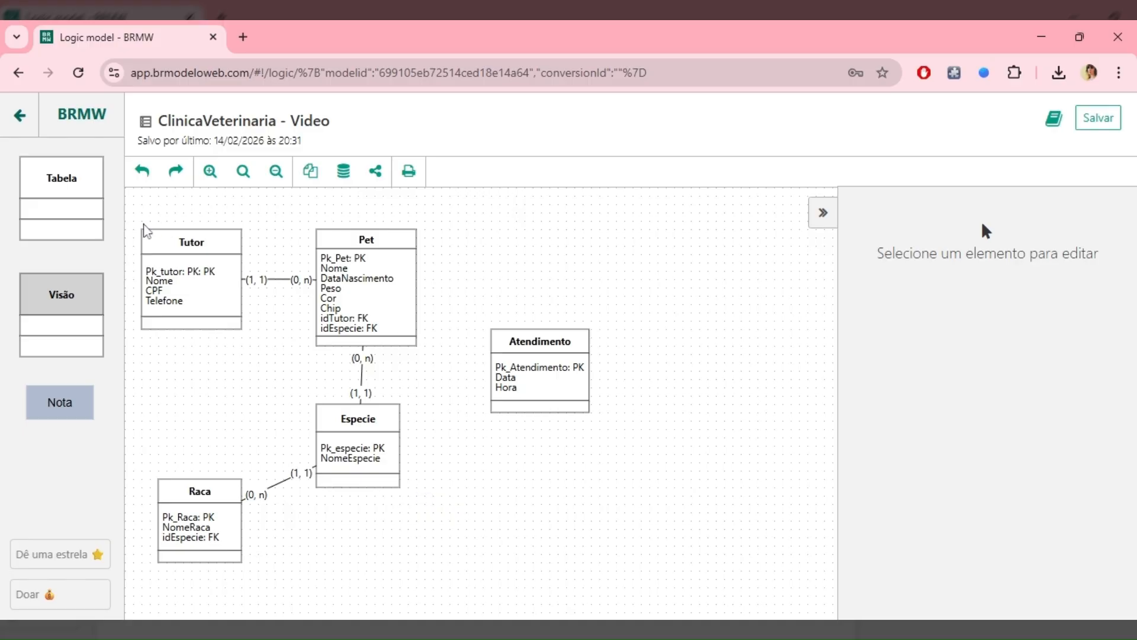
# Place a new table on the canvas above and to the right of Atendimento and name it Veterinário.
pyautogui.moveTo(83, 193); pyautogui.dragTo(702, 285)
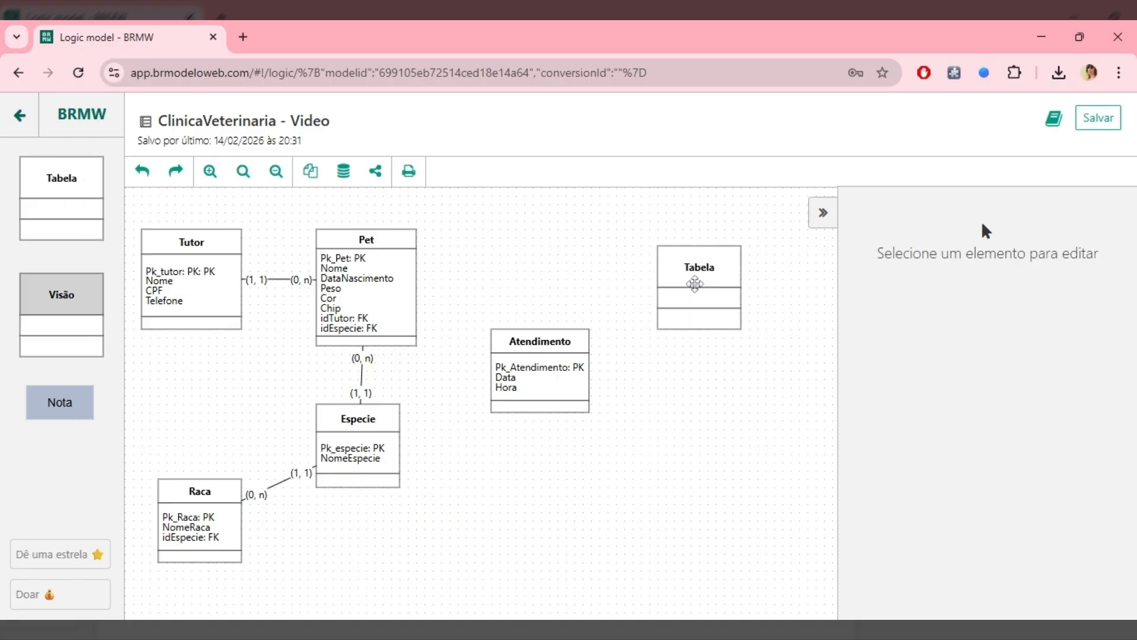
pyautogui.click(702, 284)
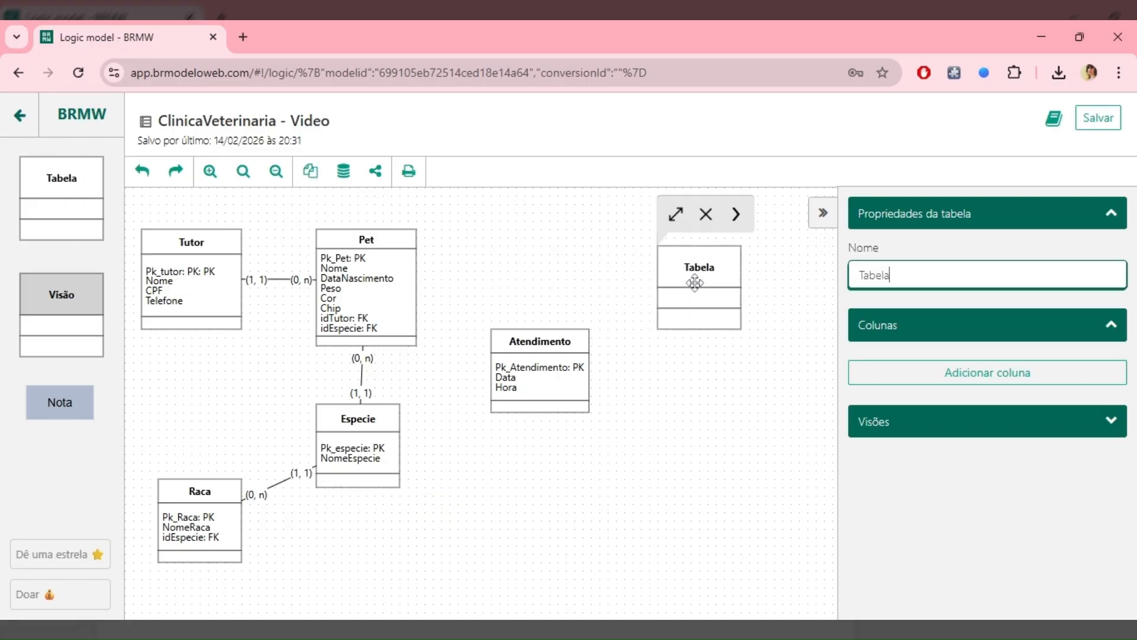
pyautogui.doubleClick(869, 275)
pyautogui.write('Veterinário')
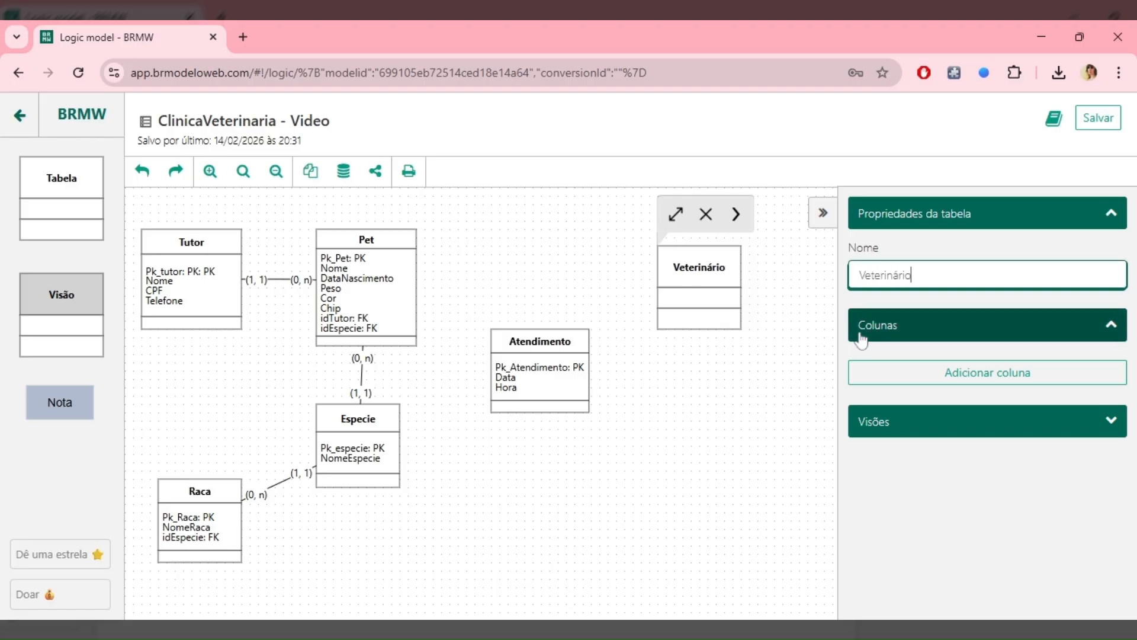
pyautogui.click(813, 353)
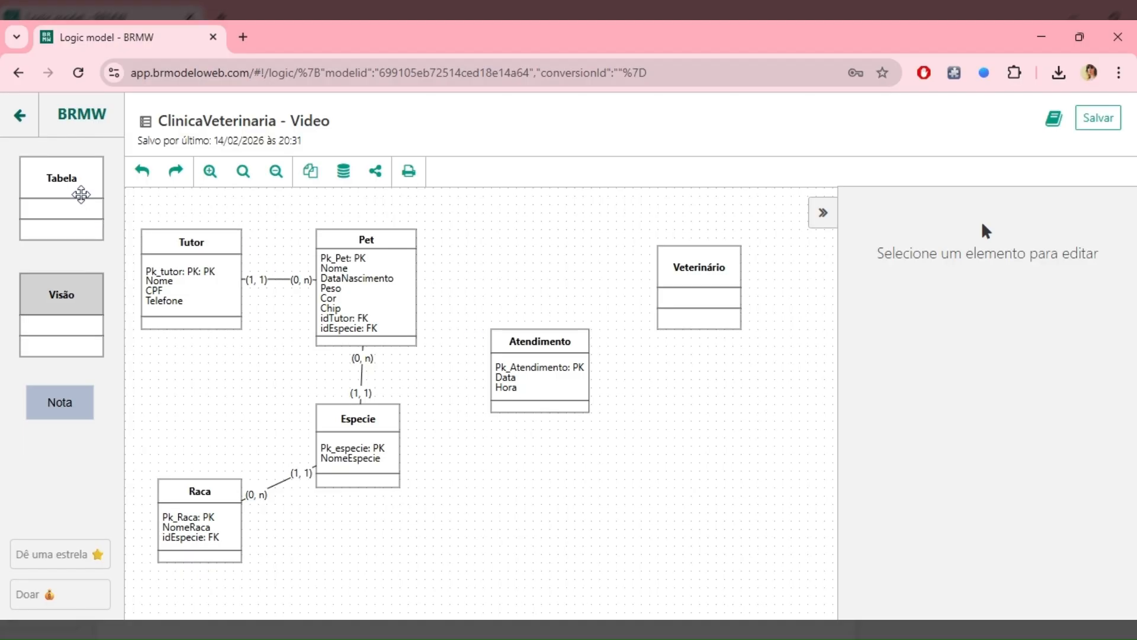
# Place a new table named Especialidade below the Veterinário table and align it vertically with that table.
pyautogui.moveTo(79, 190); pyautogui.dragTo(691, 471)
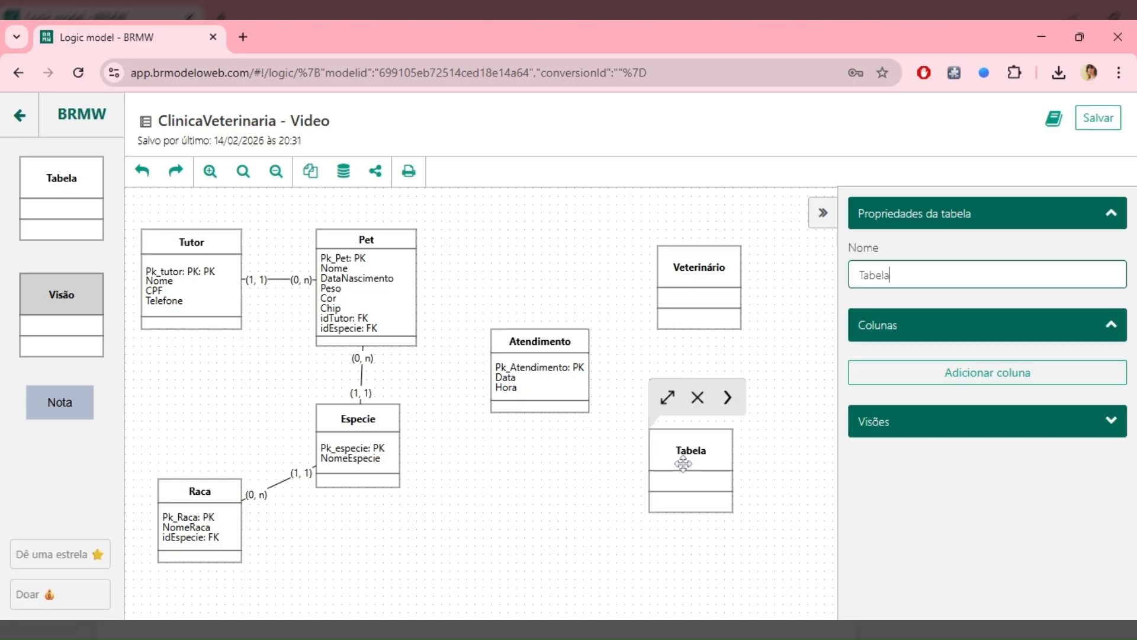
pyautogui.doubleClick(875, 275)
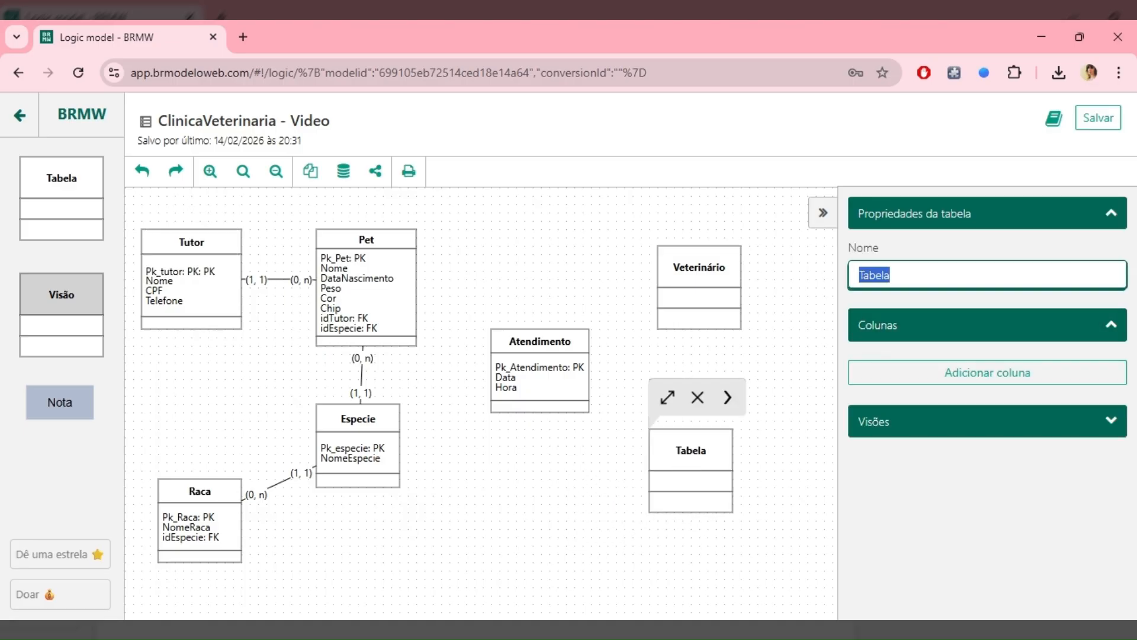
pyautogui.write('Especialidade')
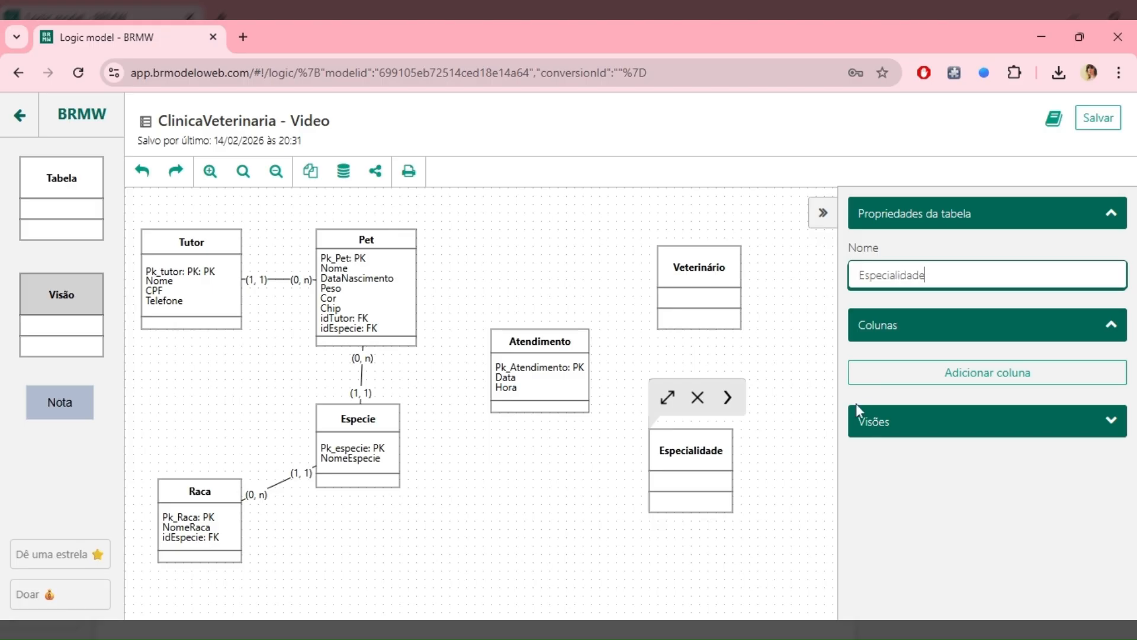
pyautogui.click(788, 456)
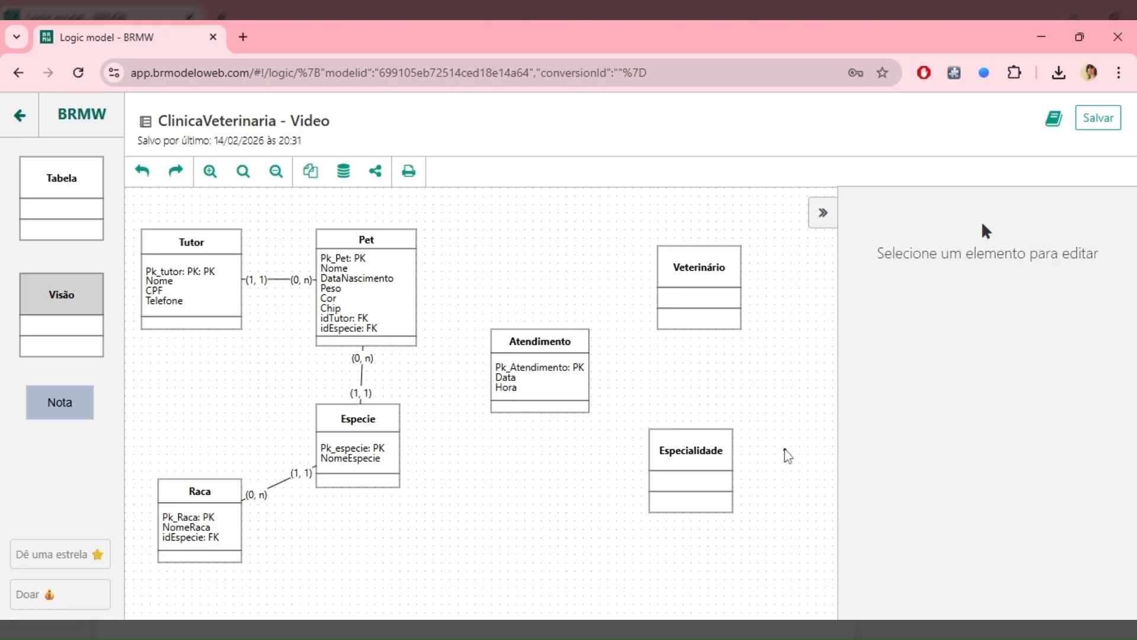
pyautogui.moveTo(719, 438)
pyautogui.mouseDown()
pyautogui.moveTo(734, 439)
pyautogui.moveTo(701, 444)
pyautogui.mouseUp()
pyautogui.click(734, 438)
pyautogui.click(744, 363)
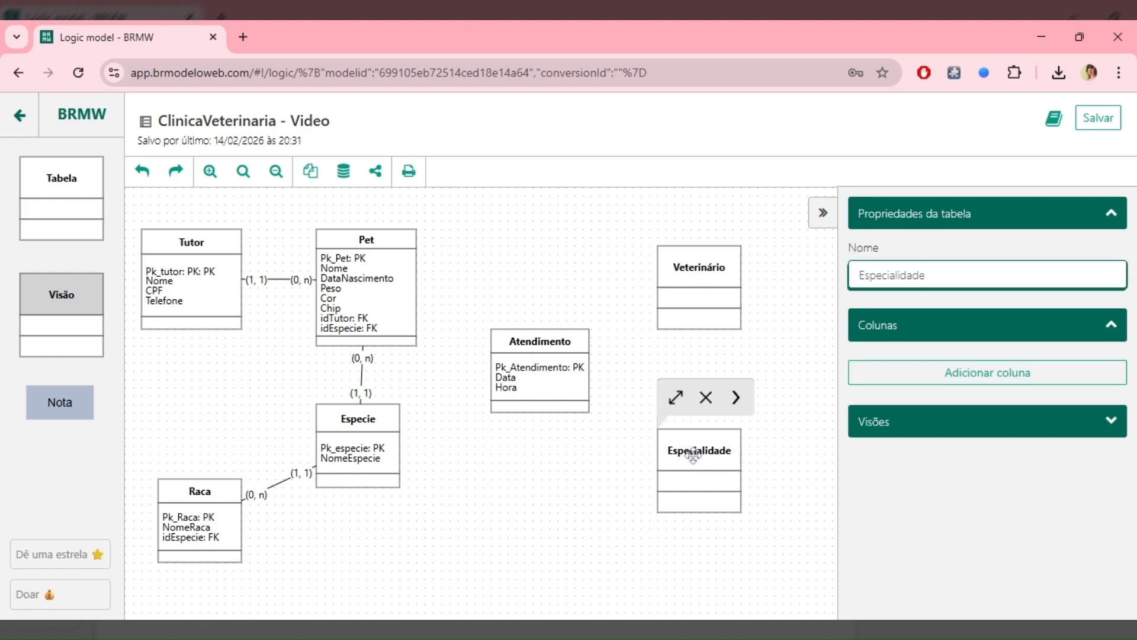
# Add a Pk_Especialidade column of type INT to the Especialidade table as an auto-increment primary key.
pyautogui.click(952, 379)
pyautogui.click(953, 406)
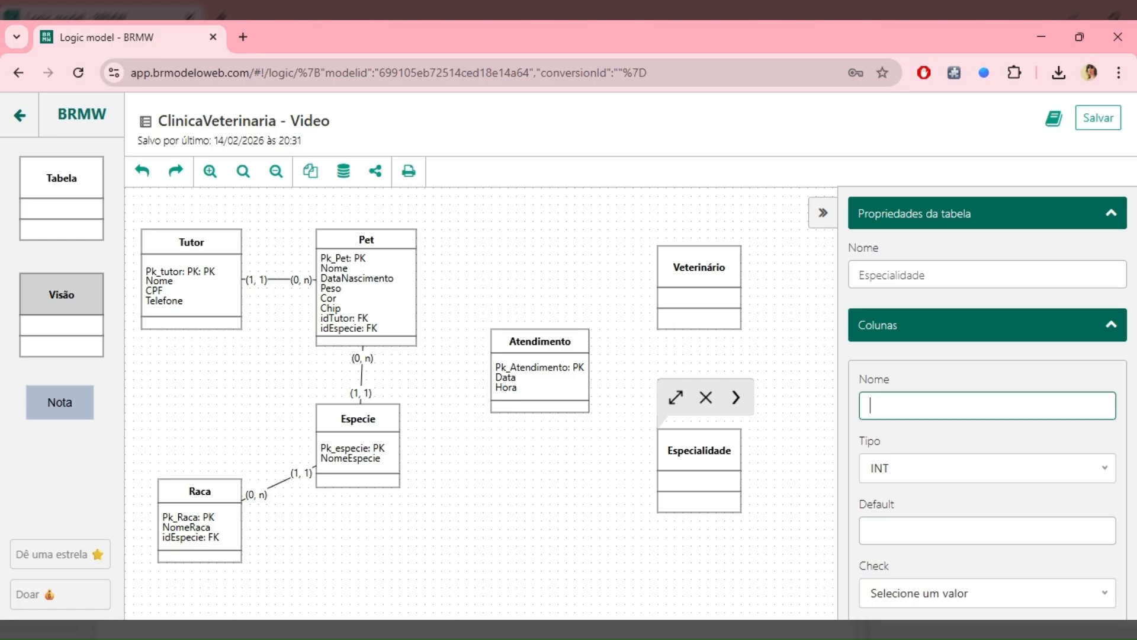
pyautogui.write('P')
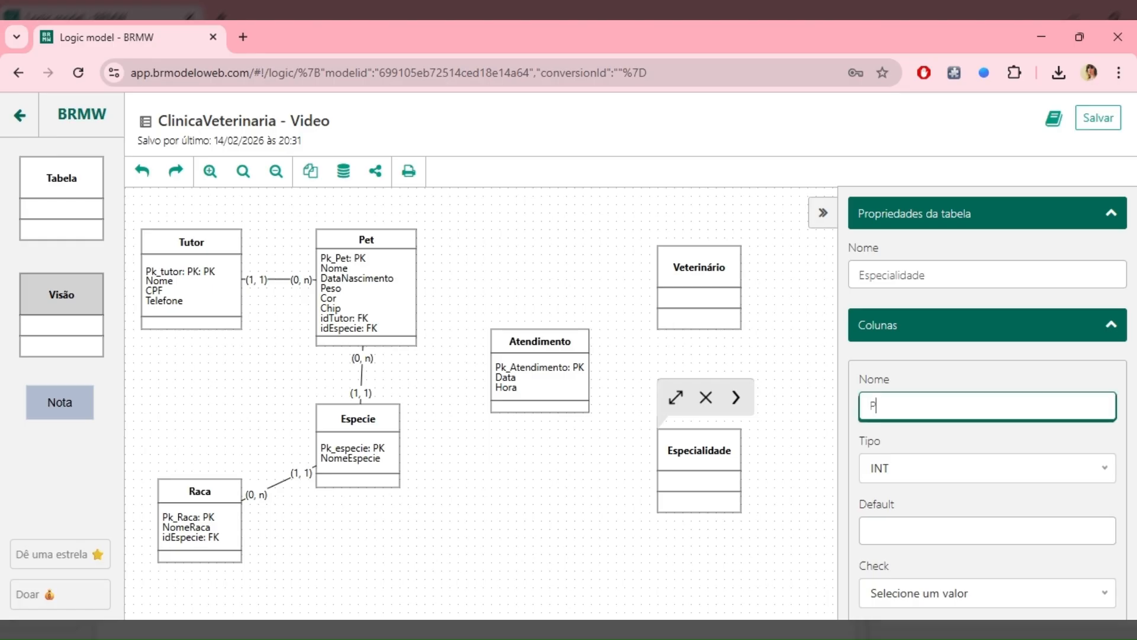
pyautogui.write('k_Especialidade')
pyautogui.scroll(-4, 865, 415)
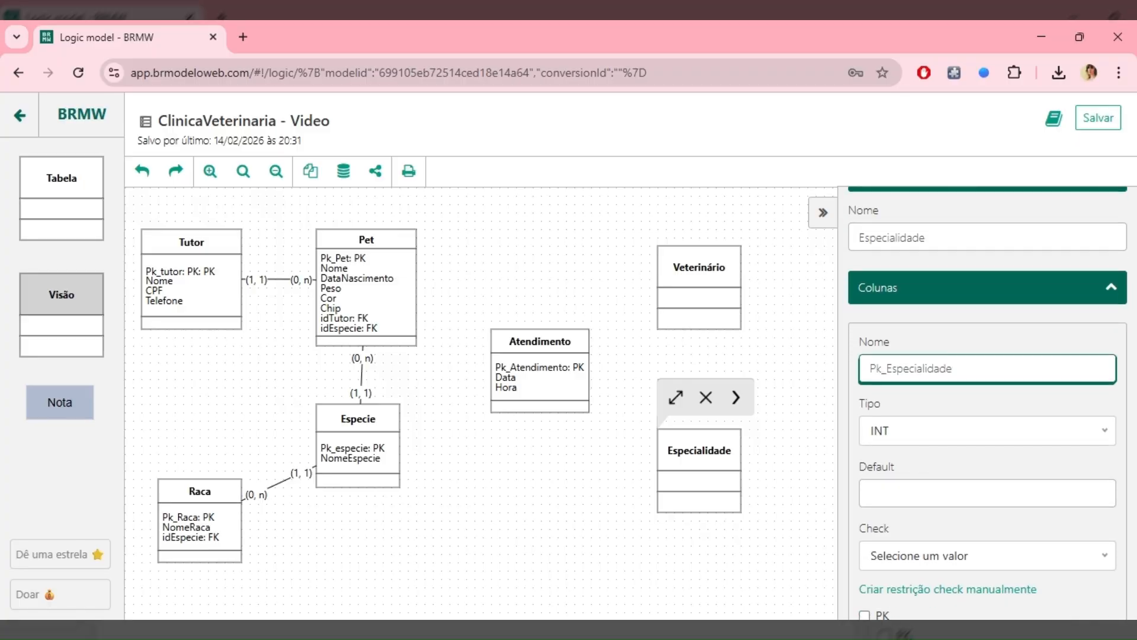
pyautogui.click(864, 405)
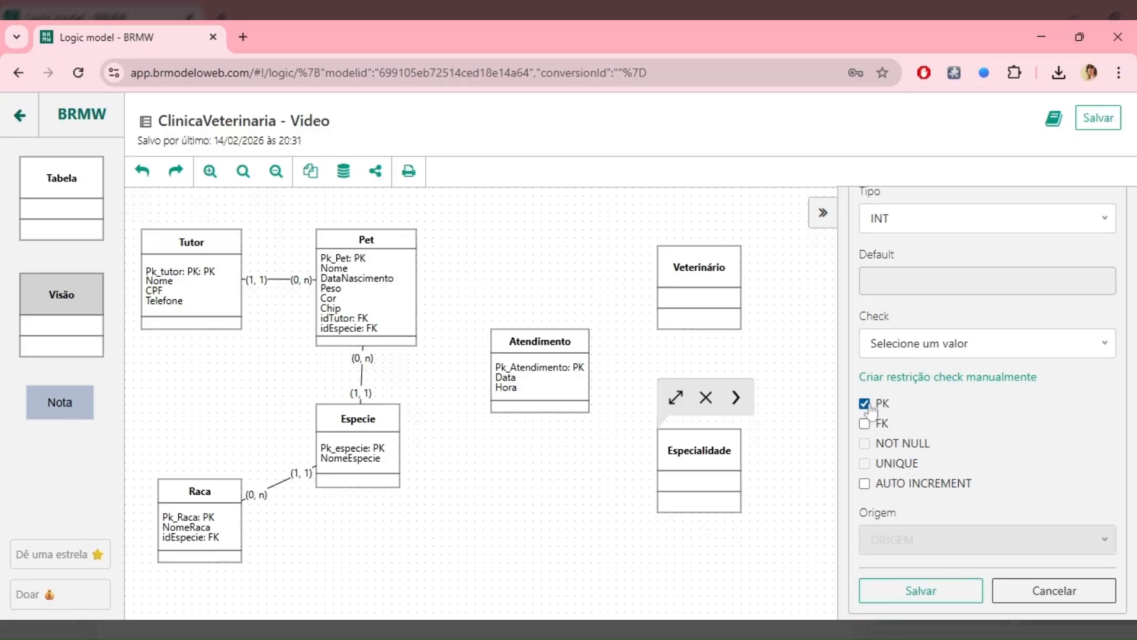
pyautogui.click(864, 484)
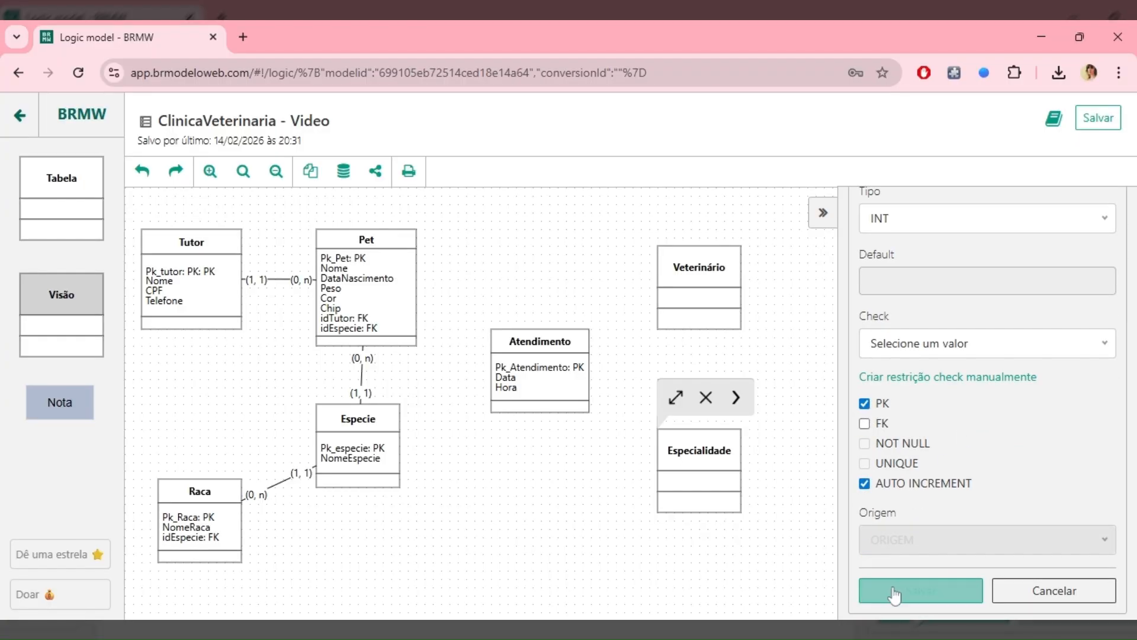
pyautogui.click(915, 591)
# Add a NomeEspecialidade column of type VARCHAR to the Especialidade table.
pyautogui.click(927, 408)
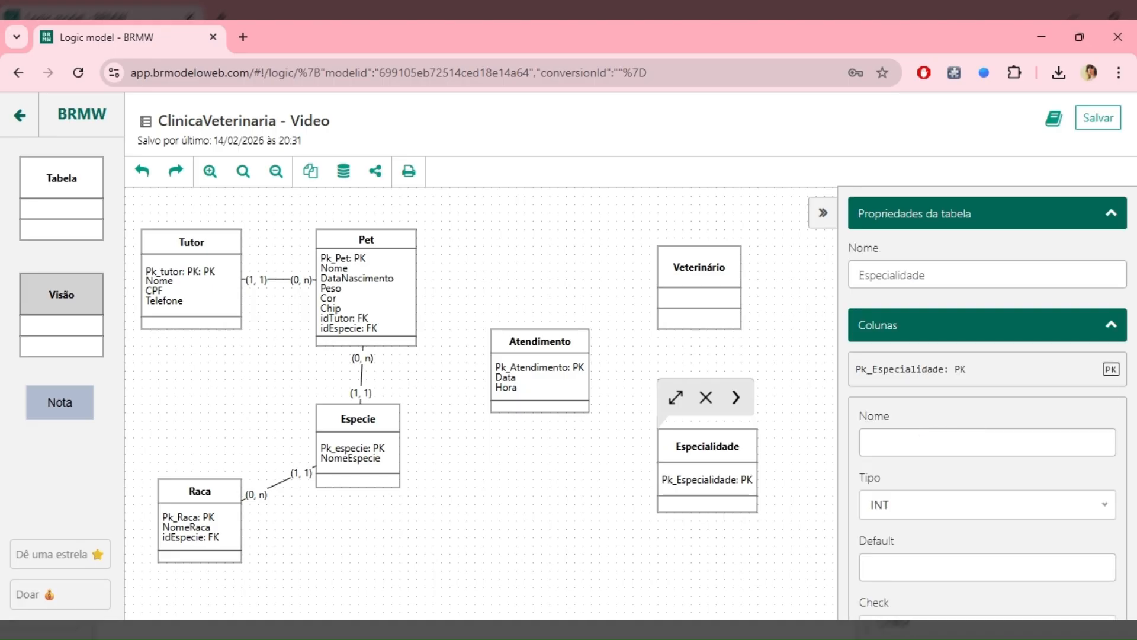
pyautogui.click(930, 444)
pyautogui.write('Nome')
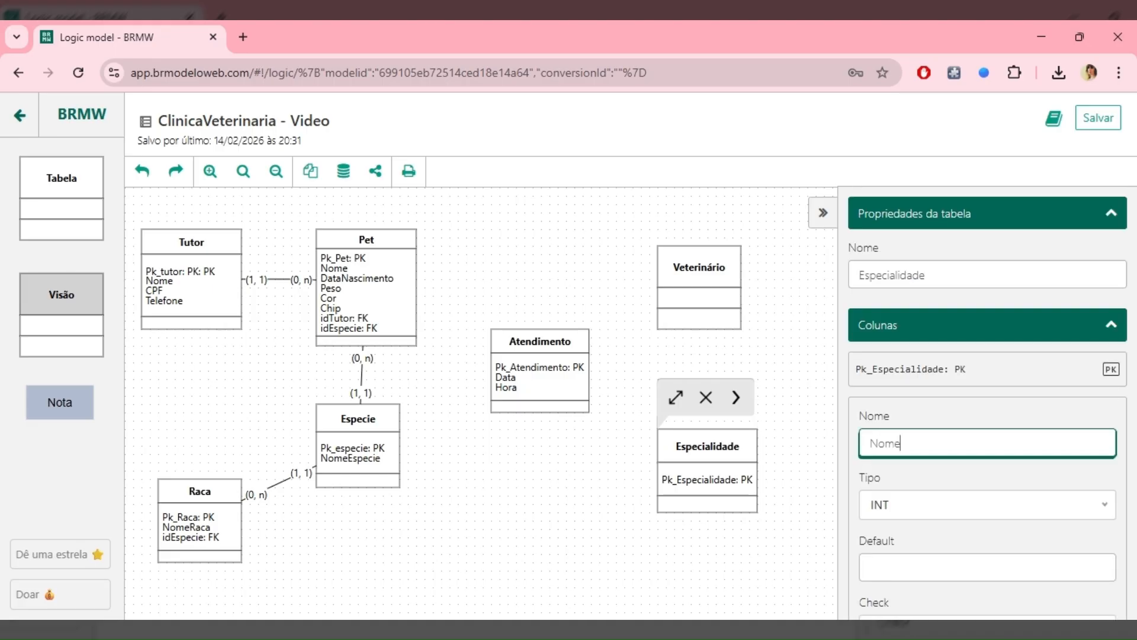
pyautogui.write('Especialidade')
pyautogui.click(921, 514)
pyautogui.scroll(-1, 918, 518)
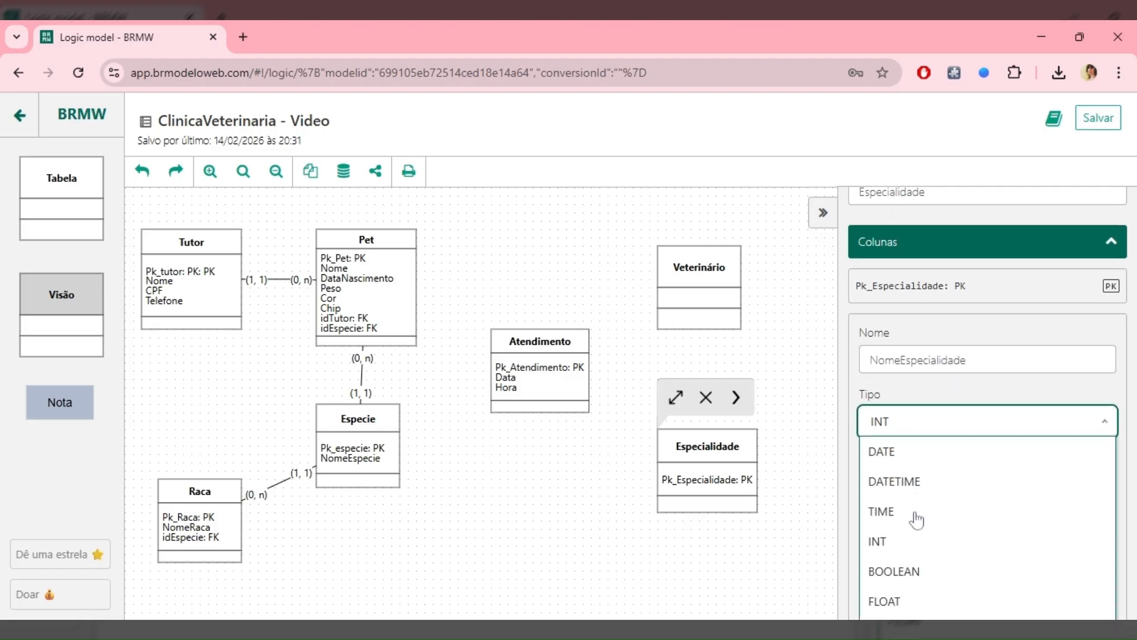
pyautogui.scroll(-2, 924, 563)
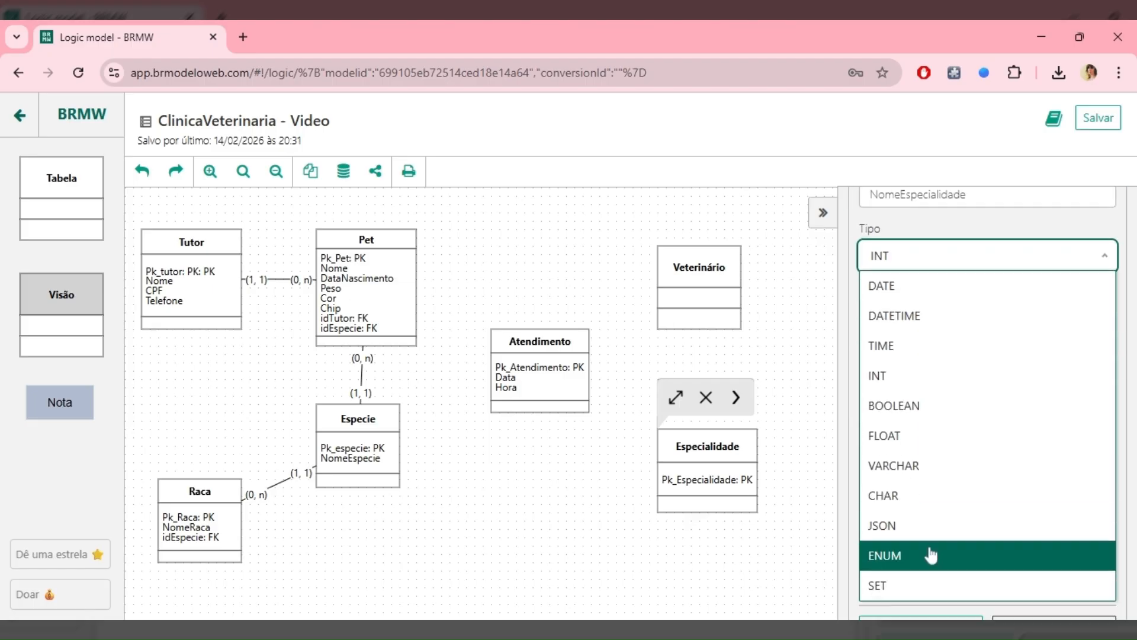
pyautogui.click(943, 466)
pyautogui.scroll(-3, 1019, 497)
pyautogui.click(946, 520)
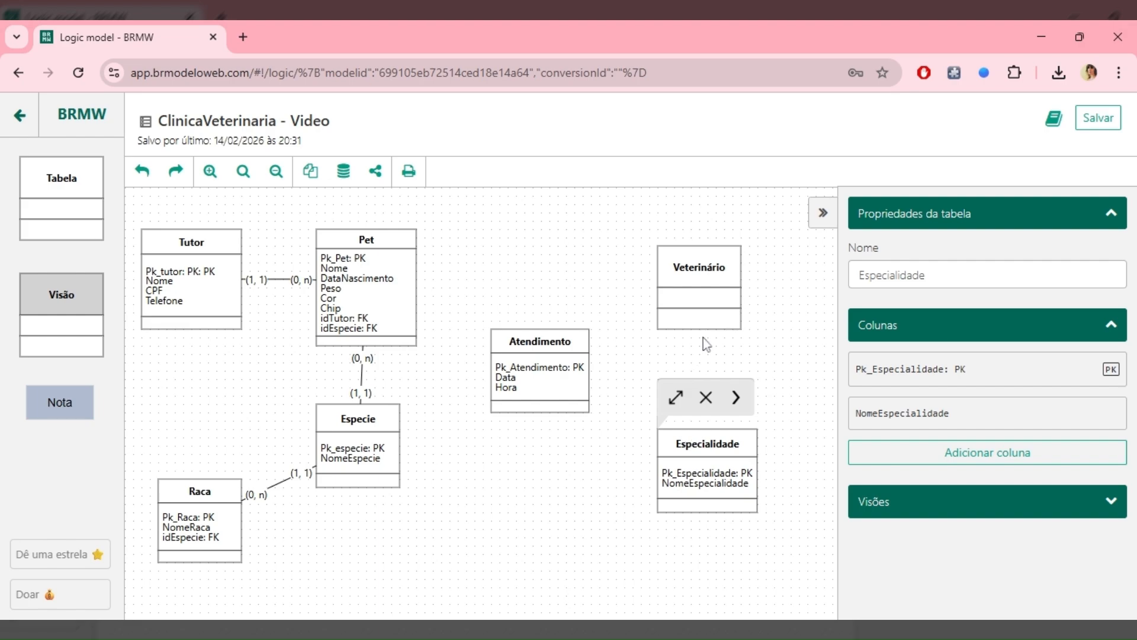
# Add a Pk_Veterinario column of type INT to the Veterinário table as an auto-increment primary key.
pyautogui.click(709, 290)
pyautogui.click(883, 375)
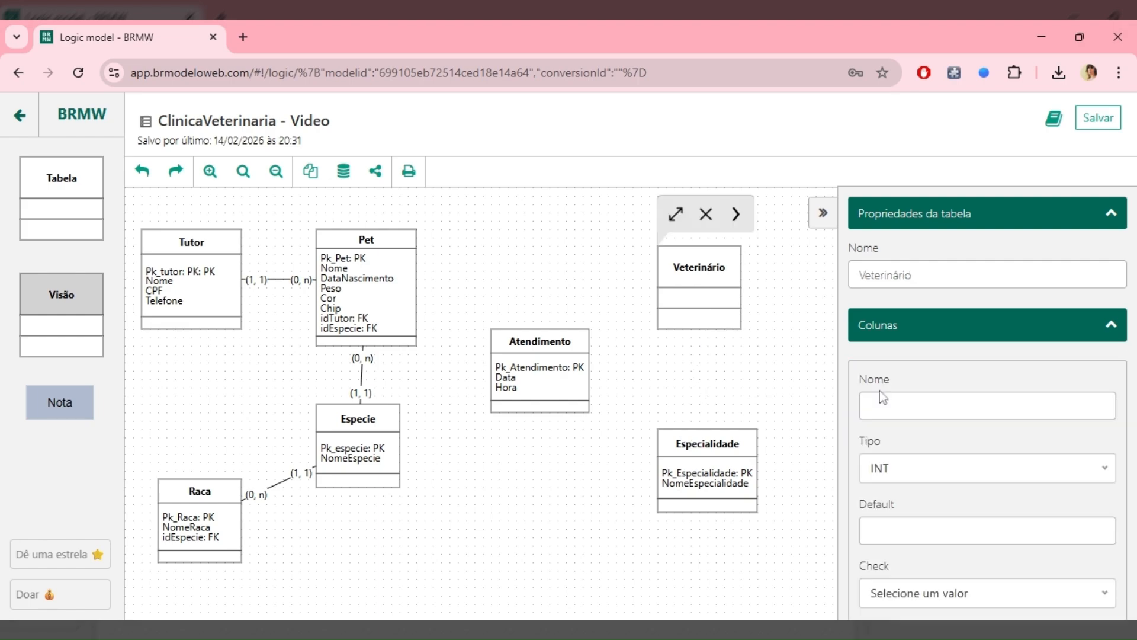
pyautogui.click(882, 403)
pyautogui.write('Pk')
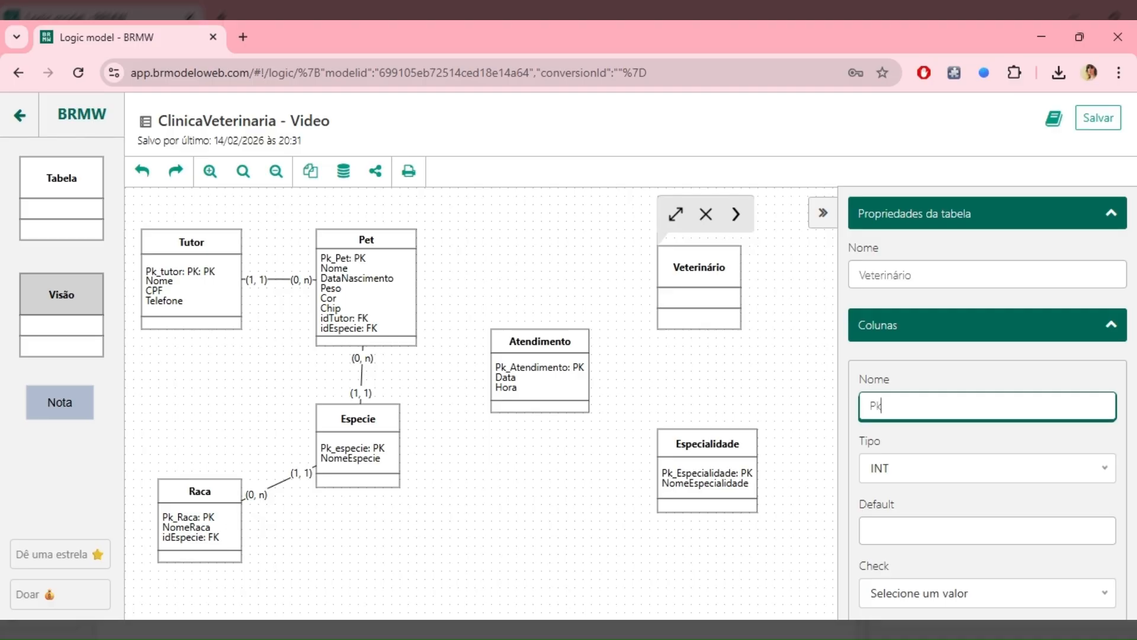
pyautogui.write('_Veterinario')
pyautogui.scroll(-1, 926, 498)
pyautogui.scroll(1, 964, 427)
pyautogui.scroll(-3, 968, 424)
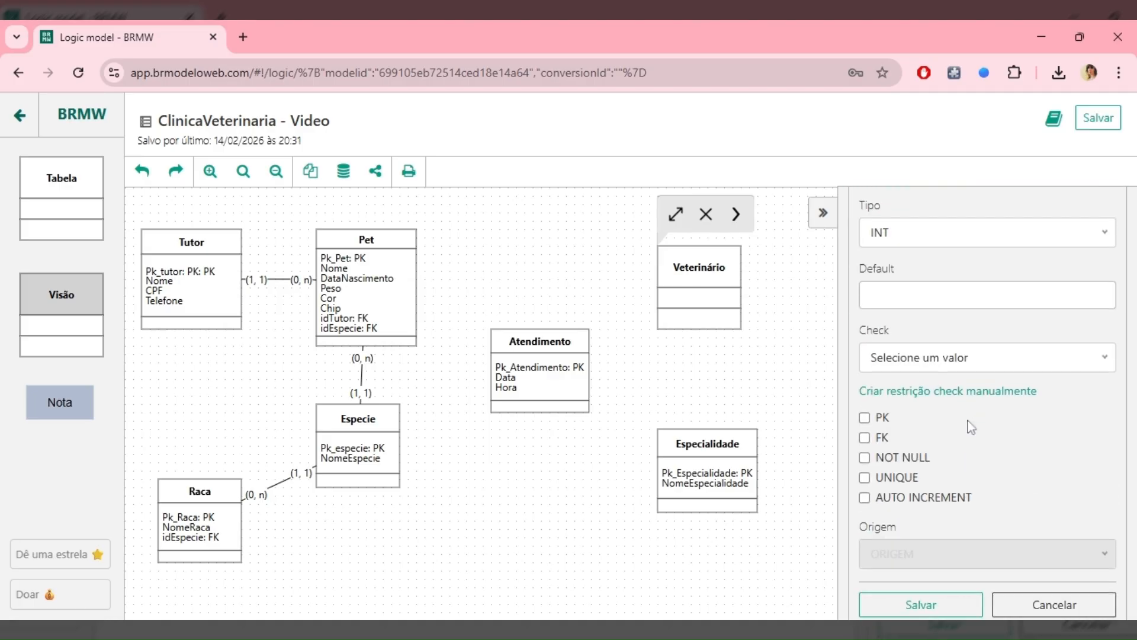
pyautogui.scroll(-1, 968, 421)
pyautogui.click(870, 404)
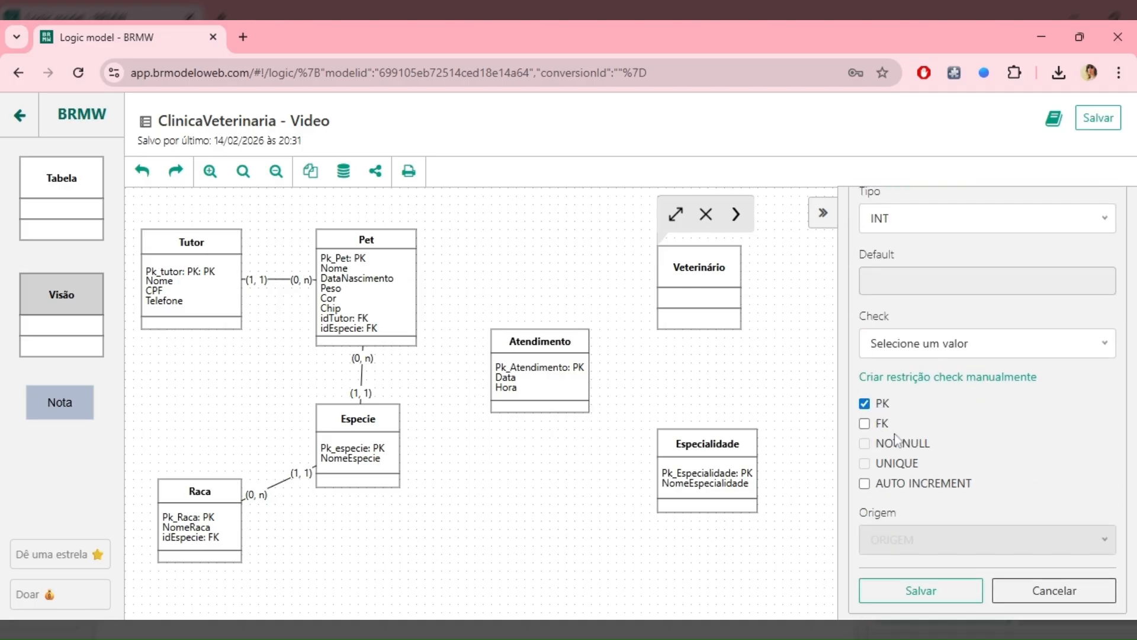
pyautogui.click(898, 486)
pyautogui.click(920, 590)
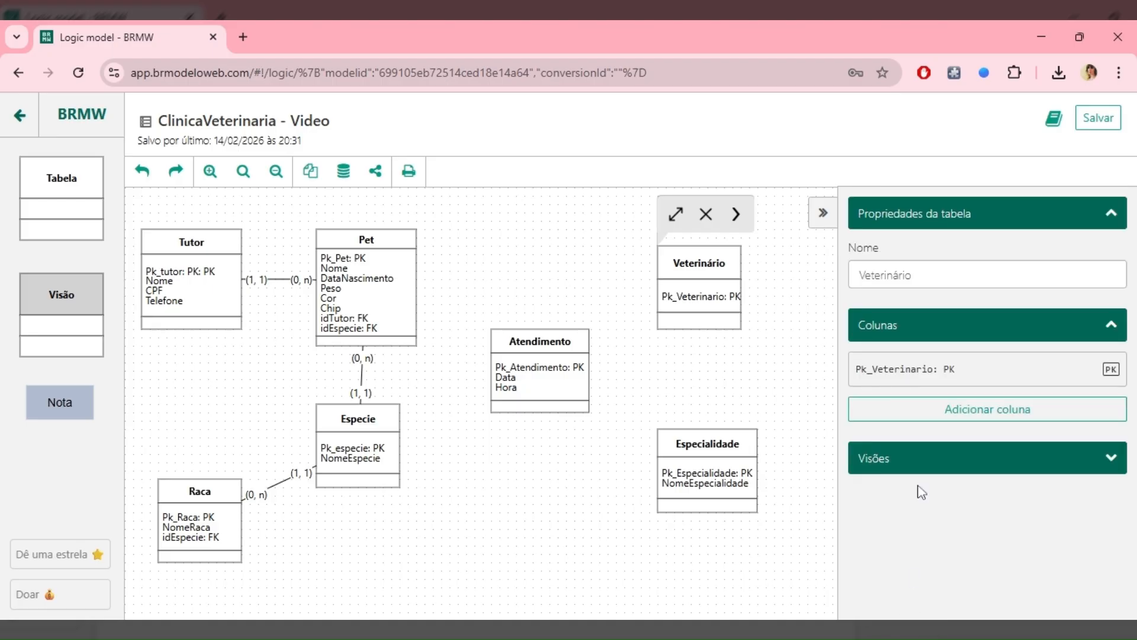
# Add a Nome column of type VARCHAR with the NOT NULL constraint to the Veterinário table.
pyautogui.click(933, 412)
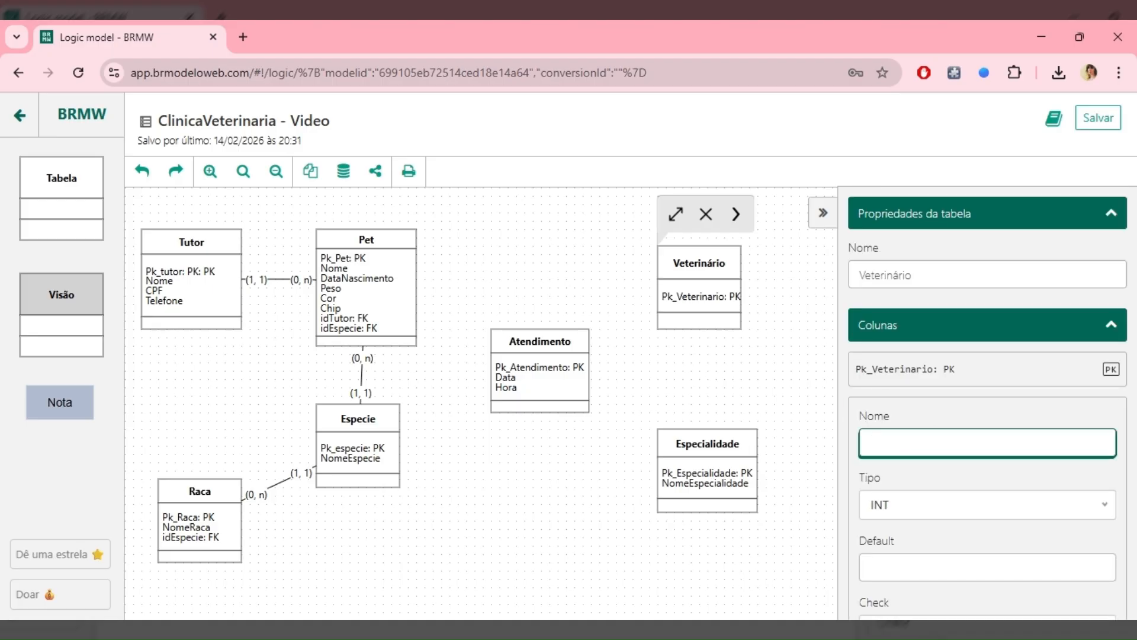
pyautogui.write('Nome')
pyautogui.scroll(-1, 988, 444)
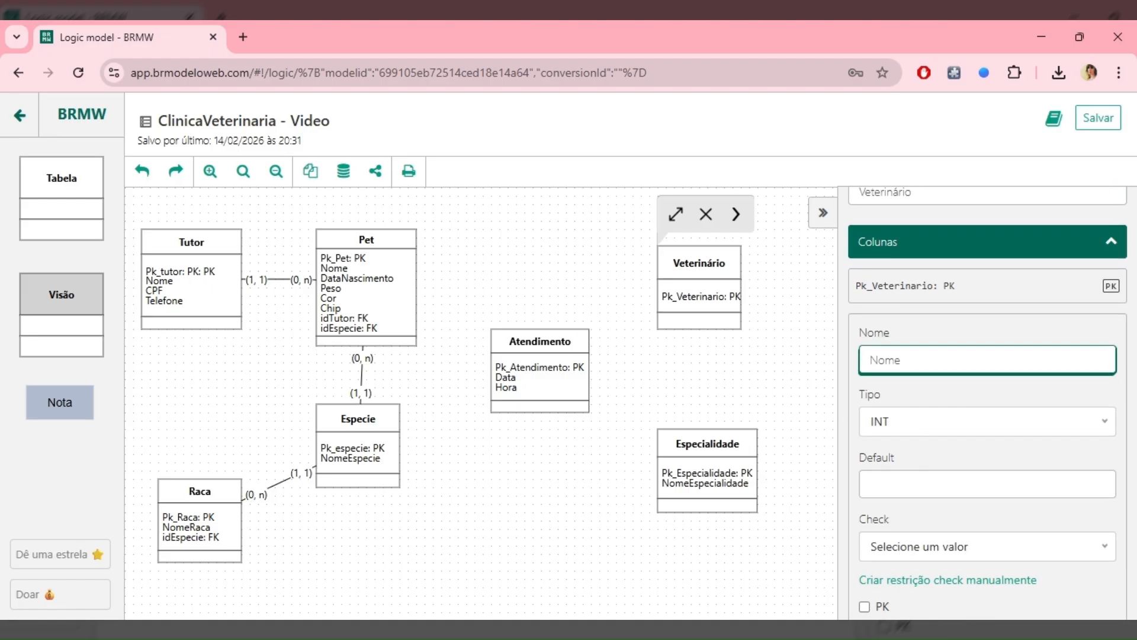
pyautogui.click(925, 422)
pyautogui.scroll(-1, 924, 450)
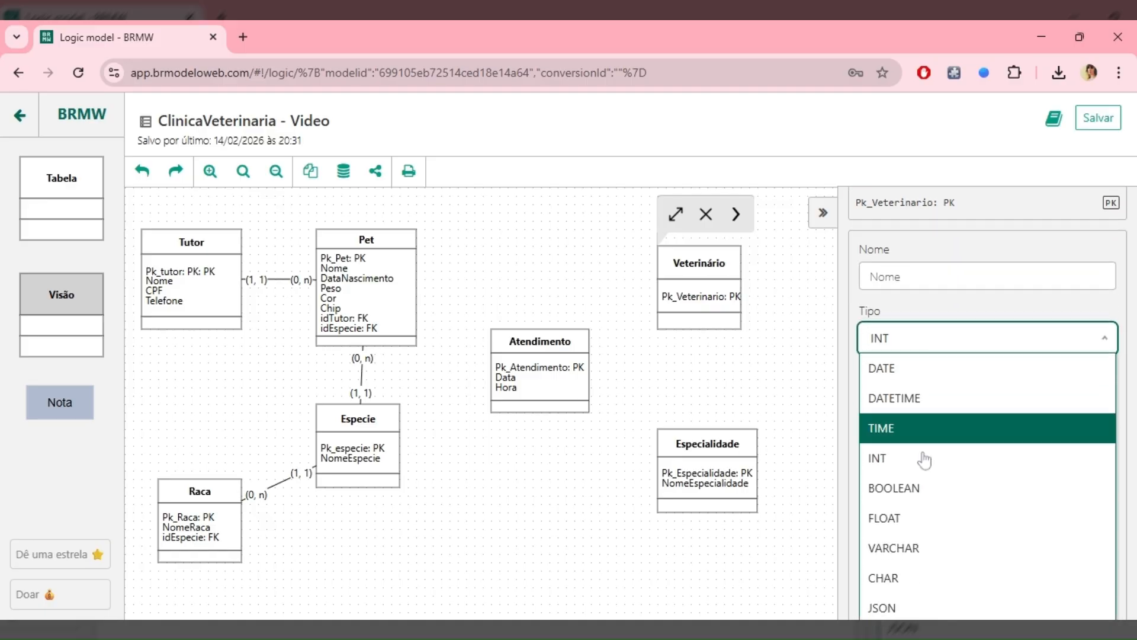
pyautogui.click(928, 546)
pyautogui.scroll(-2, 934, 506)
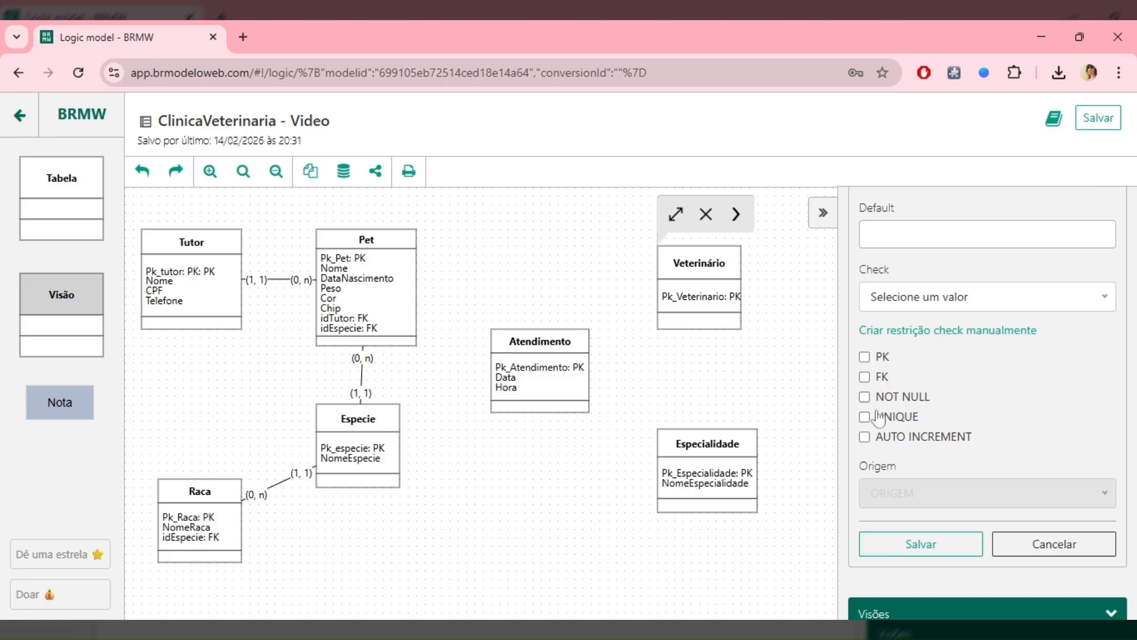
pyautogui.click(866, 397)
pyautogui.click(912, 544)
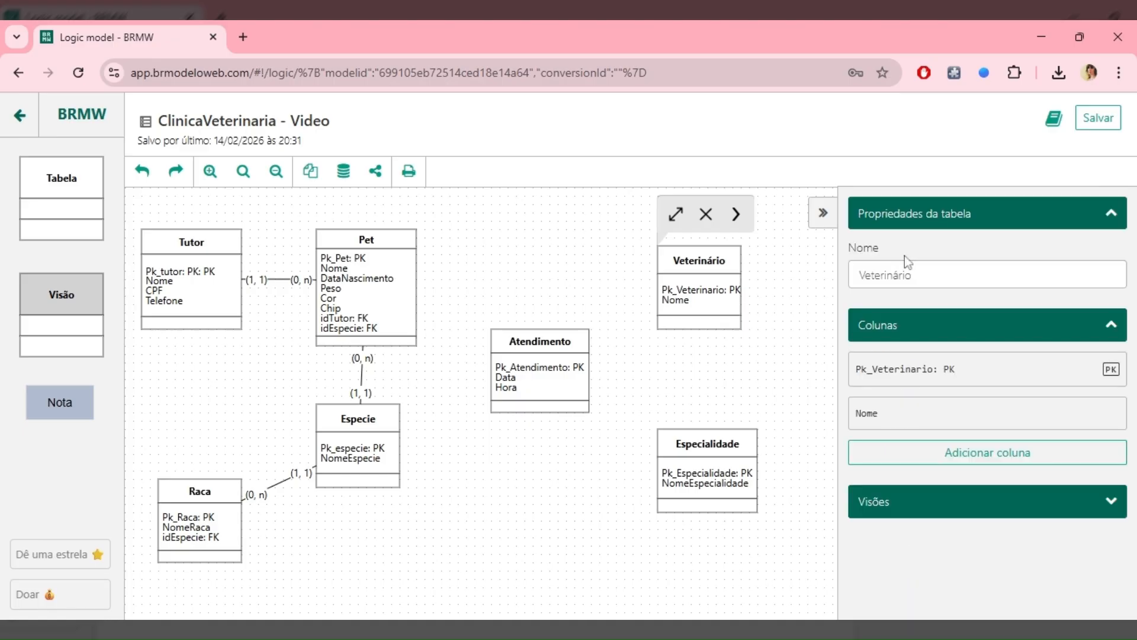
# Add a CPF column of type CHAR with the NOT NULL and UNIQUE constraints to the Veterinário table.
pyautogui.click(911, 458)
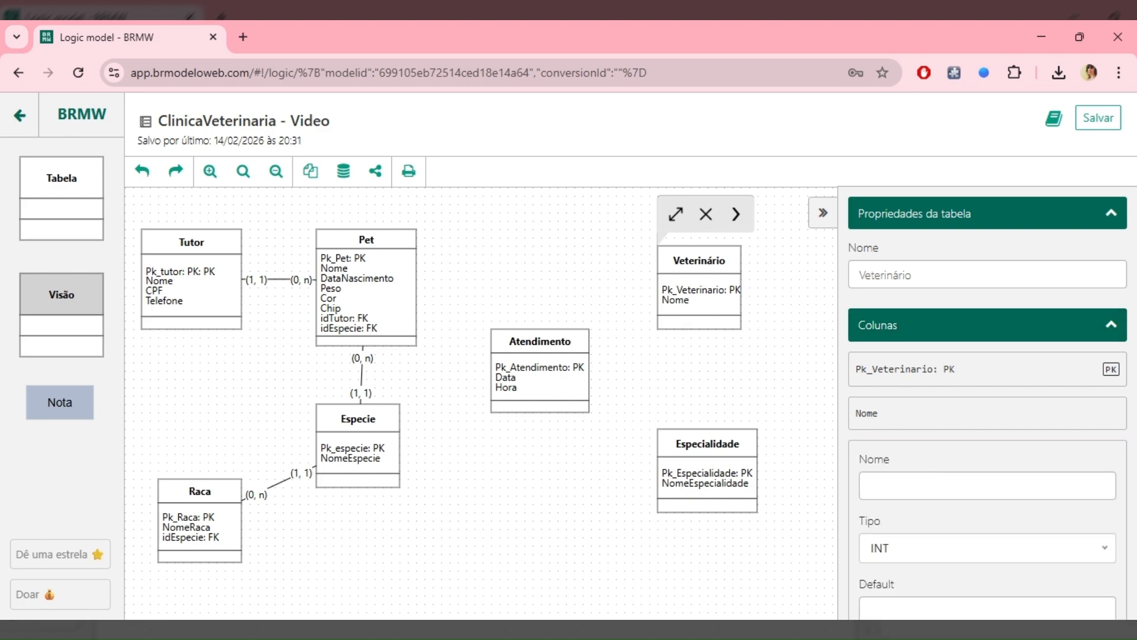
pyautogui.write('CPF')
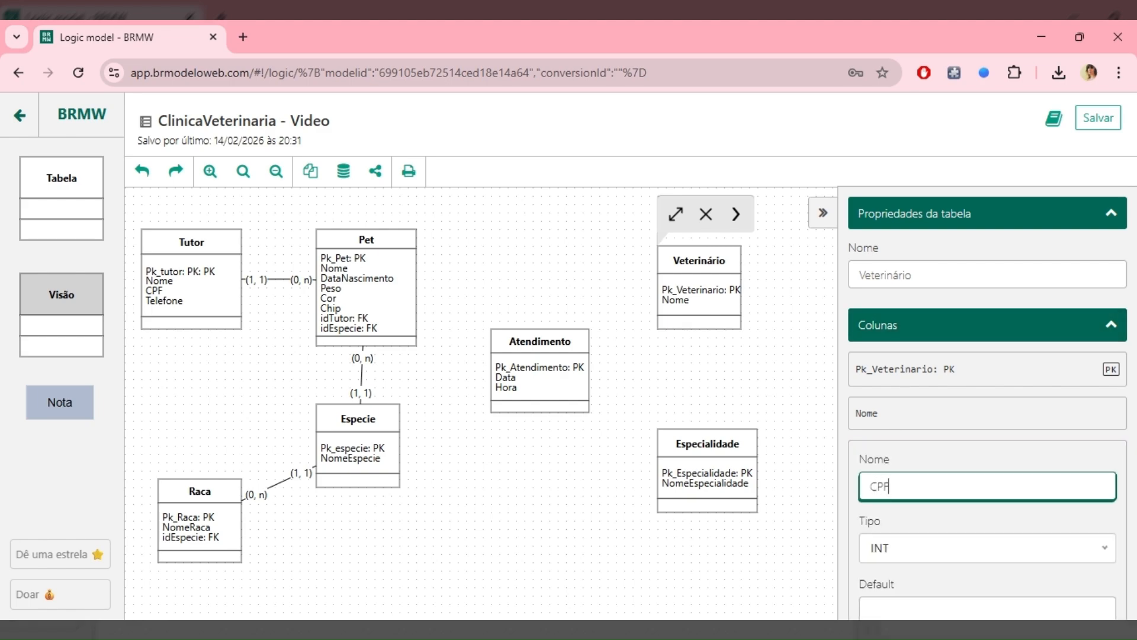
pyautogui.scroll(-4, 988, 414)
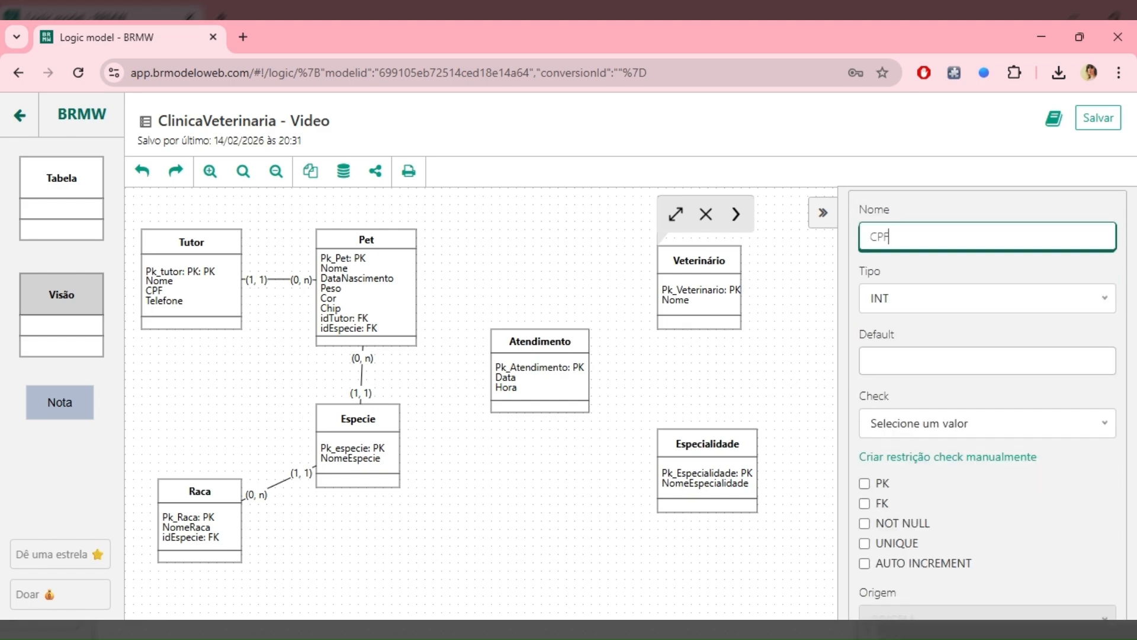
pyautogui.click(901, 306)
pyautogui.click(901, 537)
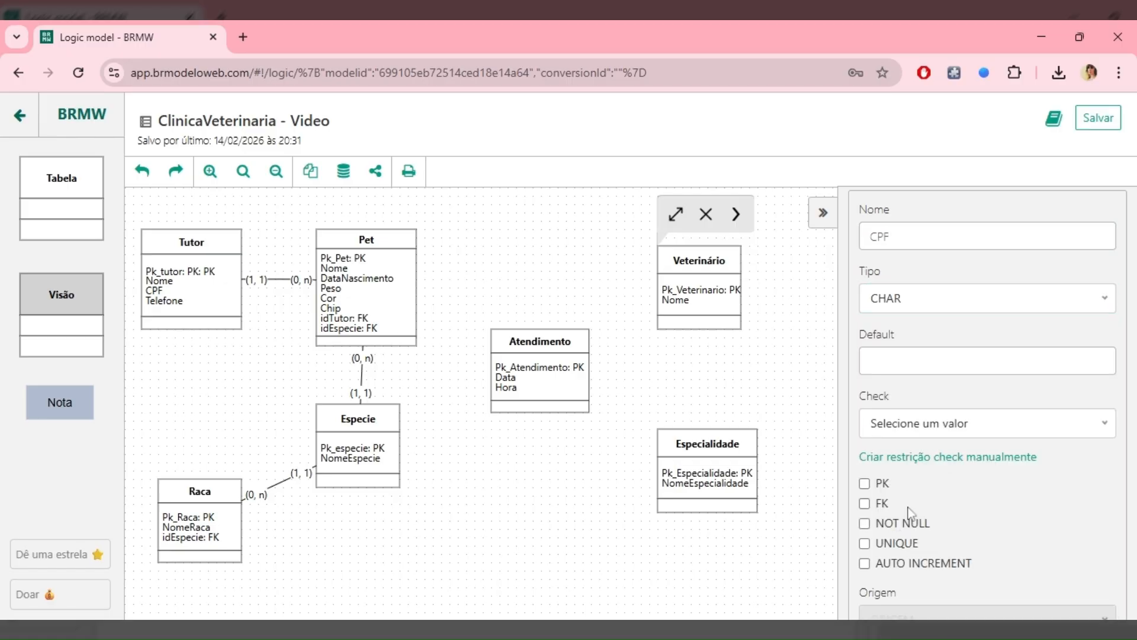
pyautogui.scroll(-2, 923, 470)
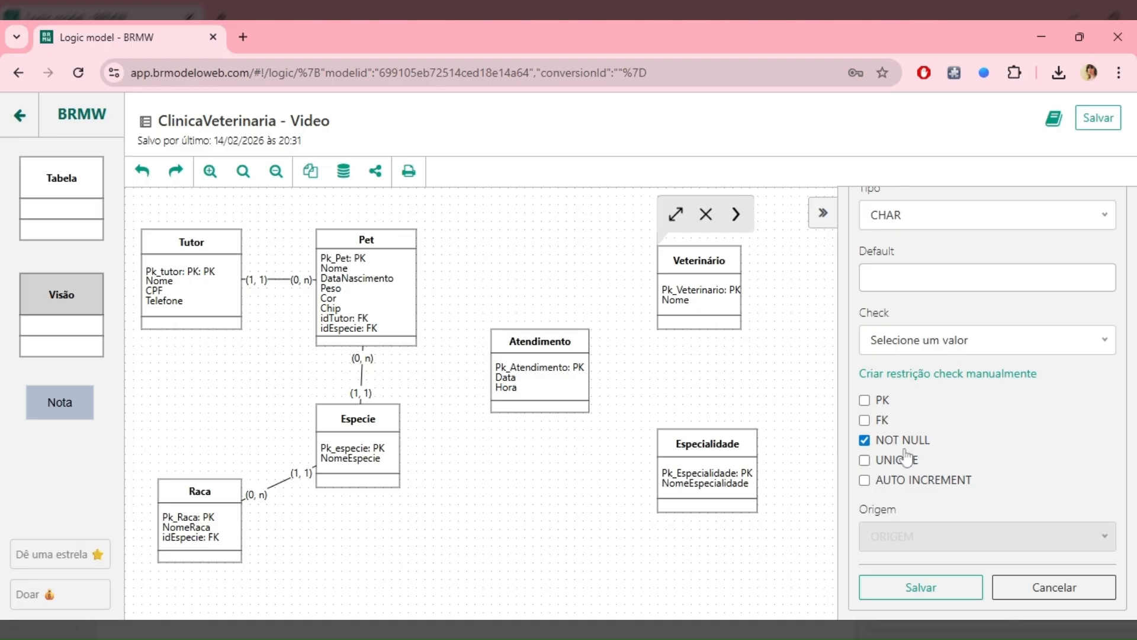
pyautogui.click(883, 465)
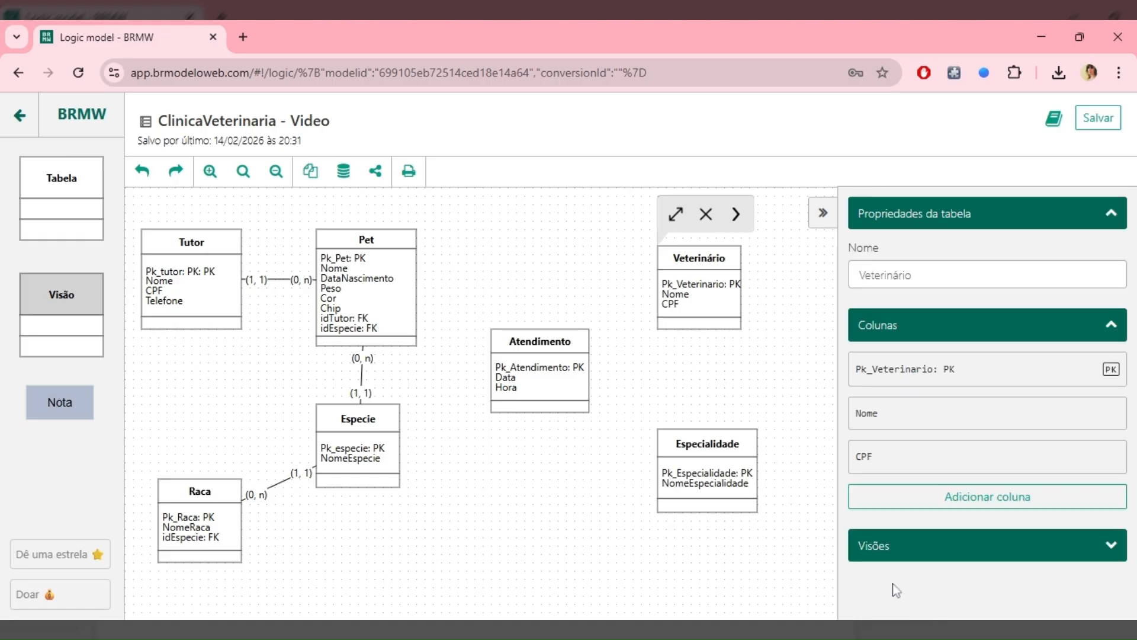
# Add a CRMV column of type CHAR with the NOT NULL constraint to the Veterinário table.
pyautogui.click(933, 507)
pyautogui.scroll(-3, 1007, 486)
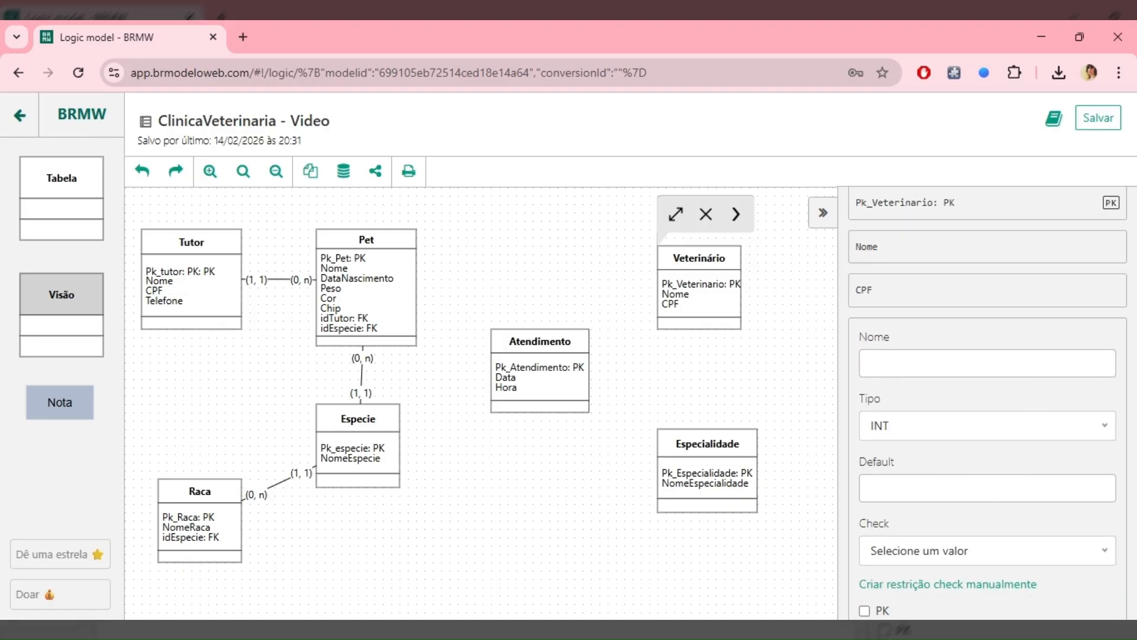
pyautogui.click(988, 363)
pyautogui.write('C')
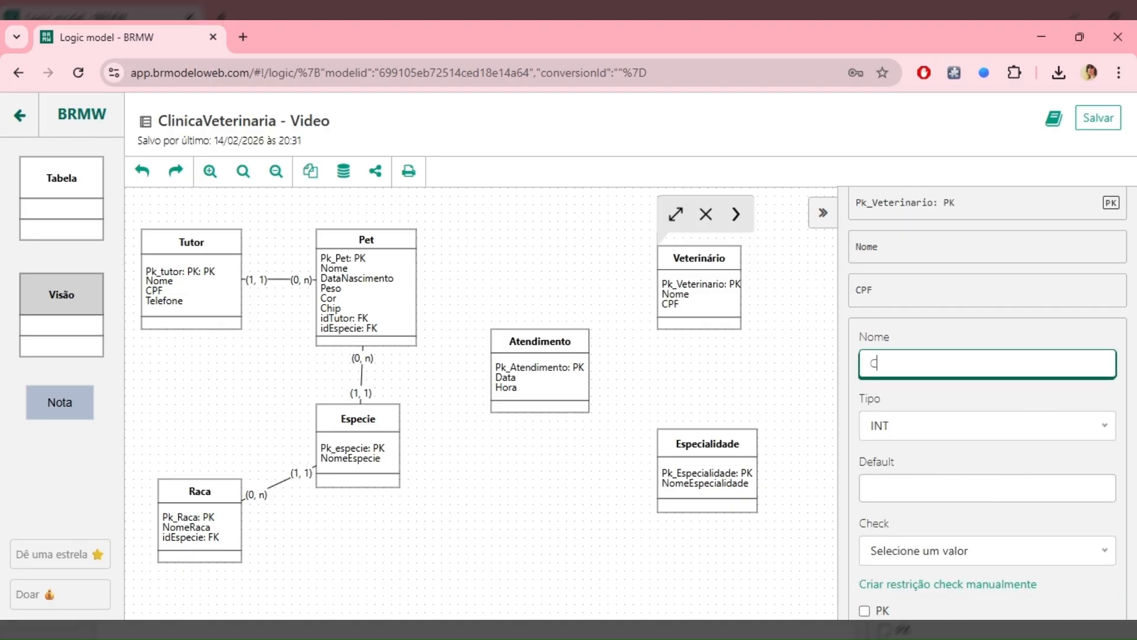
pyautogui.write('RMV')
pyautogui.click(922, 435)
pyautogui.scroll(-1, 922, 436)
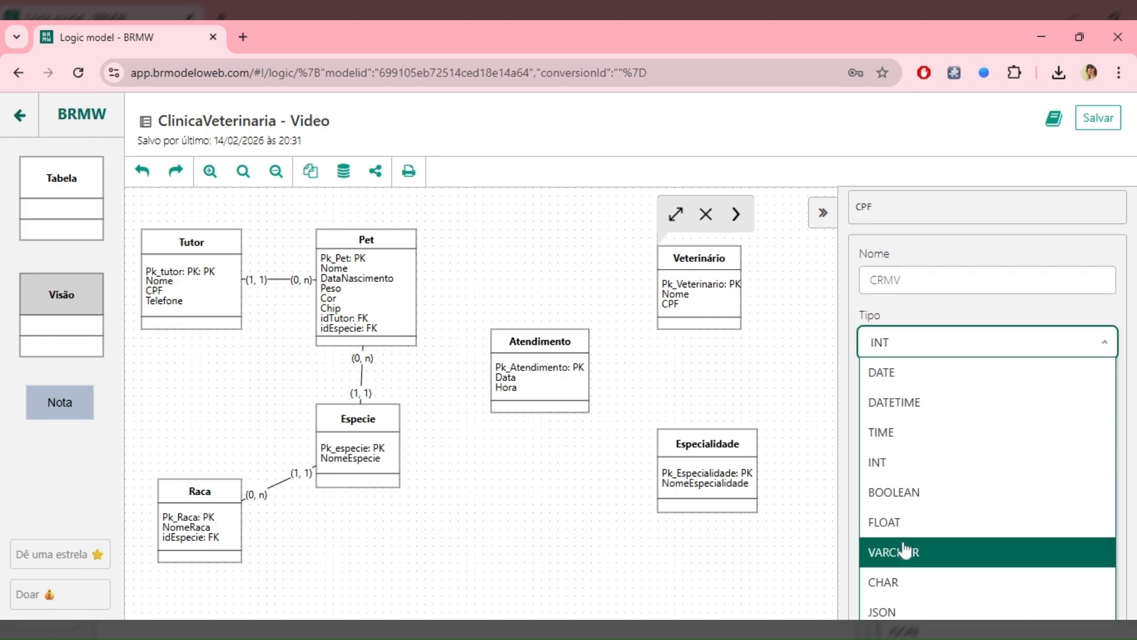
pyautogui.click(901, 581)
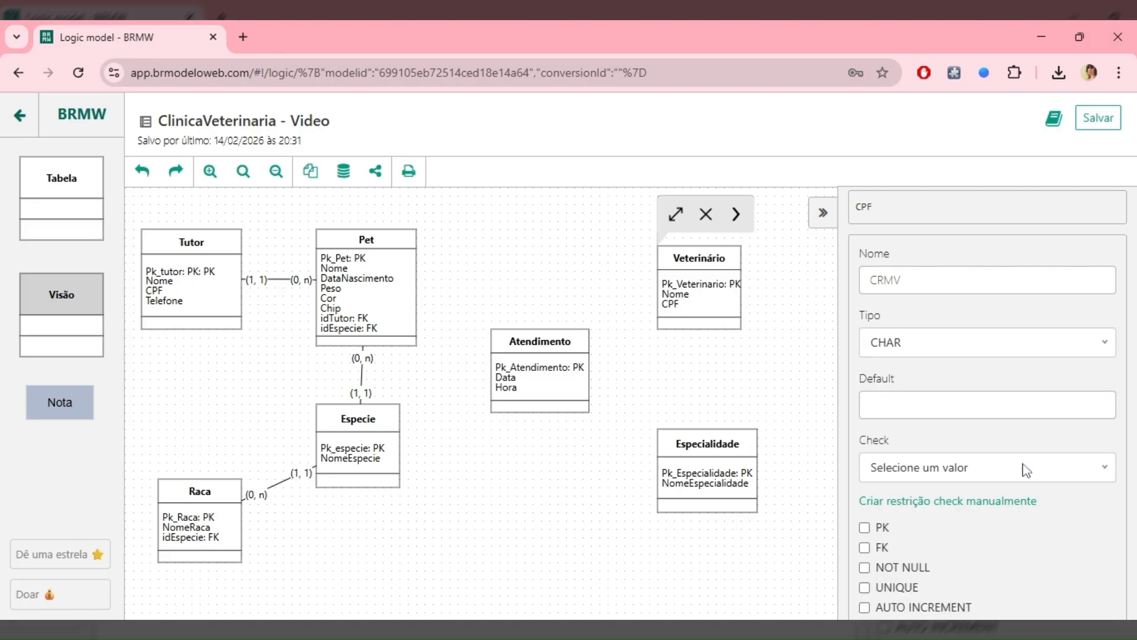
pyautogui.scroll(-3, 1019, 501)
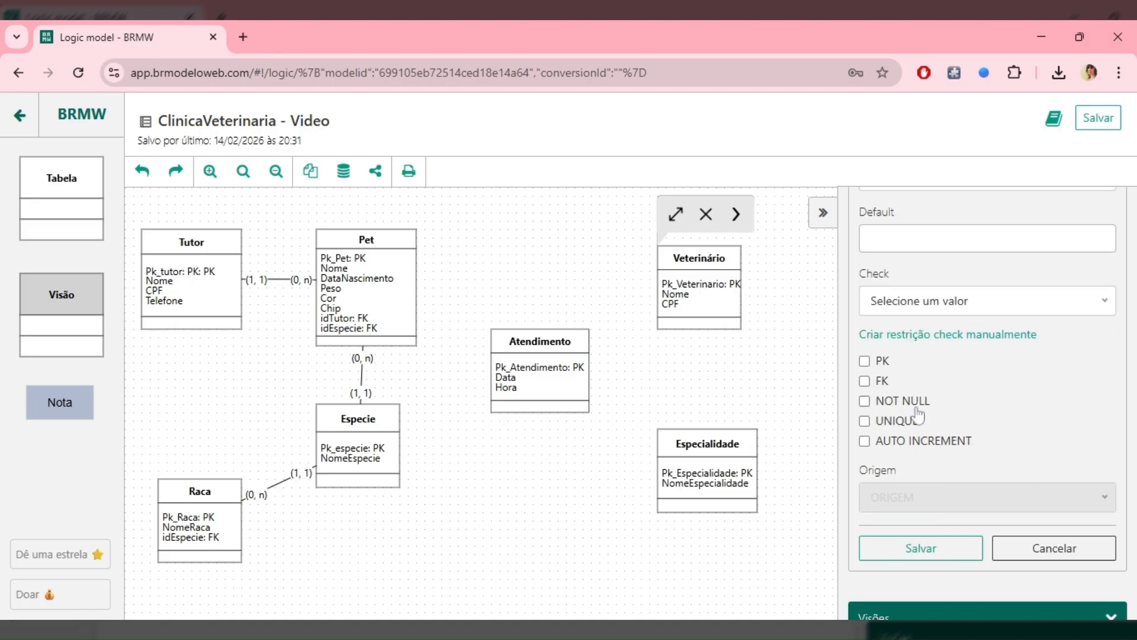
pyautogui.click(866, 403)
pyautogui.click(941, 550)
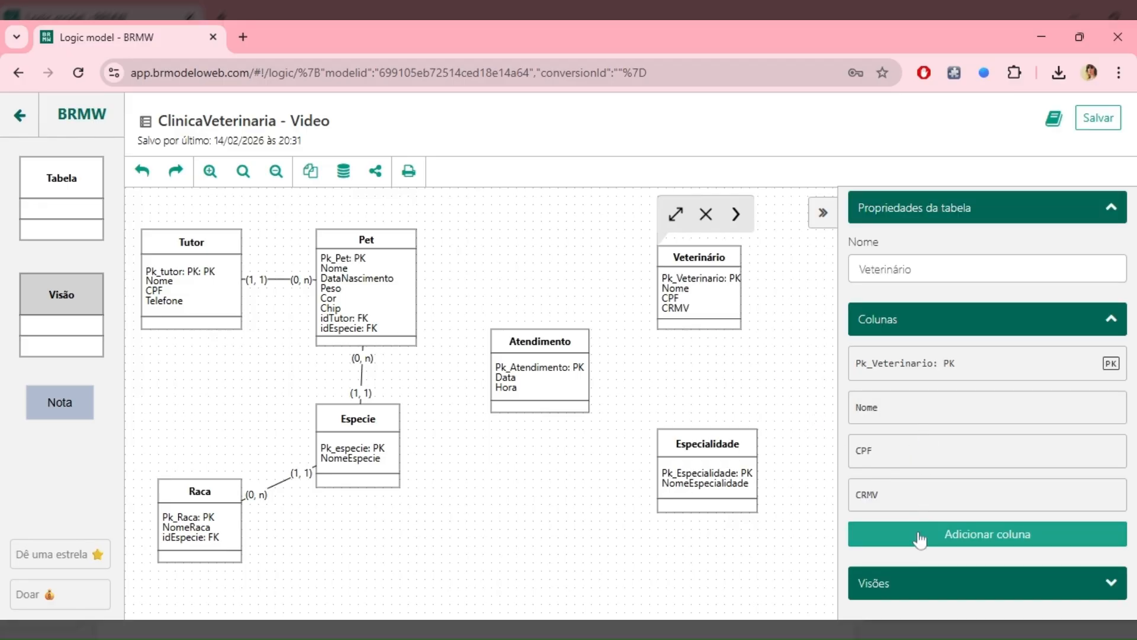
# Add an Email column of type VARCHAR with the NOT NULL and UNIQUE constraints to the Veterinário table.
pyautogui.click(920, 534)
pyautogui.click(919, 567)
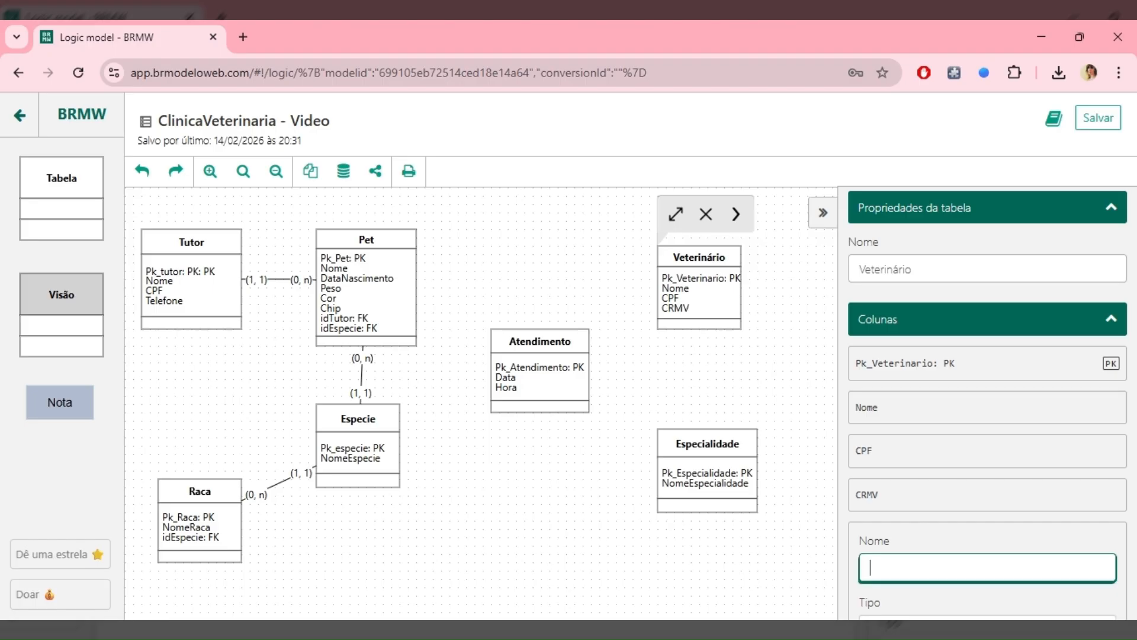
pyautogui.write('Email')
pyautogui.scroll(-4, 983, 415)
pyautogui.click(965, 391)
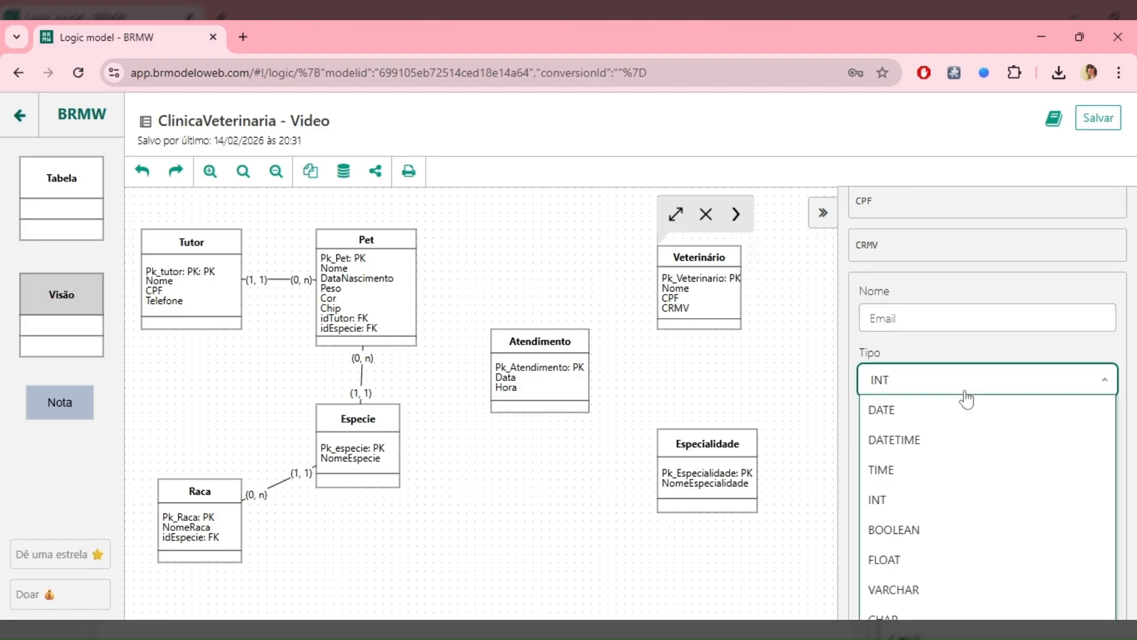
pyautogui.click(939, 590)
pyautogui.scroll(-3, 1028, 317)
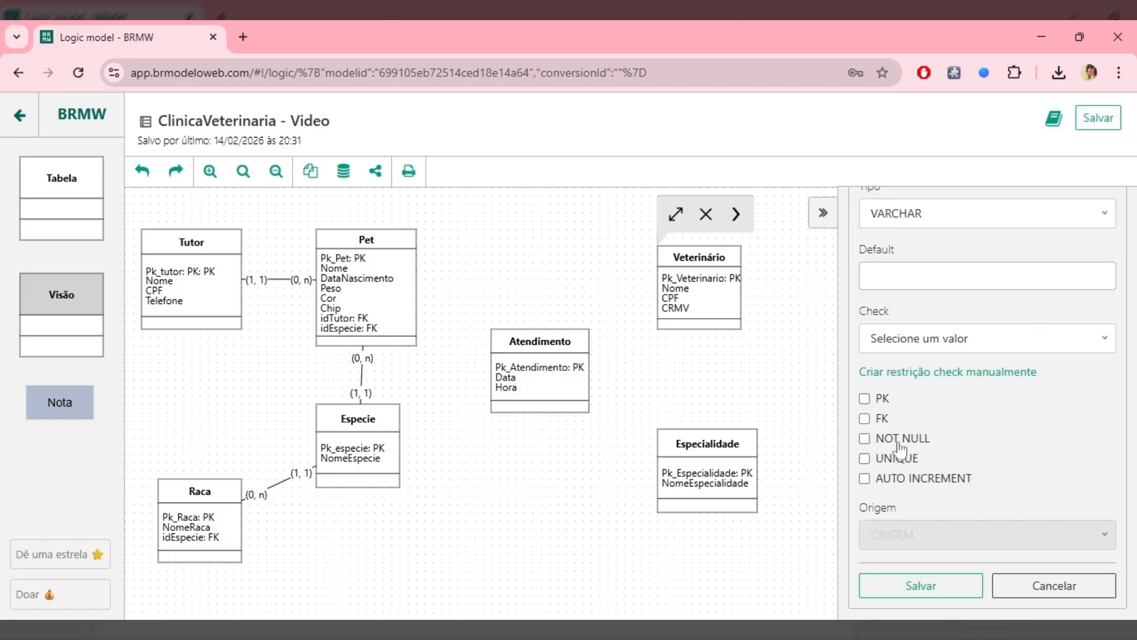
pyautogui.click(865, 440)
pyautogui.click(865, 459)
pyautogui.click(926, 584)
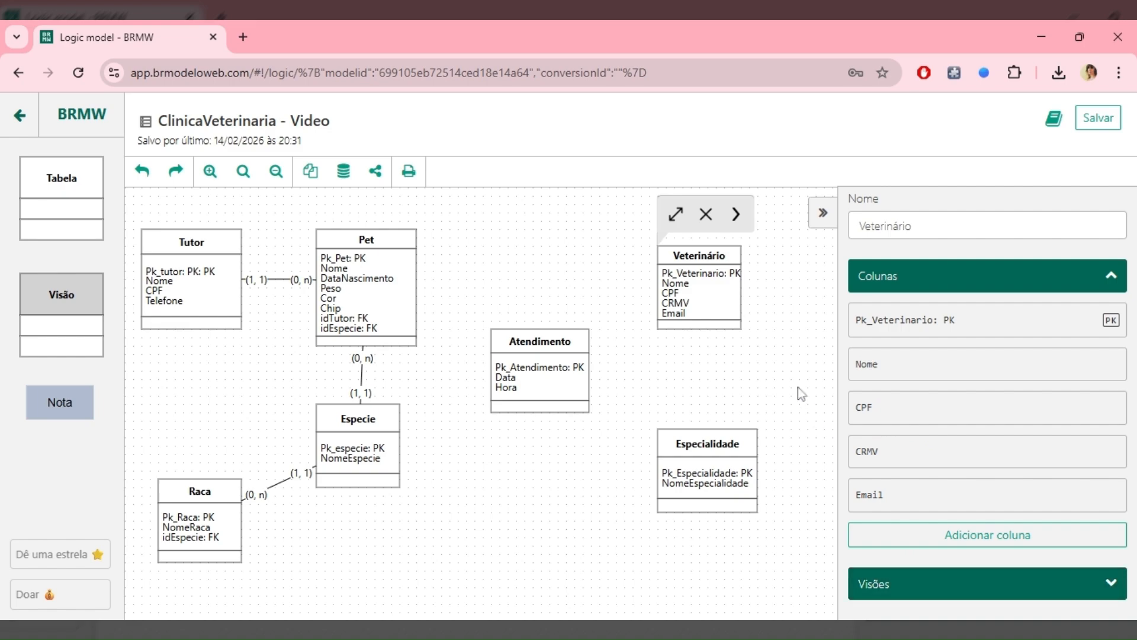
pyautogui.click(738, 418)
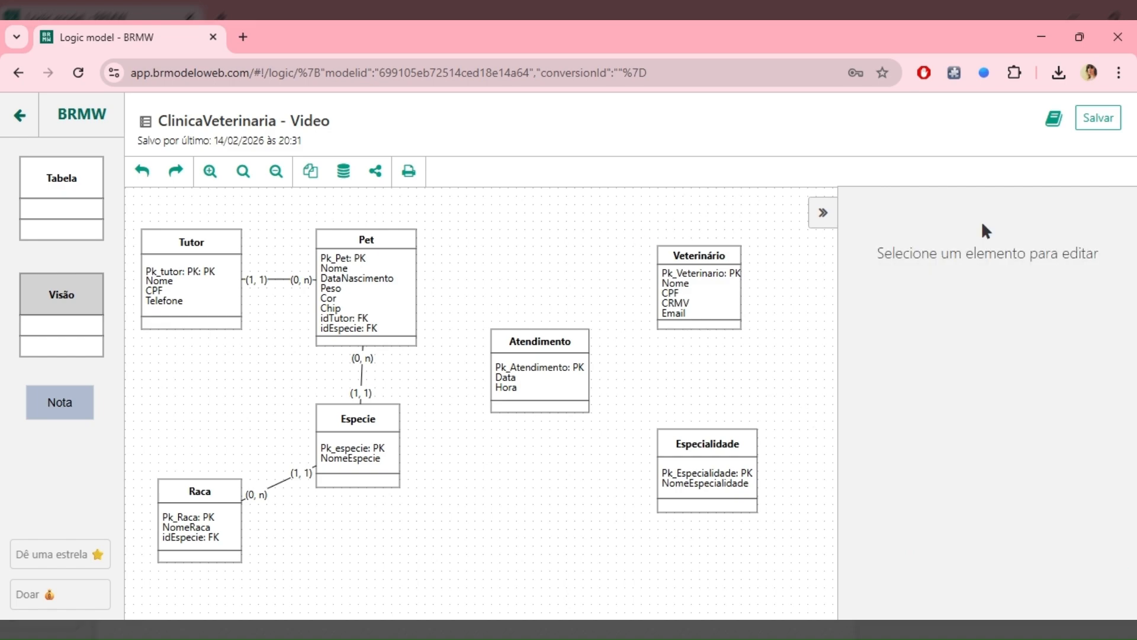
# Create a relationship from the Especialidade table to the Veterinário table and enlarge Veterinário to fit its columns.
pyautogui.click(702, 259)
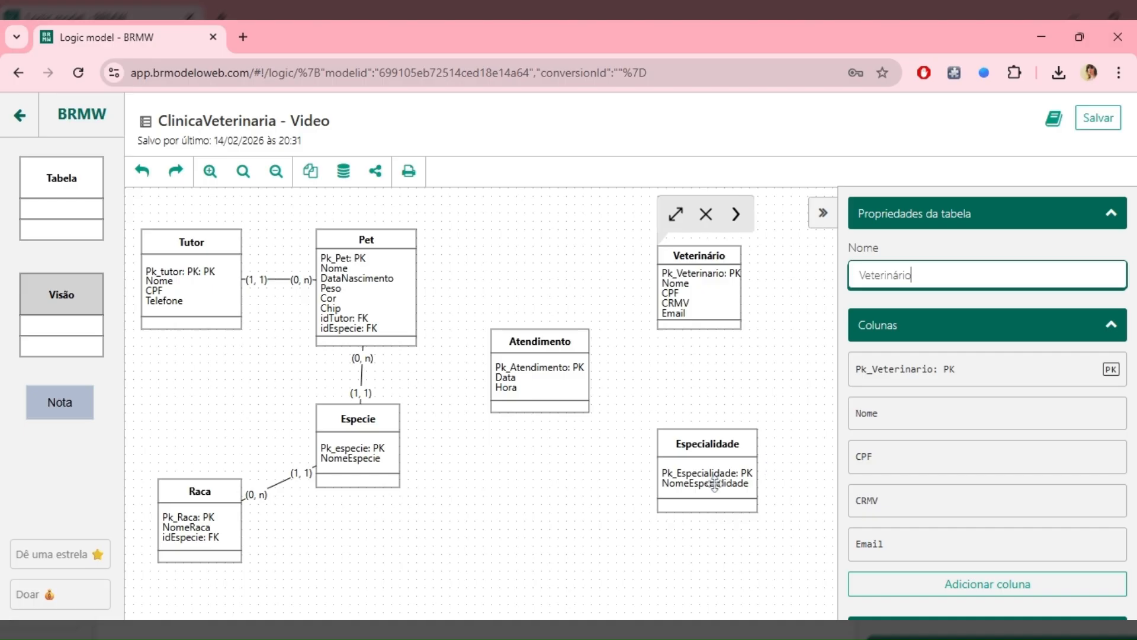
pyautogui.click(704, 448)
pyautogui.moveTo(736, 397); pyautogui.dragTo(709, 296)
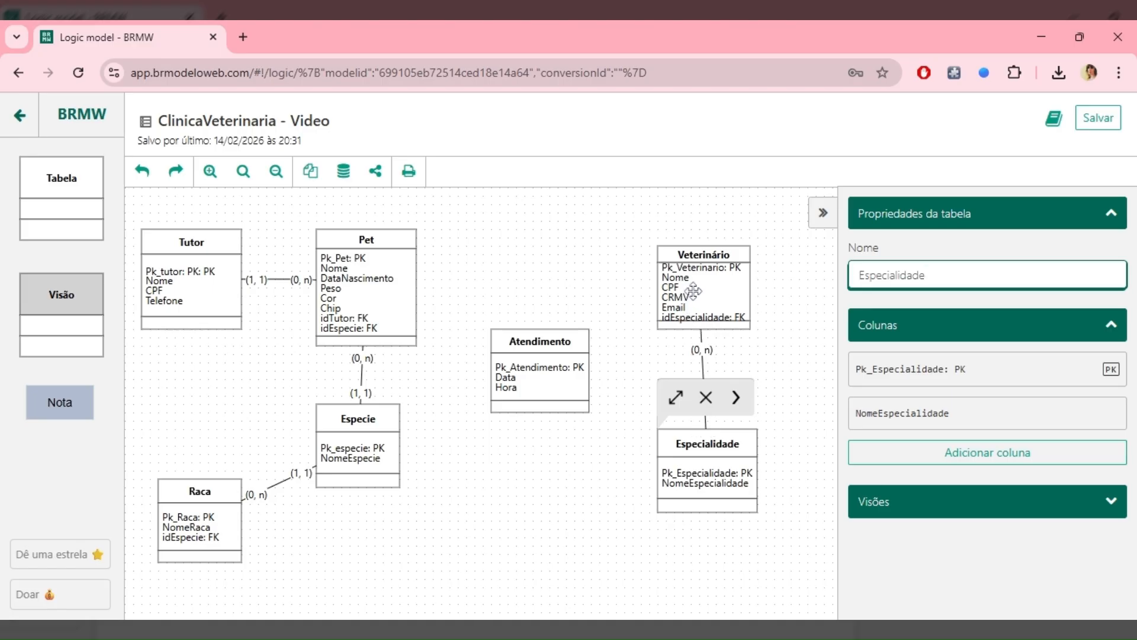
pyautogui.click(693, 291)
pyautogui.moveTo(679, 219); pyautogui.dragTo(685, 243)
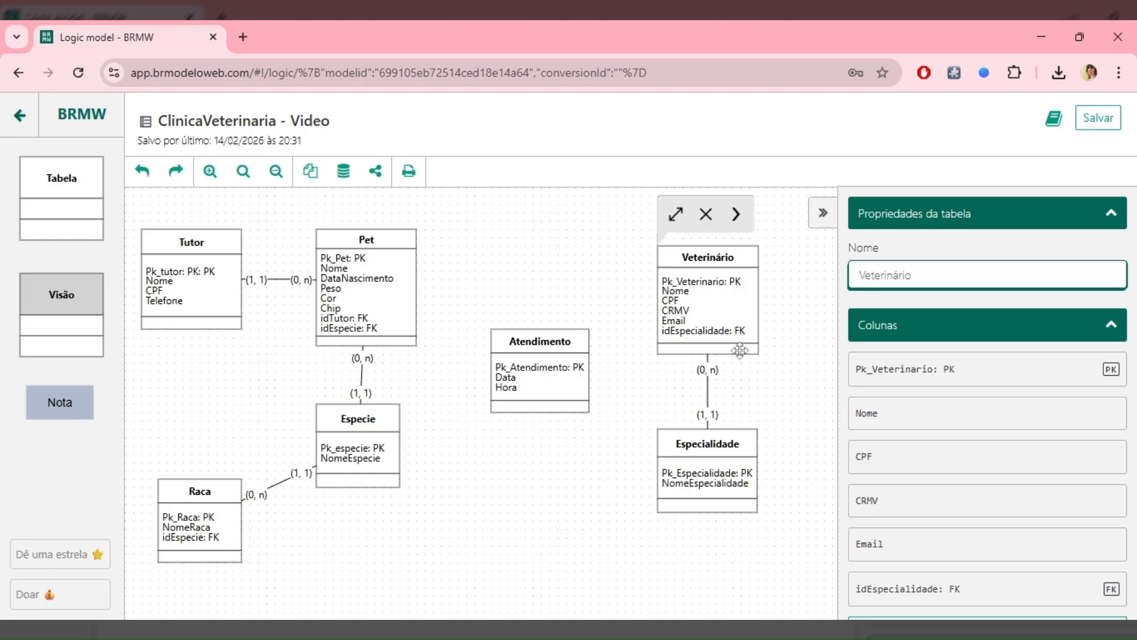
# Move the Veterinário and Especialidade tables together further right and shift the Atendimento table slightly up, leaving space between them.
pyautogui.click(521, 465)
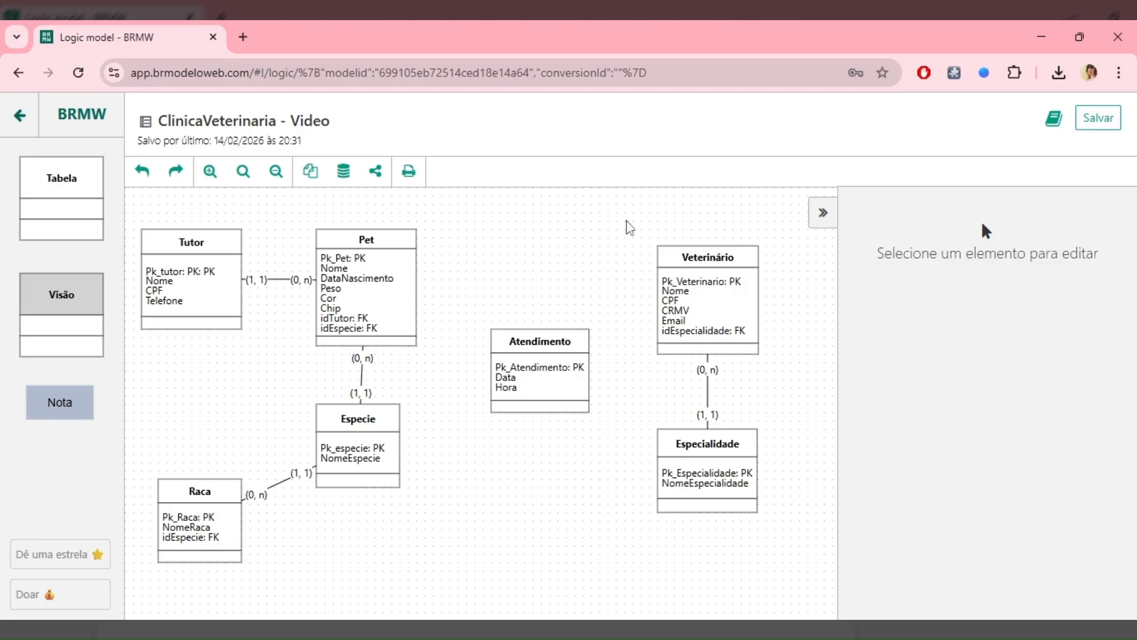
pyautogui.moveTo(620, 208); pyautogui.dragTo(773, 562)
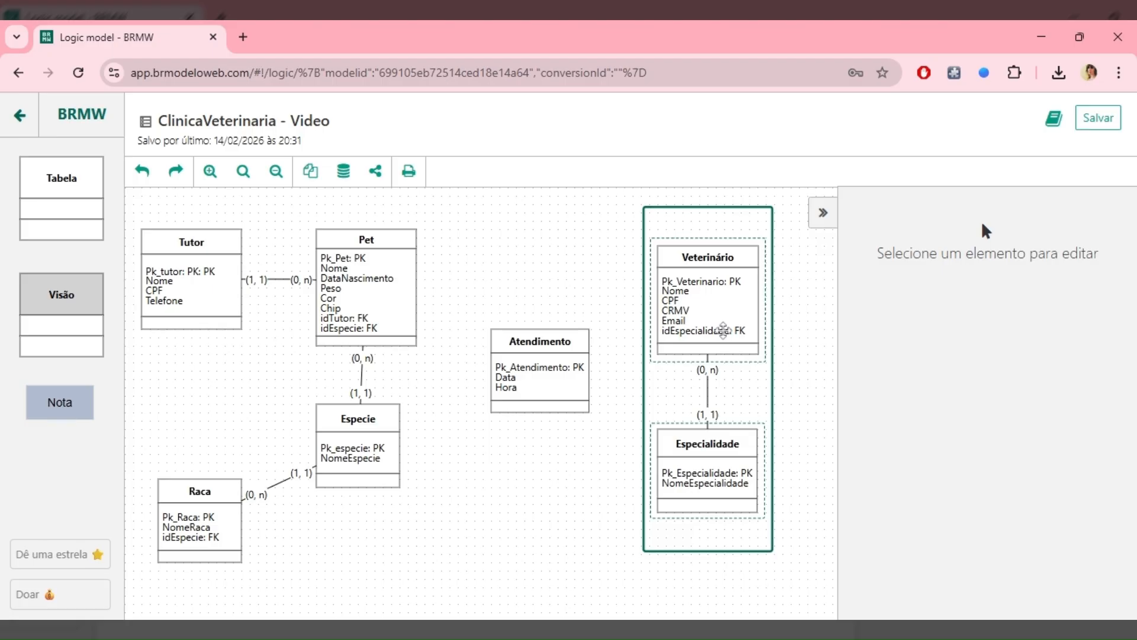
pyautogui.moveTo(722, 330); pyautogui.dragTo(818, 337)
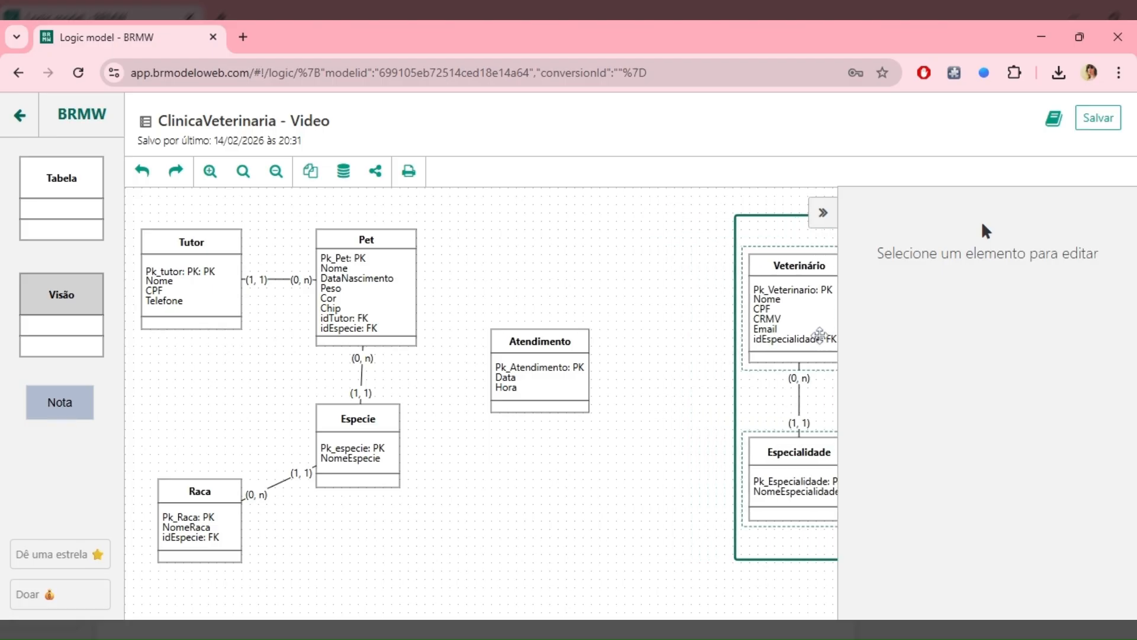
pyautogui.click(699, 339)
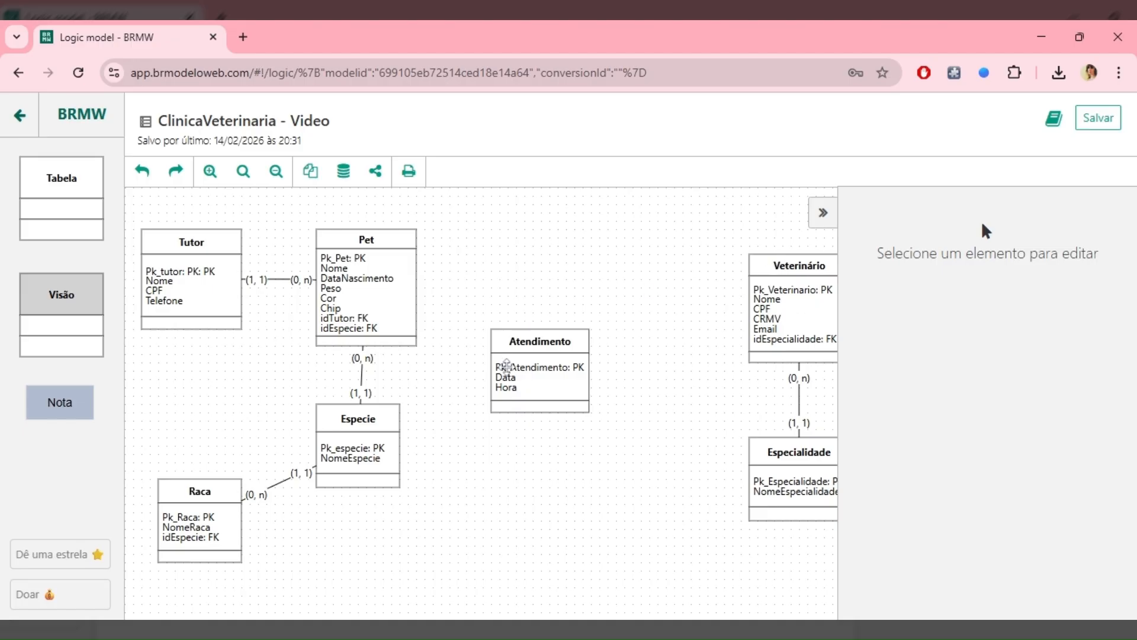
pyautogui.moveTo(540, 370); pyautogui.dragTo(540, 346)
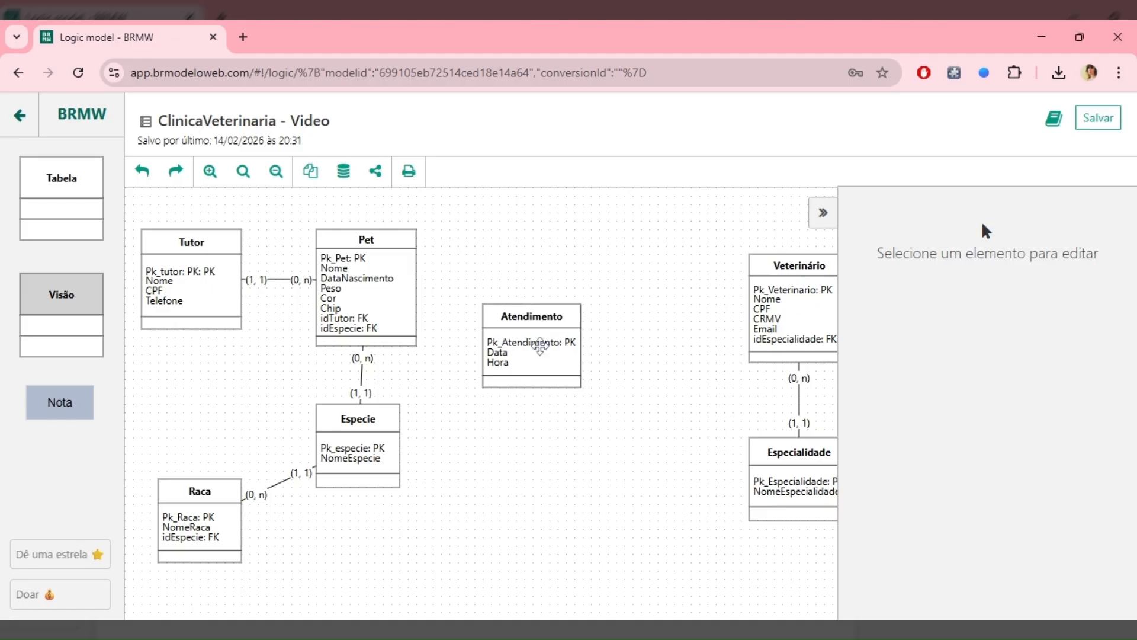
pyautogui.click(669, 274)
# Add a table named AtendVeterinarios between Atendimento and Veterinário, and shift the Atendimento table slightly left.
pyautogui.moveTo(79, 199); pyautogui.dragTo(658, 245)
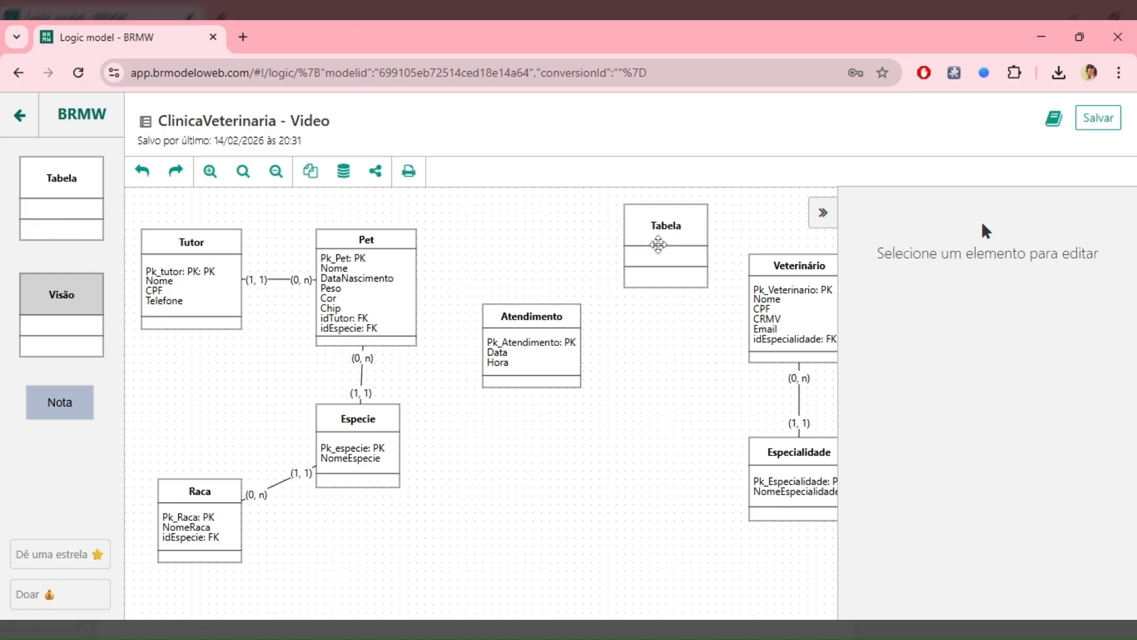
pyautogui.click(658, 244)
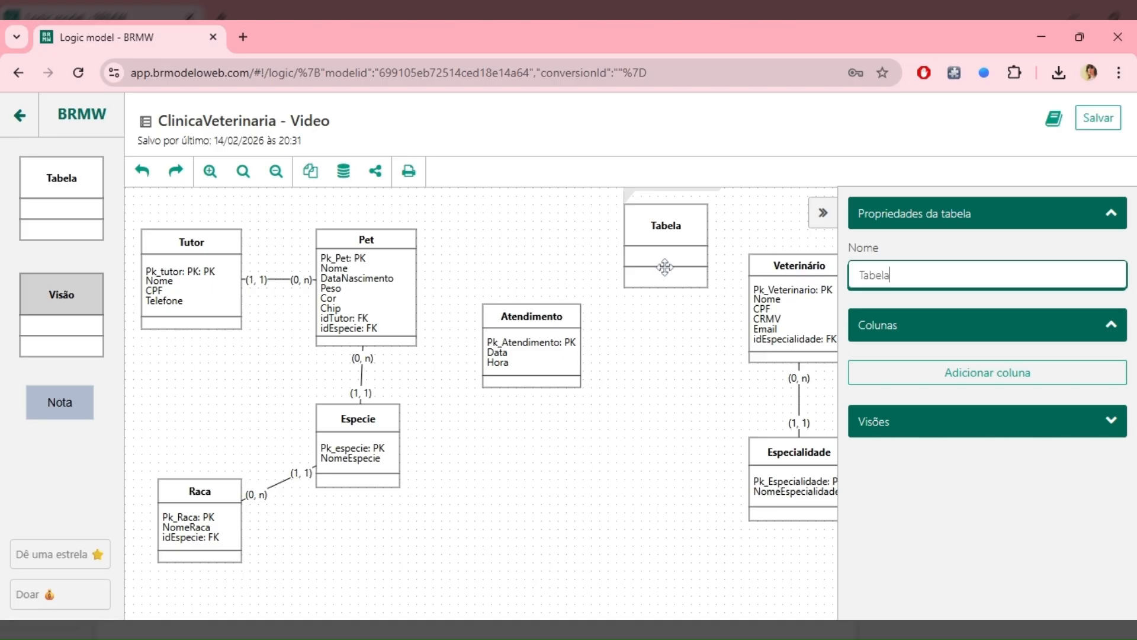
pyautogui.doubleClick(869, 274)
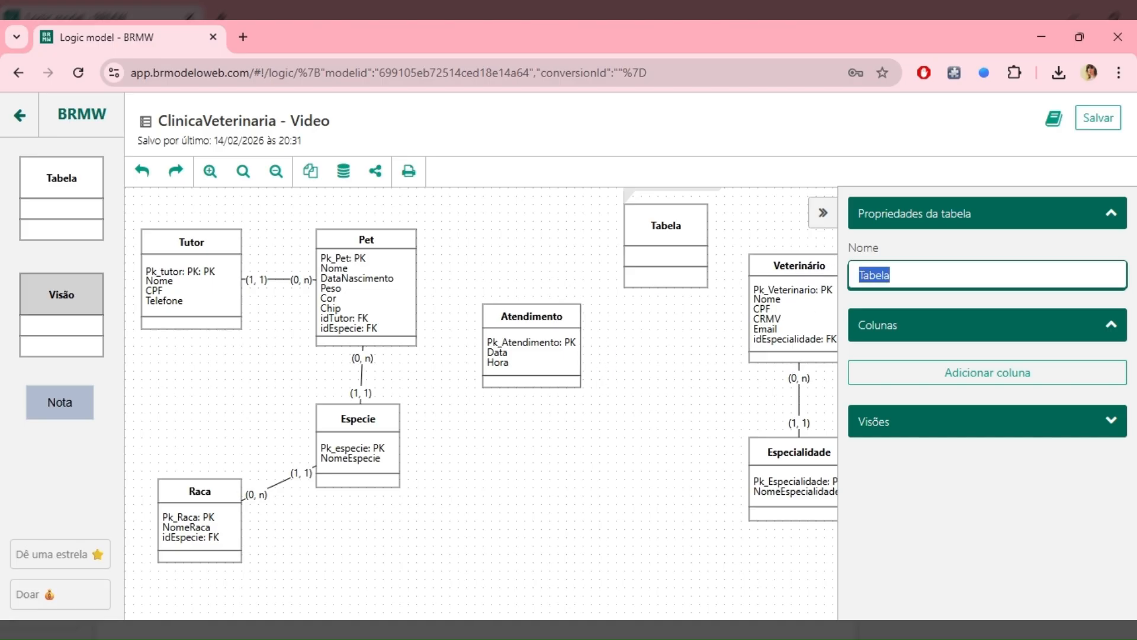
pyautogui.write('Atend')
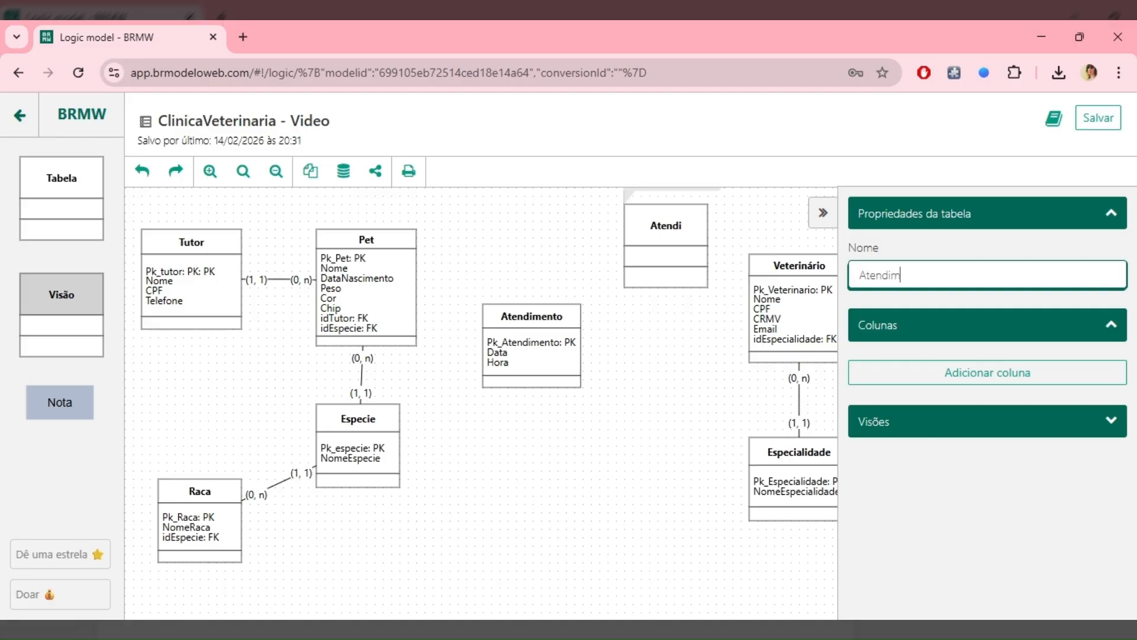
pyautogui.write('Veterinario')
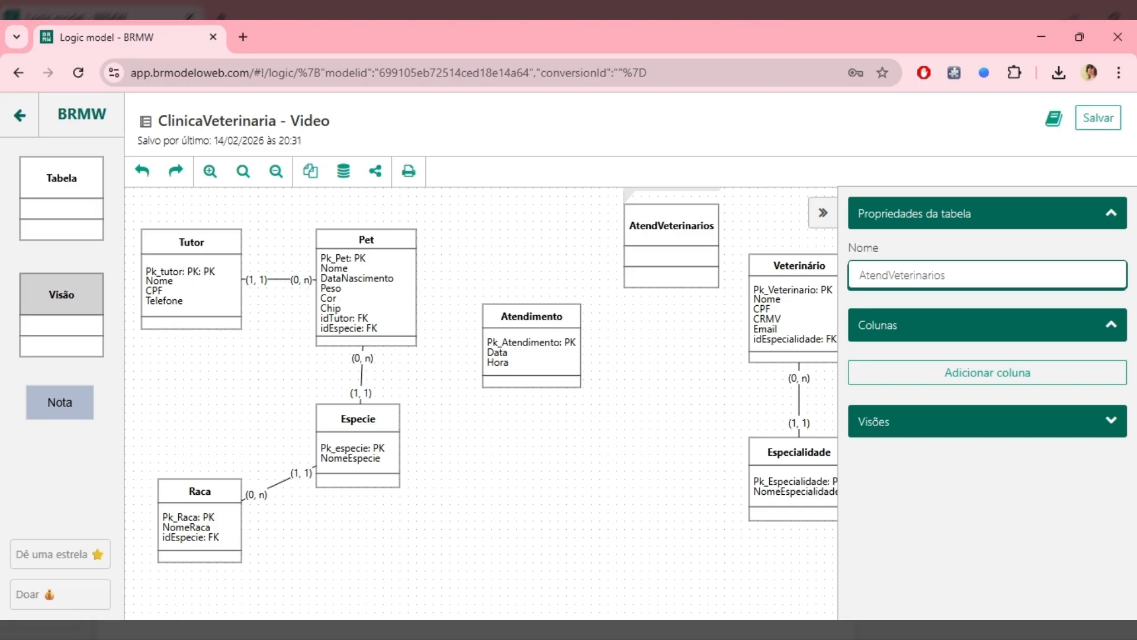
pyautogui.write('s')
pyautogui.click(605, 367)
pyautogui.moveTo(527, 330); pyautogui.dragTo(509, 330)
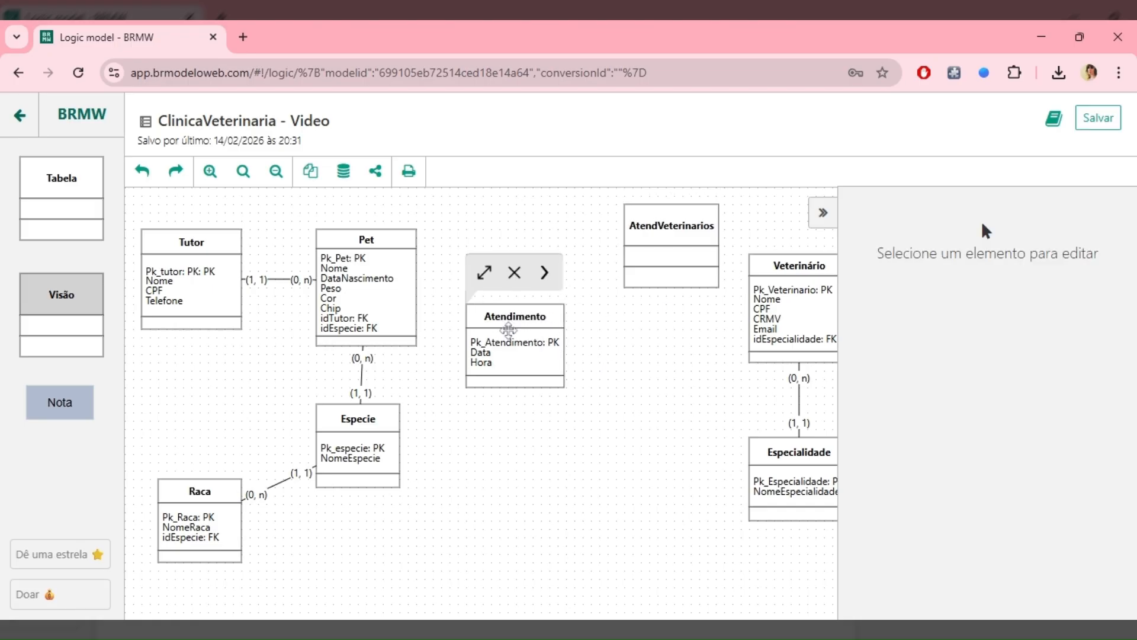
pyautogui.click(508, 330)
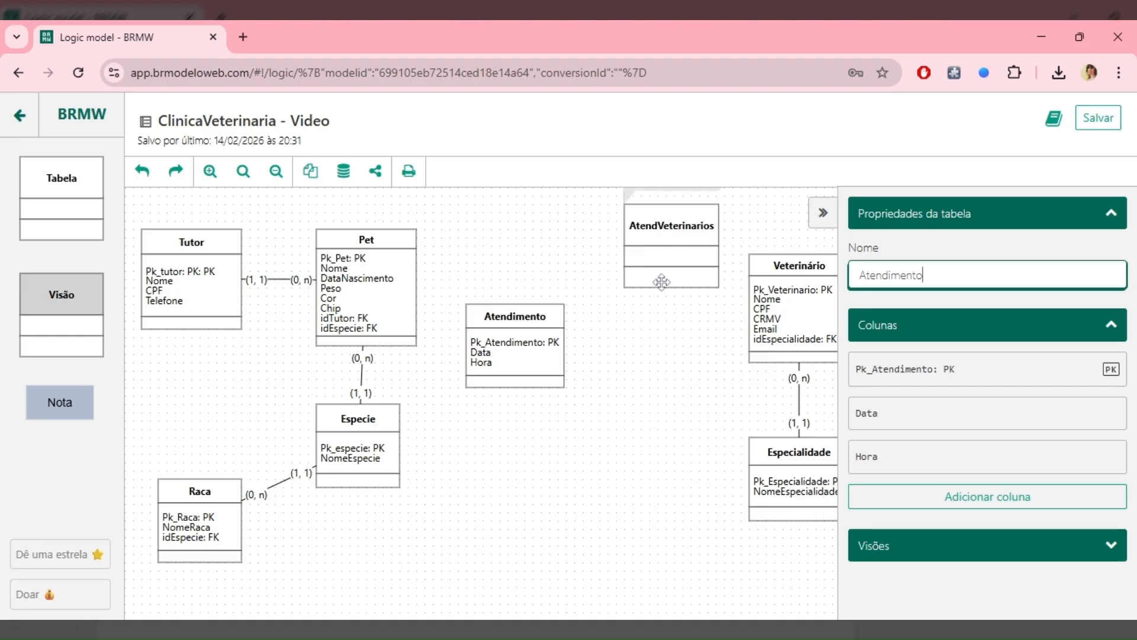
# Add a Pk_AtendVeterinarios column of type INT to the AtendVeterinarios table as an auto-increment primary key, reusing the table's copied name.
pyautogui.click(662, 282)
pyautogui.doubleClick(944, 274)
pyautogui.hotkey('ctrl', 'c')
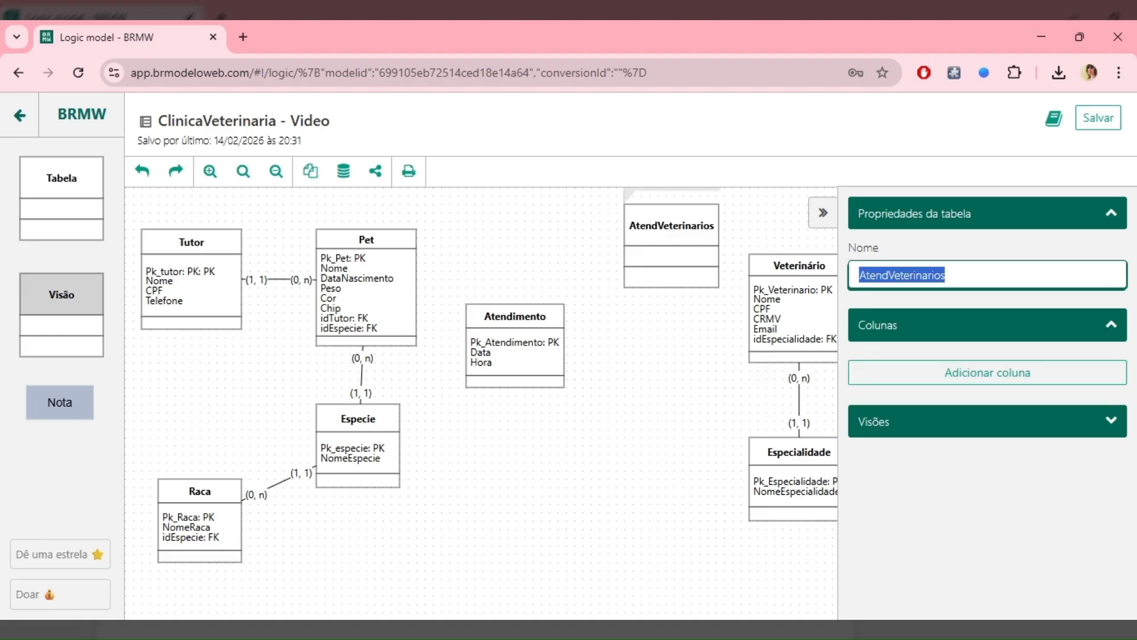
pyautogui.click(734, 403)
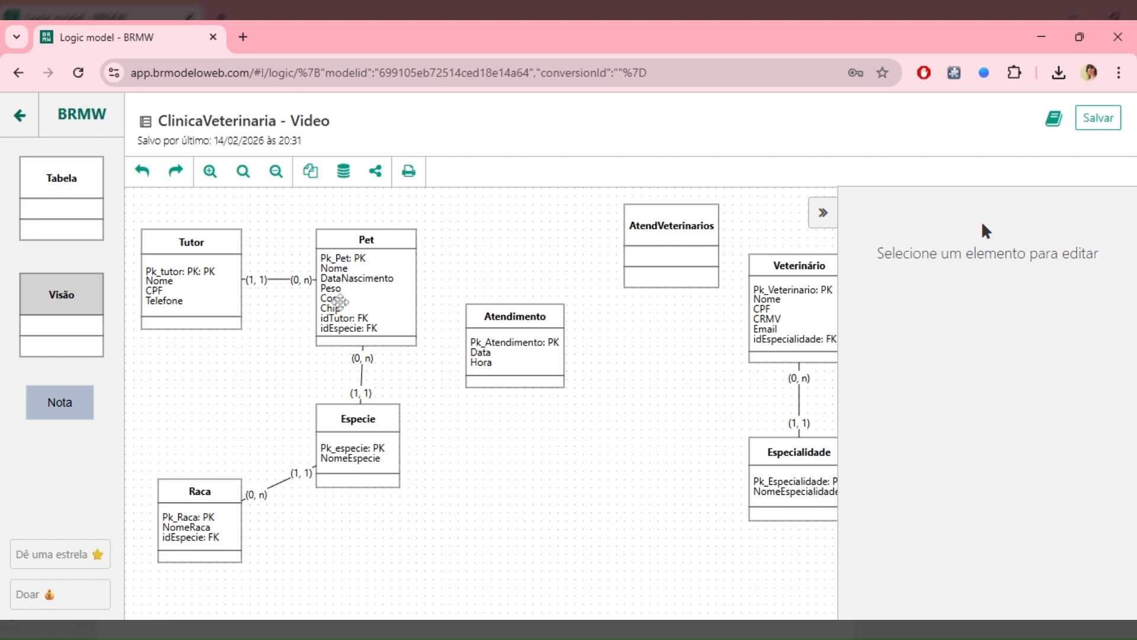
pyautogui.click(799, 400)
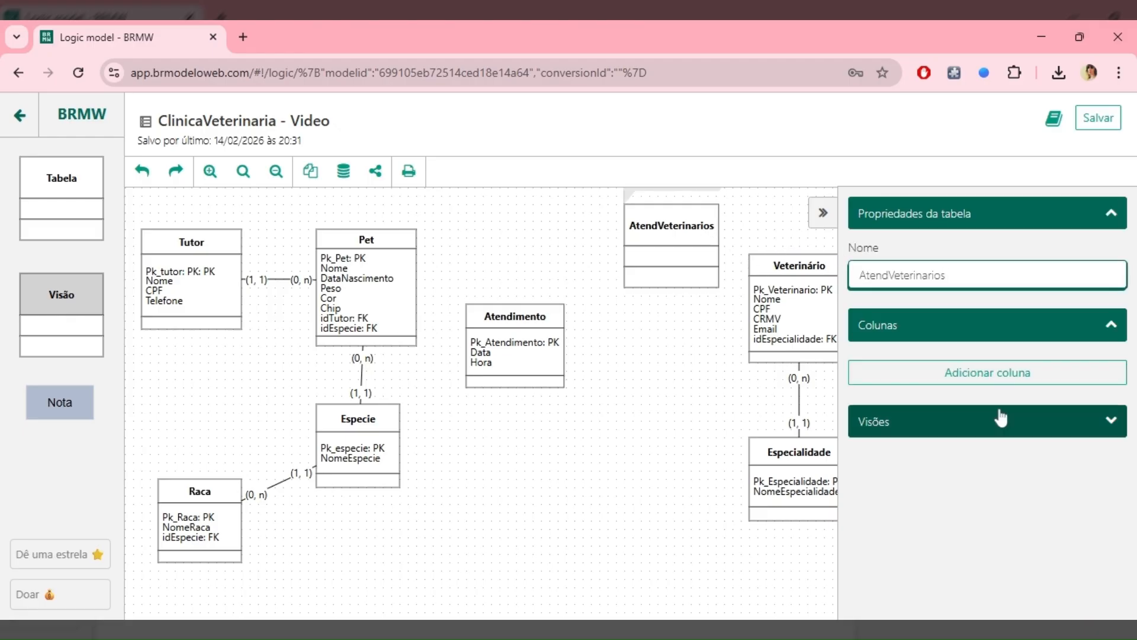
pyautogui.click(967, 378)
pyautogui.click(929, 408)
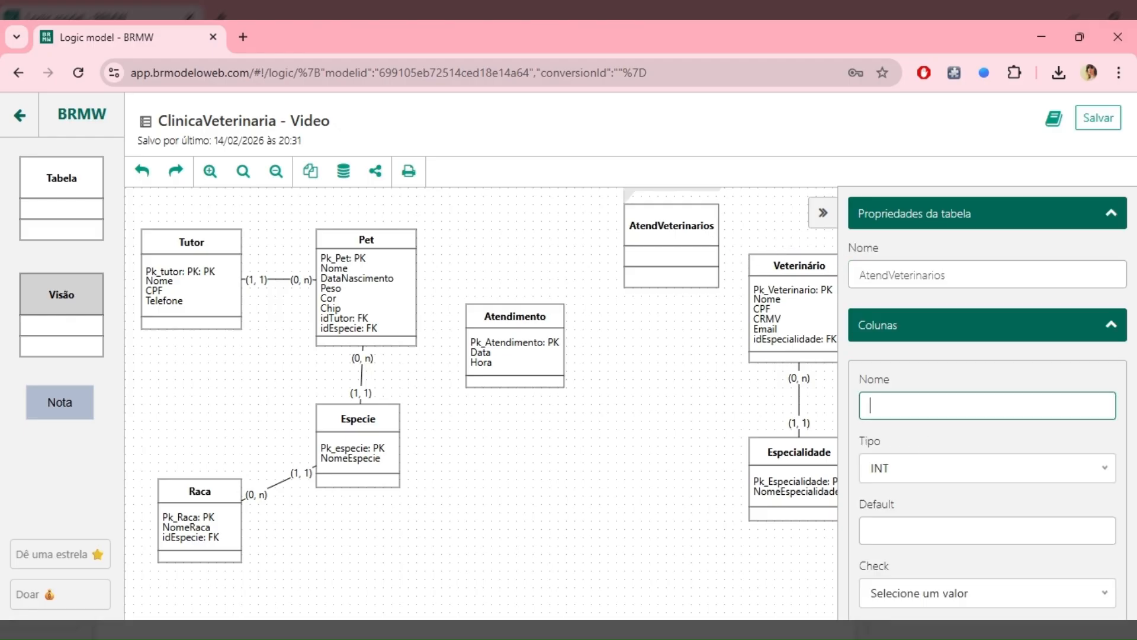
pyautogui.write('Pk_')
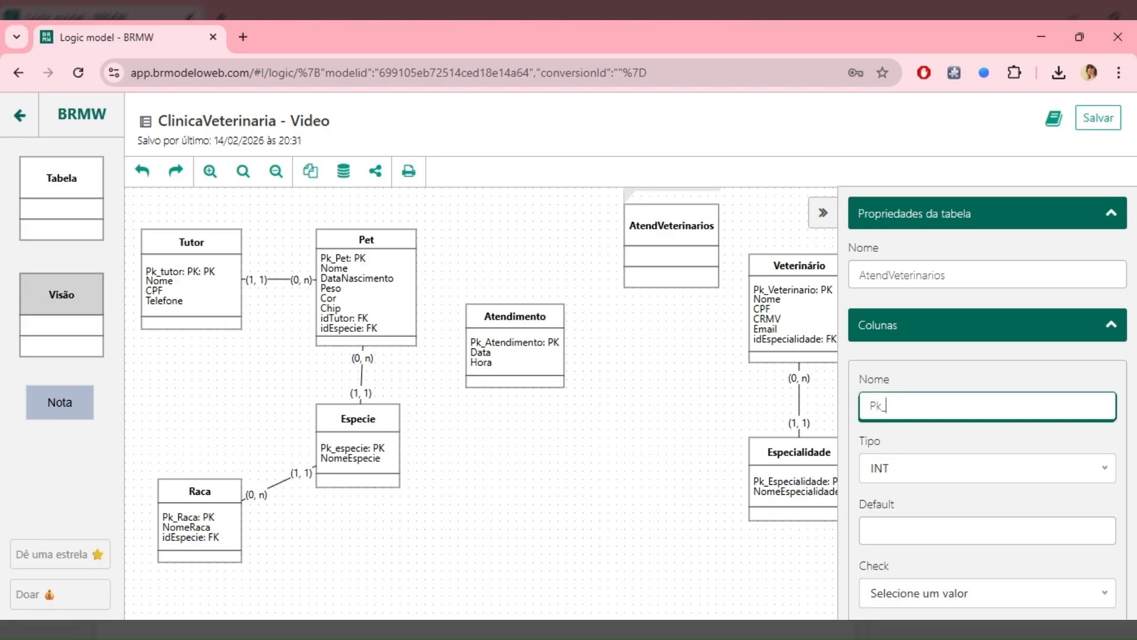
pyautogui.hotkey('ctrl', 'v')
pyautogui.scroll(-3, 977, 475)
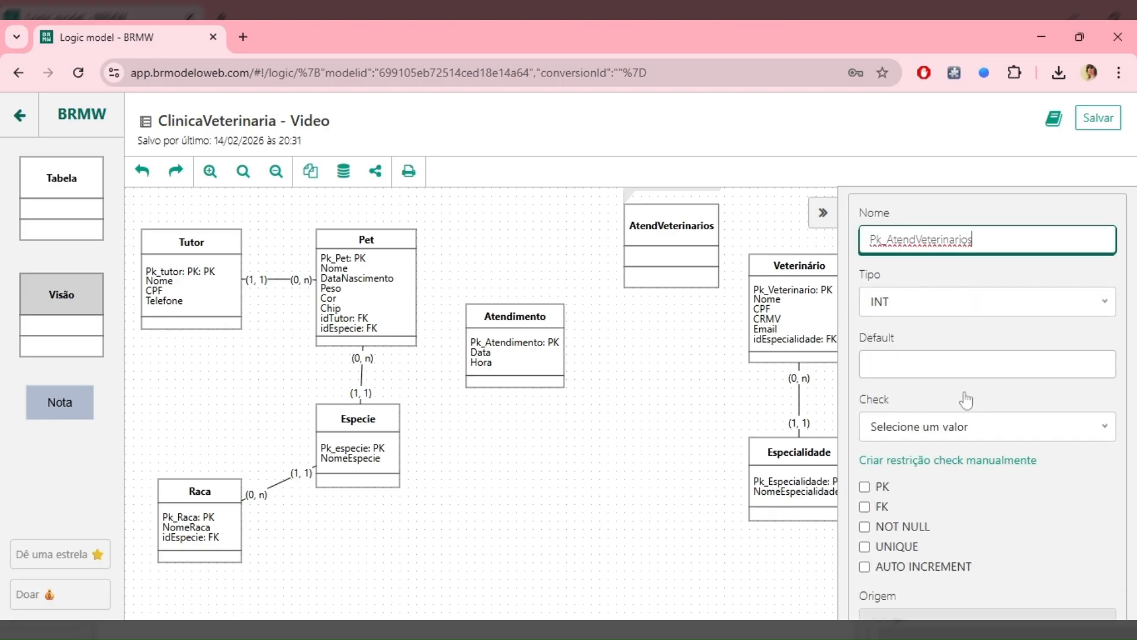
pyautogui.click(865, 487)
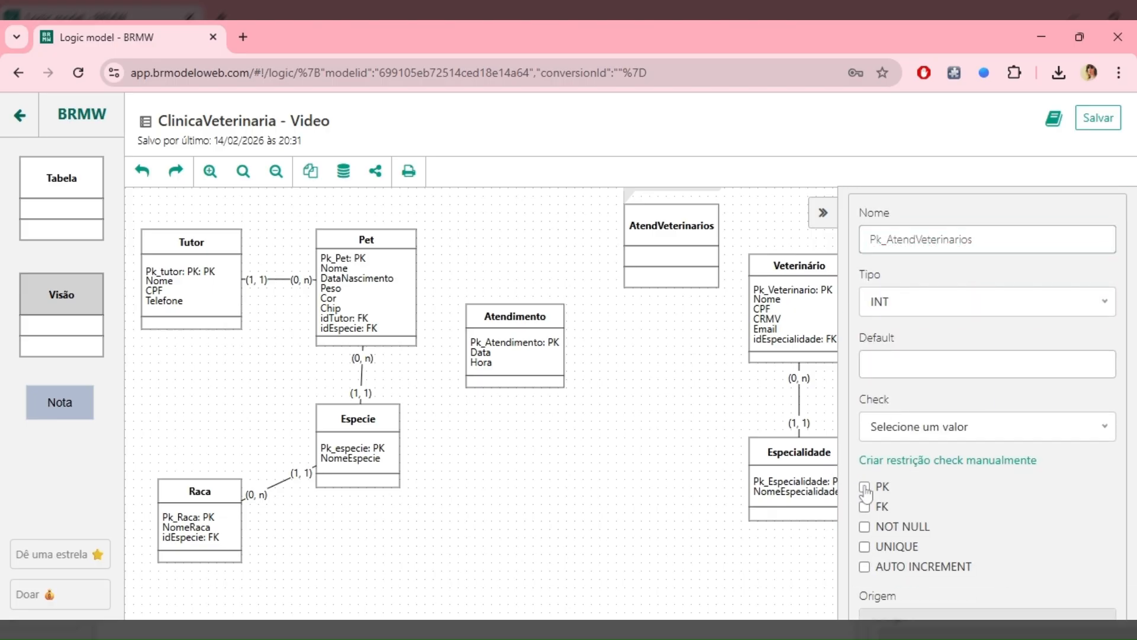
pyautogui.click(864, 567)
pyautogui.scroll(-3, 1019, 495)
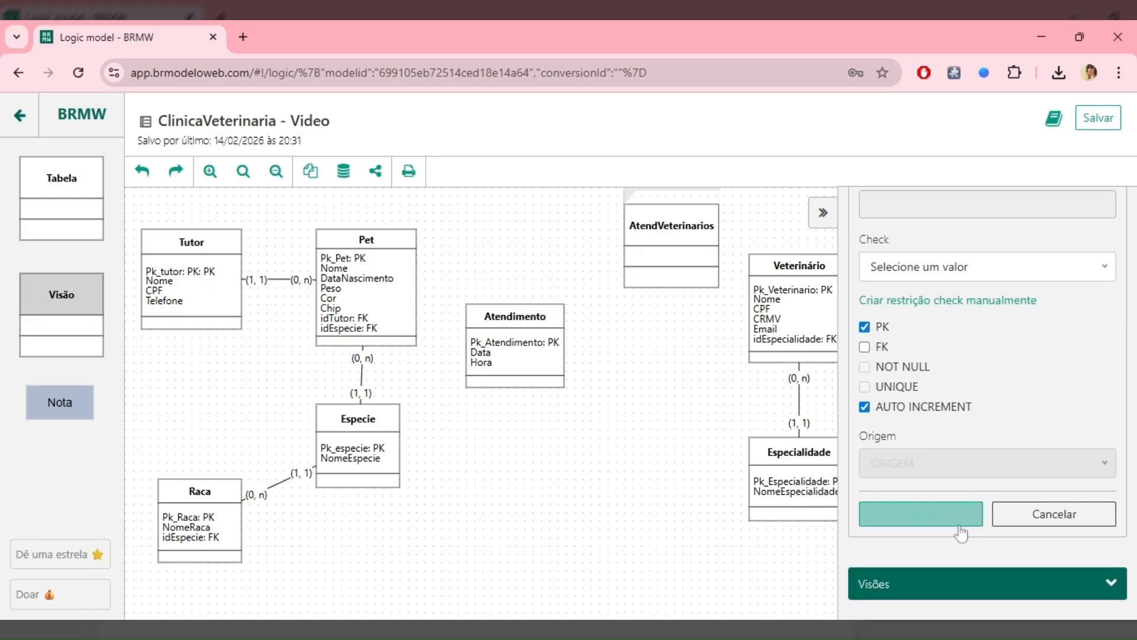
pyautogui.click(965, 517)
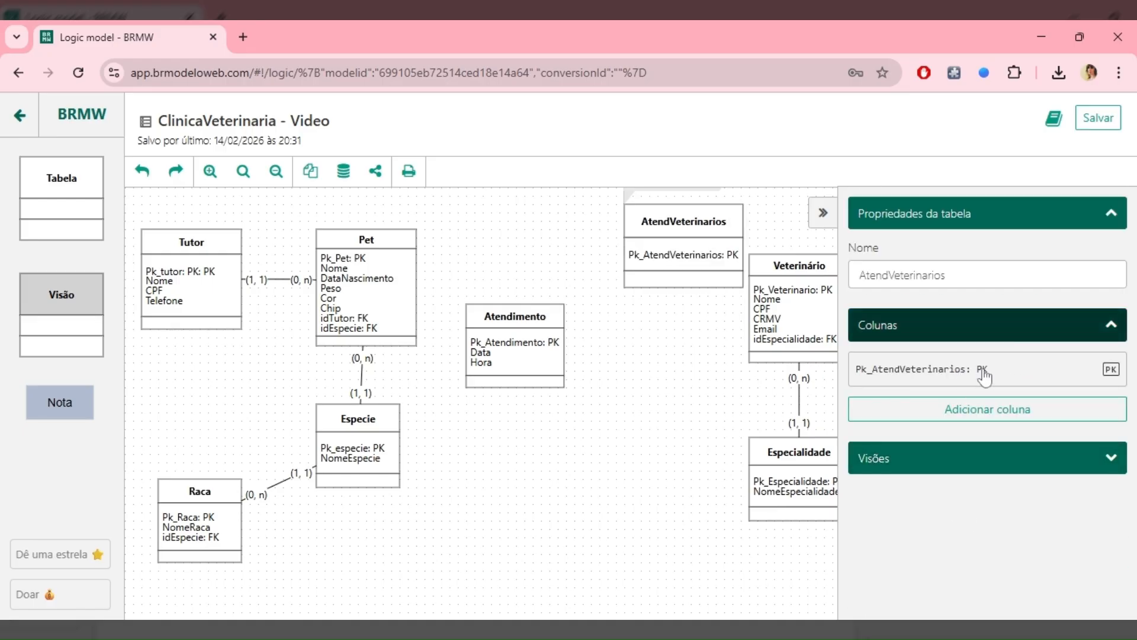
# Add a DataAtendimento column of type DATETIME marked NOT NULL to the AtendVeterinarios table, and shift the table slightly left and down.
pyautogui.click(981, 409)
pyautogui.click(982, 441)
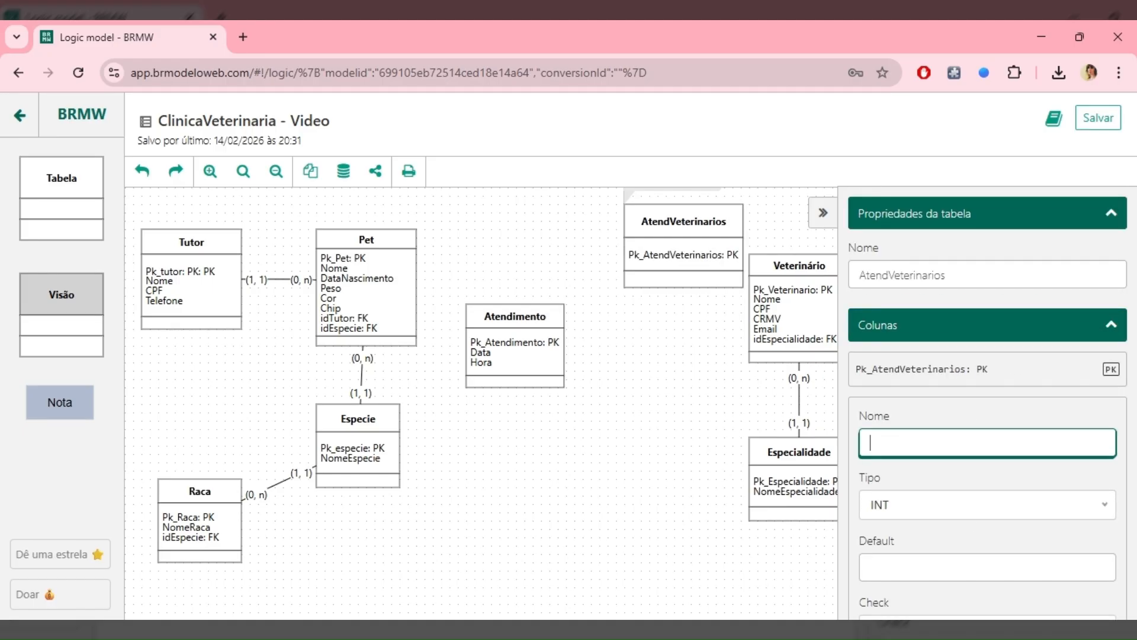
pyautogui.write('DataAtendimento')
pyautogui.moveTo(725, 229); pyautogui.dragTo(708, 237)
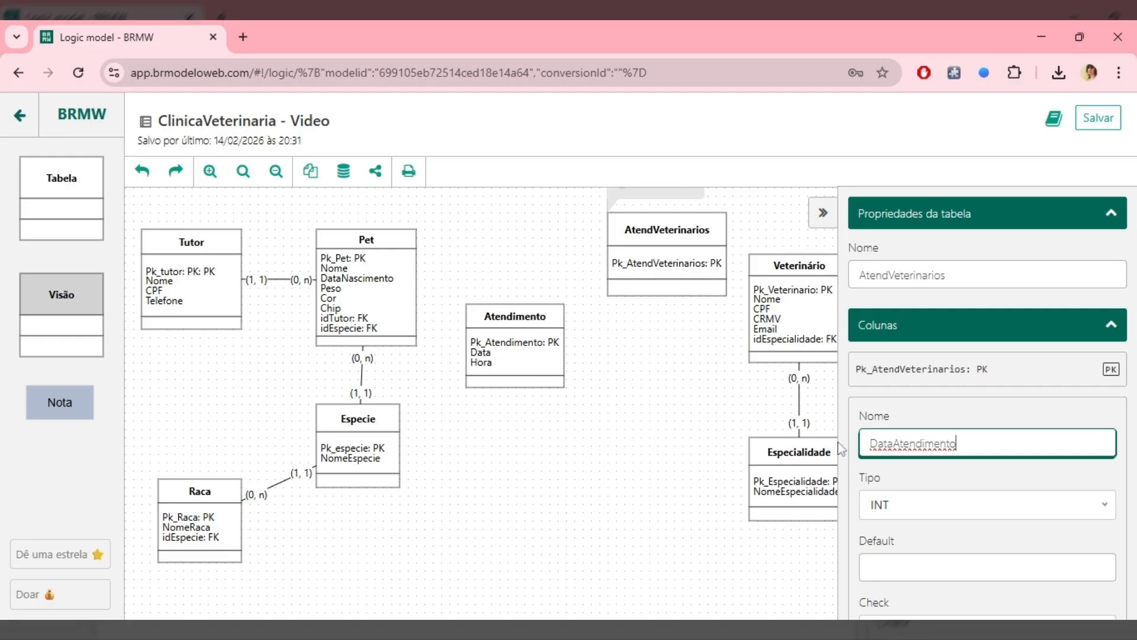
pyautogui.click(888, 514)
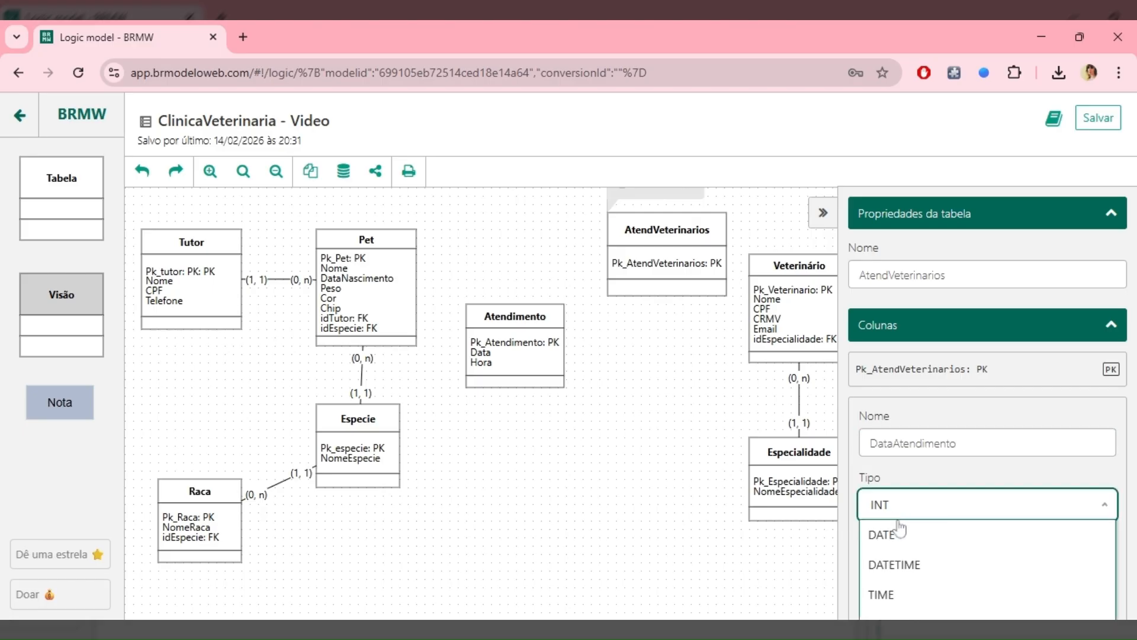
pyautogui.click(948, 566)
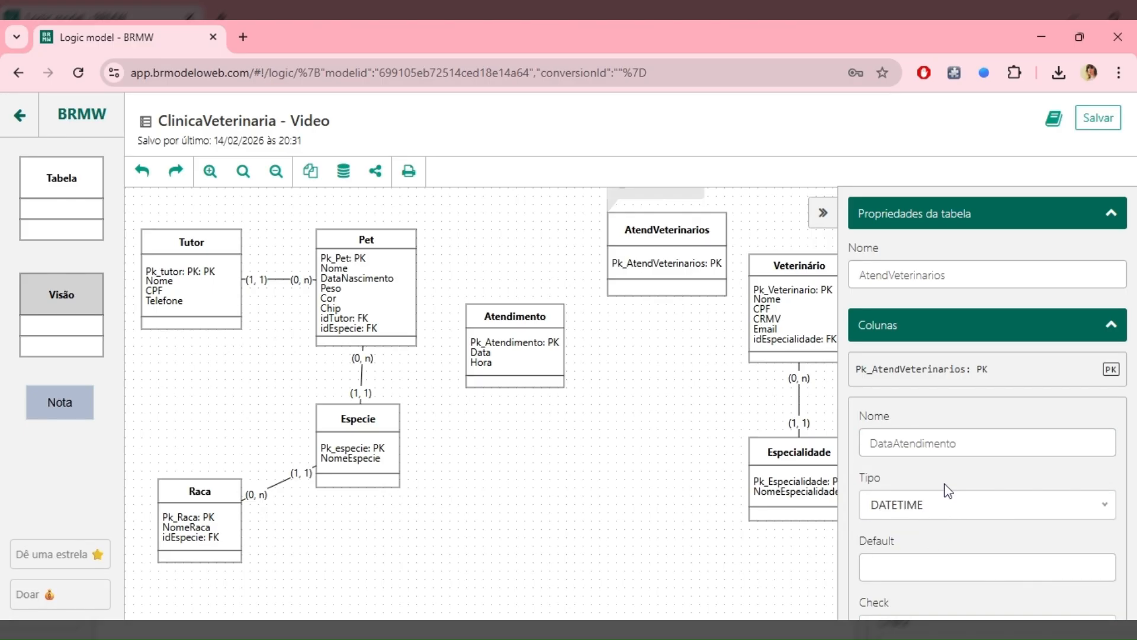
pyautogui.scroll(-3, 948, 462)
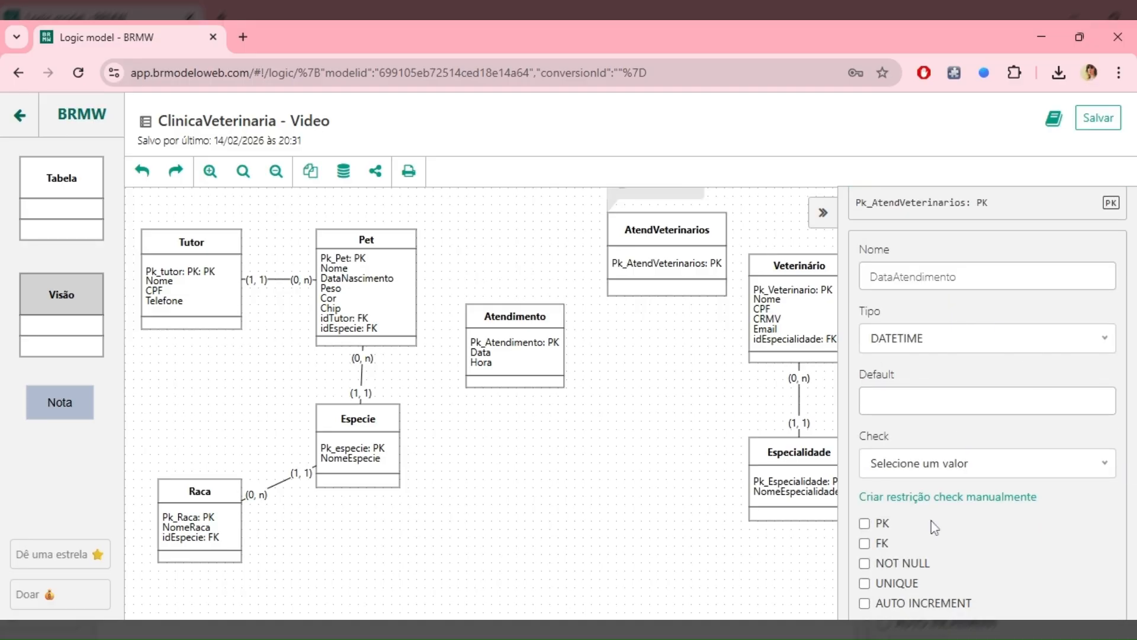
pyautogui.scroll(-2, 921, 533)
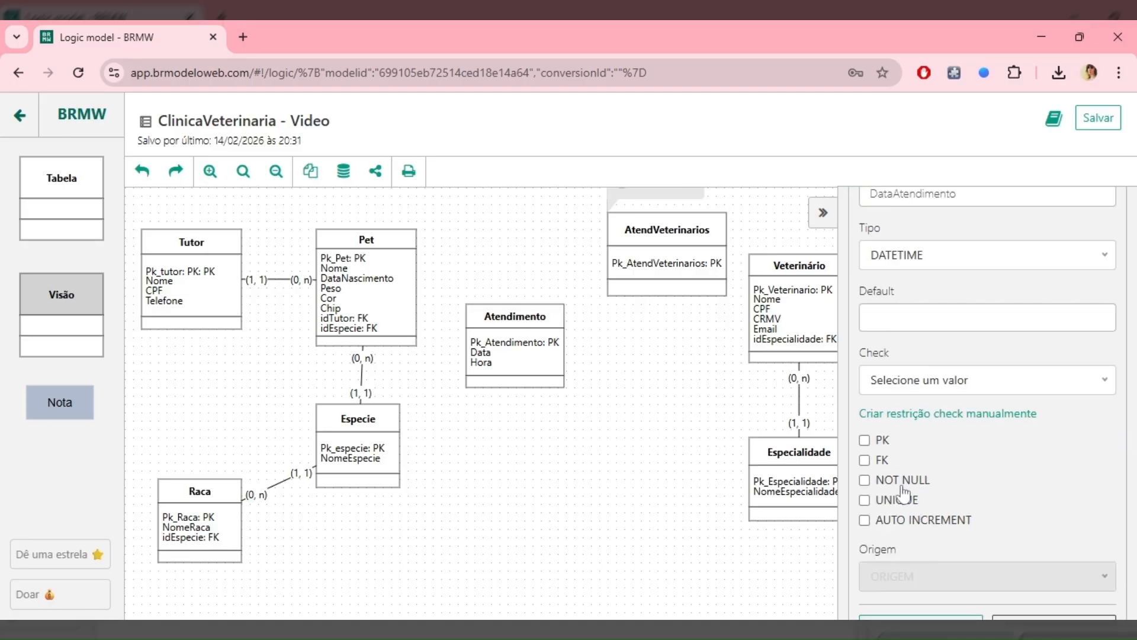
pyautogui.click(866, 483)
pyautogui.scroll(-2, 958, 493)
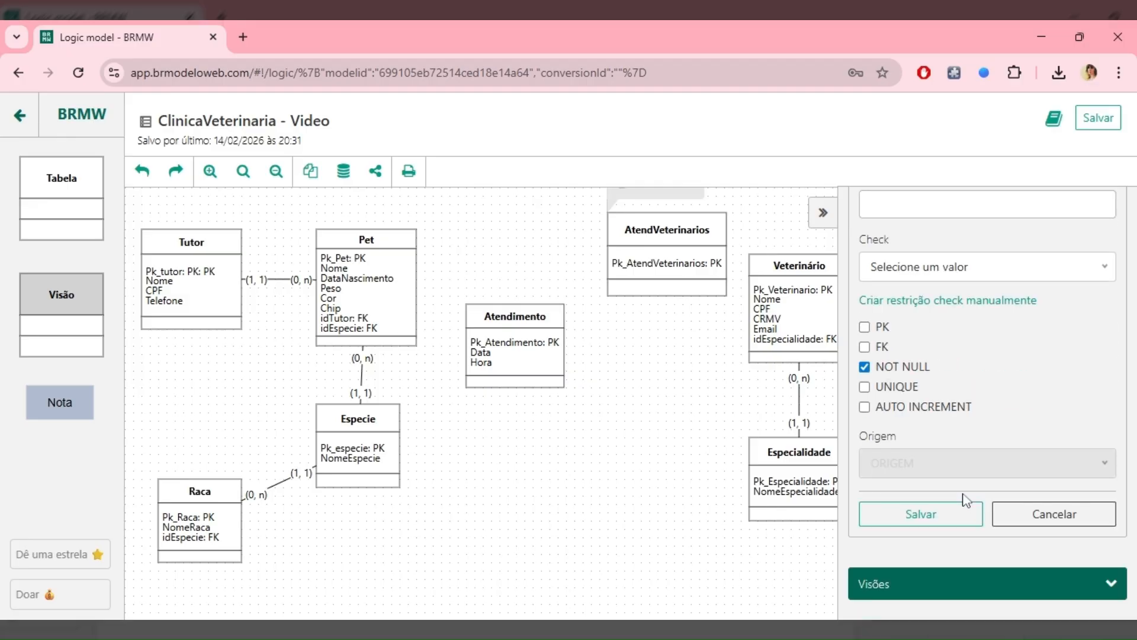
pyautogui.click(939, 517)
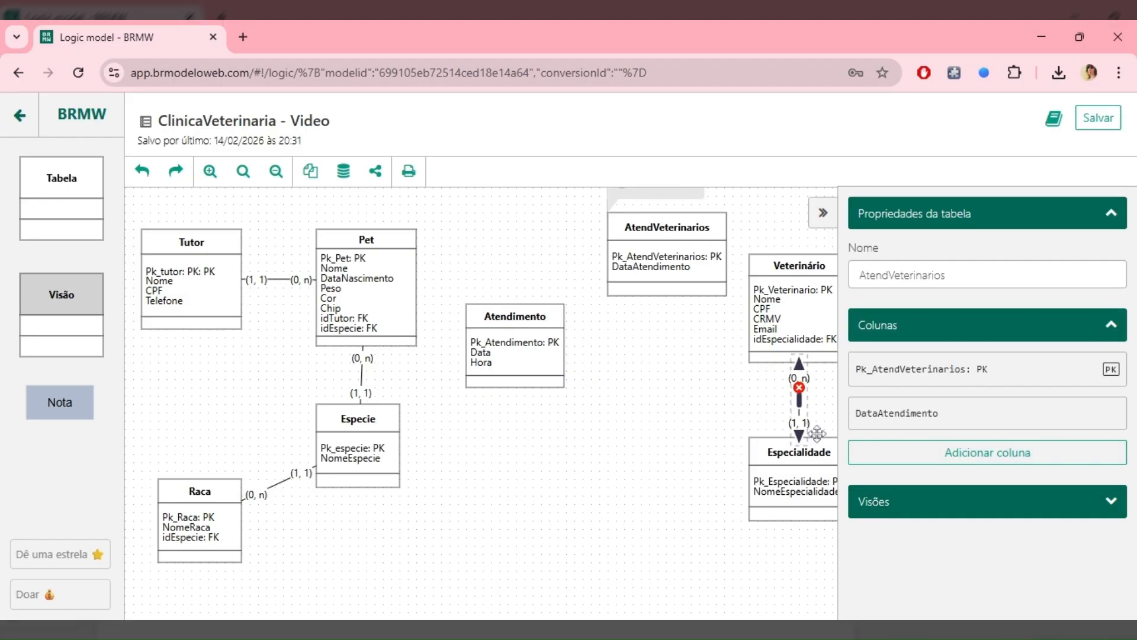
# Add a Queixas column of type VARCHAR to the AtendVeterinarios table, without constraints.
pyautogui.click(912, 463)
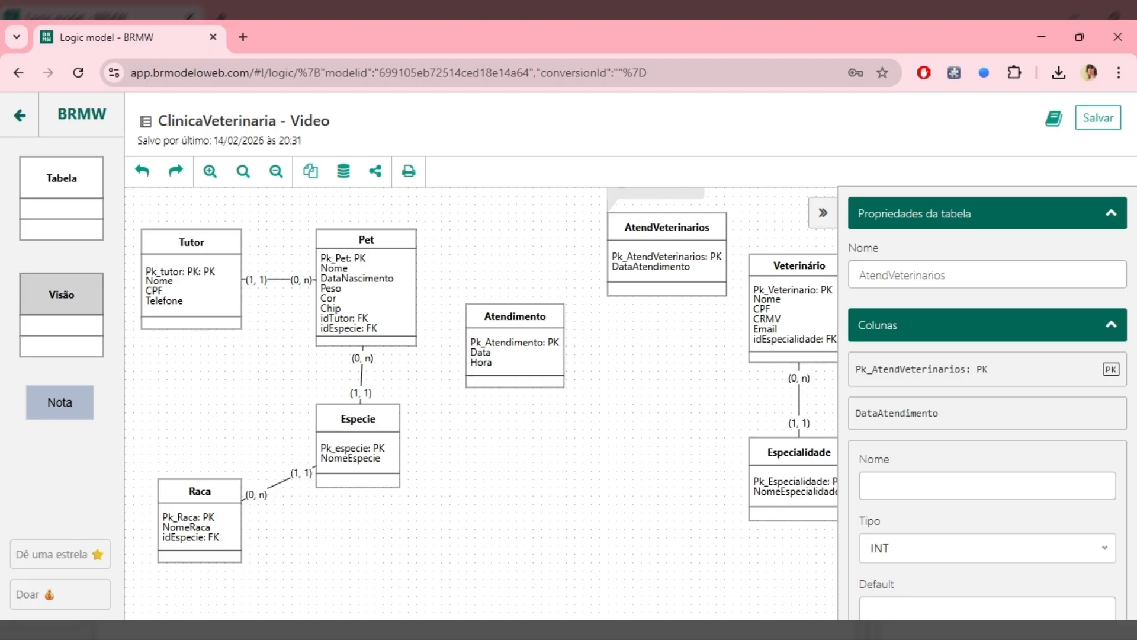
pyautogui.click(889, 486)
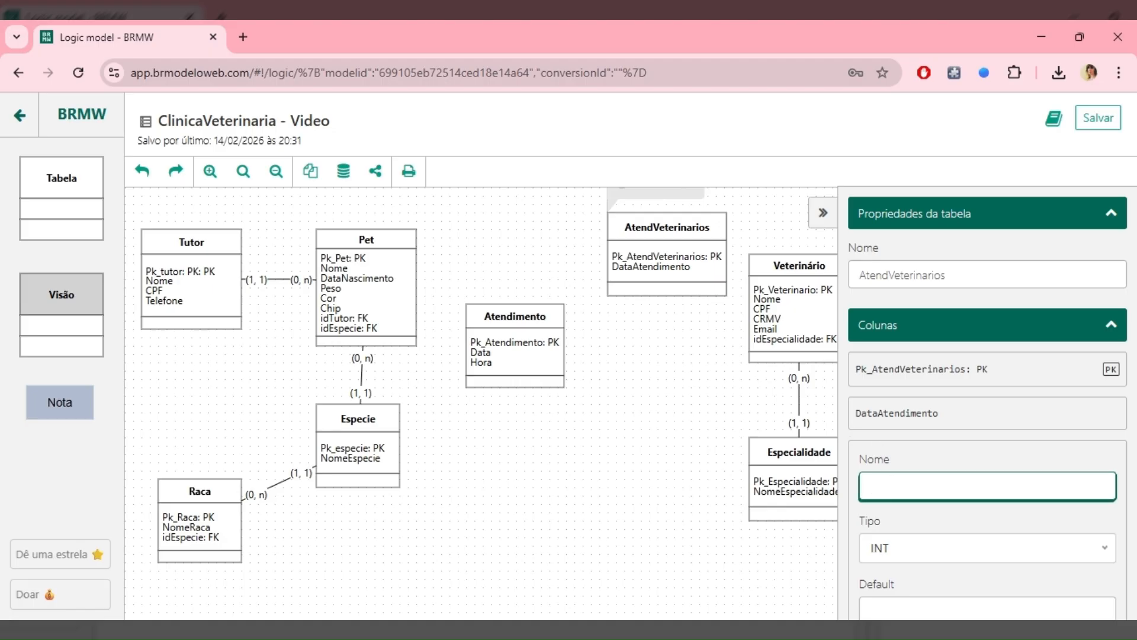
pyautogui.write('Queixas')
pyautogui.click(920, 551)
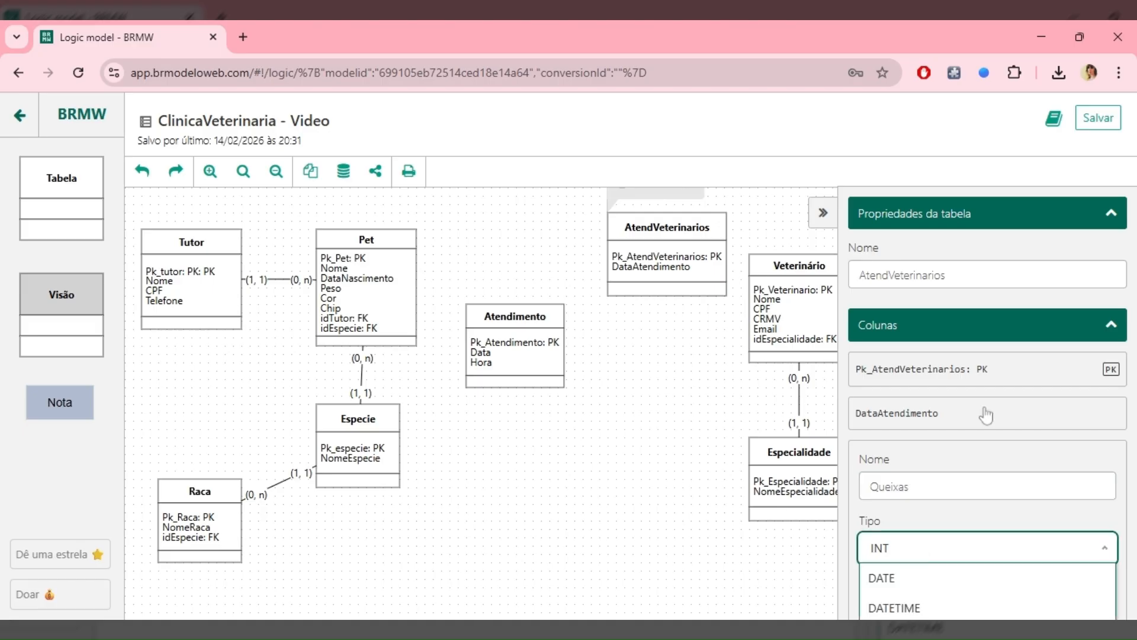
pyautogui.scroll(-4, 986, 414)
pyautogui.click(894, 509)
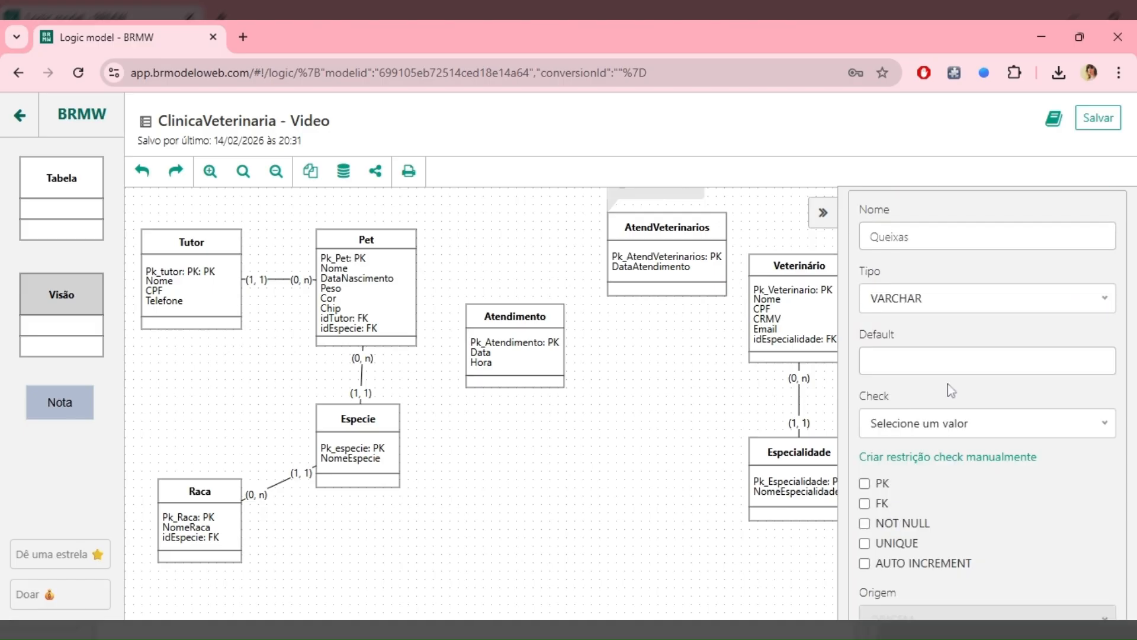
pyautogui.scroll(-3, 922, 517)
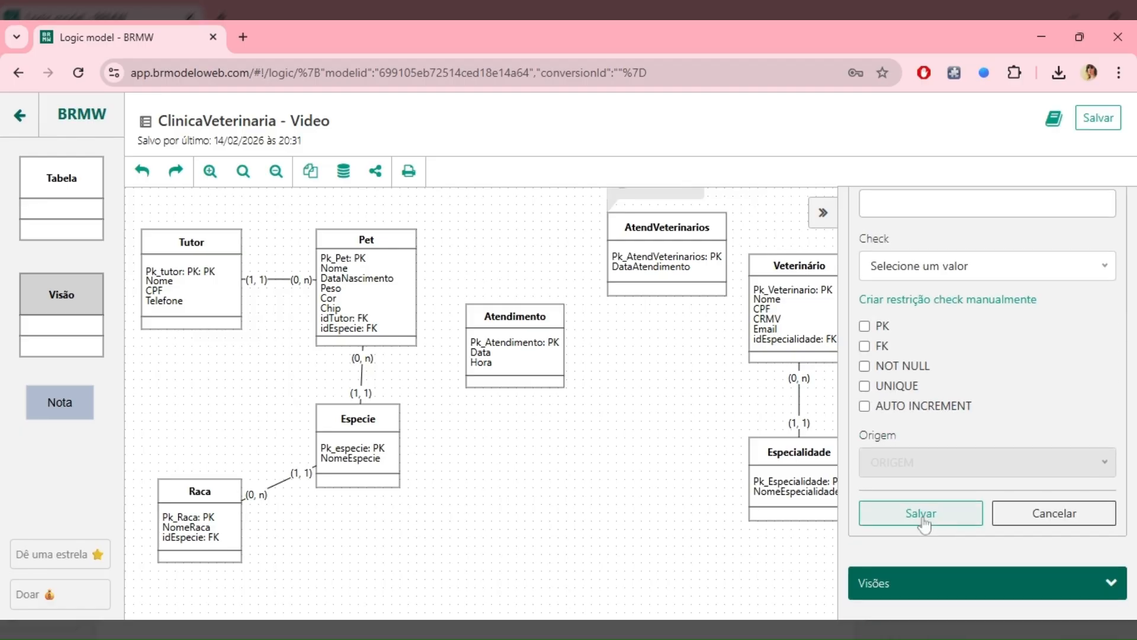
pyautogui.click(923, 515)
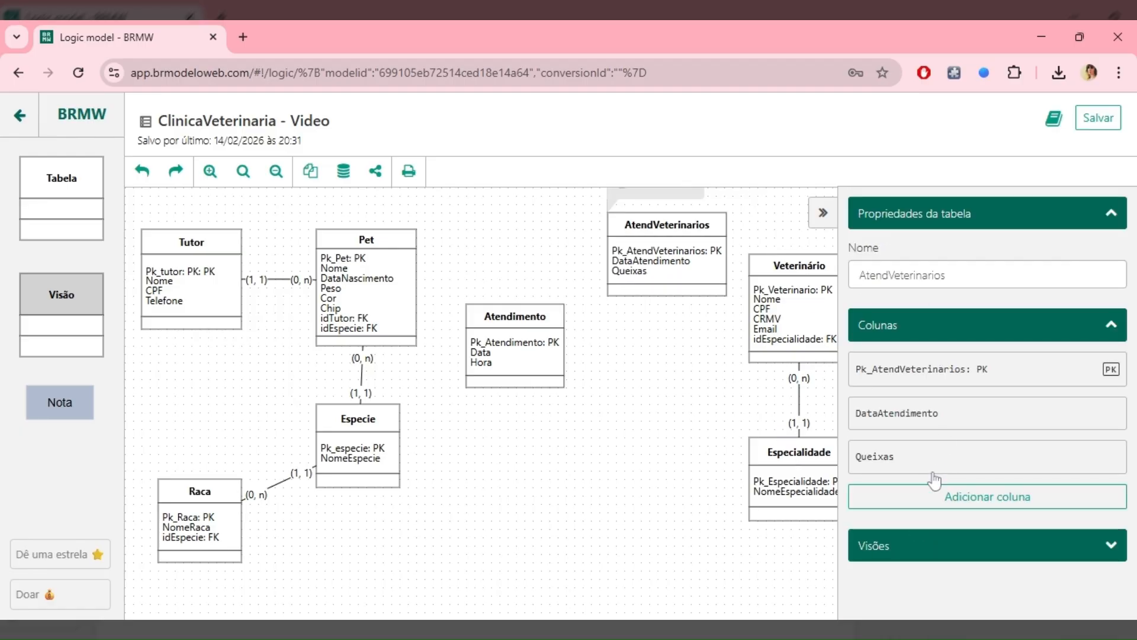
# Add an Observacao column of type VARCHAR to the AtendVeterinarios table, without constraints.
pyautogui.click(911, 504)
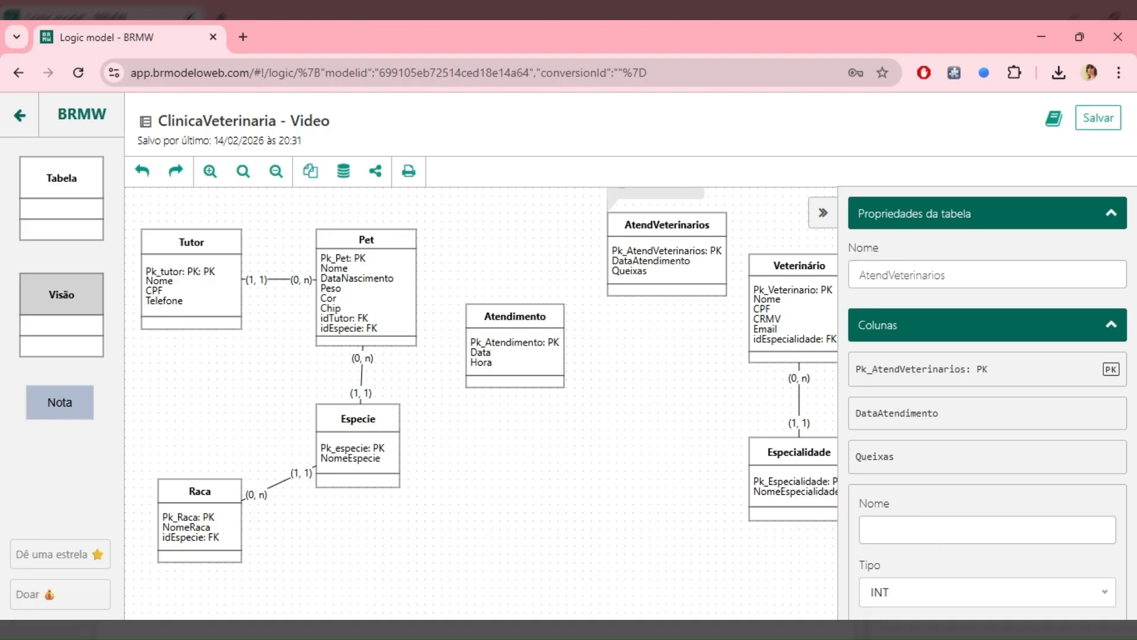
pyautogui.click(907, 530)
pyautogui.write('Obse')
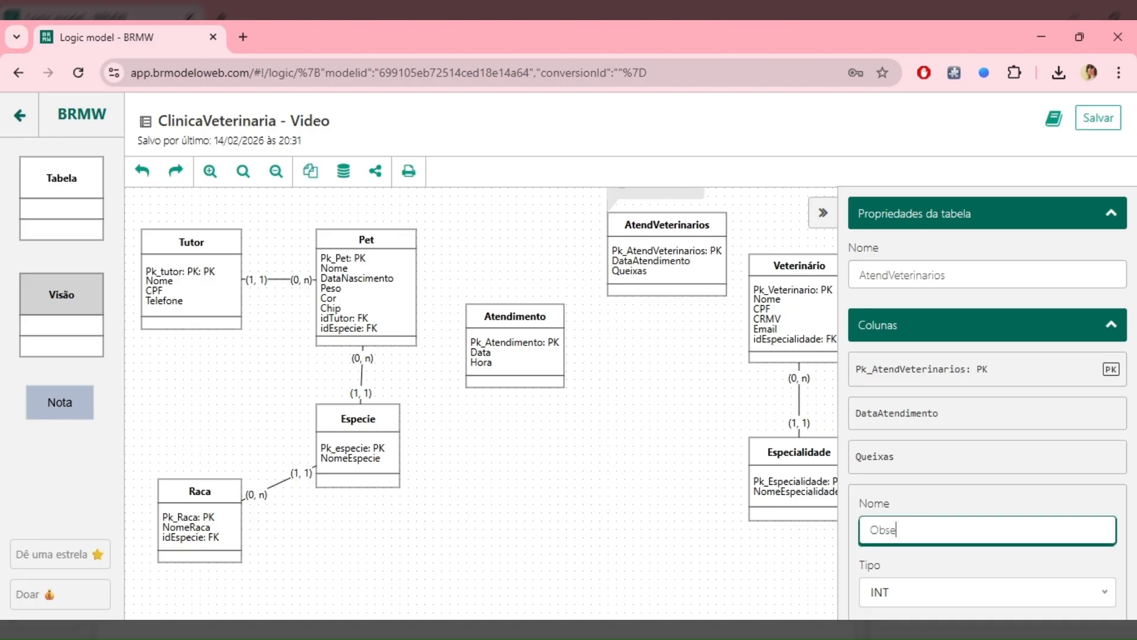
pyautogui.write('rvacao')
pyautogui.scroll(-2, 945, 469)
pyautogui.click(917, 506)
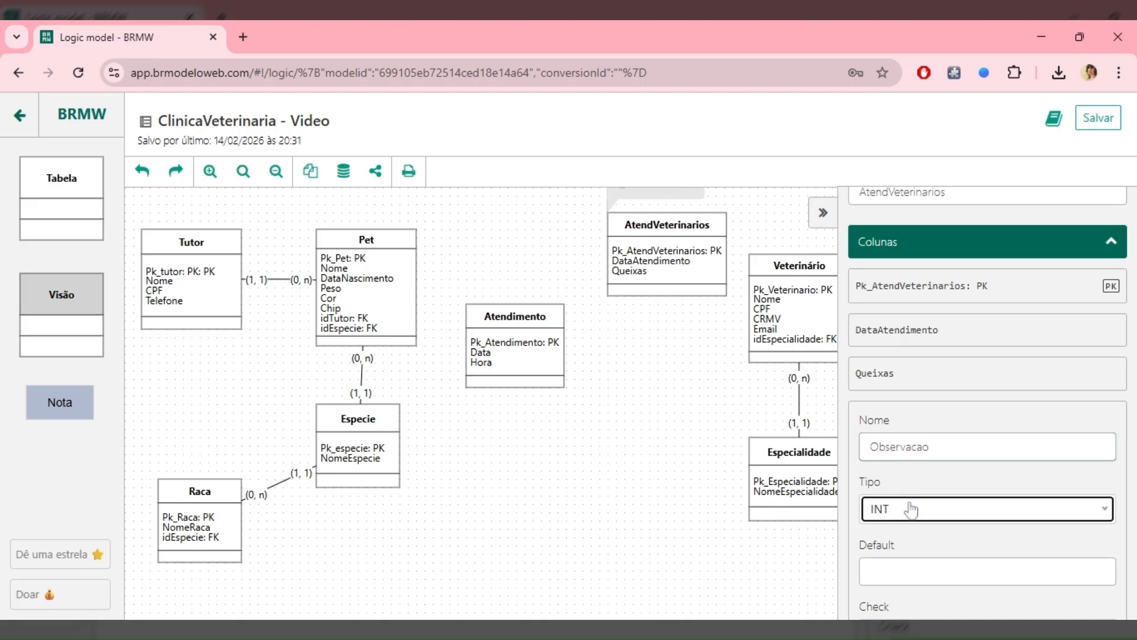
pyautogui.scroll(-4, 924, 471)
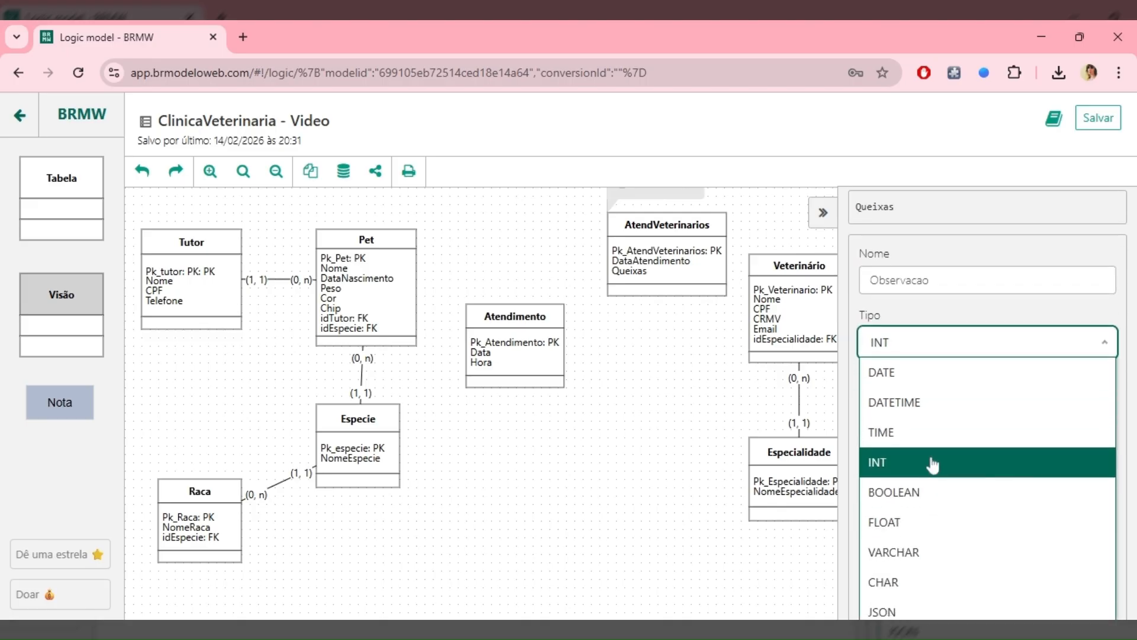
pyautogui.click(927, 548)
pyautogui.scroll(-4, 1055, 490)
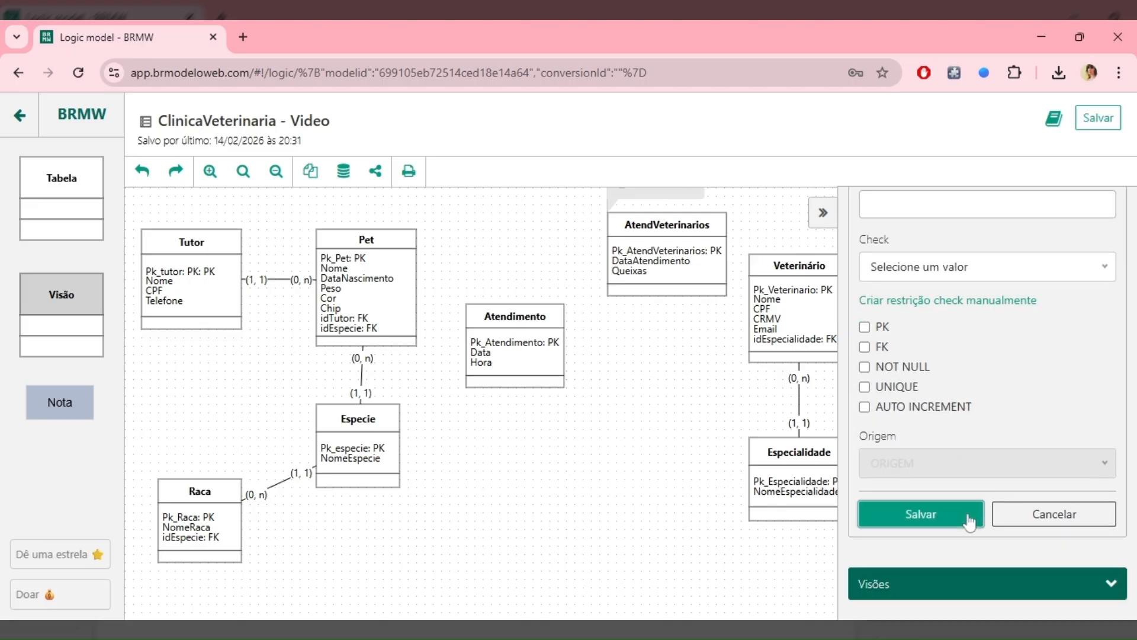
pyautogui.click(970, 516)
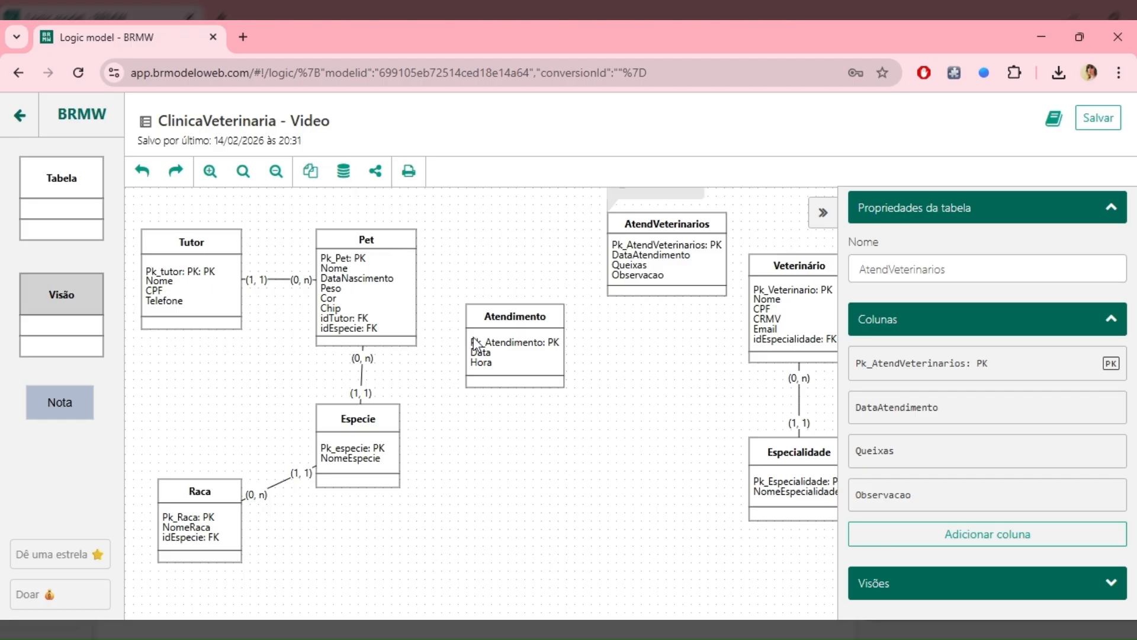
# Try a relationship from the Atendimento table to Pet, and remove it by deleting the idAtendimento foreign key from Pet.
pyautogui.click(523, 316)
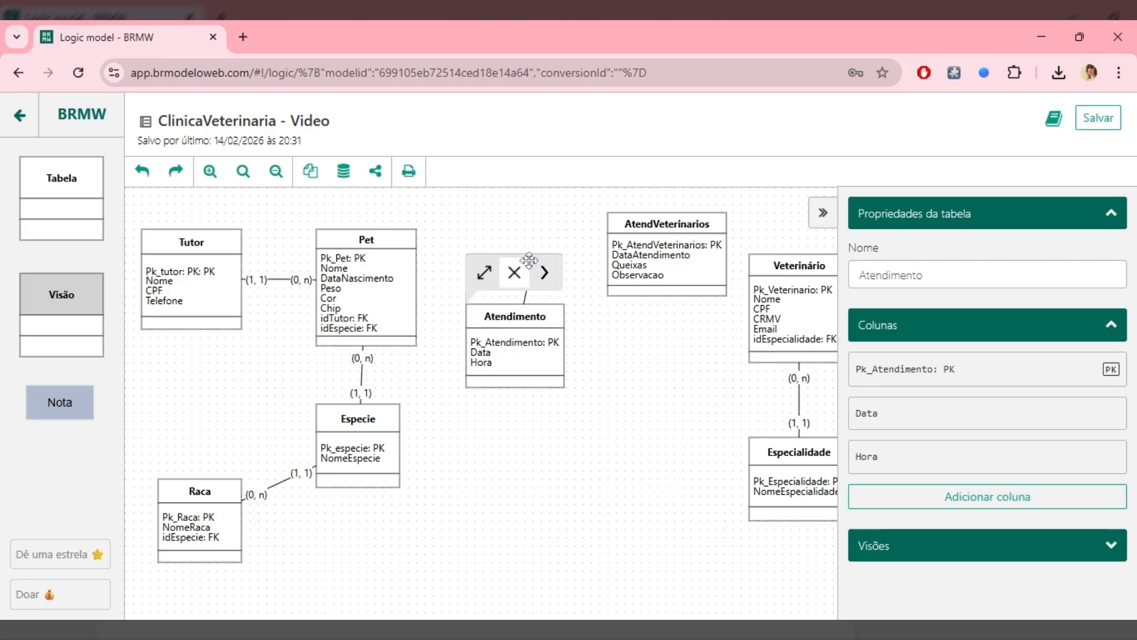
pyautogui.moveTo(544, 272); pyautogui.dragTo(412, 250)
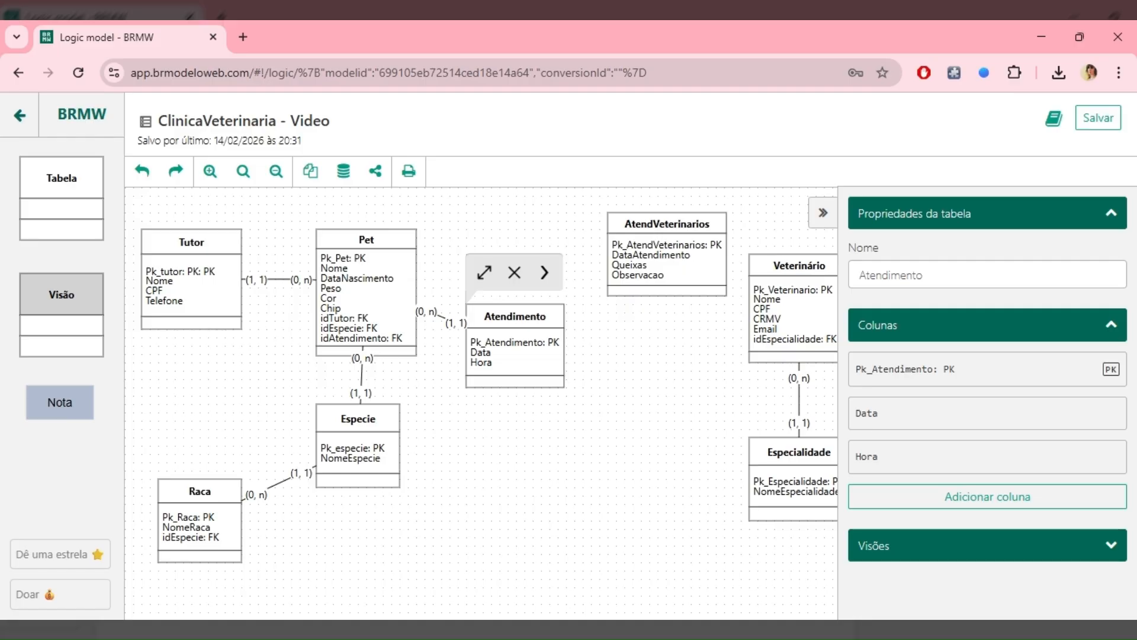
pyautogui.click(362, 257)
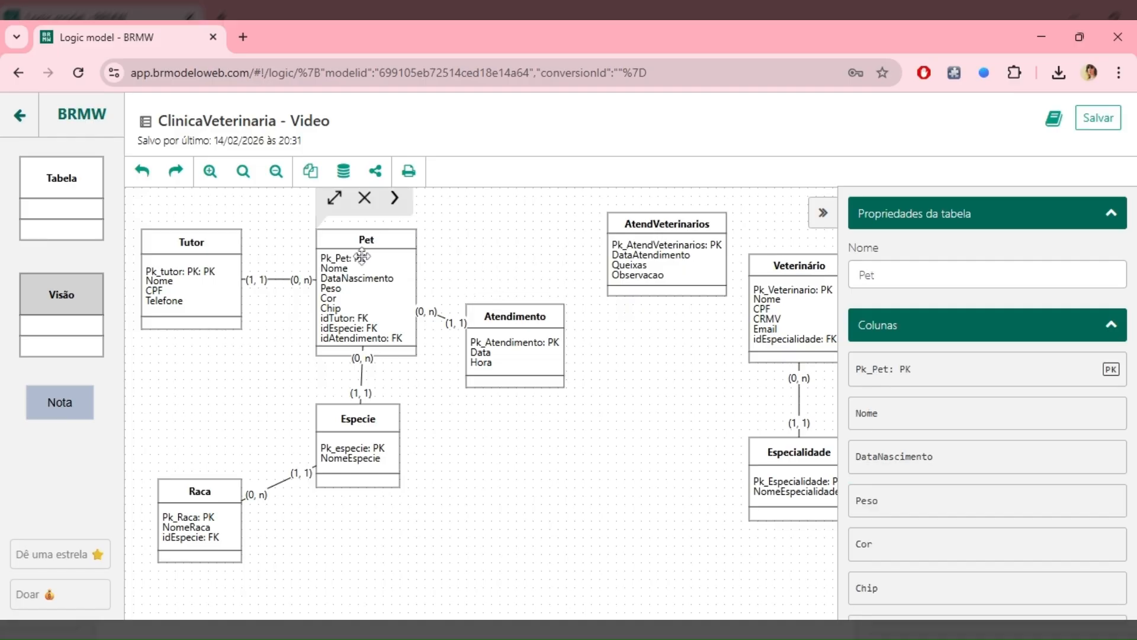
pyautogui.scroll(-3, 1009, 483)
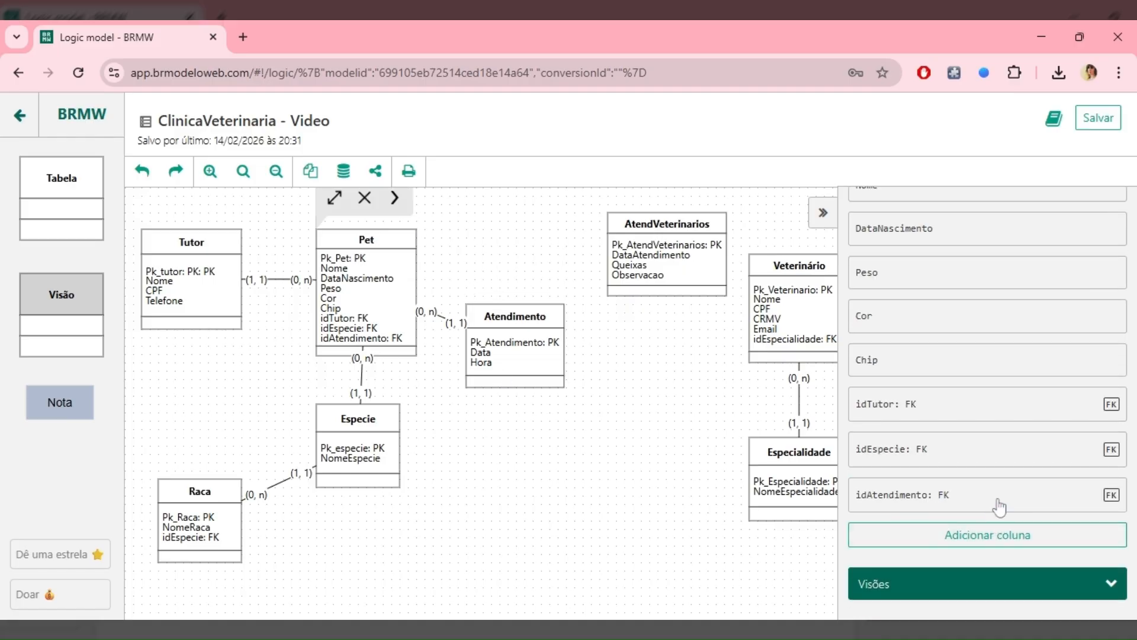
pyautogui.click(1001, 497)
pyautogui.scroll(-4, 1010, 471)
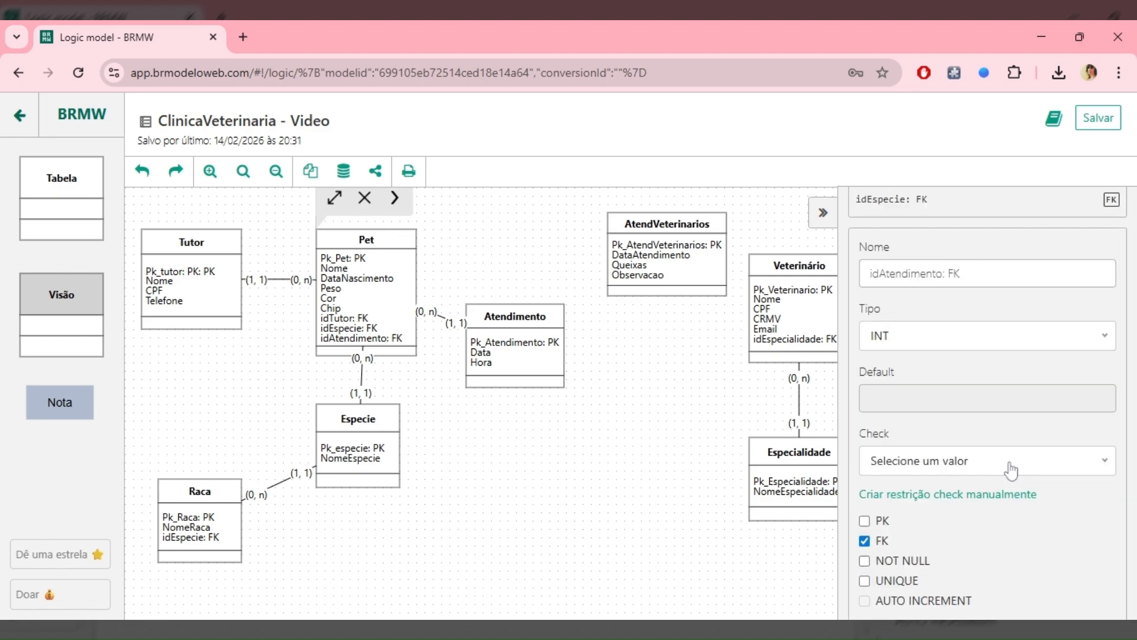
pyautogui.scroll(-3, 1011, 470)
pyautogui.click(1003, 487)
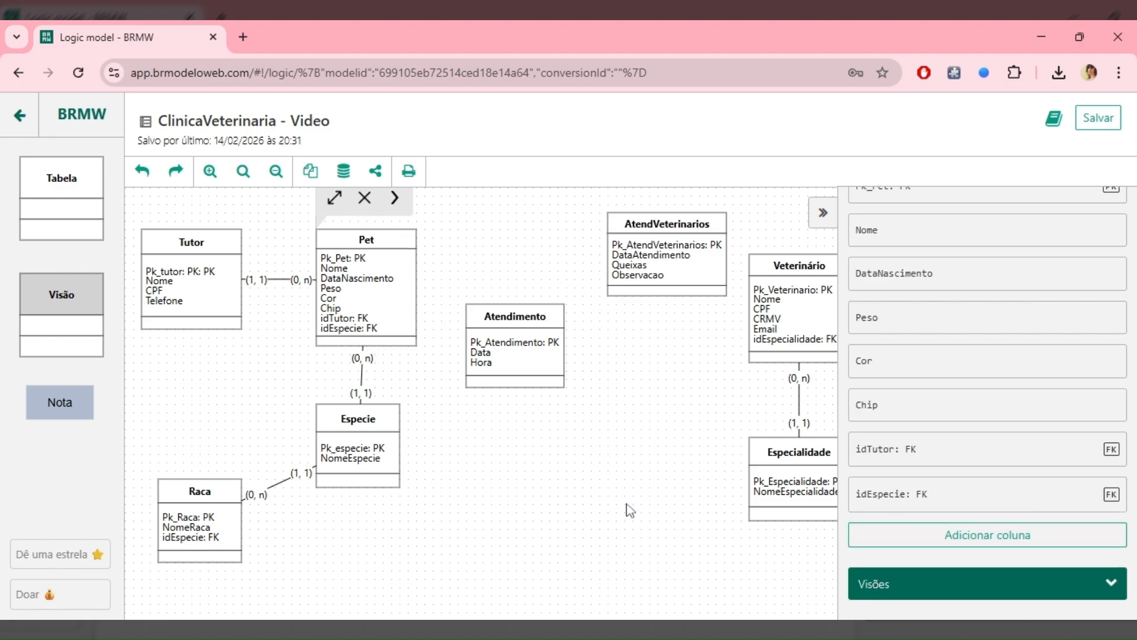
# Create a relationship from the Pet table to the Atendimento table.
pyautogui.click(446, 263)
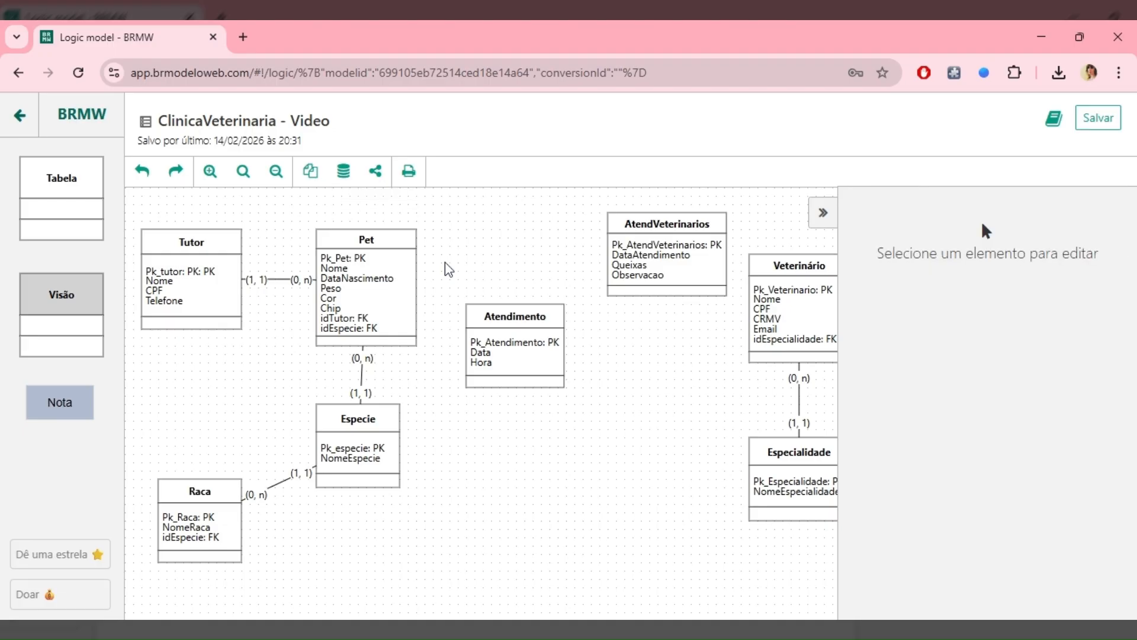
pyautogui.click(370, 255)
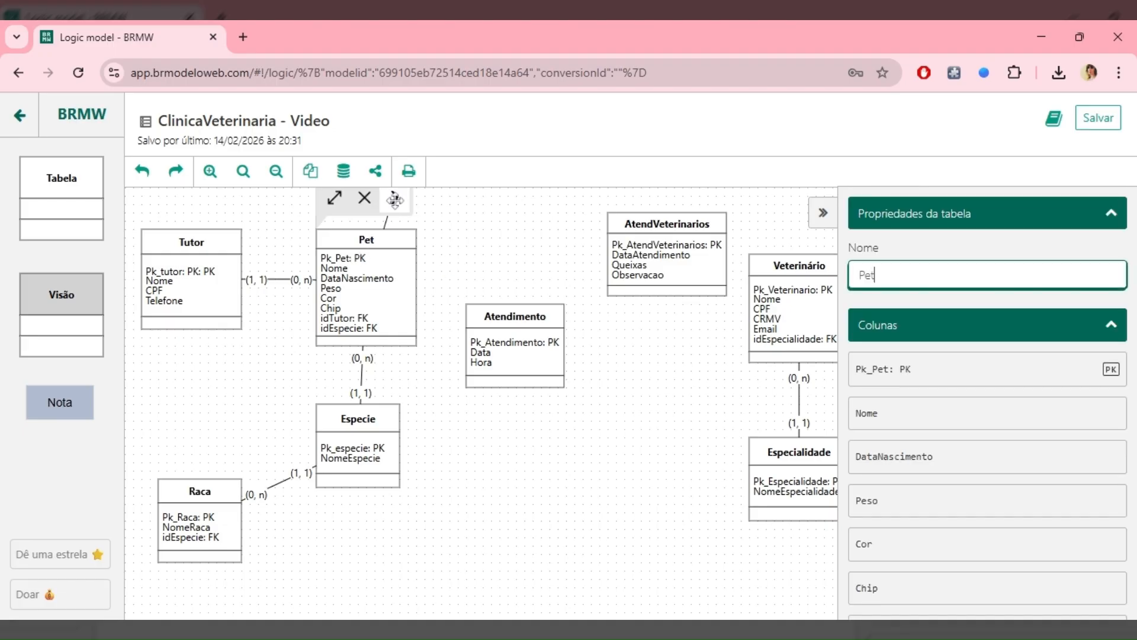
pyautogui.moveTo(394, 200); pyautogui.dragTo(510, 340)
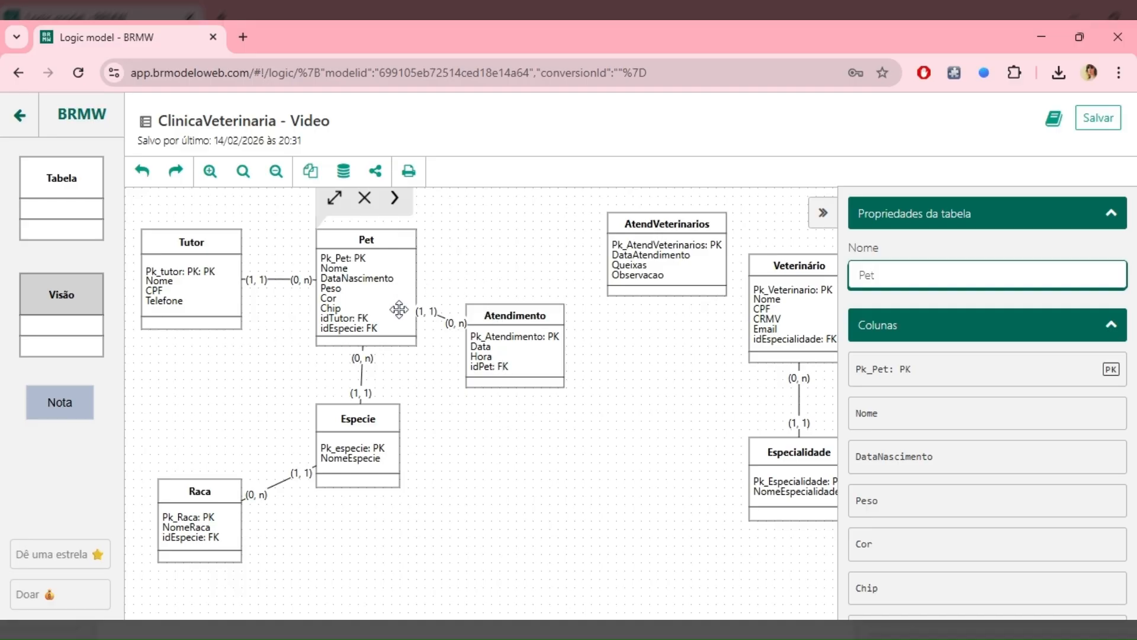
# Move the AtendVeterinarios table slightly down and create a relationship from it to the Atendimento table.
pyautogui.moveTo(314, 273)
pyautogui.click(657, 226)
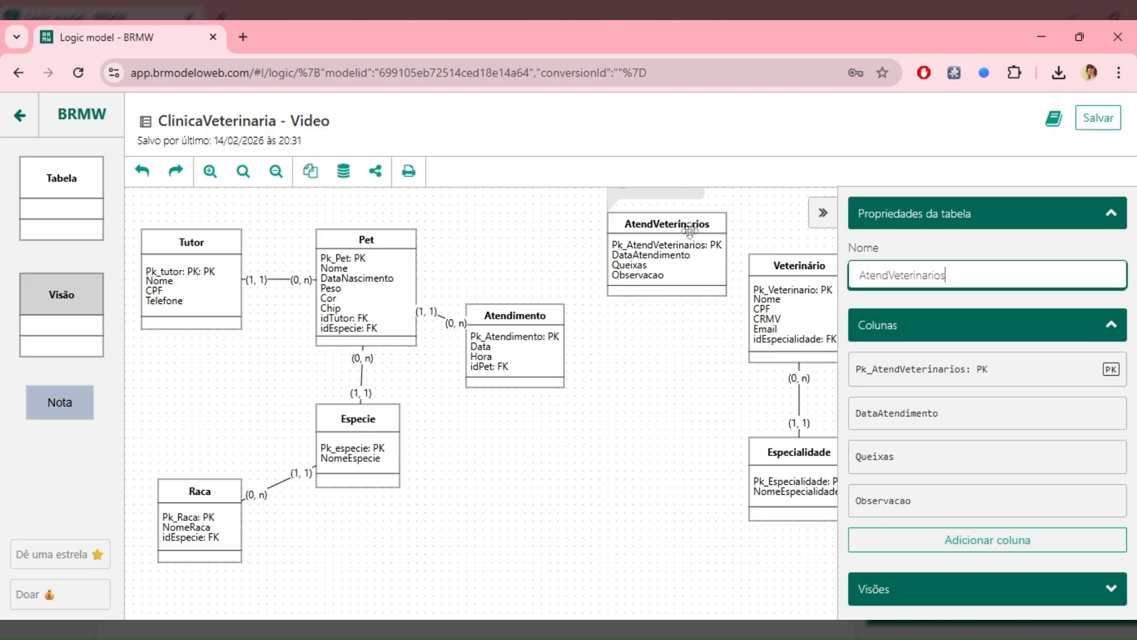
pyautogui.moveTo(689, 229); pyautogui.dragTo(697, 263)
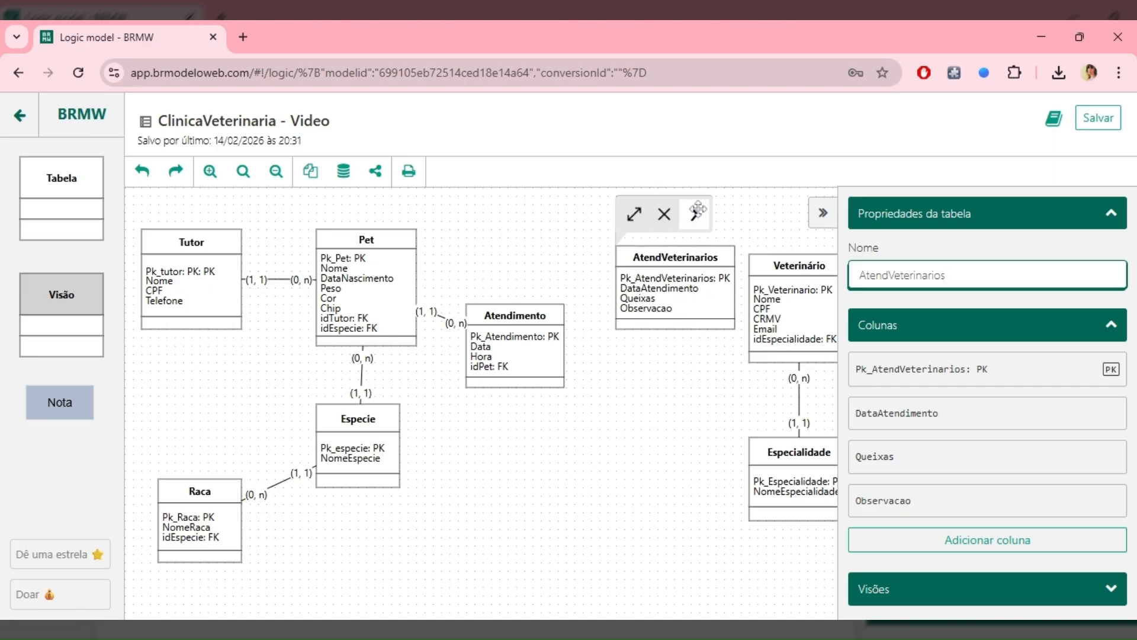
pyautogui.moveTo(698, 208); pyautogui.dragTo(595, 322)
# Move the Atendimento table slightly down and left to space out its connections, and clear the selection.
pyautogui.moveTo(554, 354); pyautogui.dragTo(509, 361)
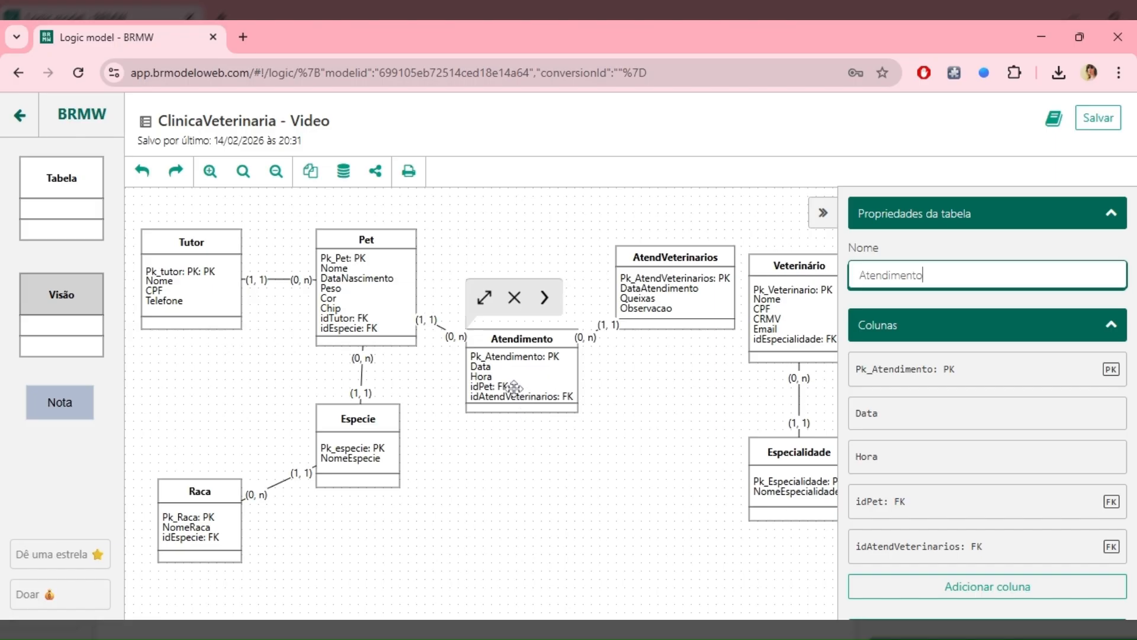
pyautogui.moveTo(518, 388); pyautogui.dragTo(510, 405)
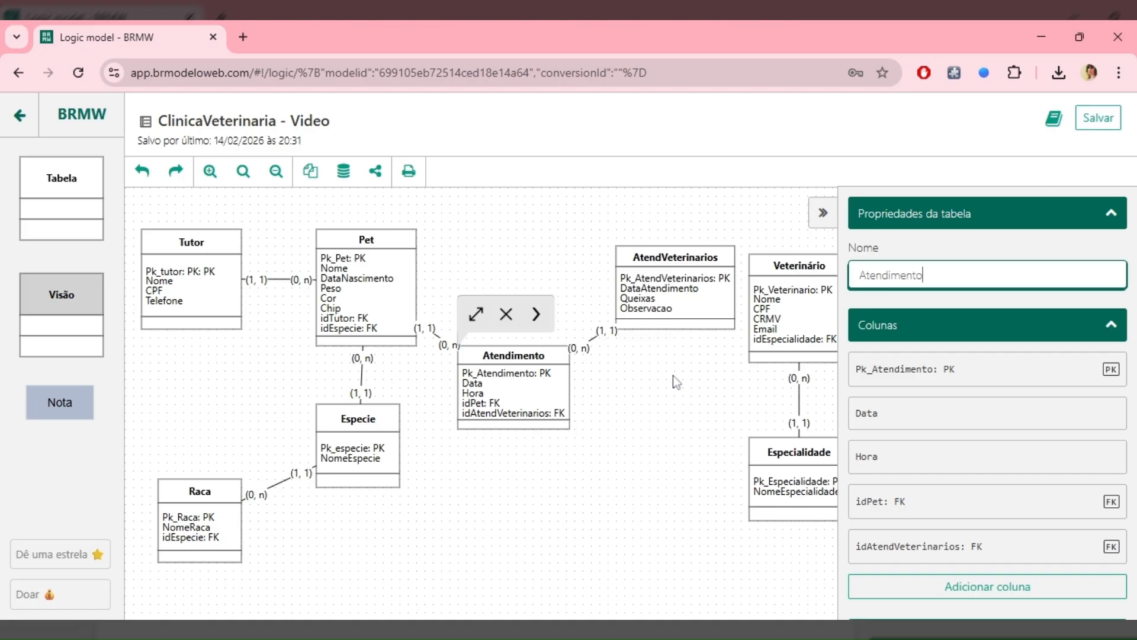
pyautogui.moveTo(533, 384); pyautogui.dragTo(524, 391)
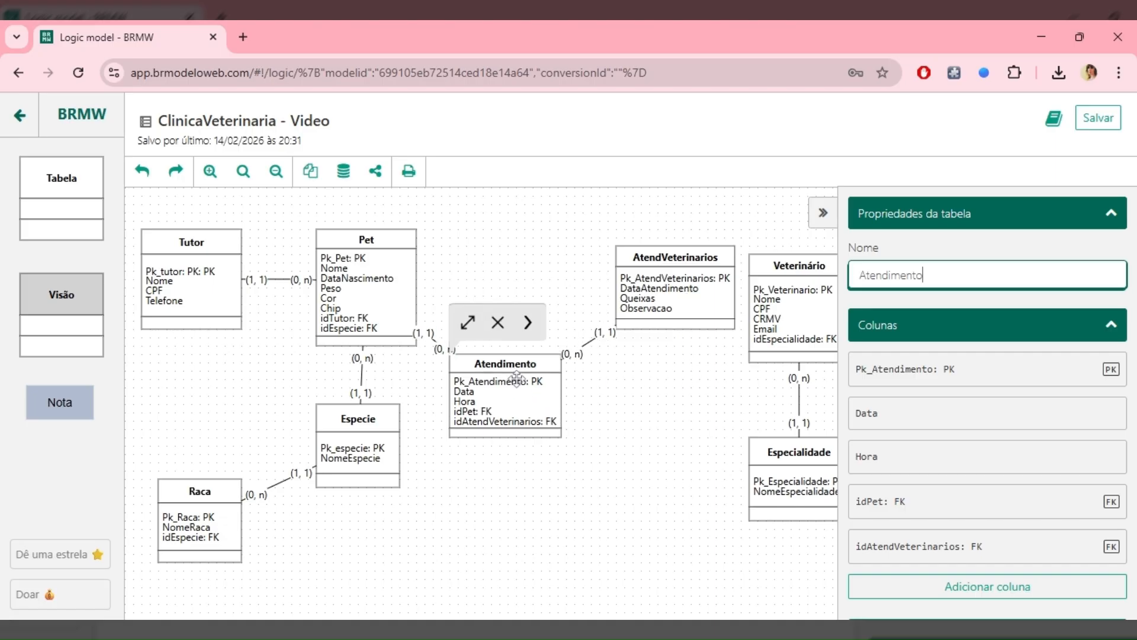
pyautogui.click(663, 373)
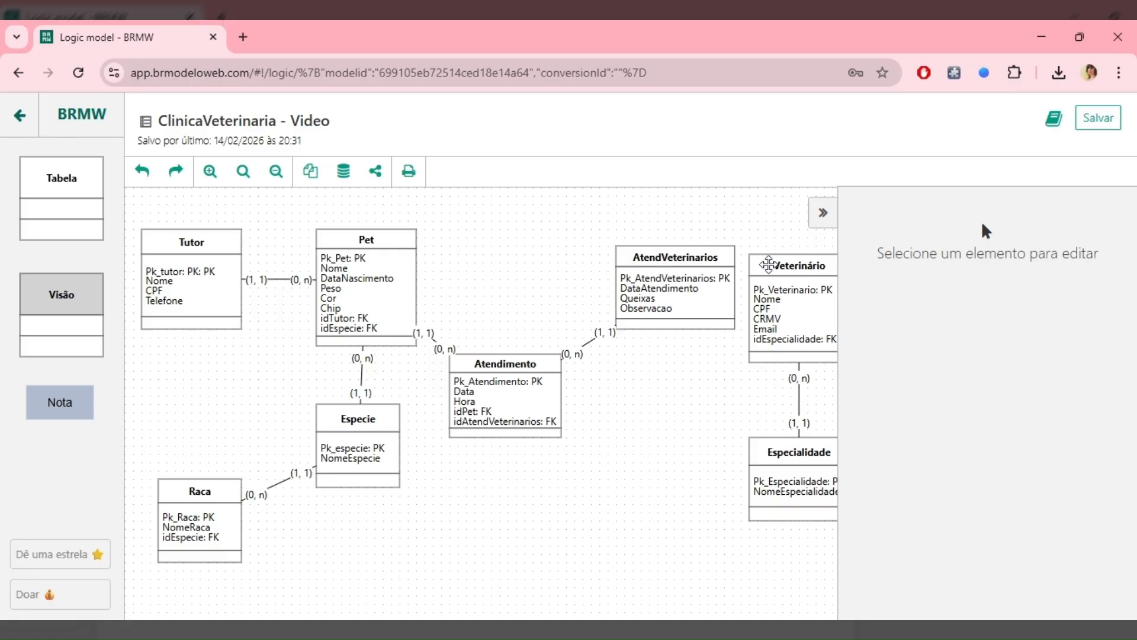
# Move the AtendVeterinarios table slightly up and left, and enlarge the Veterinário table slightly.
pyautogui.moveTo(698, 267); pyautogui.dragTo(665, 244)
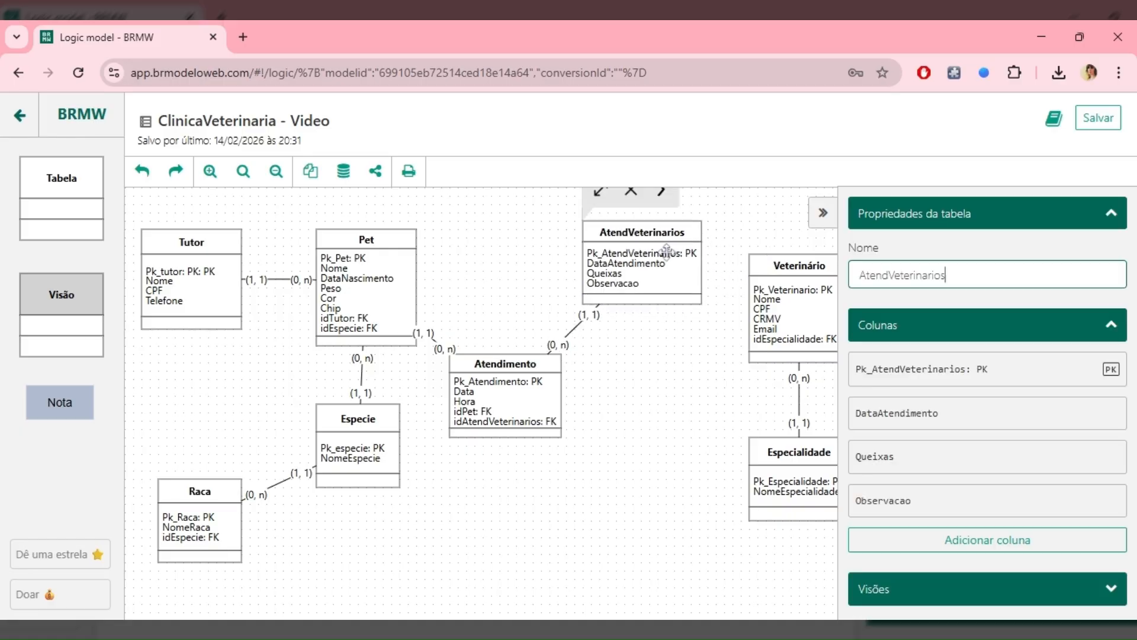
pyautogui.click(648, 355)
pyautogui.click(800, 260)
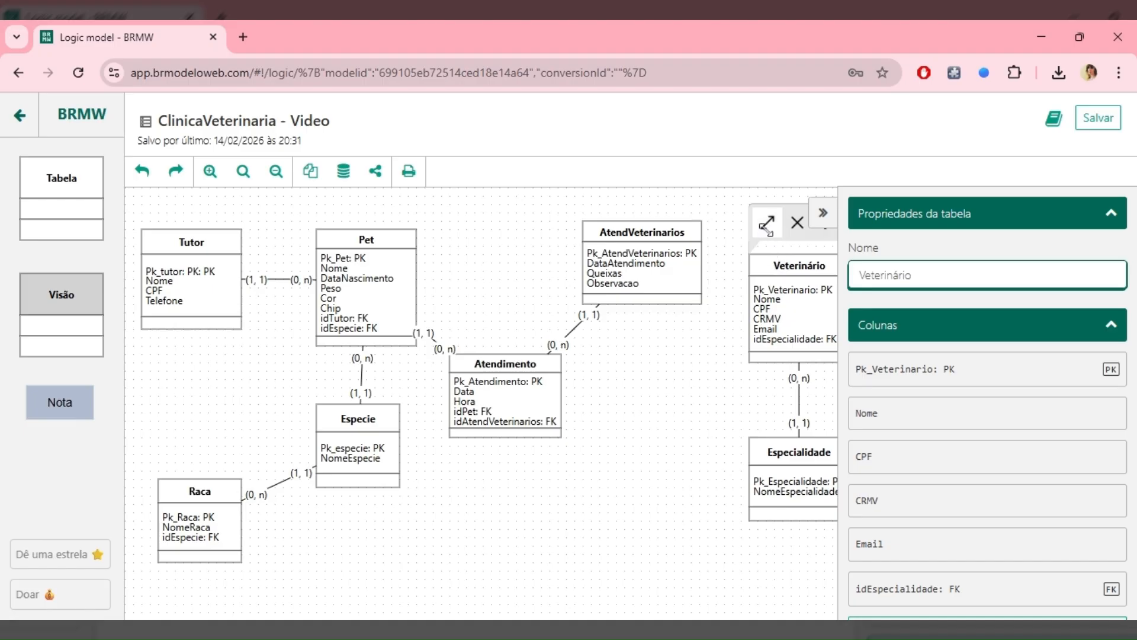
pyautogui.moveTo(768, 224); pyautogui.dragTo(737, 250)
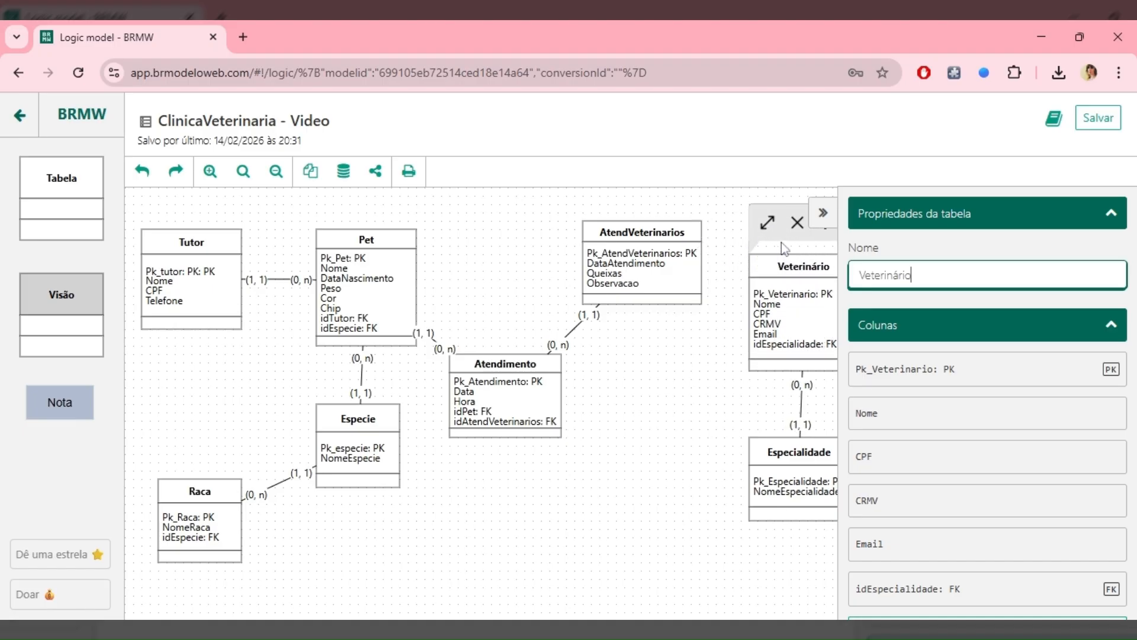
pyautogui.click(727, 386)
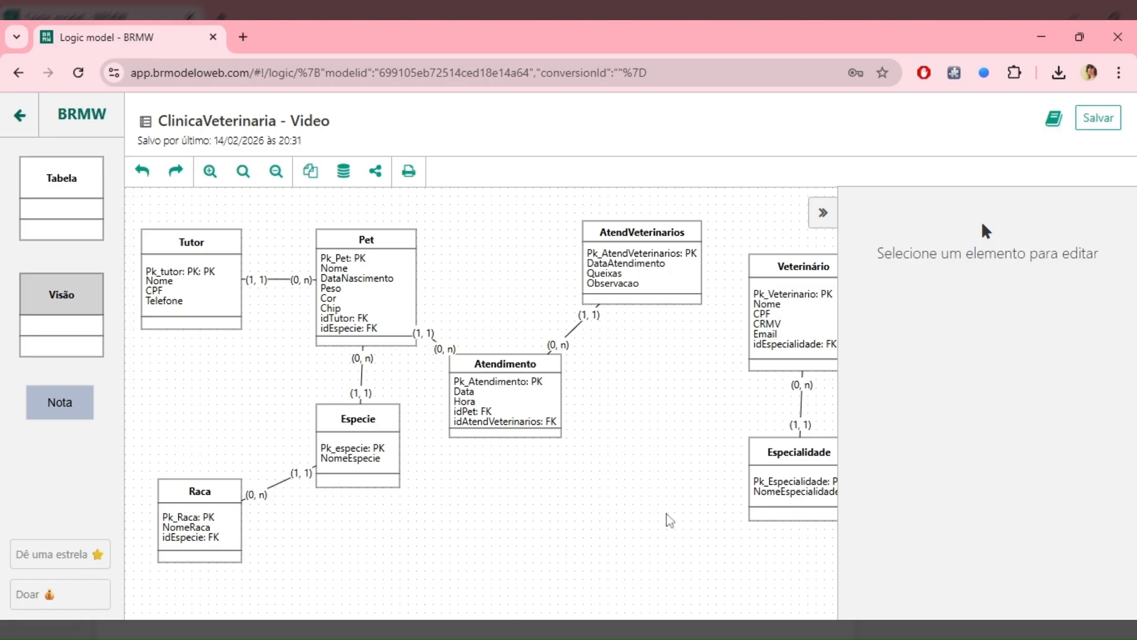
# Create a relationship from the Veterinário table to the AtendVeterinarios table and clear the selection.
pyautogui.click(800, 268)
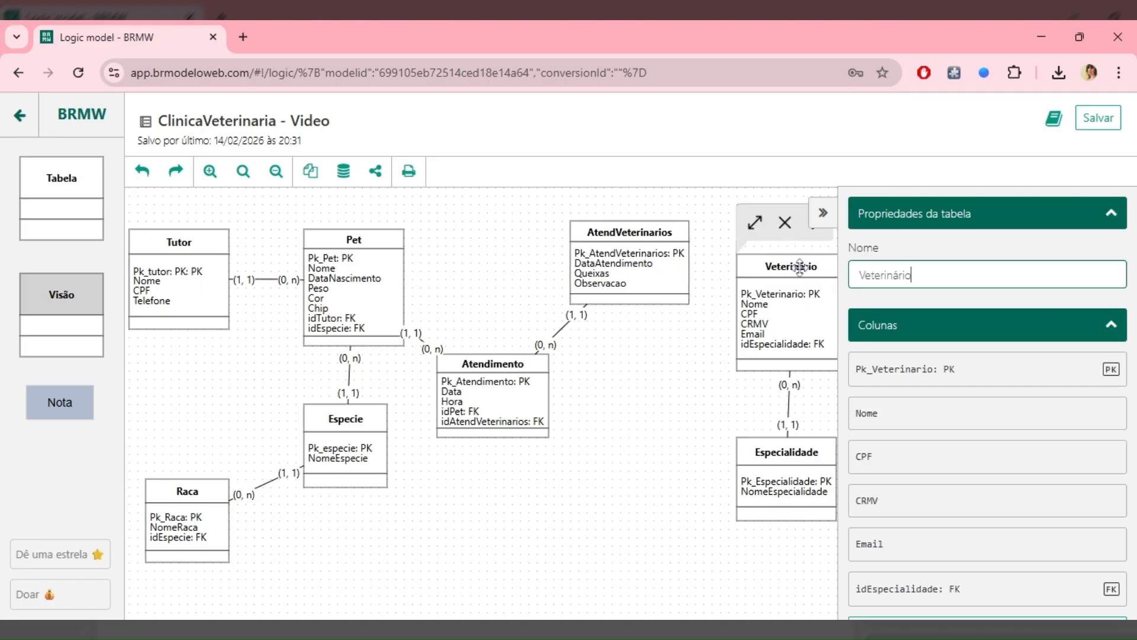
pyautogui.moveTo(779, 244); pyautogui.dragTo(629, 263)
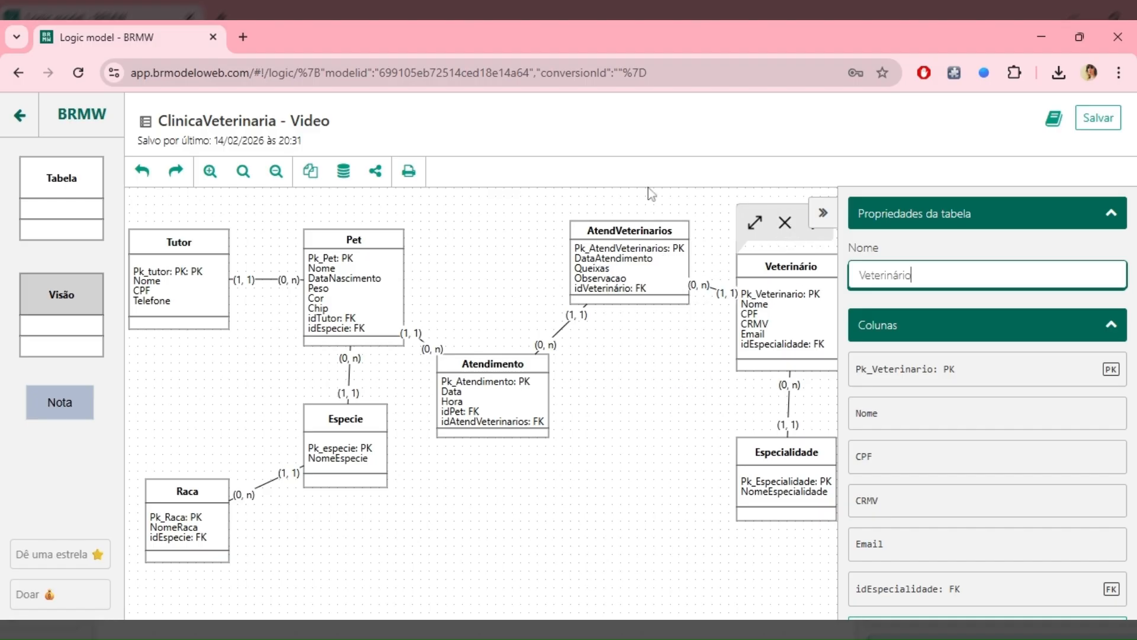
pyautogui.click(665, 495)
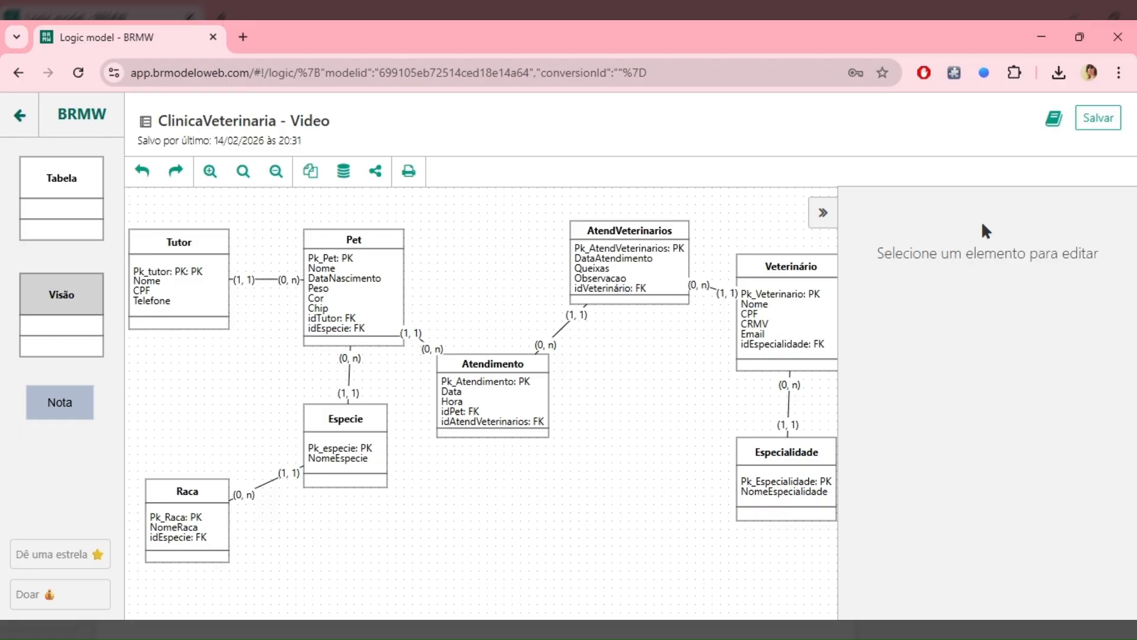
# Add a new table below Atendimento and name it Medicamento.
pyautogui.moveTo(62, 178); pyautogui.dragTo(498, 515)
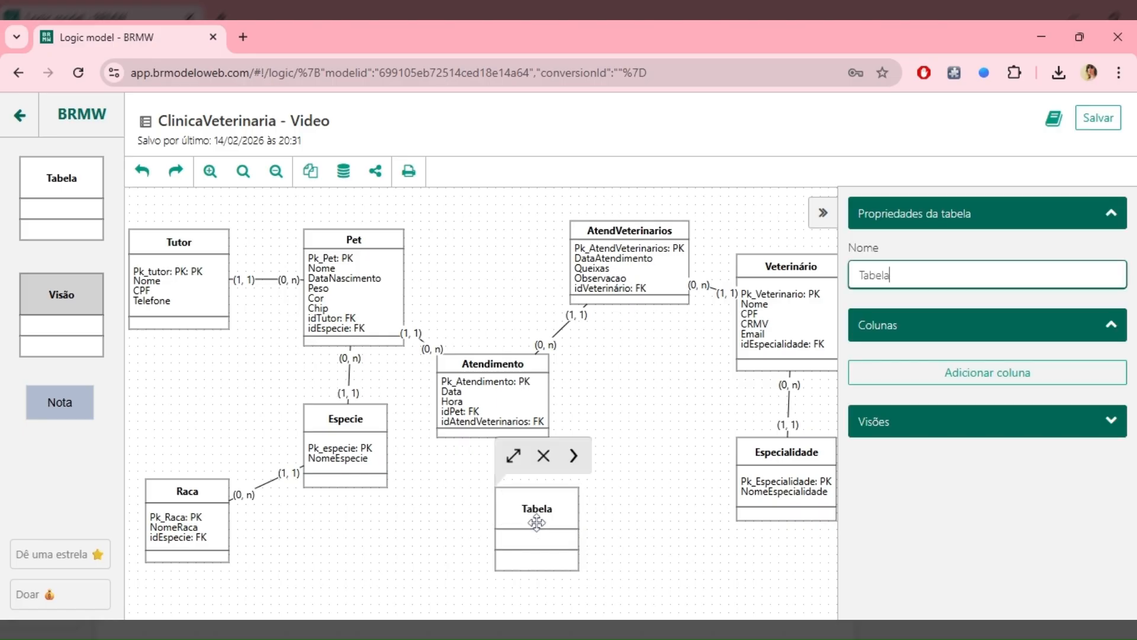
pyautogui.hotkey('ctrl', 'a')
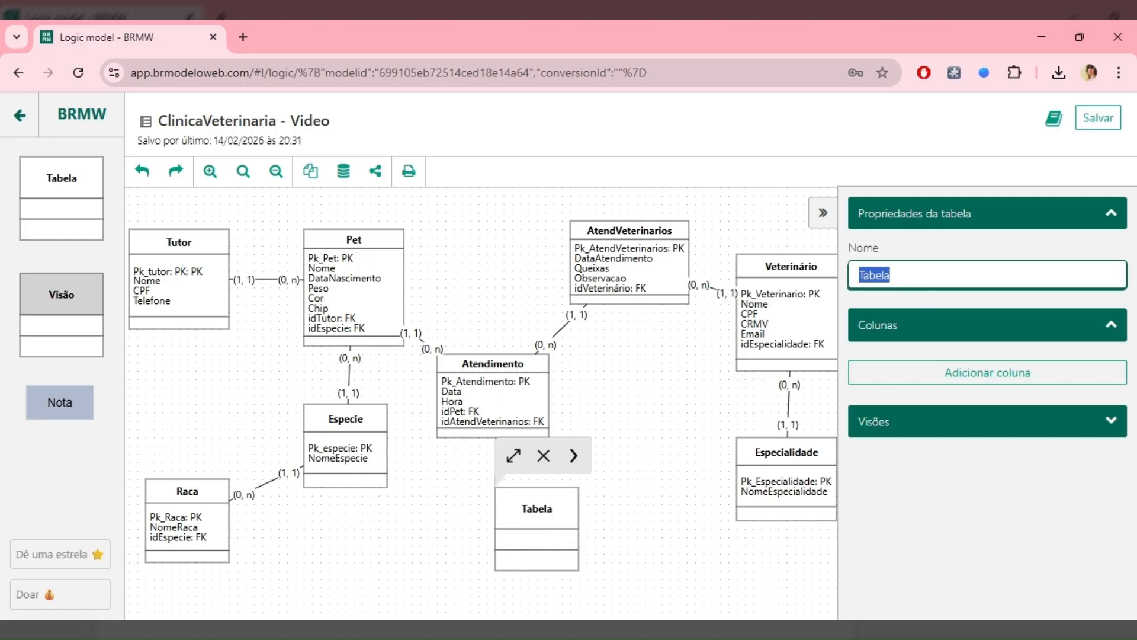
pyautogui.write('Meducanebti')
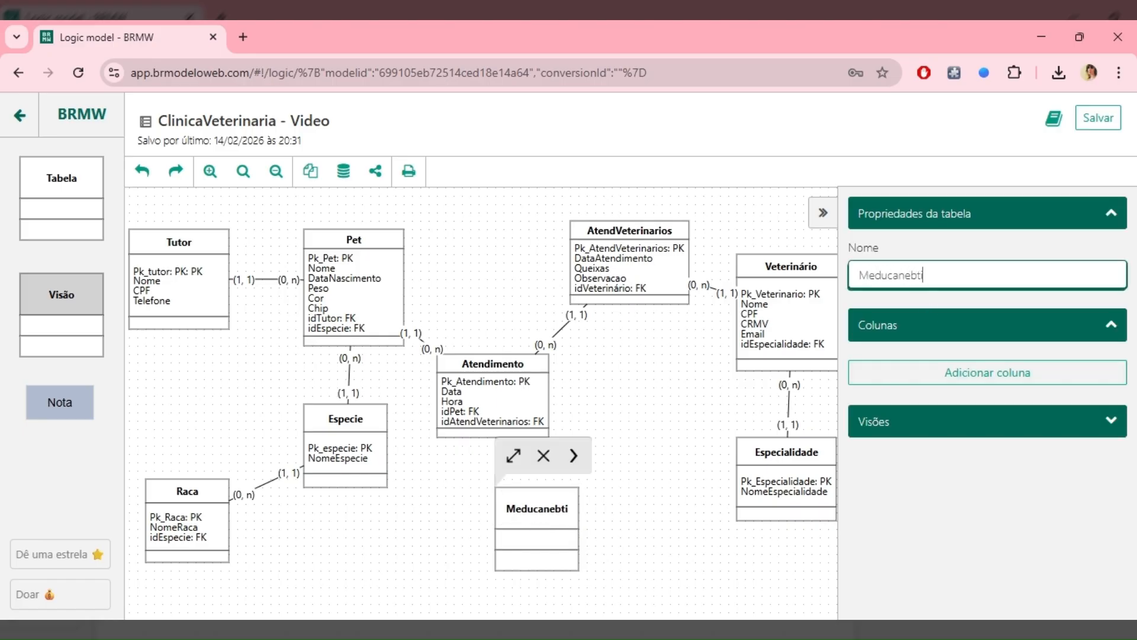
pyautogui.press('BackSpace')
pyautogui.press('BackSpace')
pyautogui.press('BackSpace')
pyautogui.press('BackSpace')
pyautogui.press('BackSpace')
pyautogui.press('BackSpace')
pyautogui.press('BackSpace')
pyautogui.press('BackSpace')
pyautogui.press('BackSpace')
pyautogui.press('BackSpace')
pyautogui.write('edicamento')
# Add a Pk_Medicamento column to the Medicamento table as an auto-increment primary key, reusing the table's name.
pyautogui.doubleClick(920, 275)
pyautogui.hotkey('ctrl', 'c')
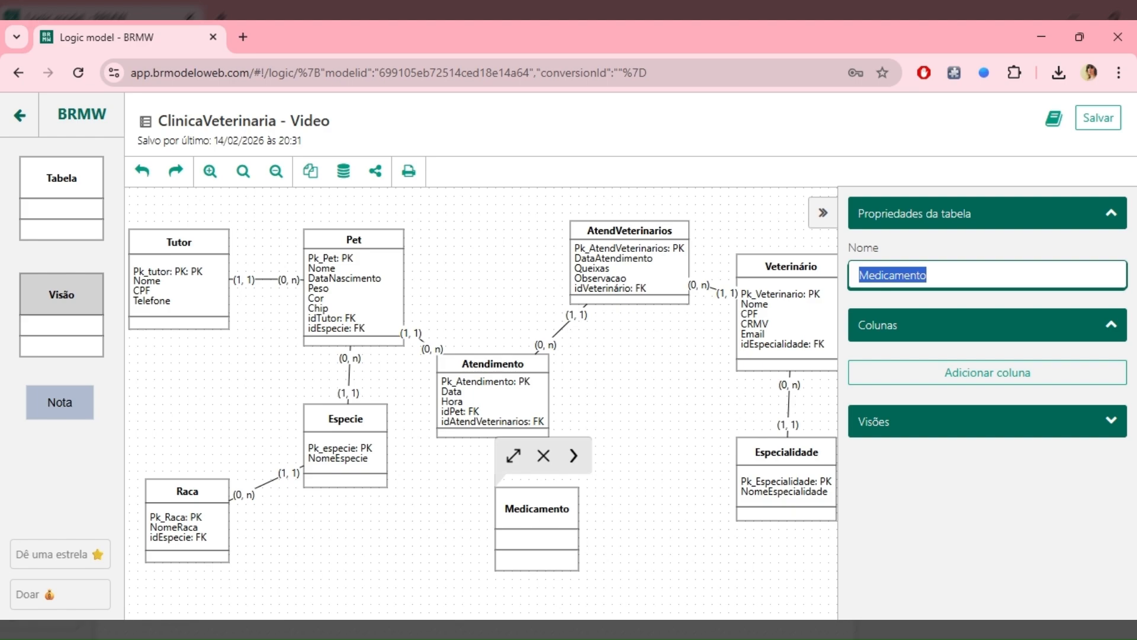
pyautogui.click(986, 372)
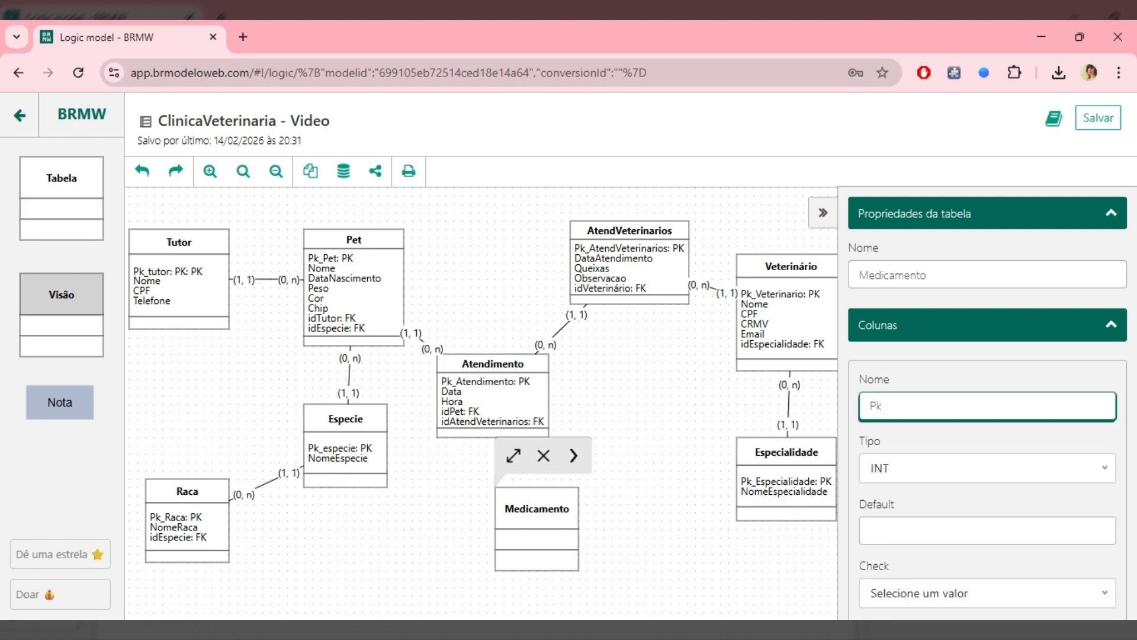
pyautogui.write('Pk_')
pyautogui.hotkey('ctrl', 'v')
pyautogui.scroll(-5, 947, 487)
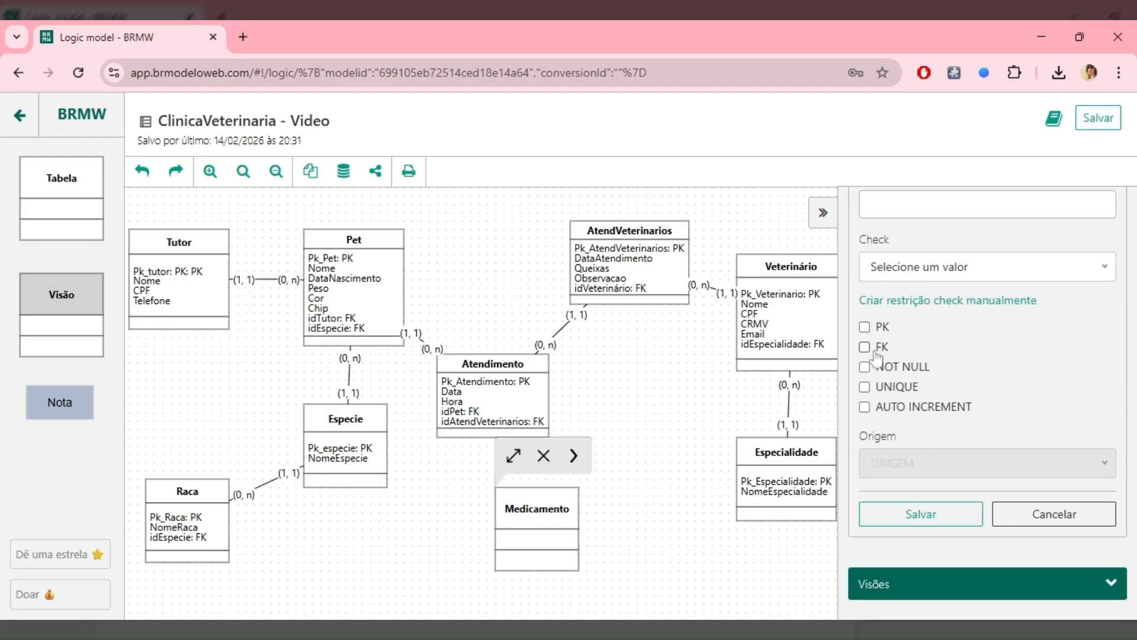
pyautogui.click(864, 327)
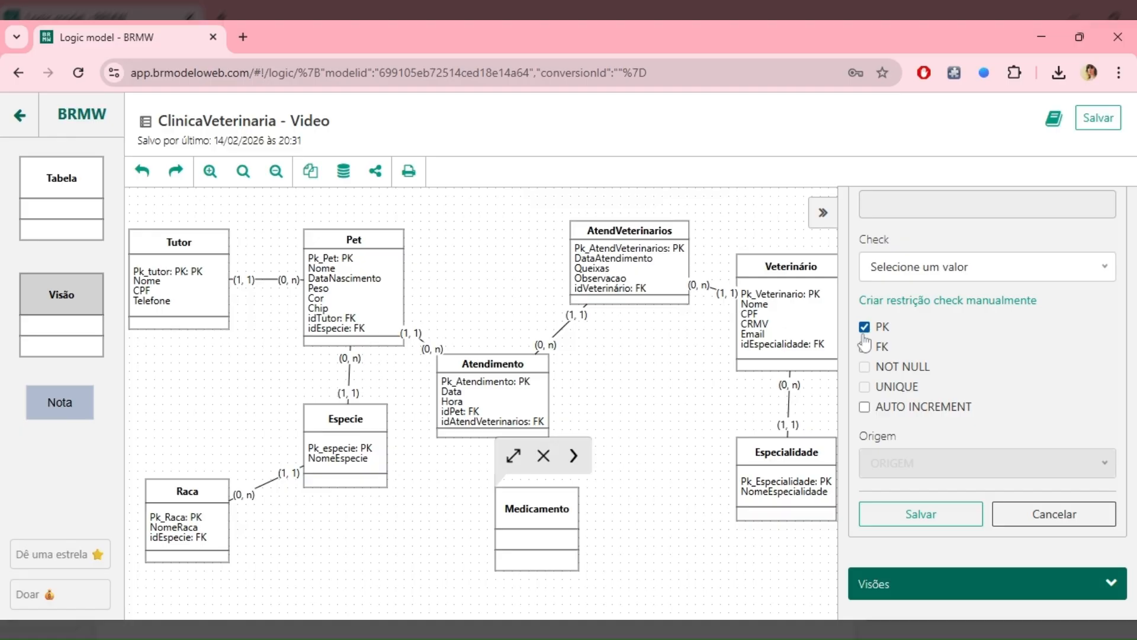
pyautogui.click(865, 407)
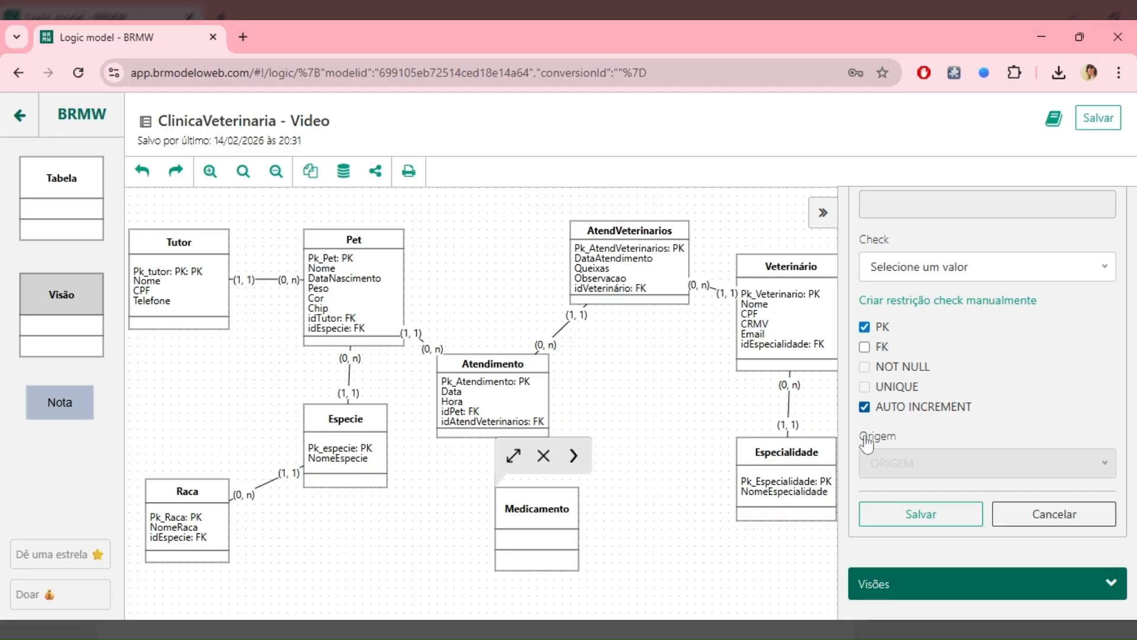
pyautogui.click(890, 505)
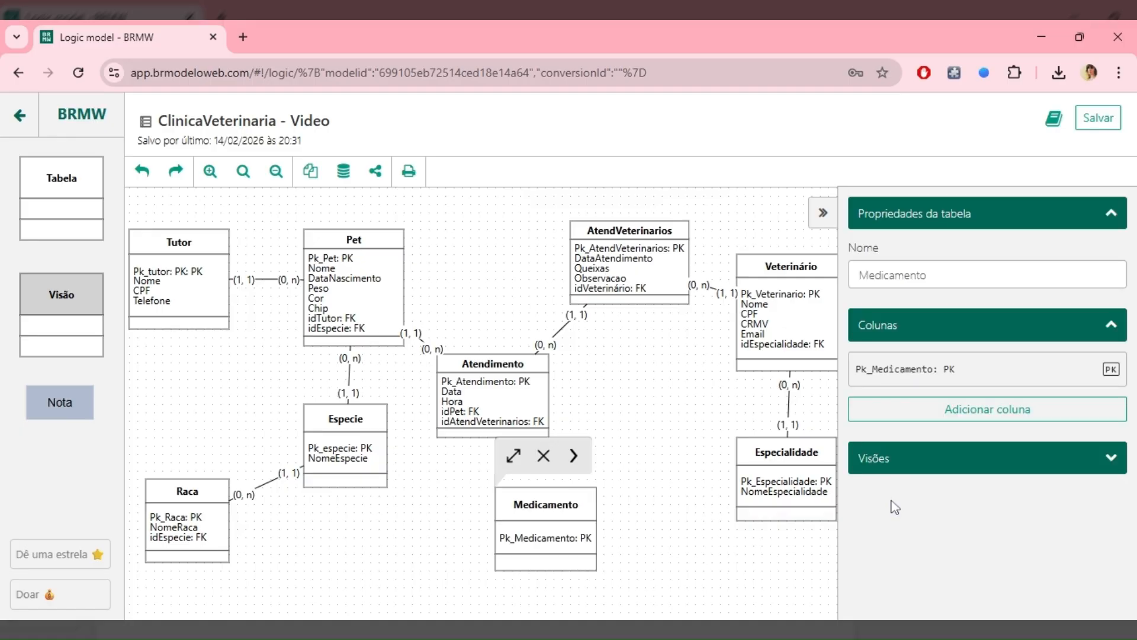
# Add a PrincipioAtivo column of type VARCHAR to the Medicamento table.
pyautogui.click(934, 405)
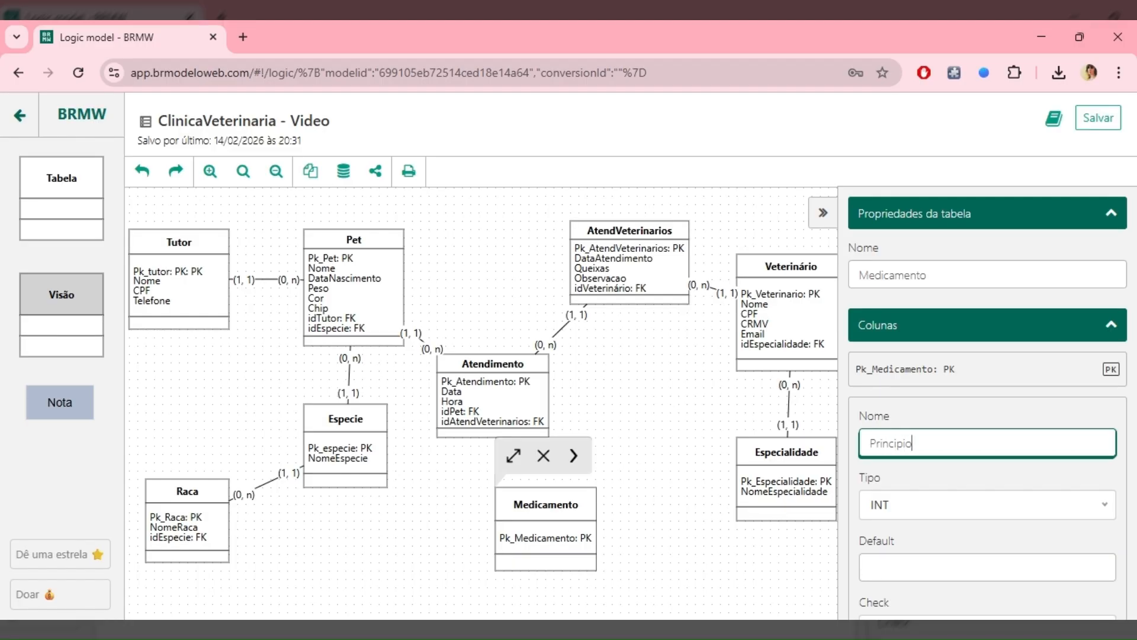
pyautogui.write('PrincipioAtivo')
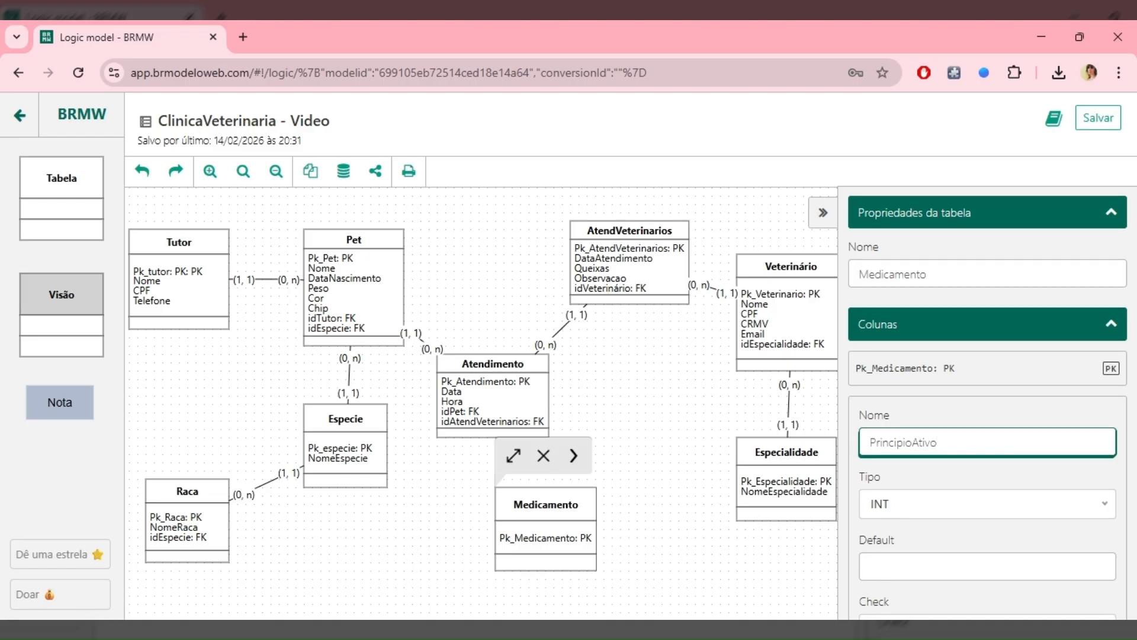
pyautogui.scroll(-3, 981, 466)
pyautogui.click(1005, 349)
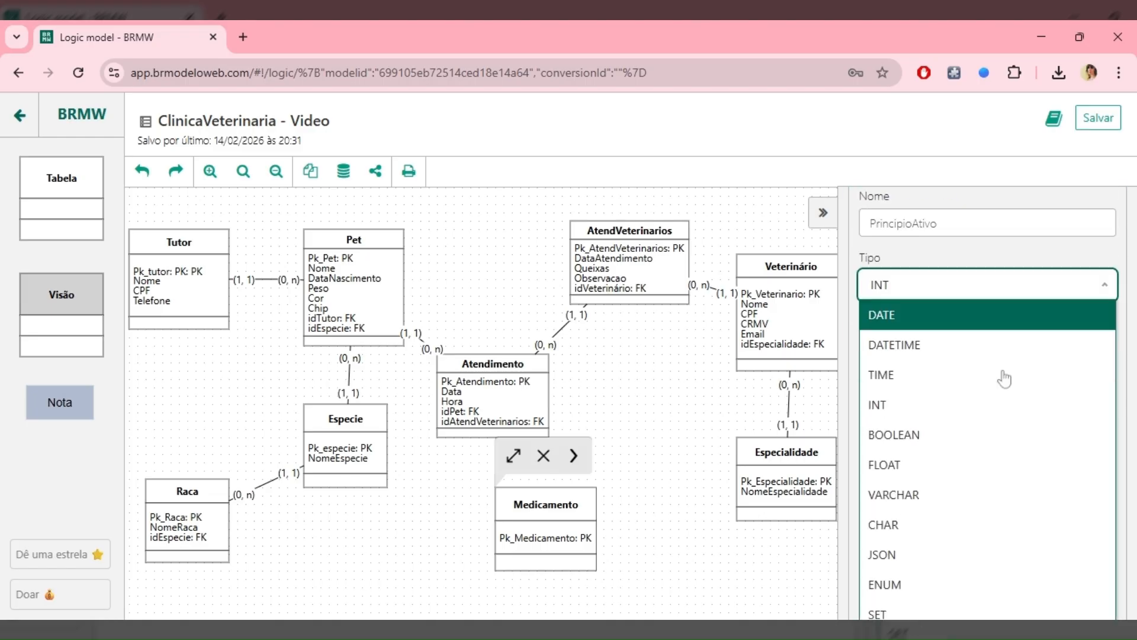
pyautogui.scroll(-3, 1001, 367)
pyautogui.click(990, 386)
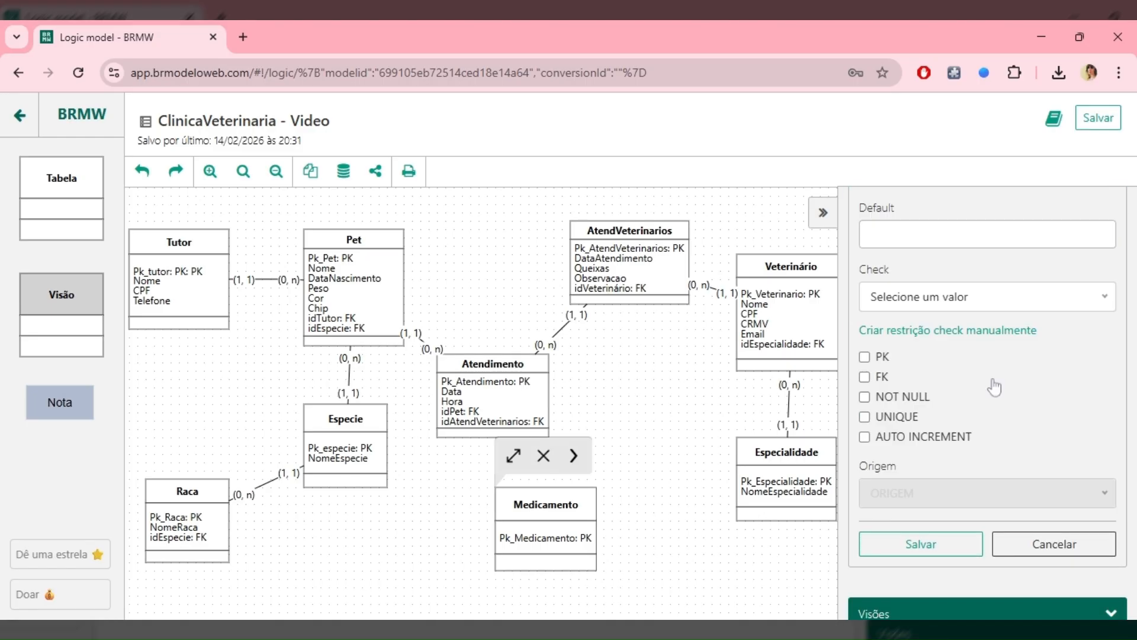
pyautogui.click(951, 542)
# Add a Dosagem column of type VARCHAR to the Medicamento table.
pyautogui.click(960, 468)
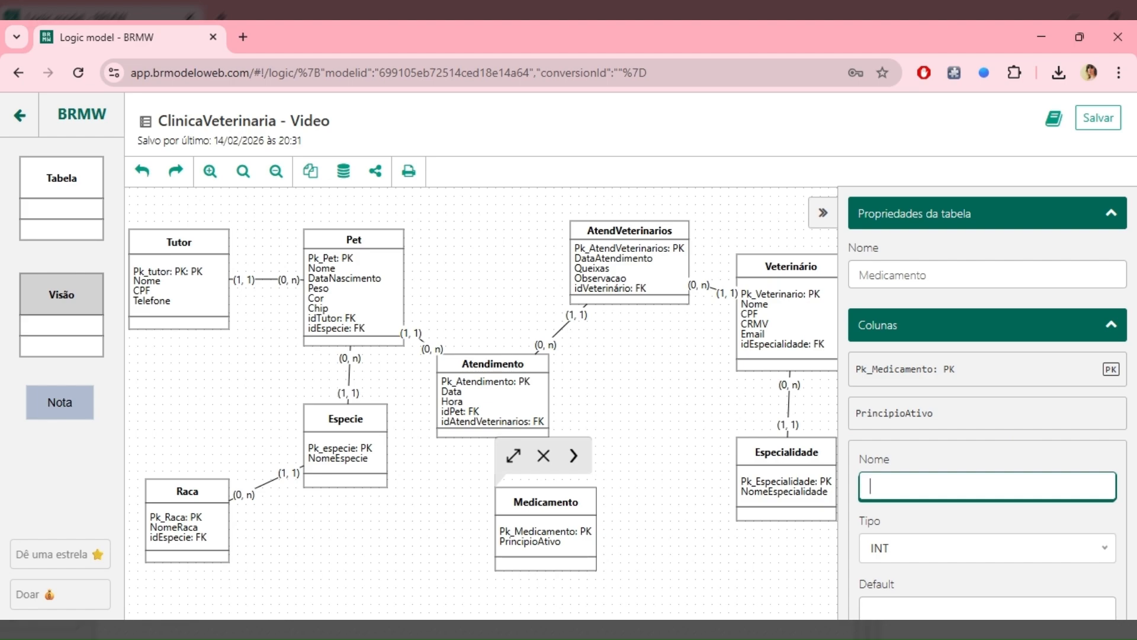
pyautogui.write('Mg')
pyautogui.hotkey('ctrl', 'a')
pyautogui.write('Dos')
pyautogui.scroll(-4, 955, 527)
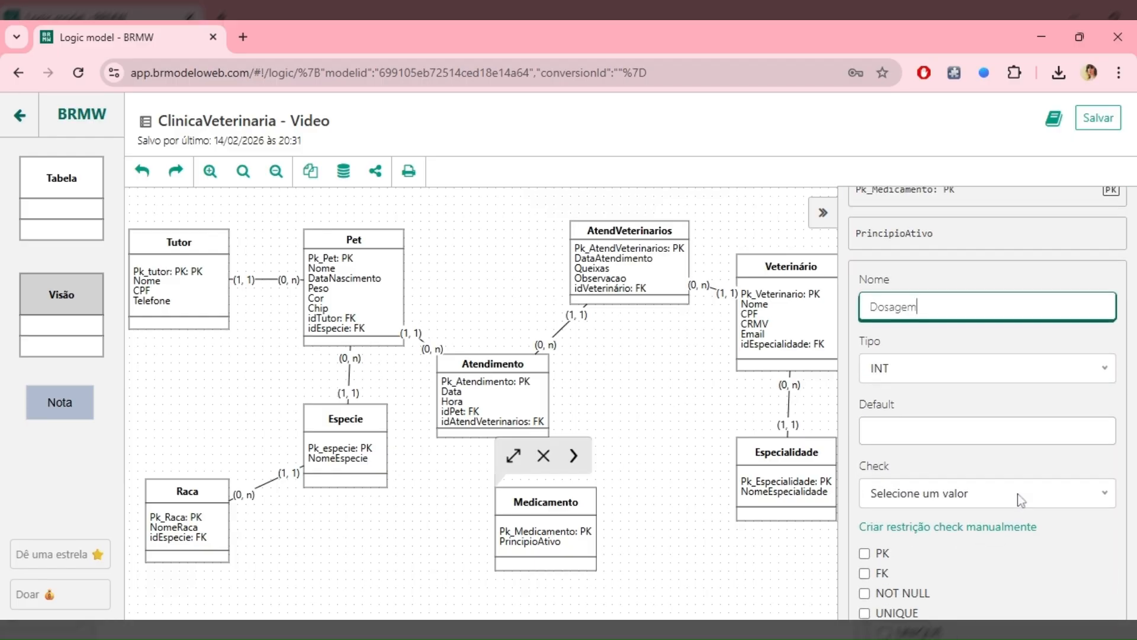
pyautogui.moveTo(895, 566); pyautogui.dragTo(953, 537)
pyautogui.click(960, 296)
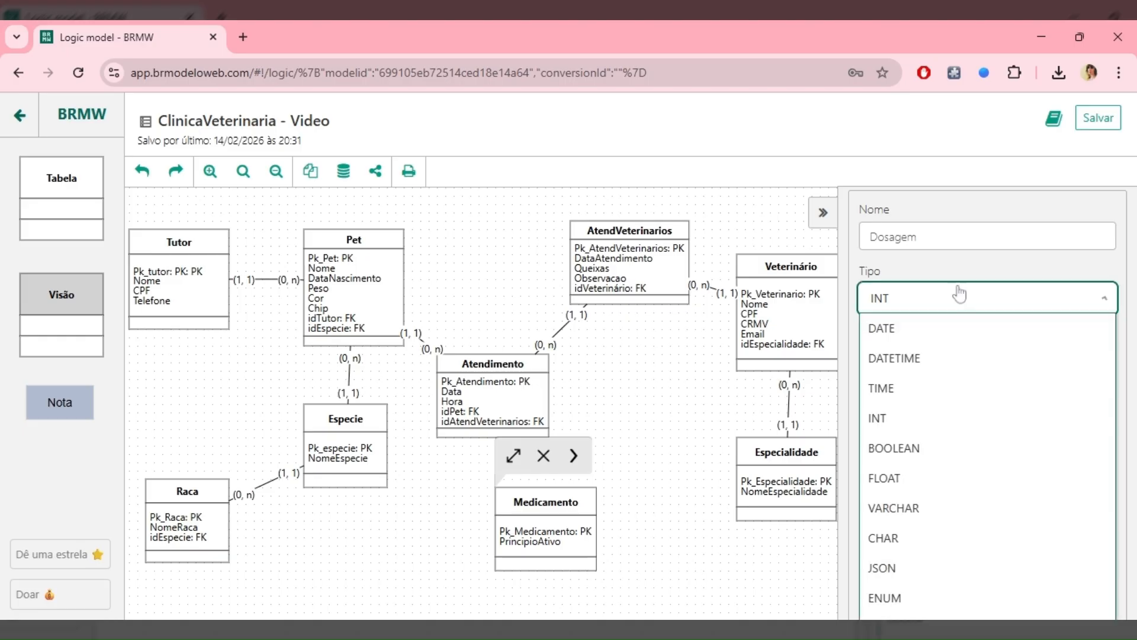
pyautogui.click(940, 503)
pyautogui.scroll(-3, 960, 473)
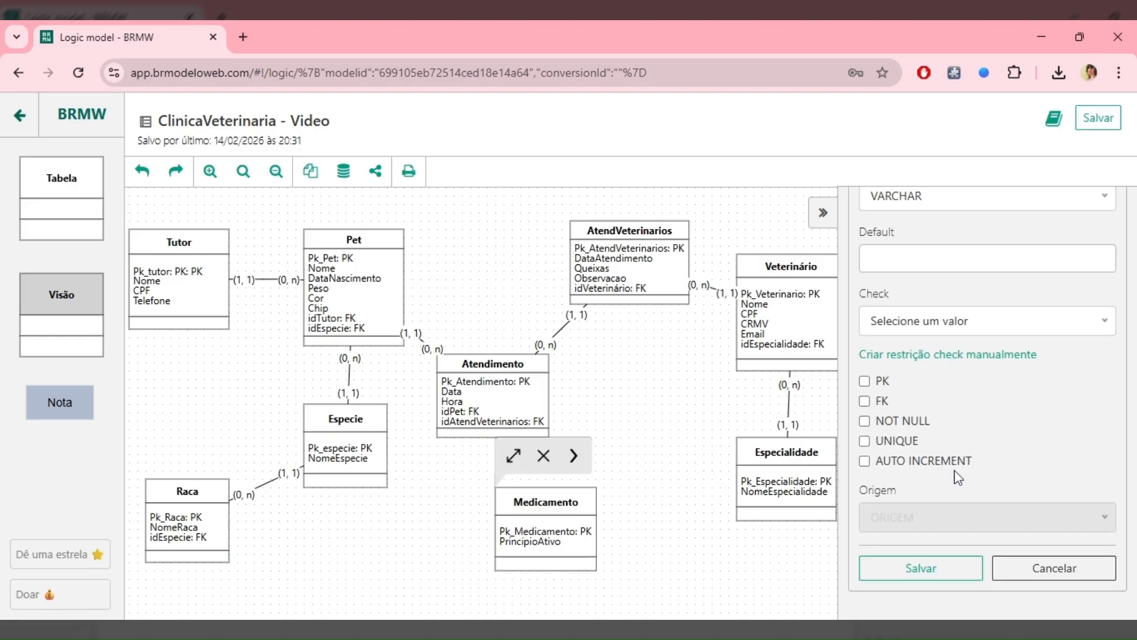
pyautogui.click(866, 512)
# Move the Medicamento table slightly down and to the right, and clear the selection.
pyautogui.click(637, 530)
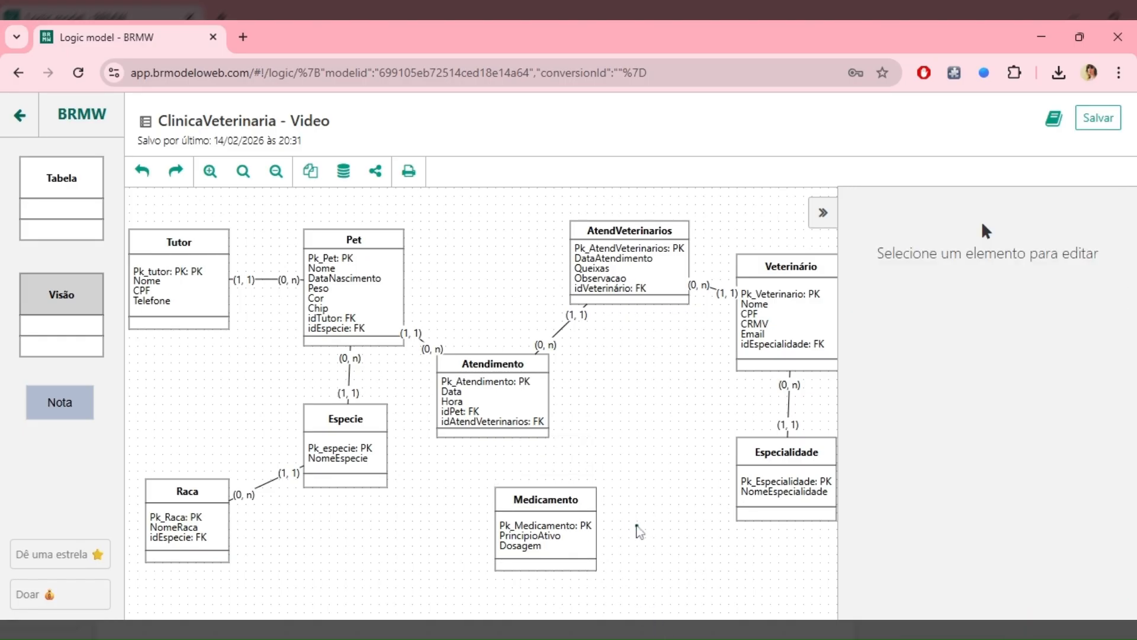
pyautogui.moveTo(572, 503); pyautogui.dragTo(629, 520)
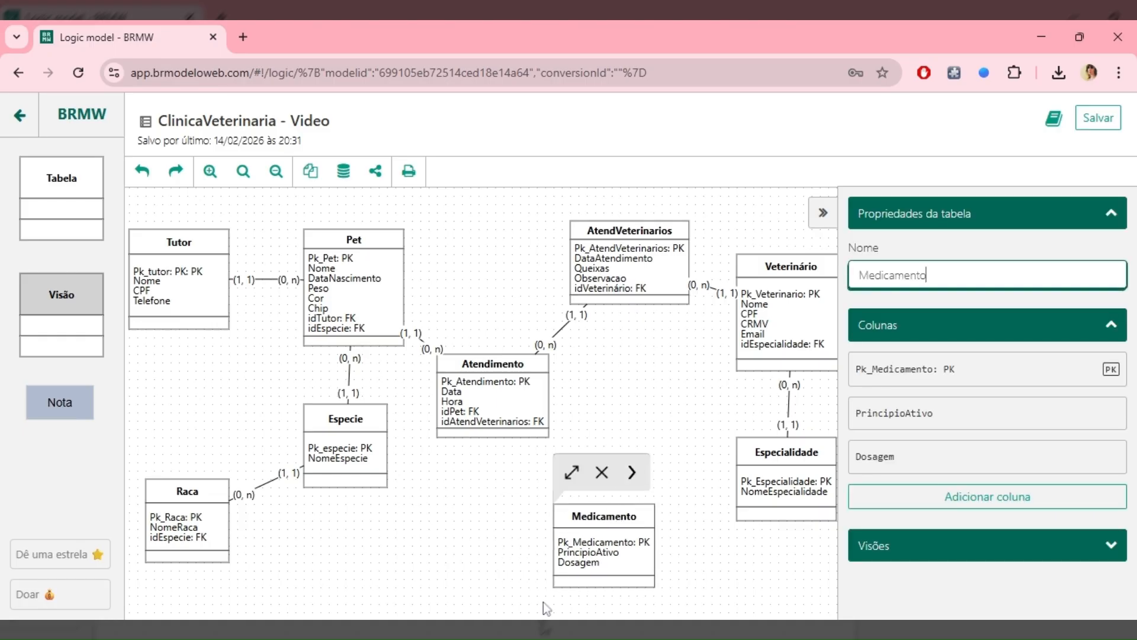
pyautogui.click(520, 526)
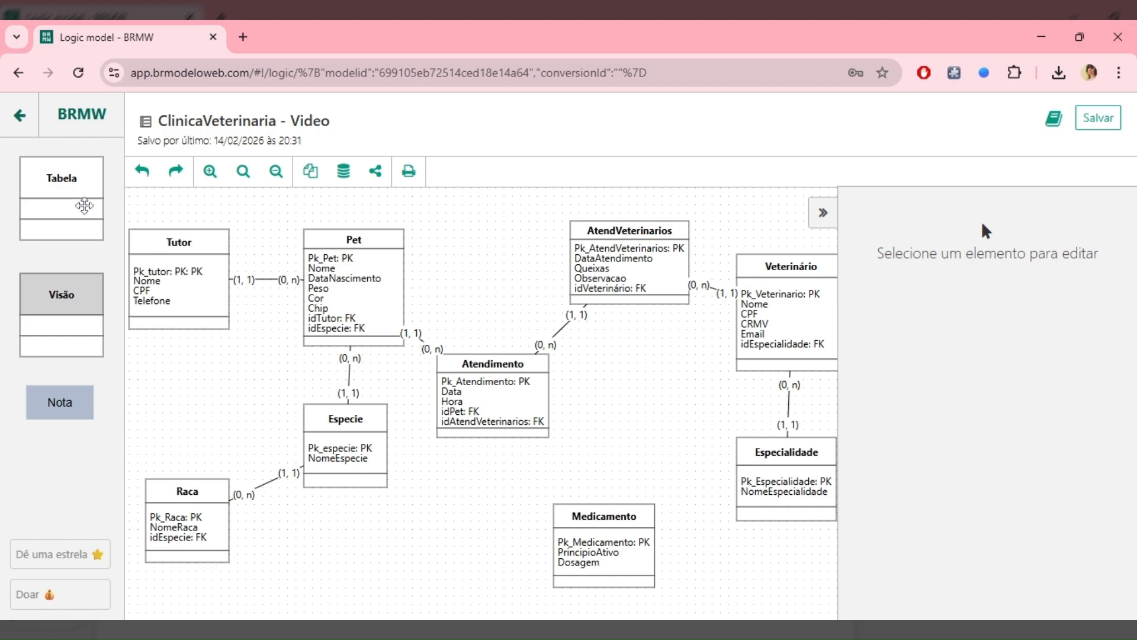
# Add a table named MedicamentosAtendimento above Medicamento and shift it left, clear of the Especialidade table.
pyautogui.moveTo(83, 204); pyautogui.dragTo(642, 401)
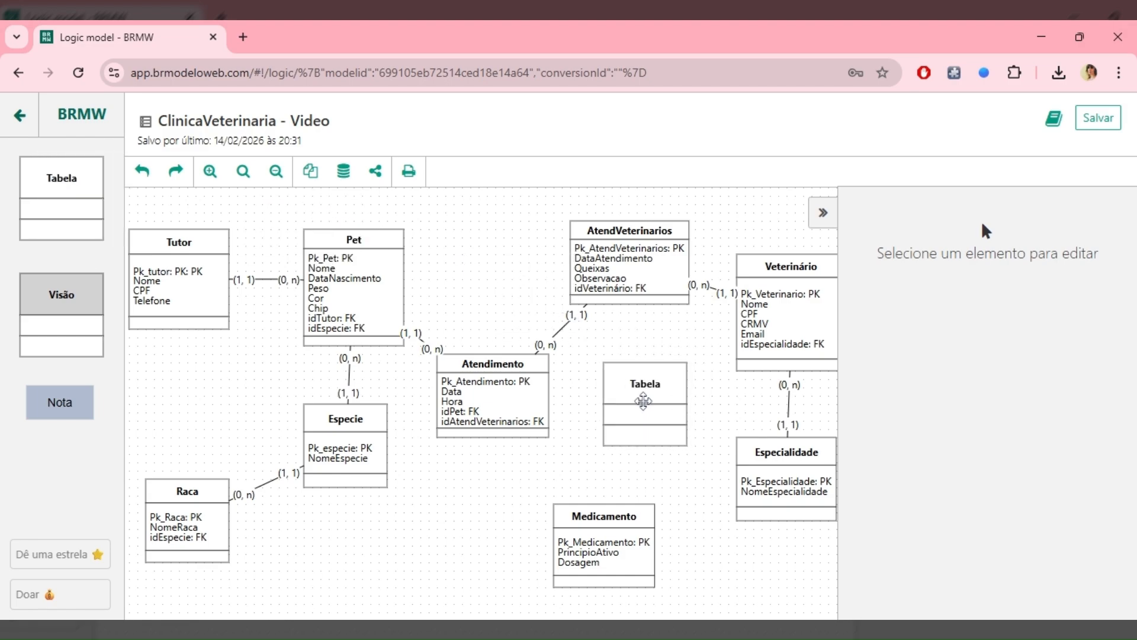
pyautogui.click(642, 401)
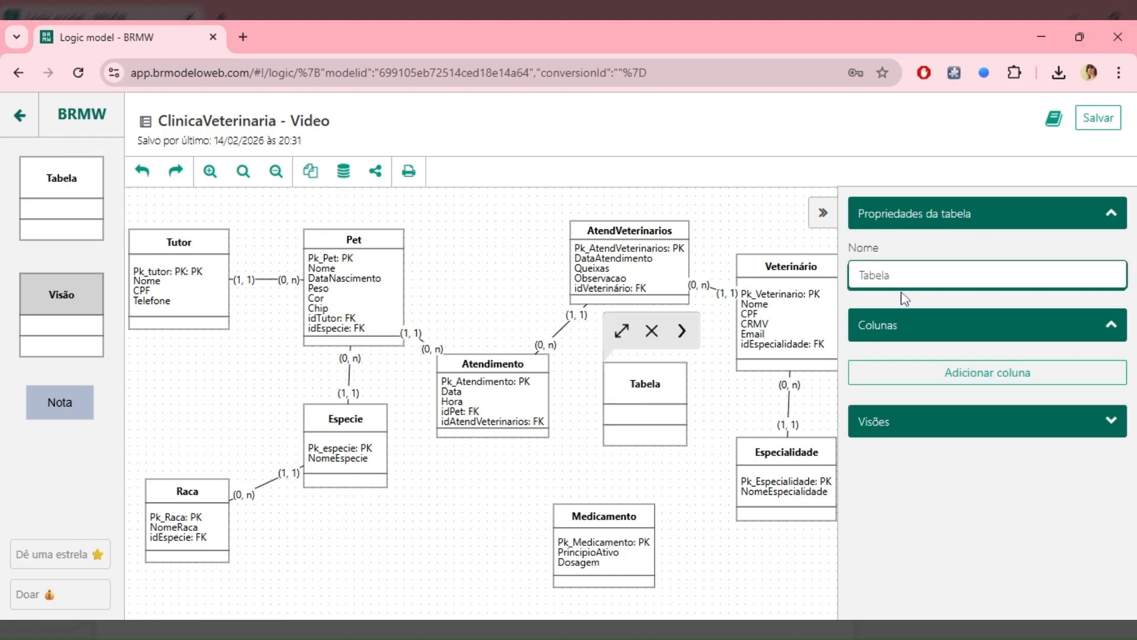
pyautogui.doubleClick(881, 275)
pyautogui.write('Medicamentos')
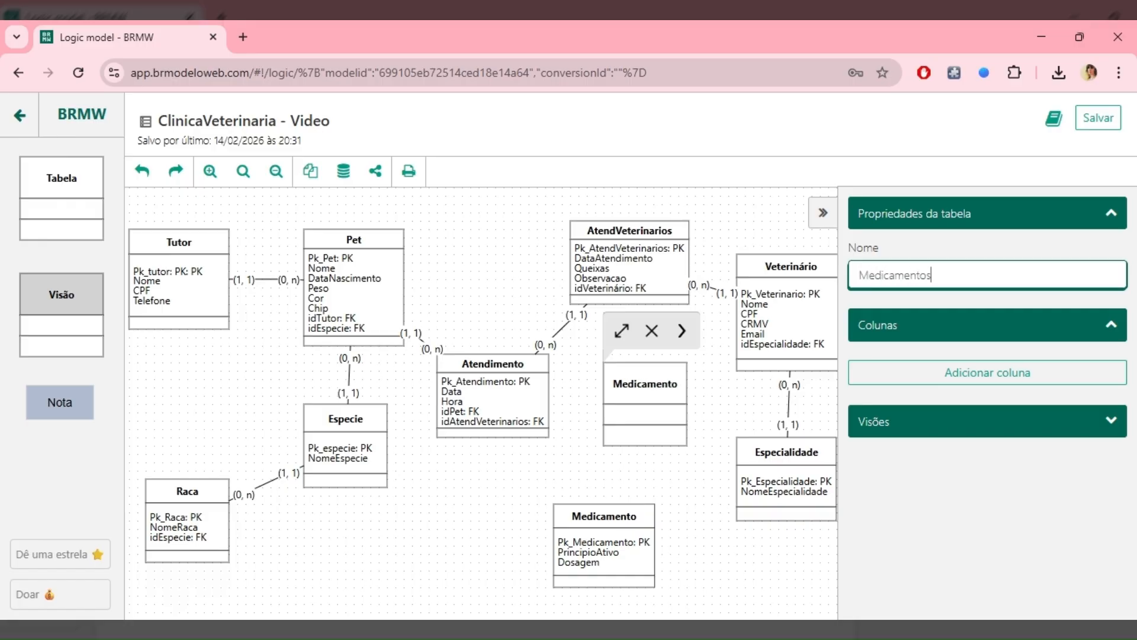
pyautogui.write('Atendimento')
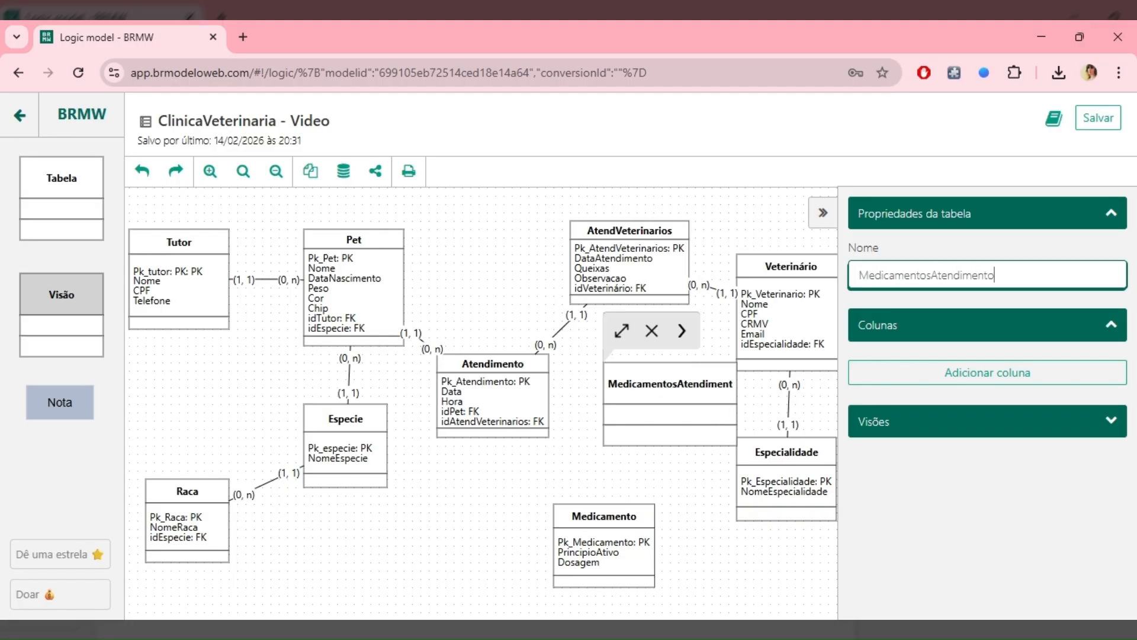
pyautogui.click(623, 478)
pyautogui.moveTo(646, 434); pyautogui.dragTo(615, 436)
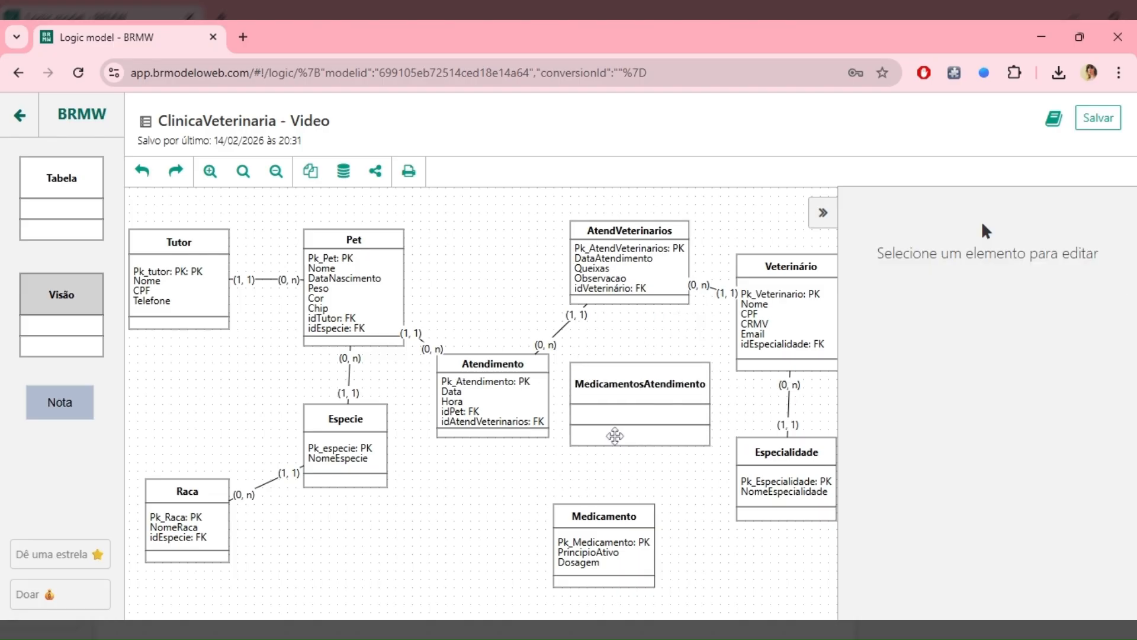
# Create a relationship from the Medicamento table to the MedicamentosAtendimento table and clear the selection.
pyautogui.click(603, 508)
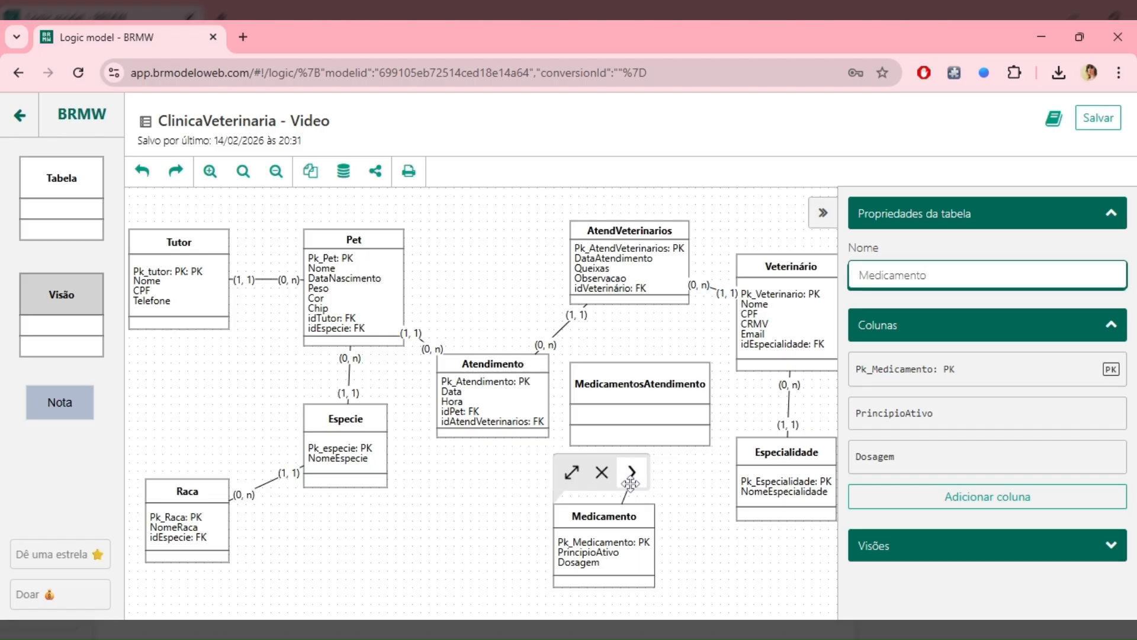
pyautogui.moveTo(631, 484); pyautogui.dragTo(642, 437)
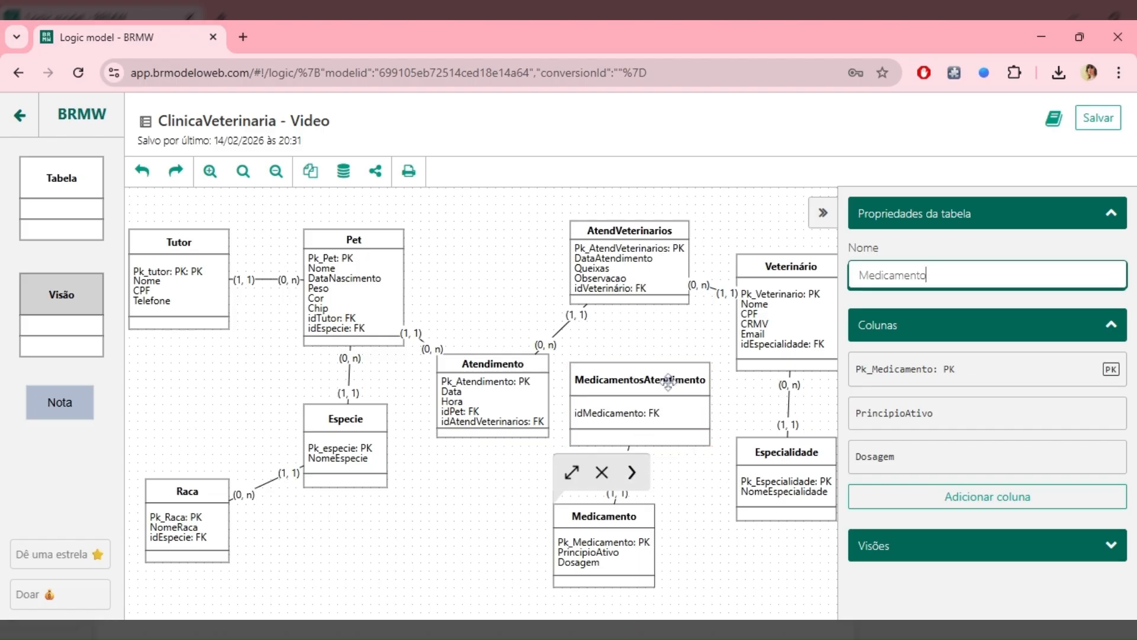
pyautogui.click(702, 510)
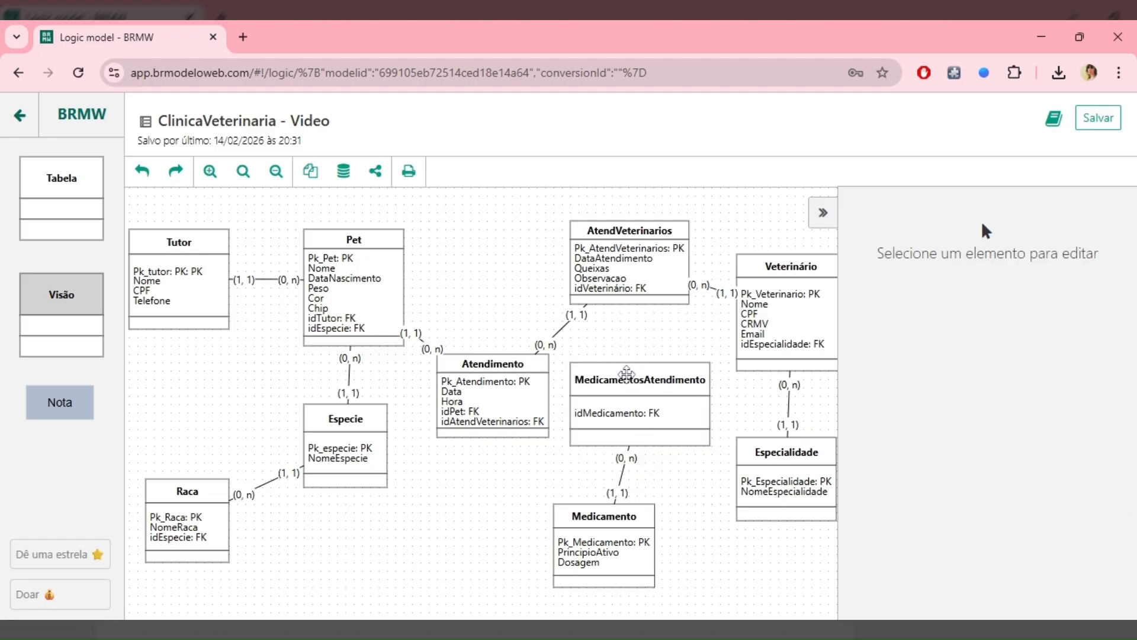
# Create a relationship from the MedicamentosAtendimento table to AtendVeterinarios and make the AtendVeterinarios table taller.
pyautogui.click(627, 375)
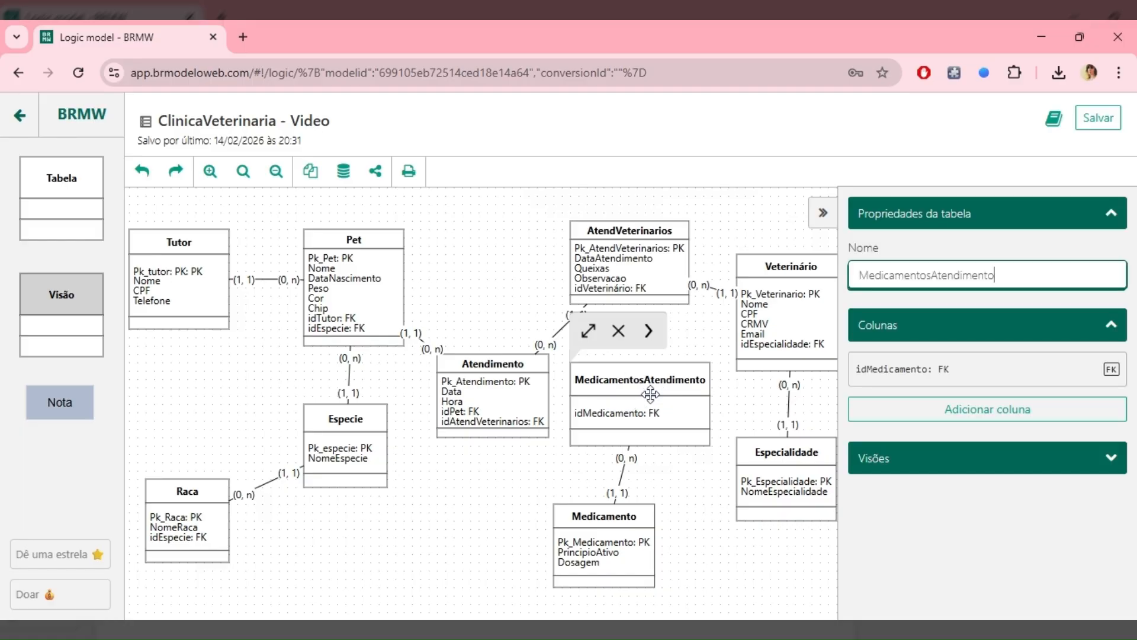
pyautogui.moveTo(651, 342); pyautogui.dragTo(656, 292)
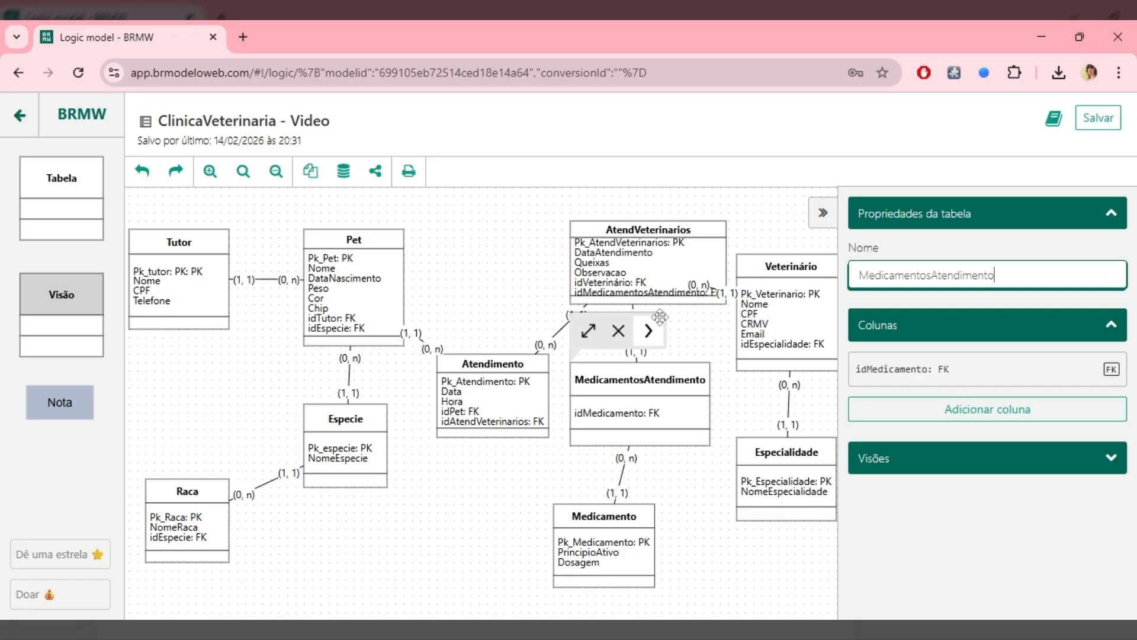
pyautogui.click(595, 230)
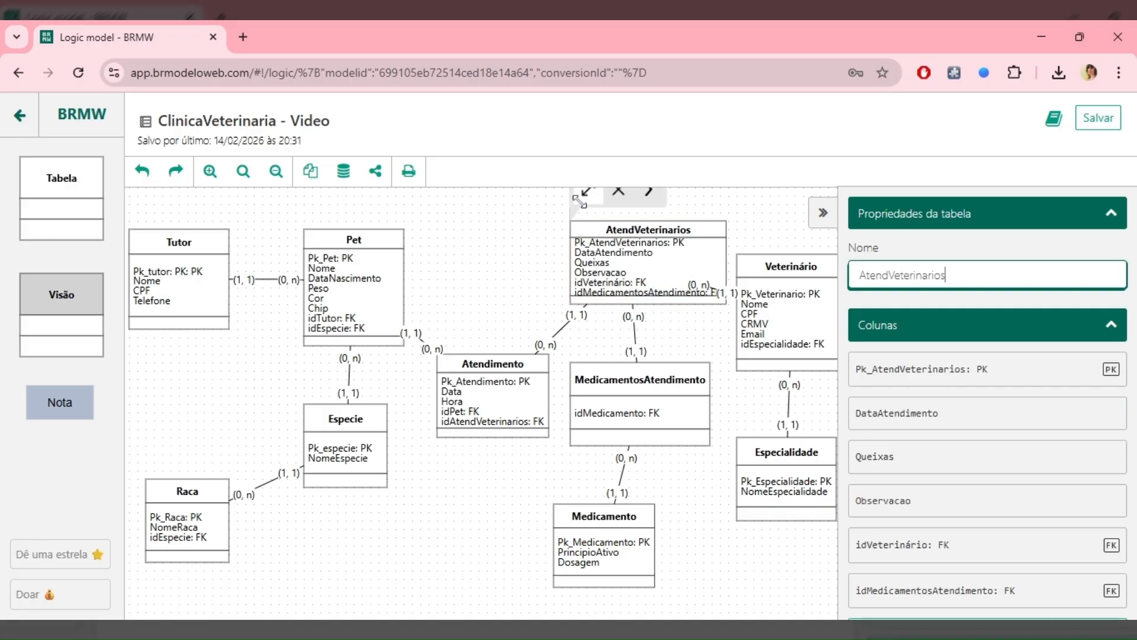
pyautogui.moveTo(584, 194); pyautogui.dragTo(562, 261)
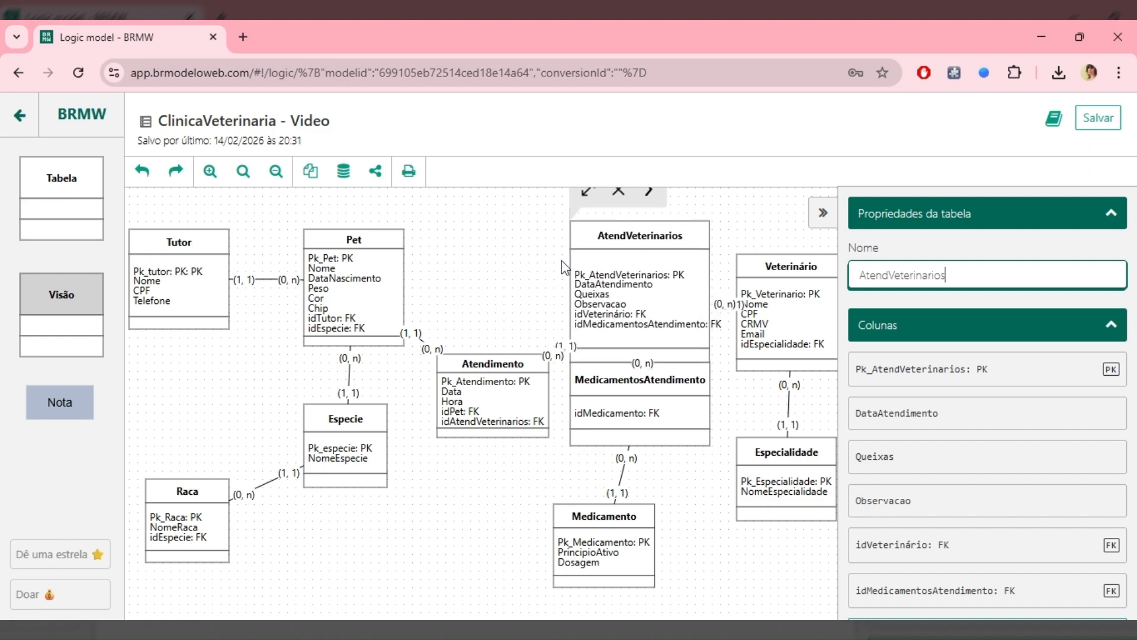
# Move the Medicamento and MedicamentosAtendimento tables down, clear of the AtendVeterinarios table, and clear the selection.
pyautogui.click(676, 541)
pyautogui.moveTo(638, 522); pyautogui.dragTo(639, 538)
pyautogui.moveTo(645, 424); pyautogui.dragTo(648, 453)
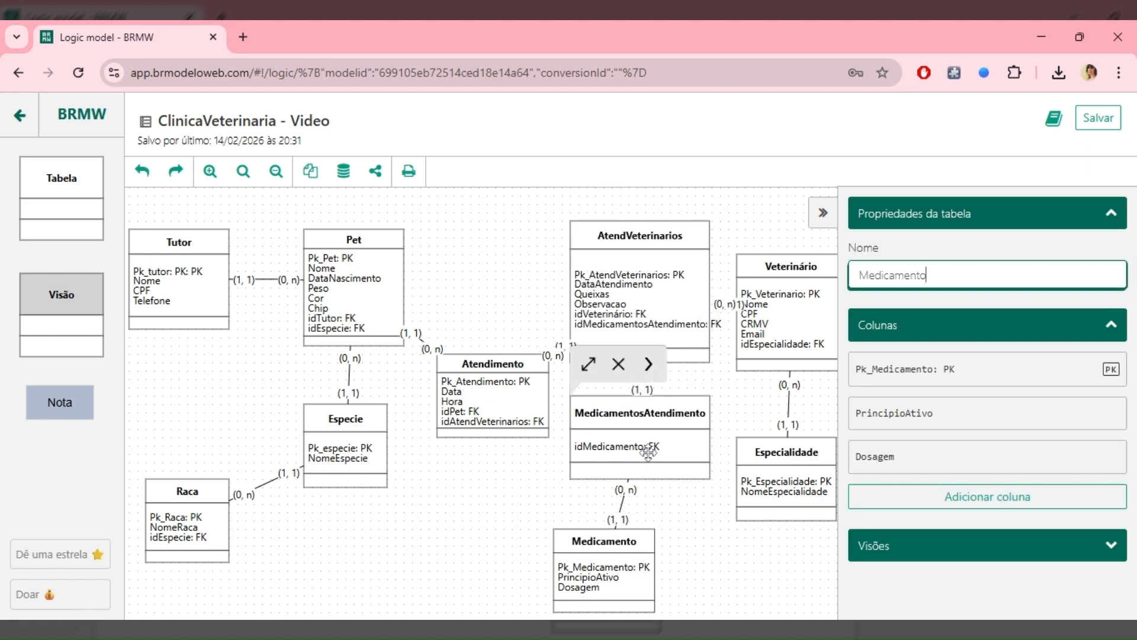
pyautogui.click(698, 515)
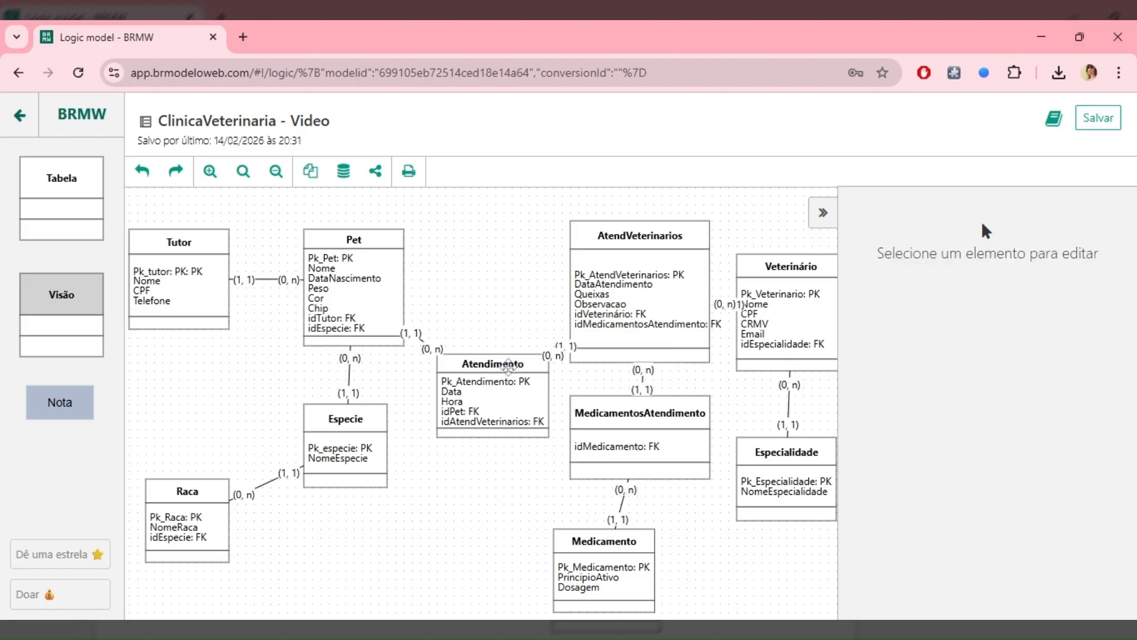
# Shift the Atendimento table slightly left and widen the AtendVeterinarios table so its column names fit inside.
pyautogui.moveTo(503, 361); pyautogui.dragTo(487, 362)
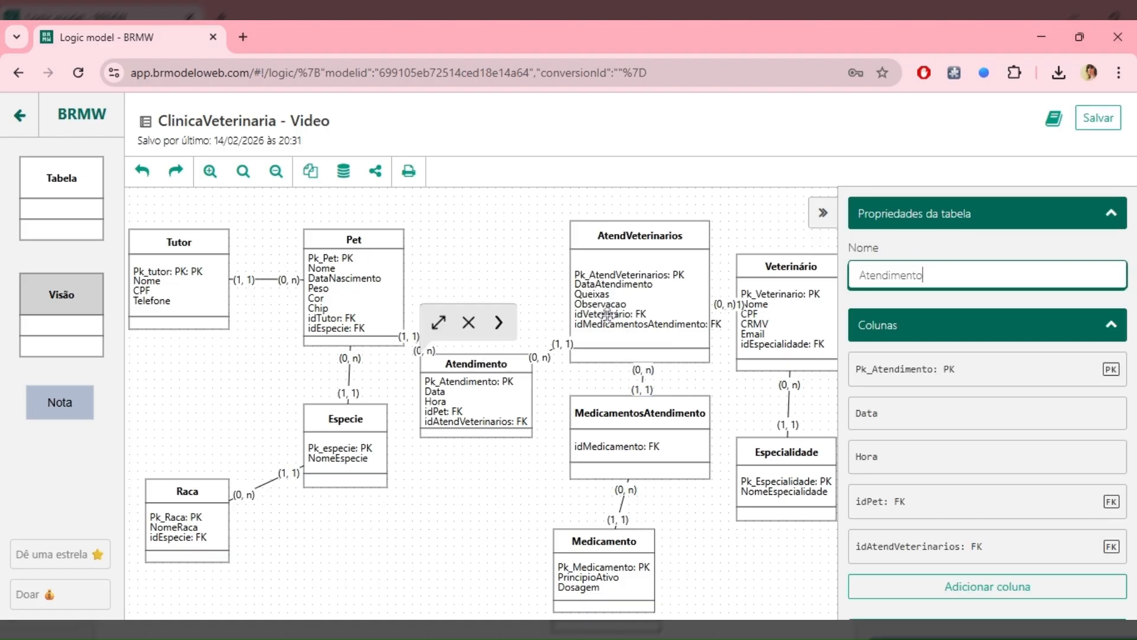
pyautogui.click(637, 230)
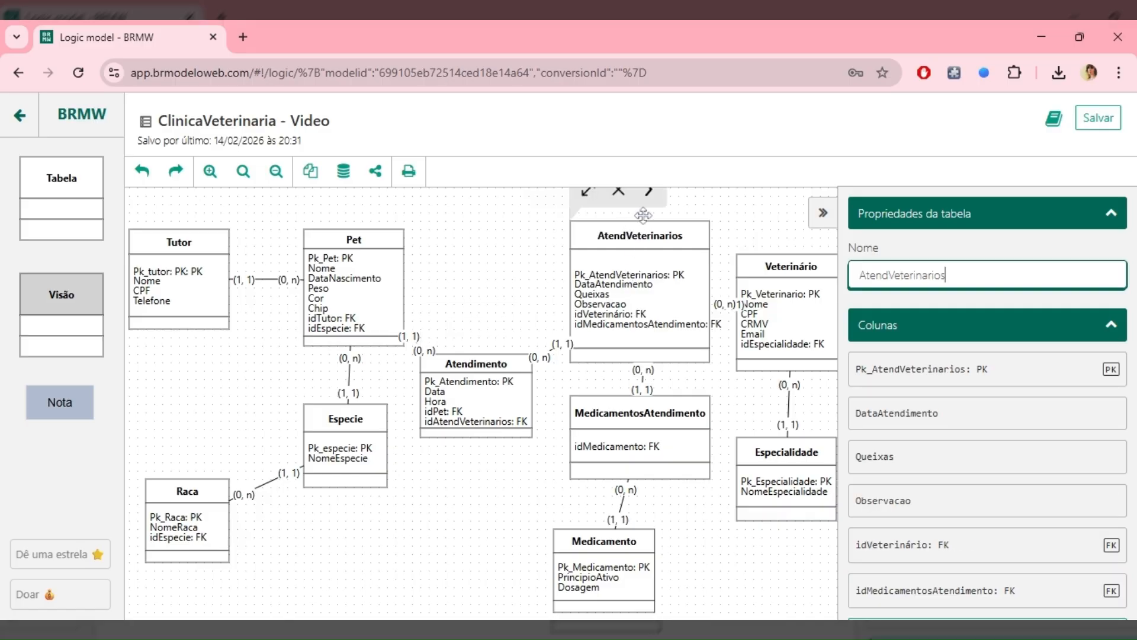
pyautogui.moveTo(586, 194); pyautogui.dragTo(608, 209)
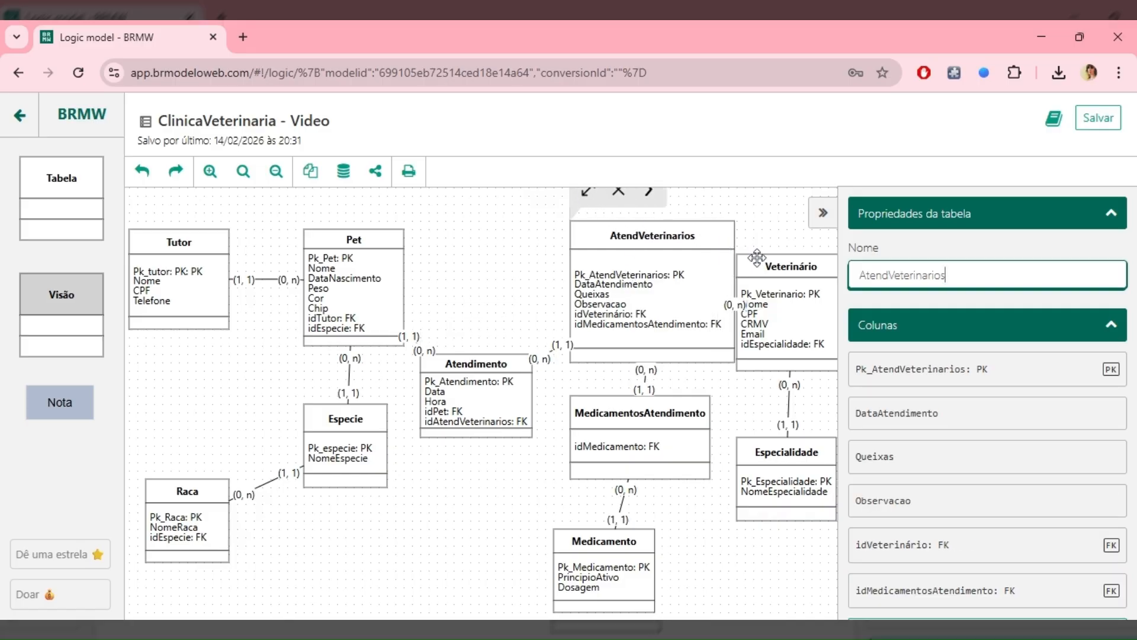
# Move the Veterinário and Especialidade tables together to the right, away from AtendVeterinarios, and collapse the properties pane.
pyautogui.moveTo(767, 235); pyautogui.dragTo(829, 600)
pyautogui.moveTo(770, 298); pyautogui.dragTo(888, 317)
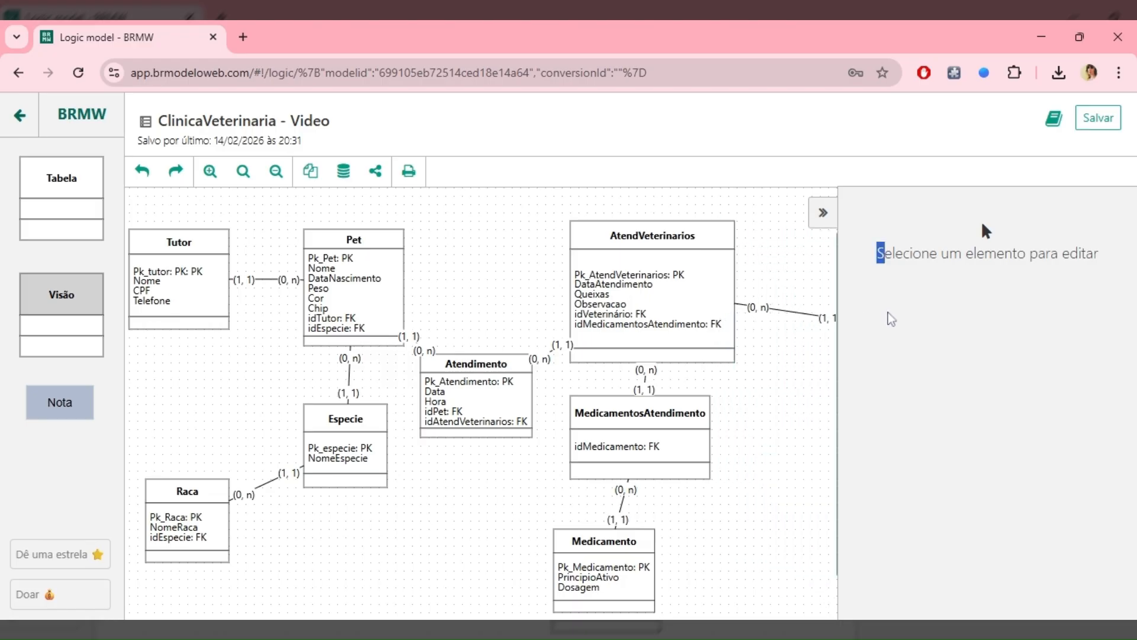
pyautogui.click(823, 212)
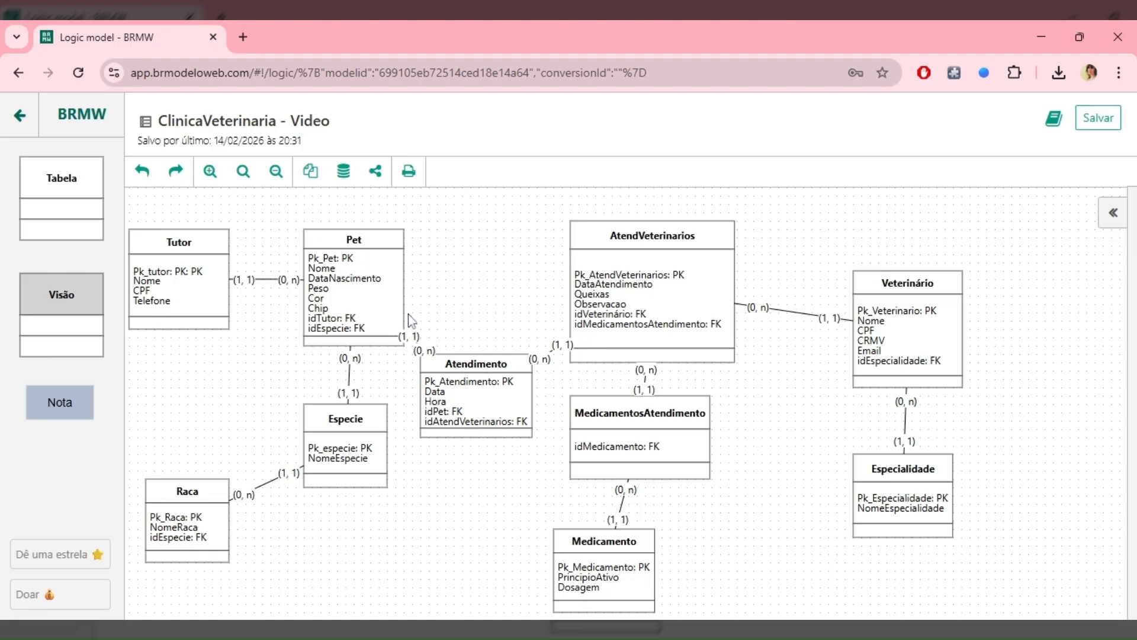
# Move MedicamentosAtendimento slightly down and to the right, and move Medicamento further down beneath it.
pyautogui.moveTo(685, 444); pyautogui.dragTo(700, 460)
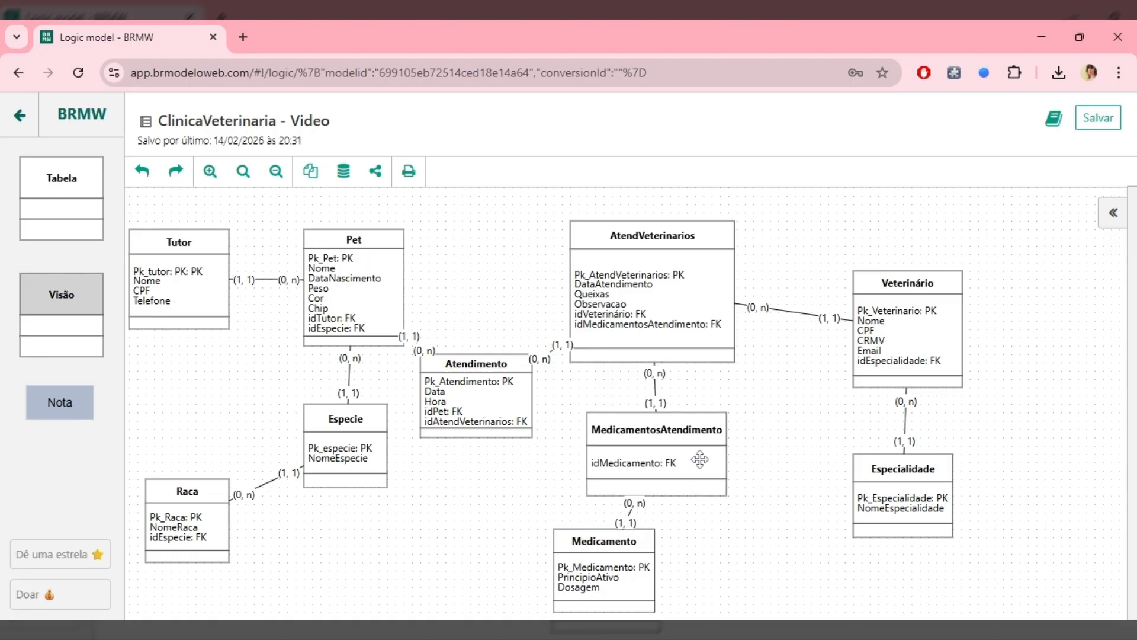
pyautogui.moveTo(644, 540); pyautogui.dragTo(644, 573)
pyautogui.click(745, 538)
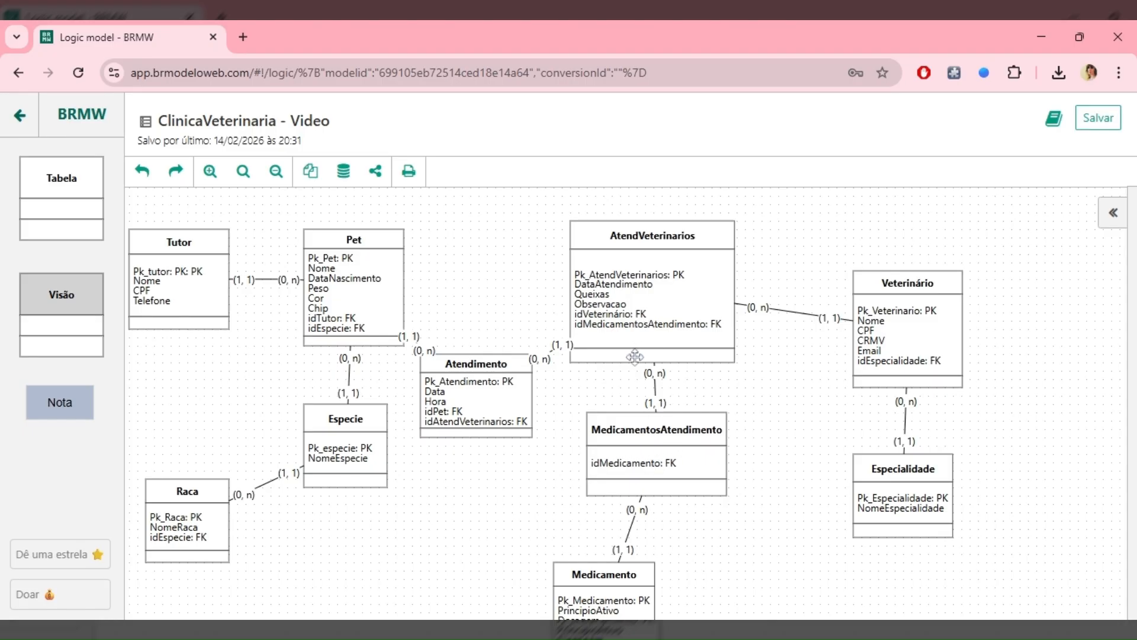
# Replace the relationship between AtendVeterinarios and MedicamentosAtendimento with one created from AtendVeterinarios to MedicamentosAtendimento.
pyautogui.moveTo(658, 387)
pyautogui.click(654, 363)
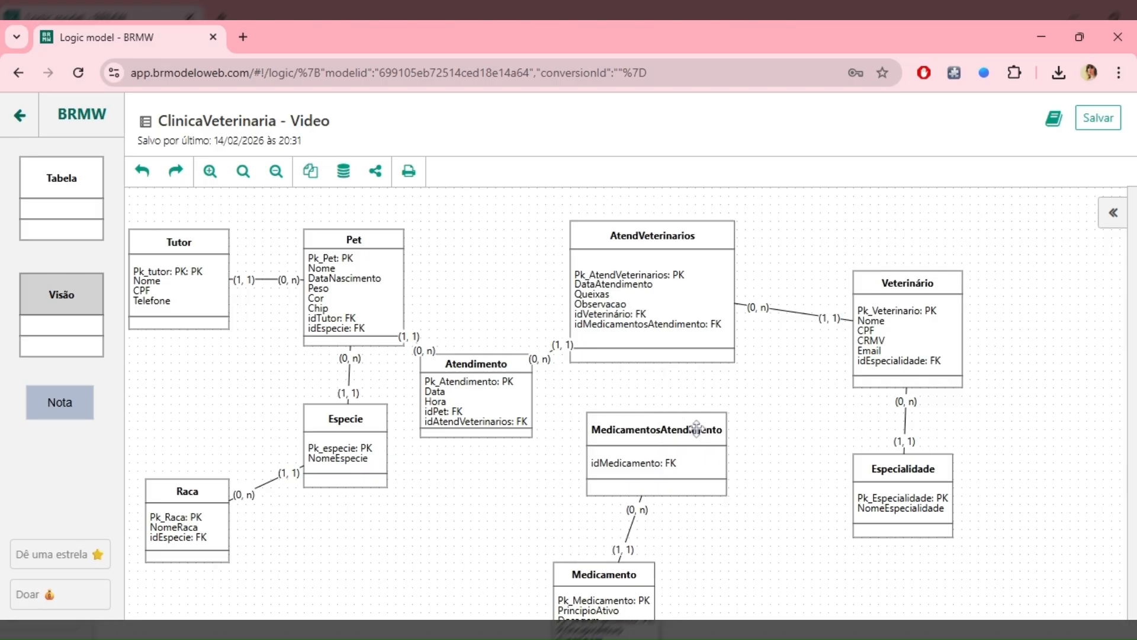
pyautogui.moveTo(700, 250)
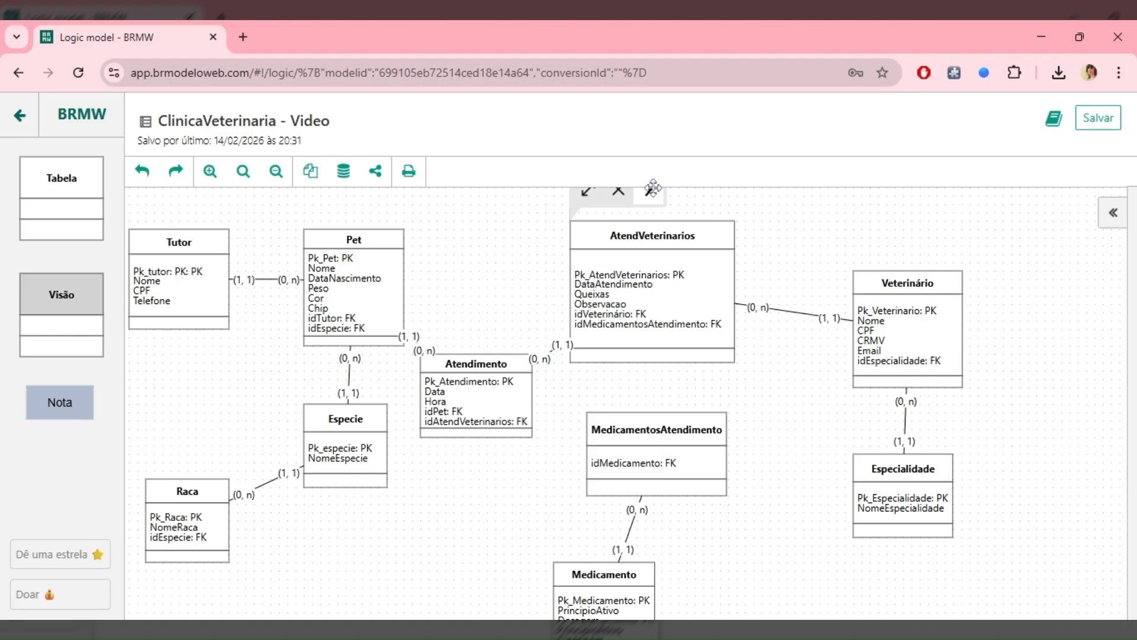
pyautogui.moveTo(660, 187); pyautogui.dragTo(662, 456)
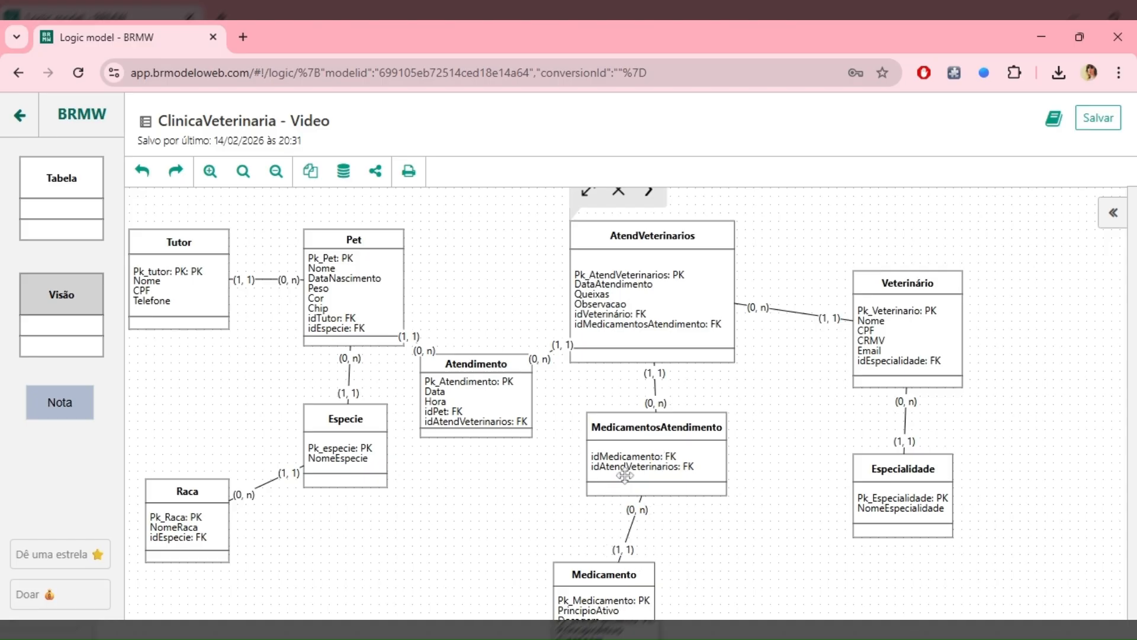
# Add a NOT NULL column named Posologia of type VARCHAR to the MedicamentosAtendimento table.
pyautogui.moveTo(625, 474)
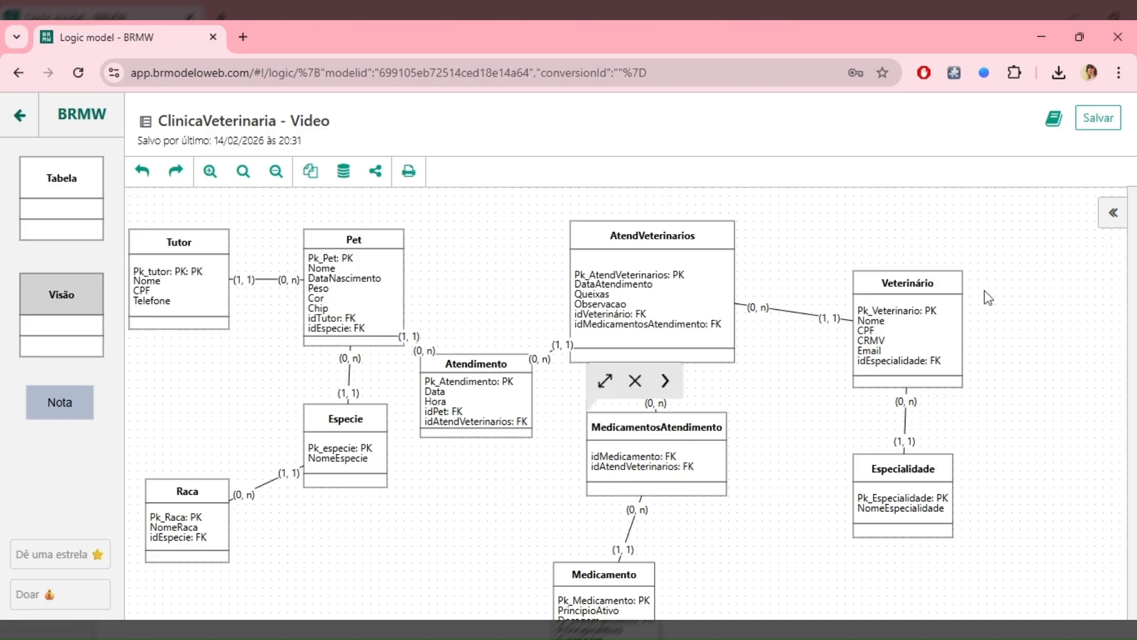
pyautogui.click(1114, 227)
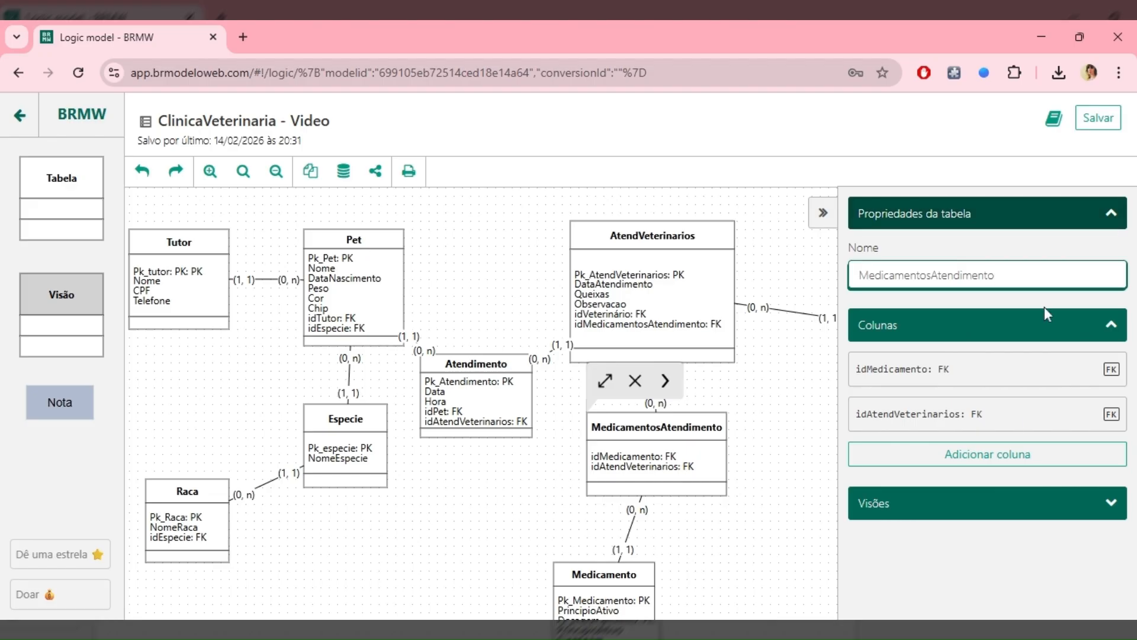
pyautogui.click(1006, 459)
pyautogui.click(1001, 486)
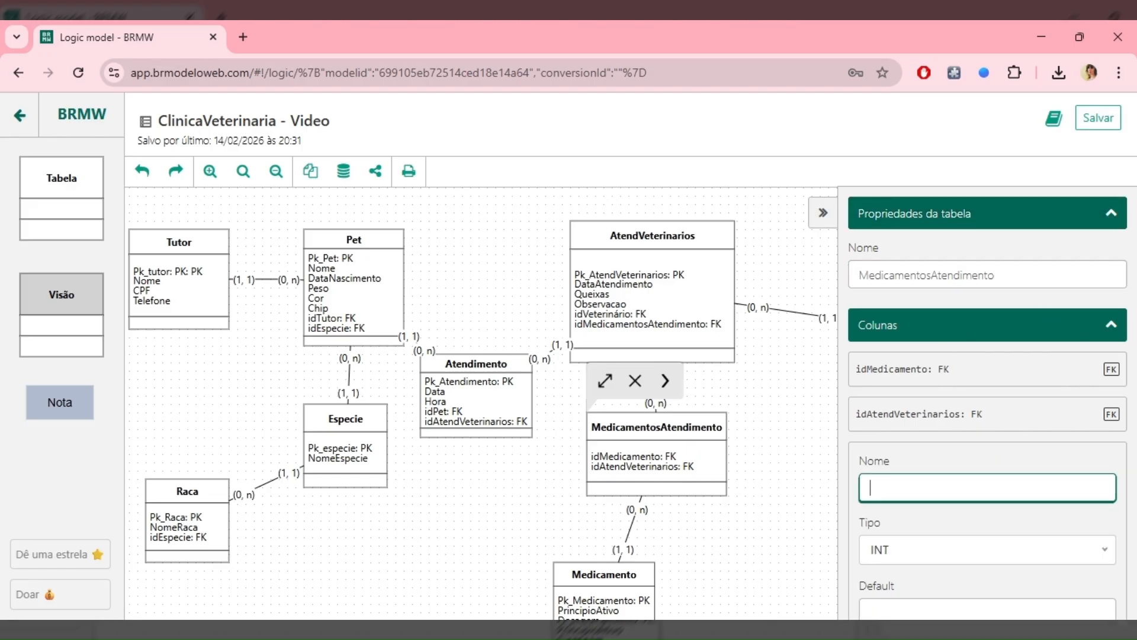
pyautogui.scroll(-1, 783, 493)
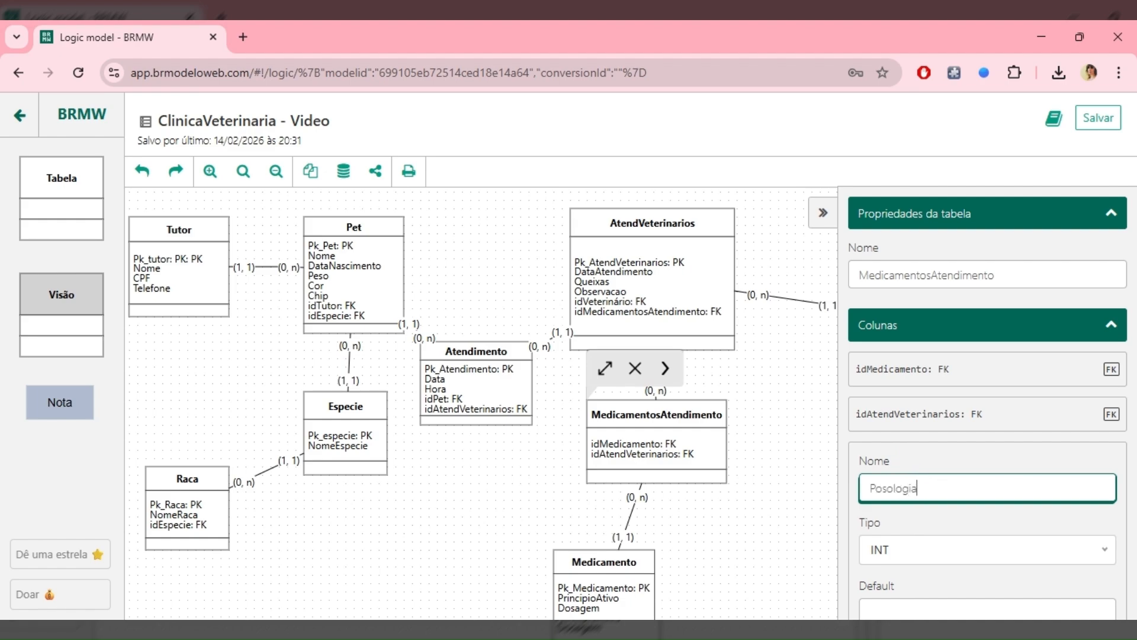
pyautogui.scroll(-3, 972, 497)
pyautogui.click(987, 382)
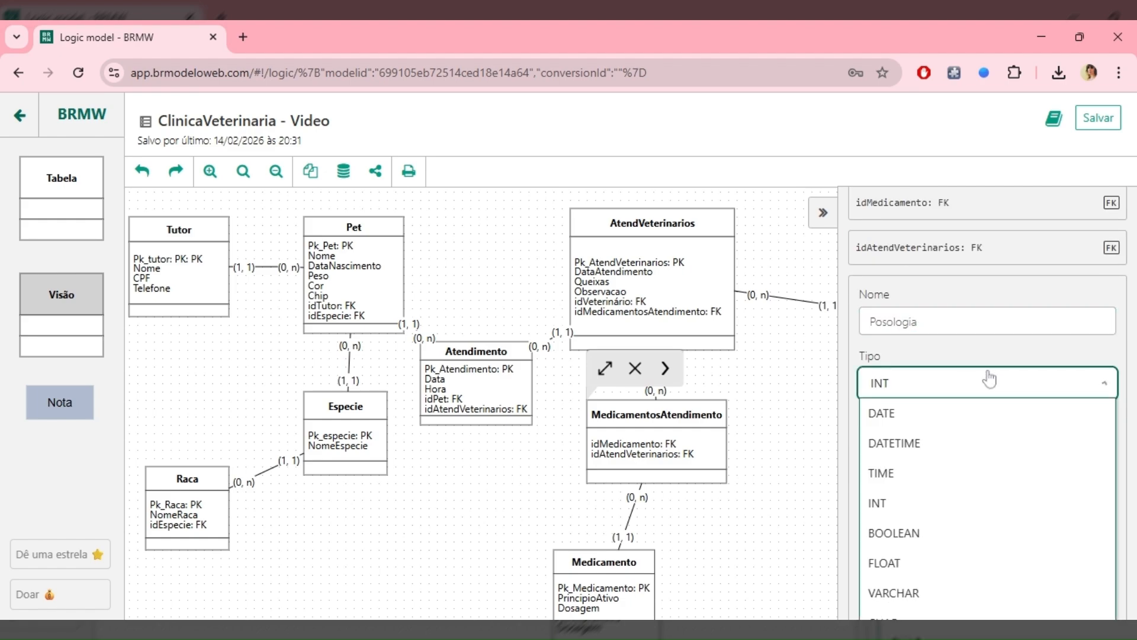
pyautogui.click(947, 598)
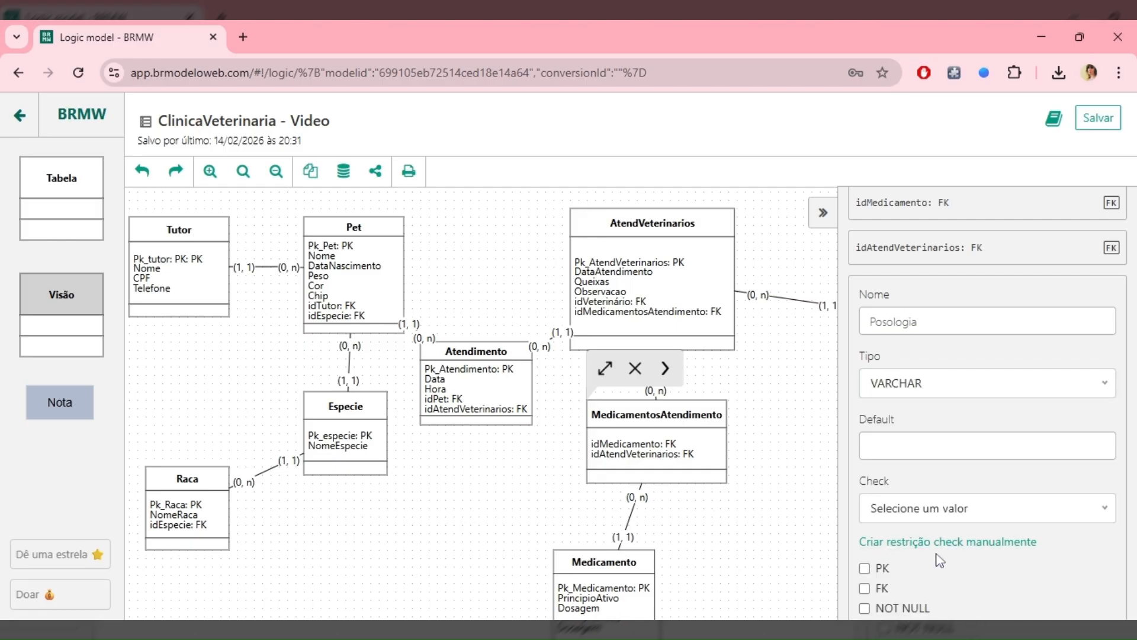
pyautogui.scroll(-3, 940, 560)
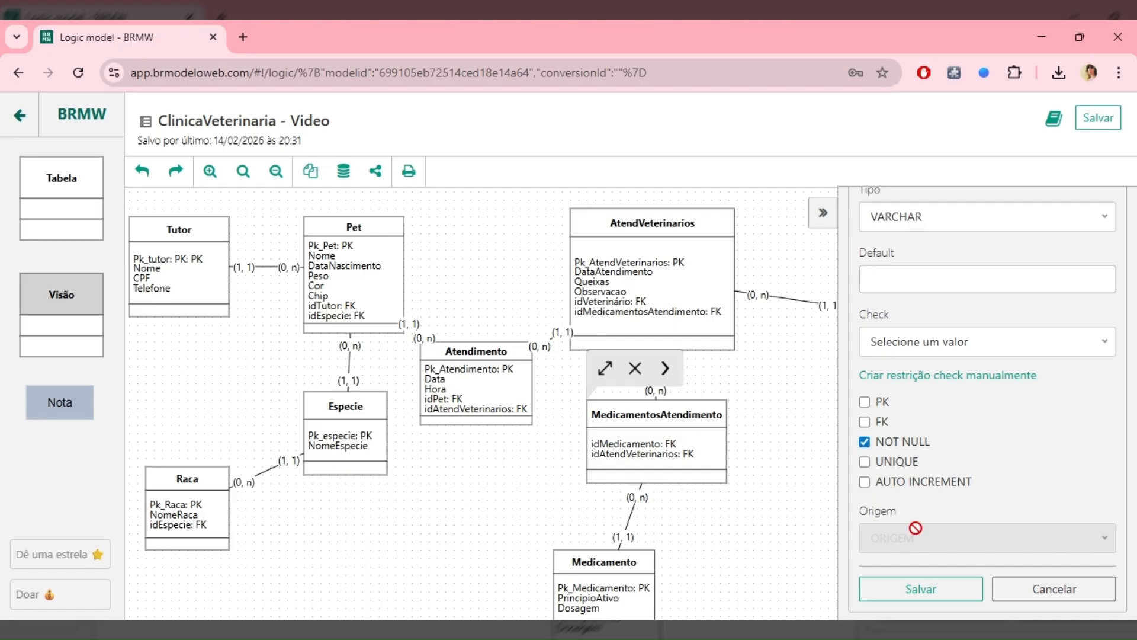
pyautogui.click(926, 591)
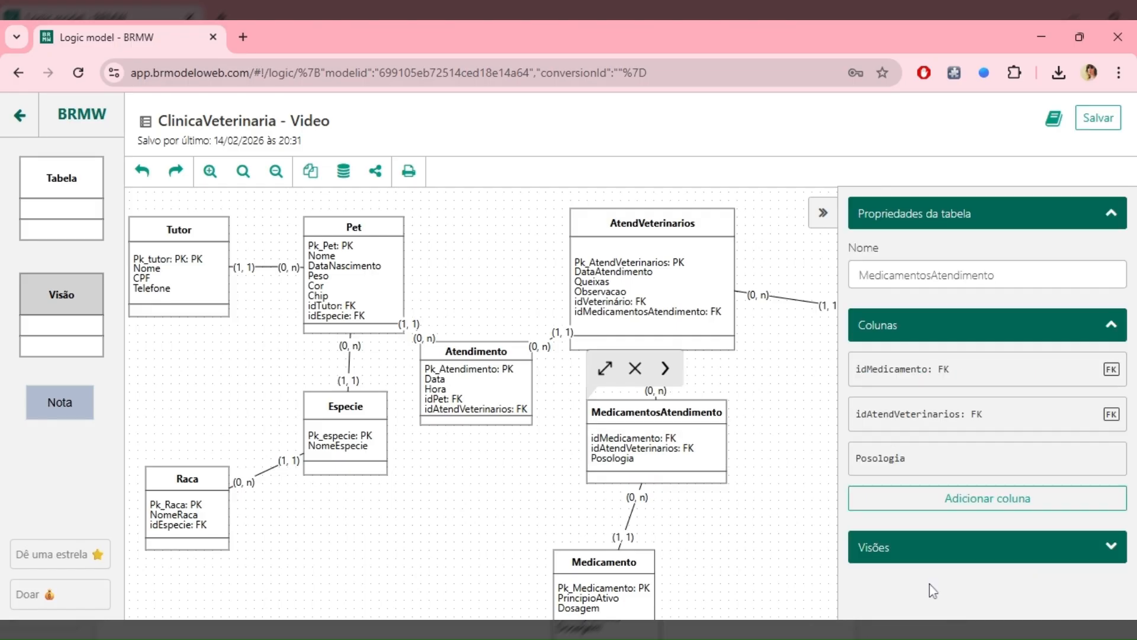
# Add an Observacao column of type VARCHAR to the MedicamentosAtendimento table and clear the selection.
pyautogui.click(949, 505)
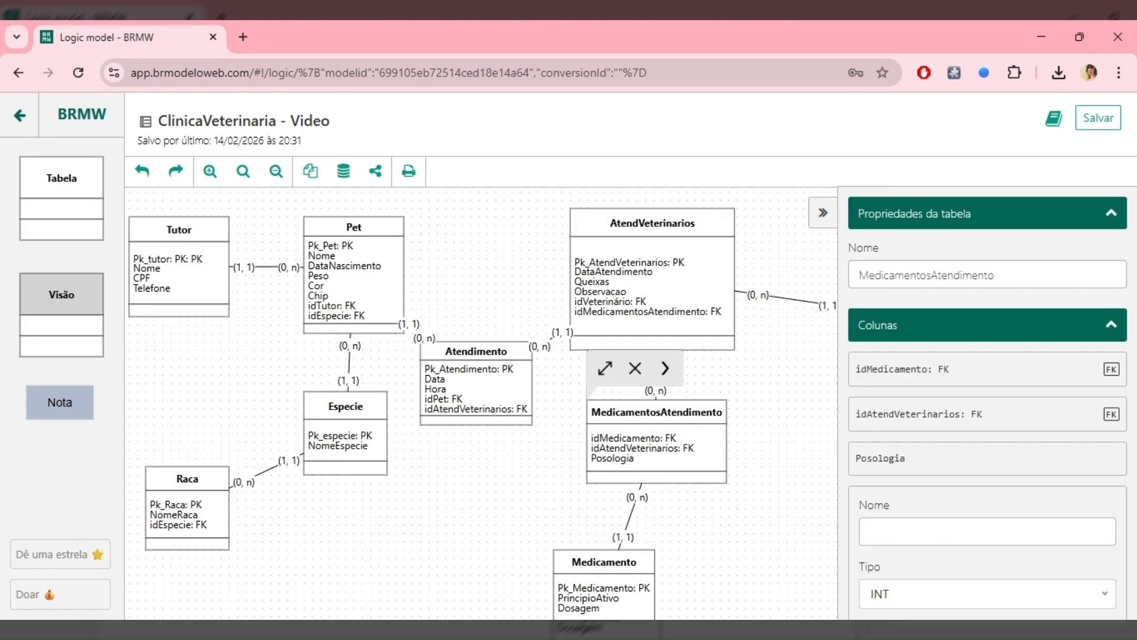
pyautogui.click(950, 532)
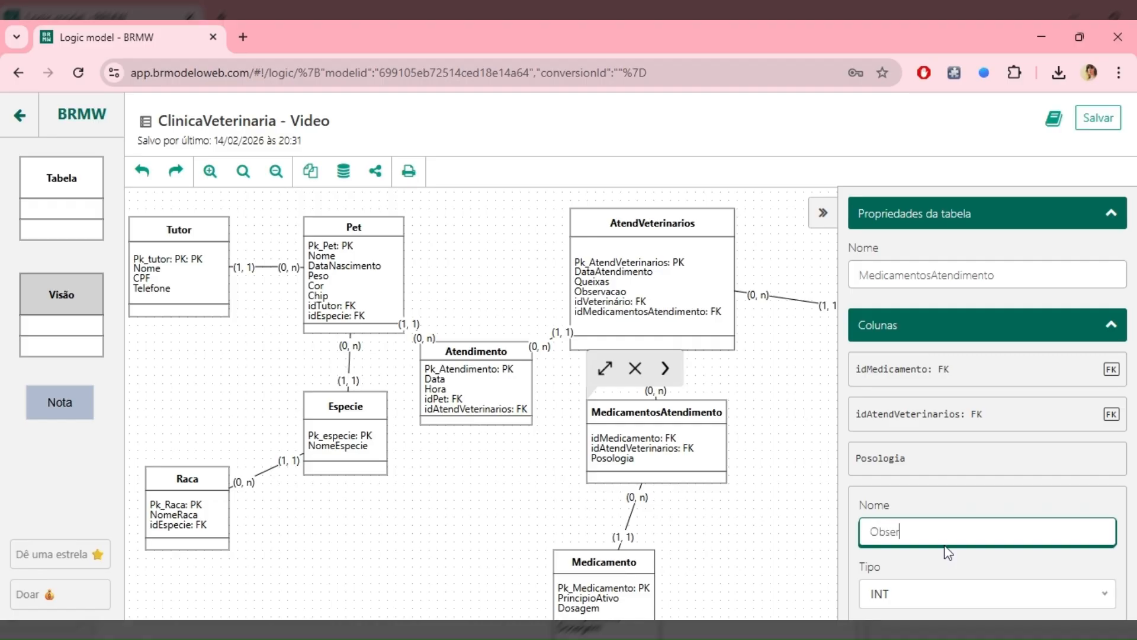
pyautogui.scroll(-2, 949, 510)
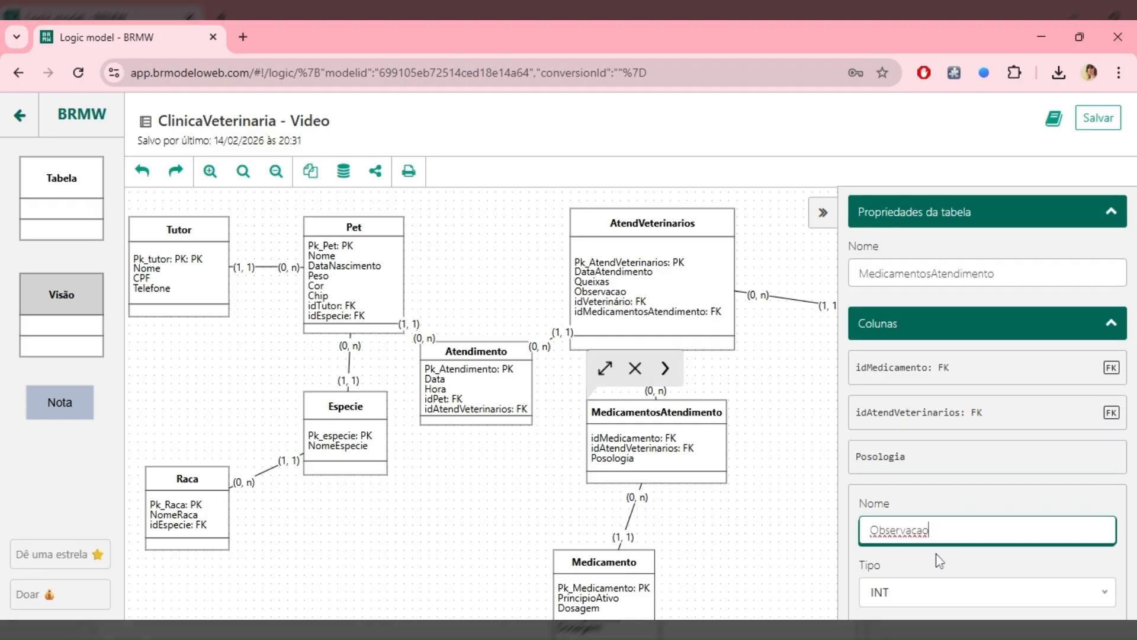
pyautogui.click(947, 521)
pyautogui.scroll(-3, 947, 524)
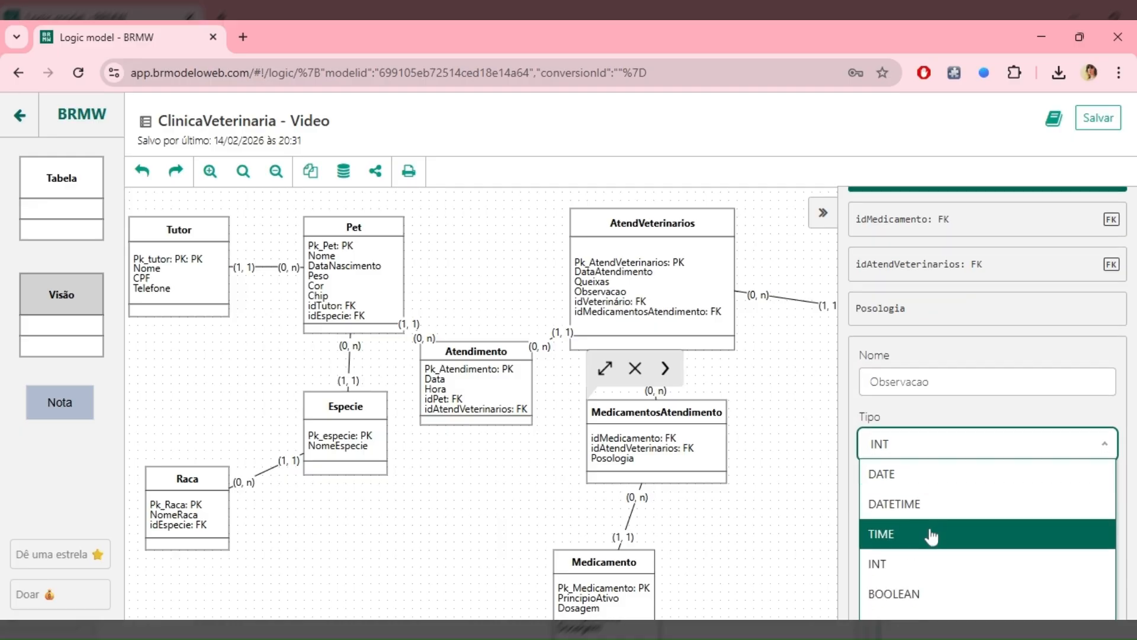
pyautogui.click(938, 551)
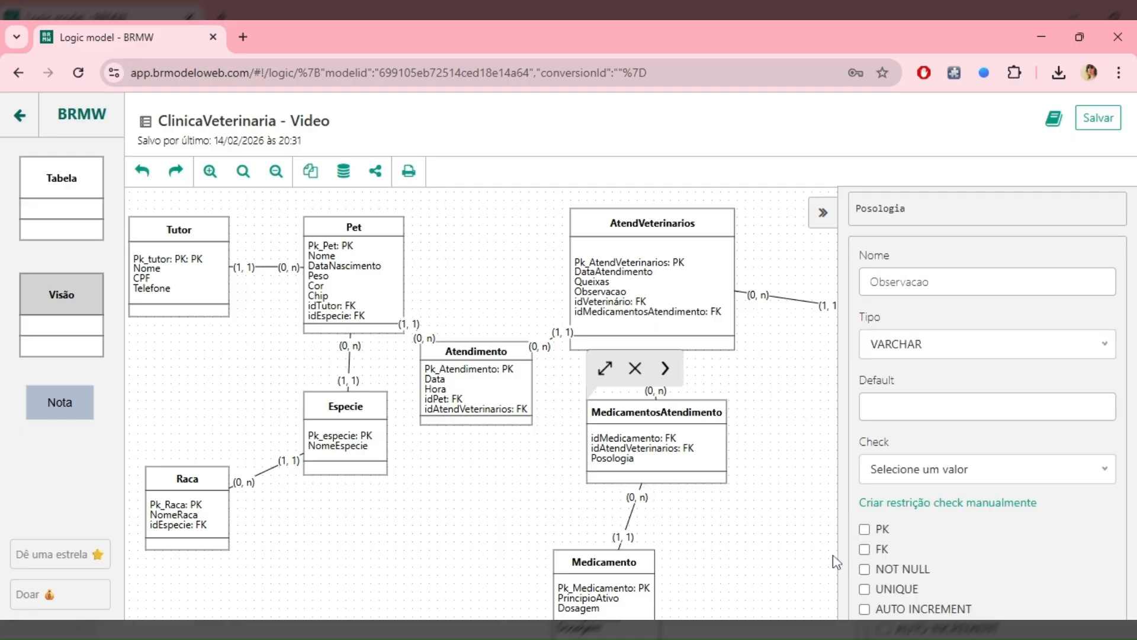
pyautogui.click(792, 507)
pyautogui.click(676, 459)
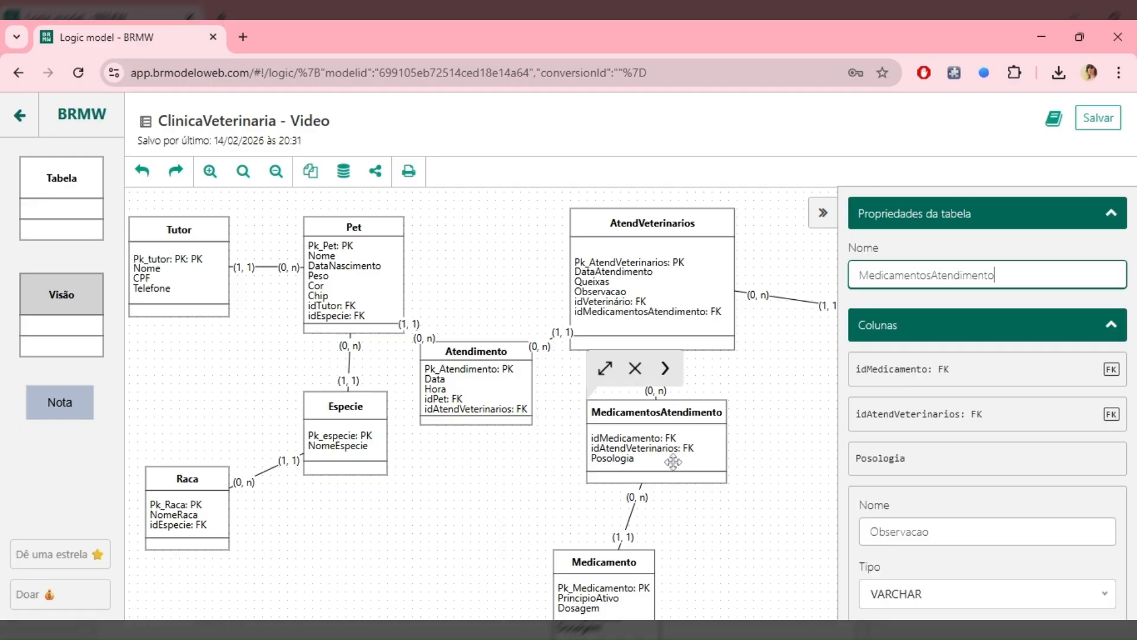
pyautogui.scroll(-5, 987, 403)
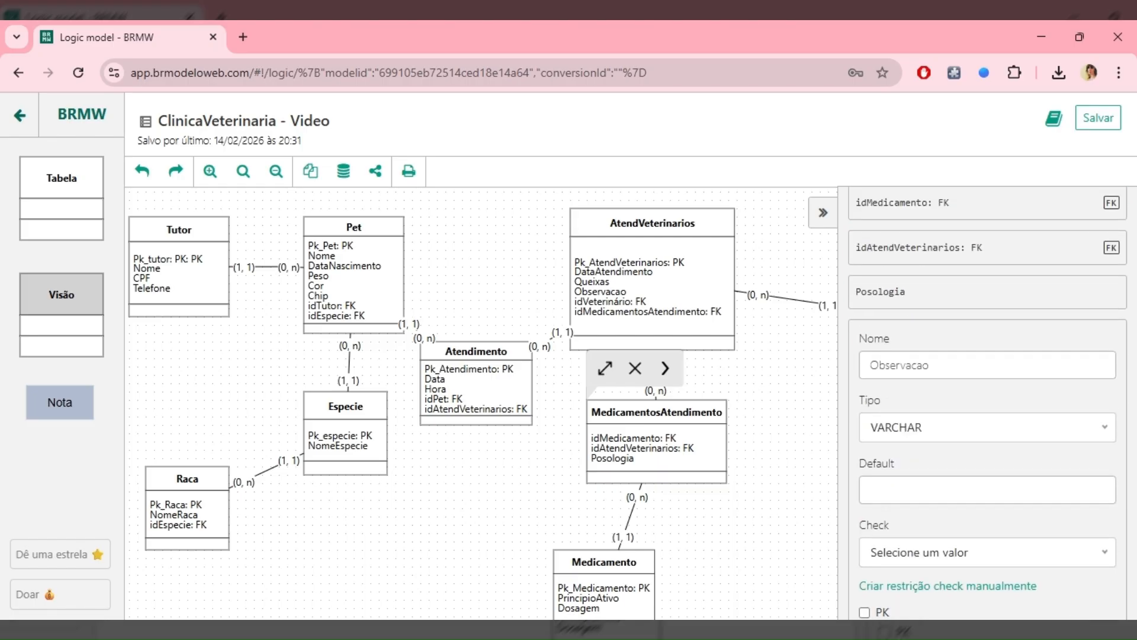
pyautogui.scroll(-2, 1003, 350)
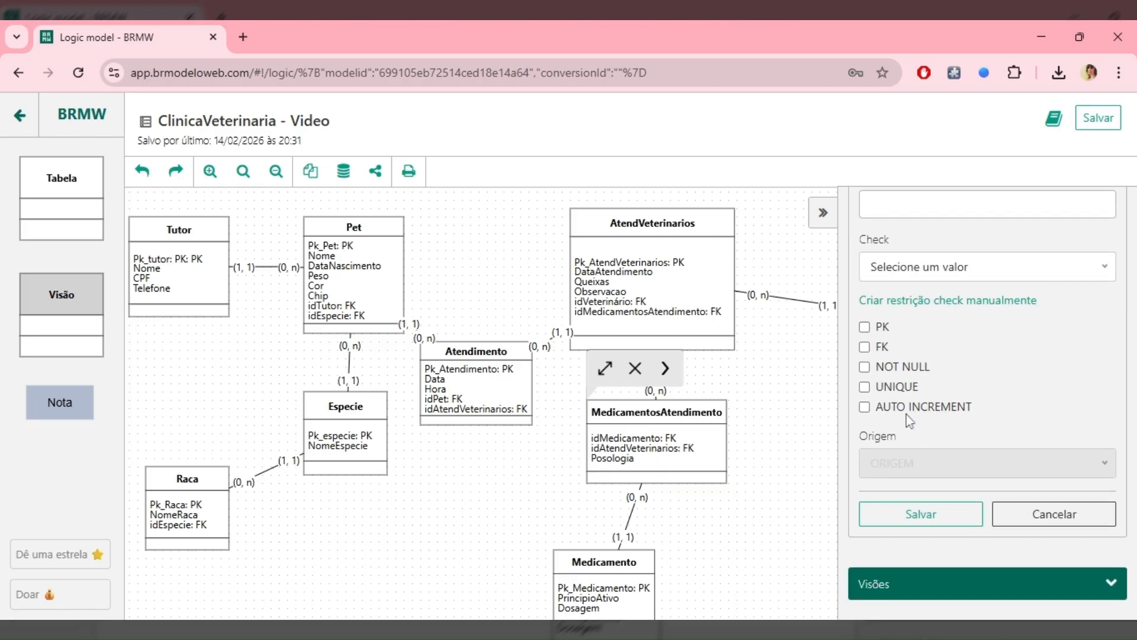
pyautogui.click(918, 513)
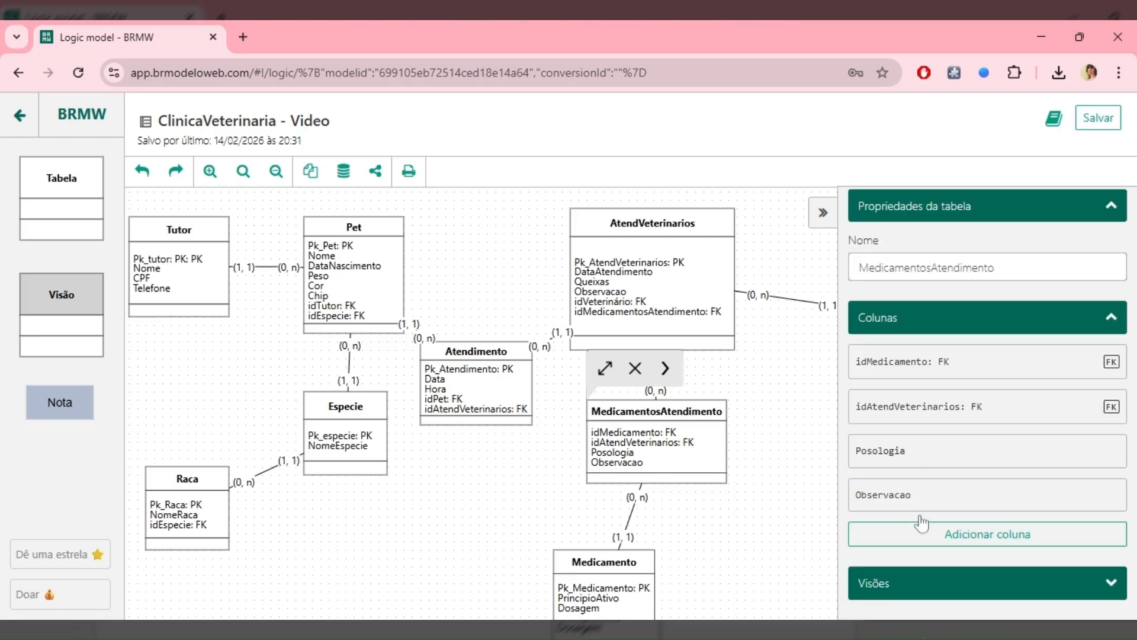
pyautogui.click(659, 492)
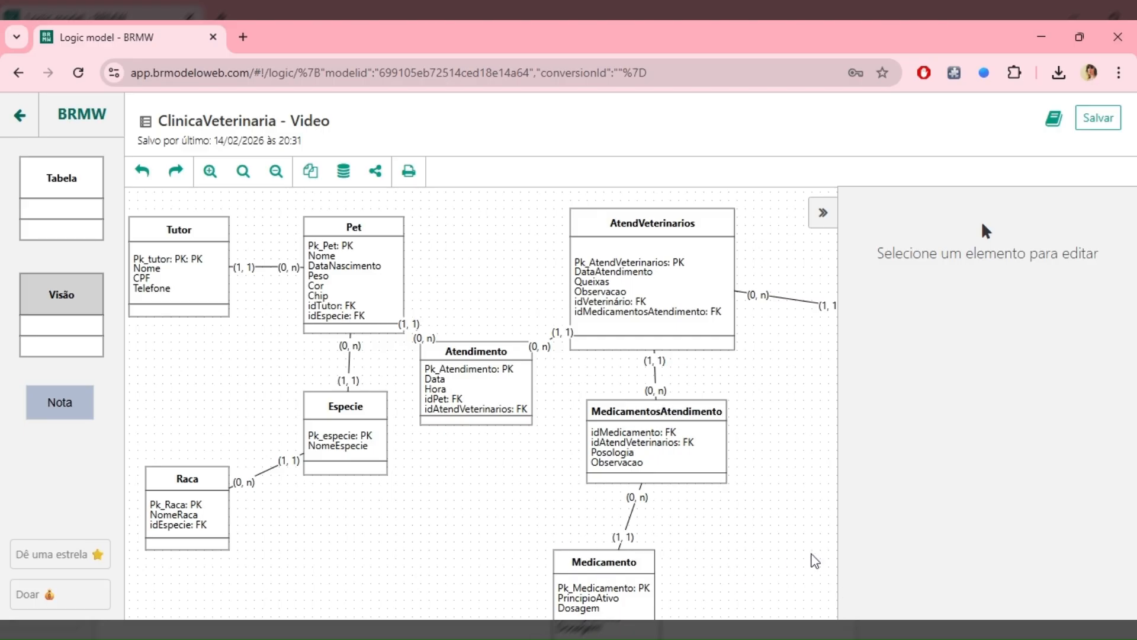
# Collapse the properties pane, shift MedicamentosAtendimento slightly left and down, and move Atendimento slightly down.
pyautogui.click(822, 214)
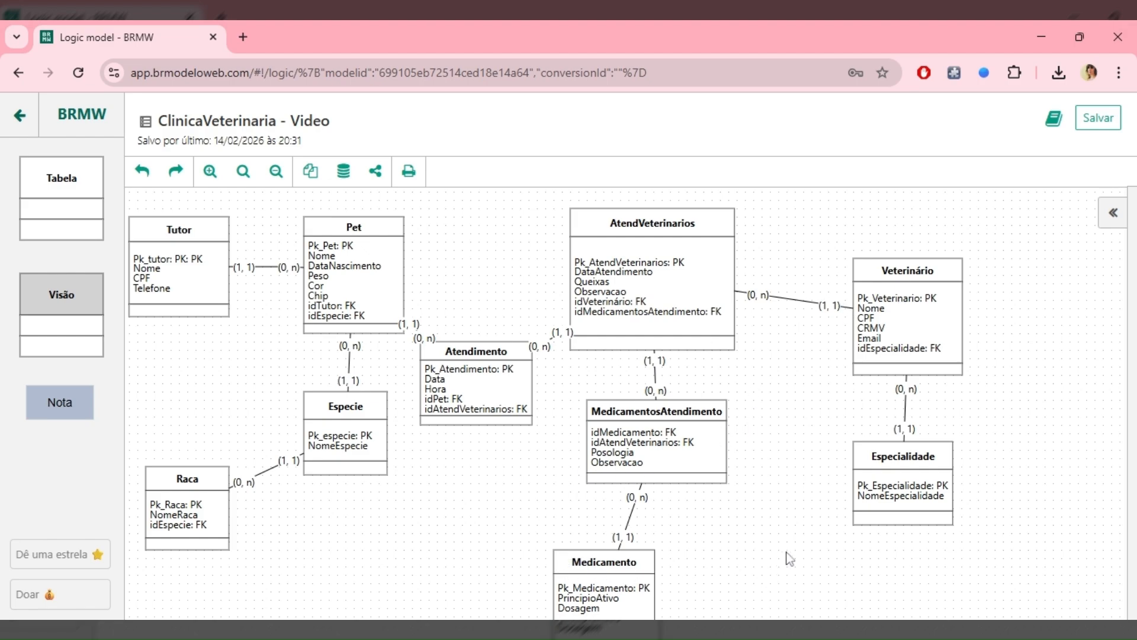
pyautogui.moveTo(658, 417); pyautogui.dragTo(633, 427)
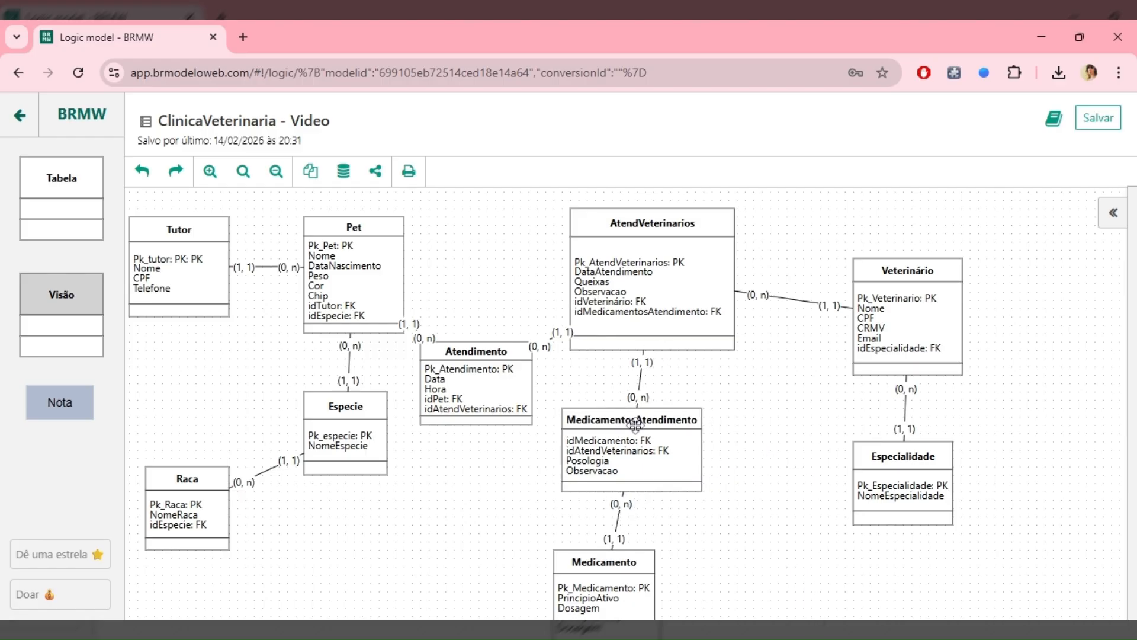
pyautogui.click(809, 545)
pyautogui.moveTo(487, 409); pyautogui.dragTo(485, 425)
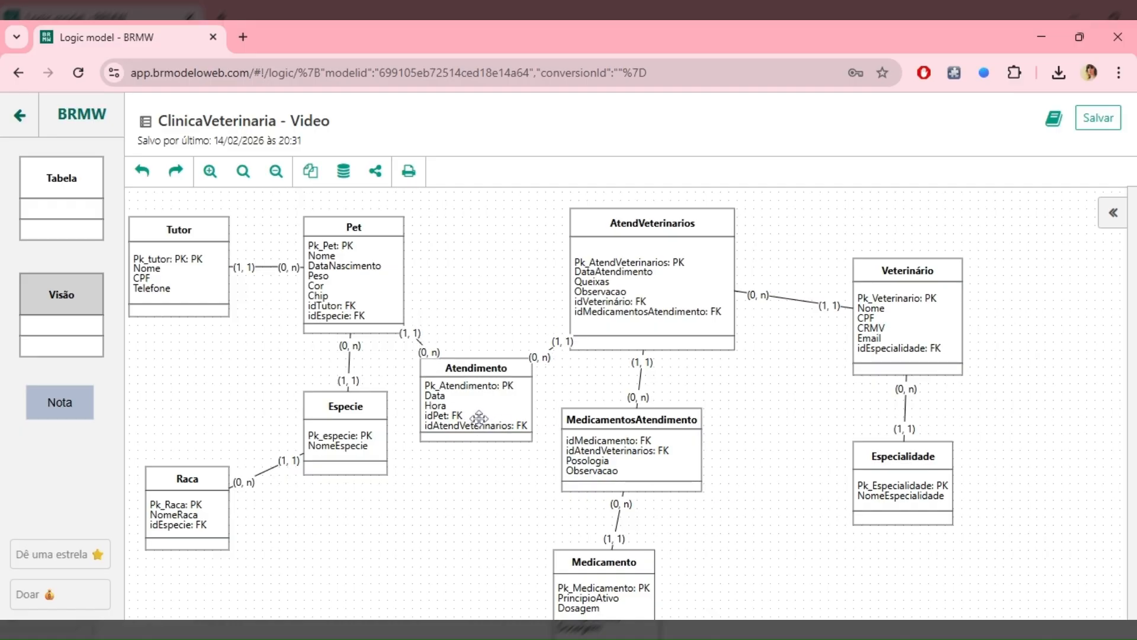
pyautogui.click(428, 525)
# Open the print dialog for the logical model and show the available print destinations.
pyautogui.click(409, 171)
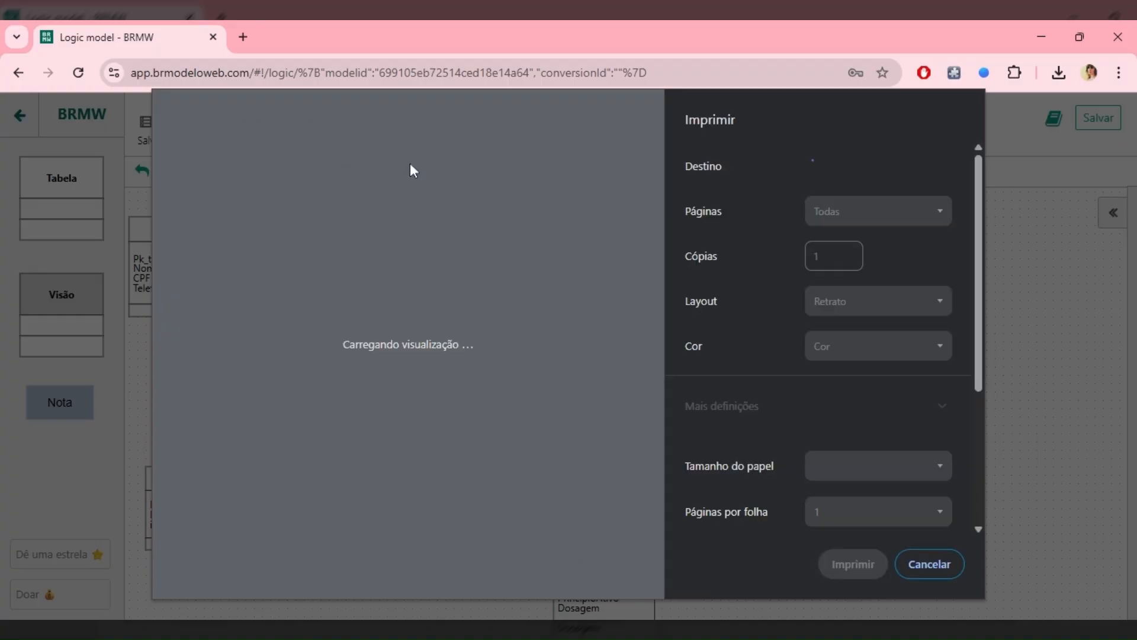
pyautogui.click(845, 172)
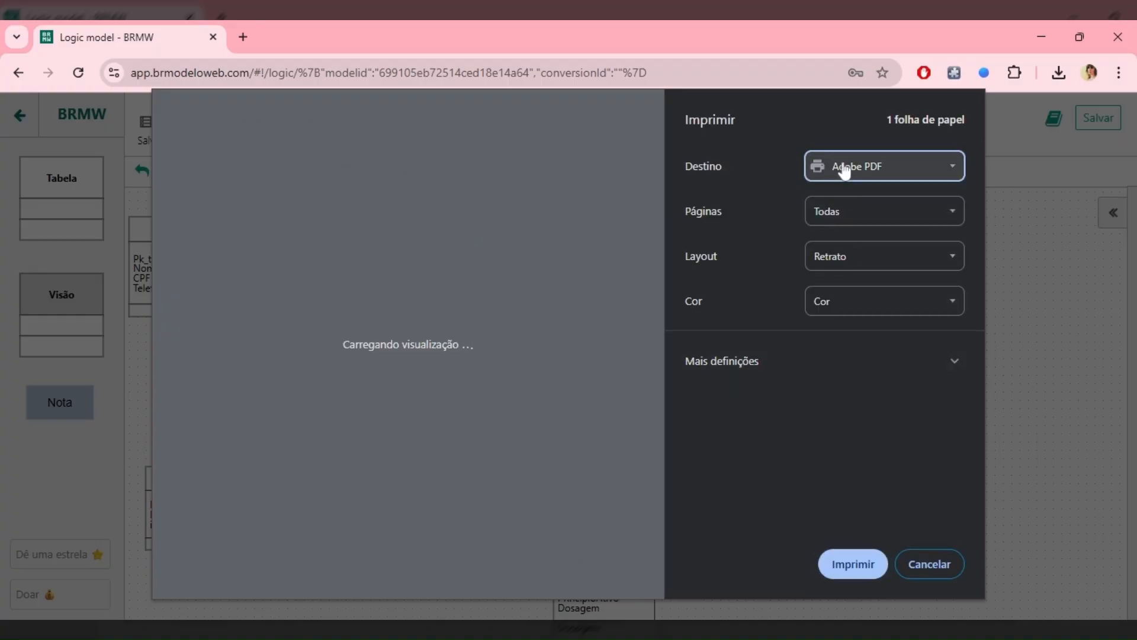